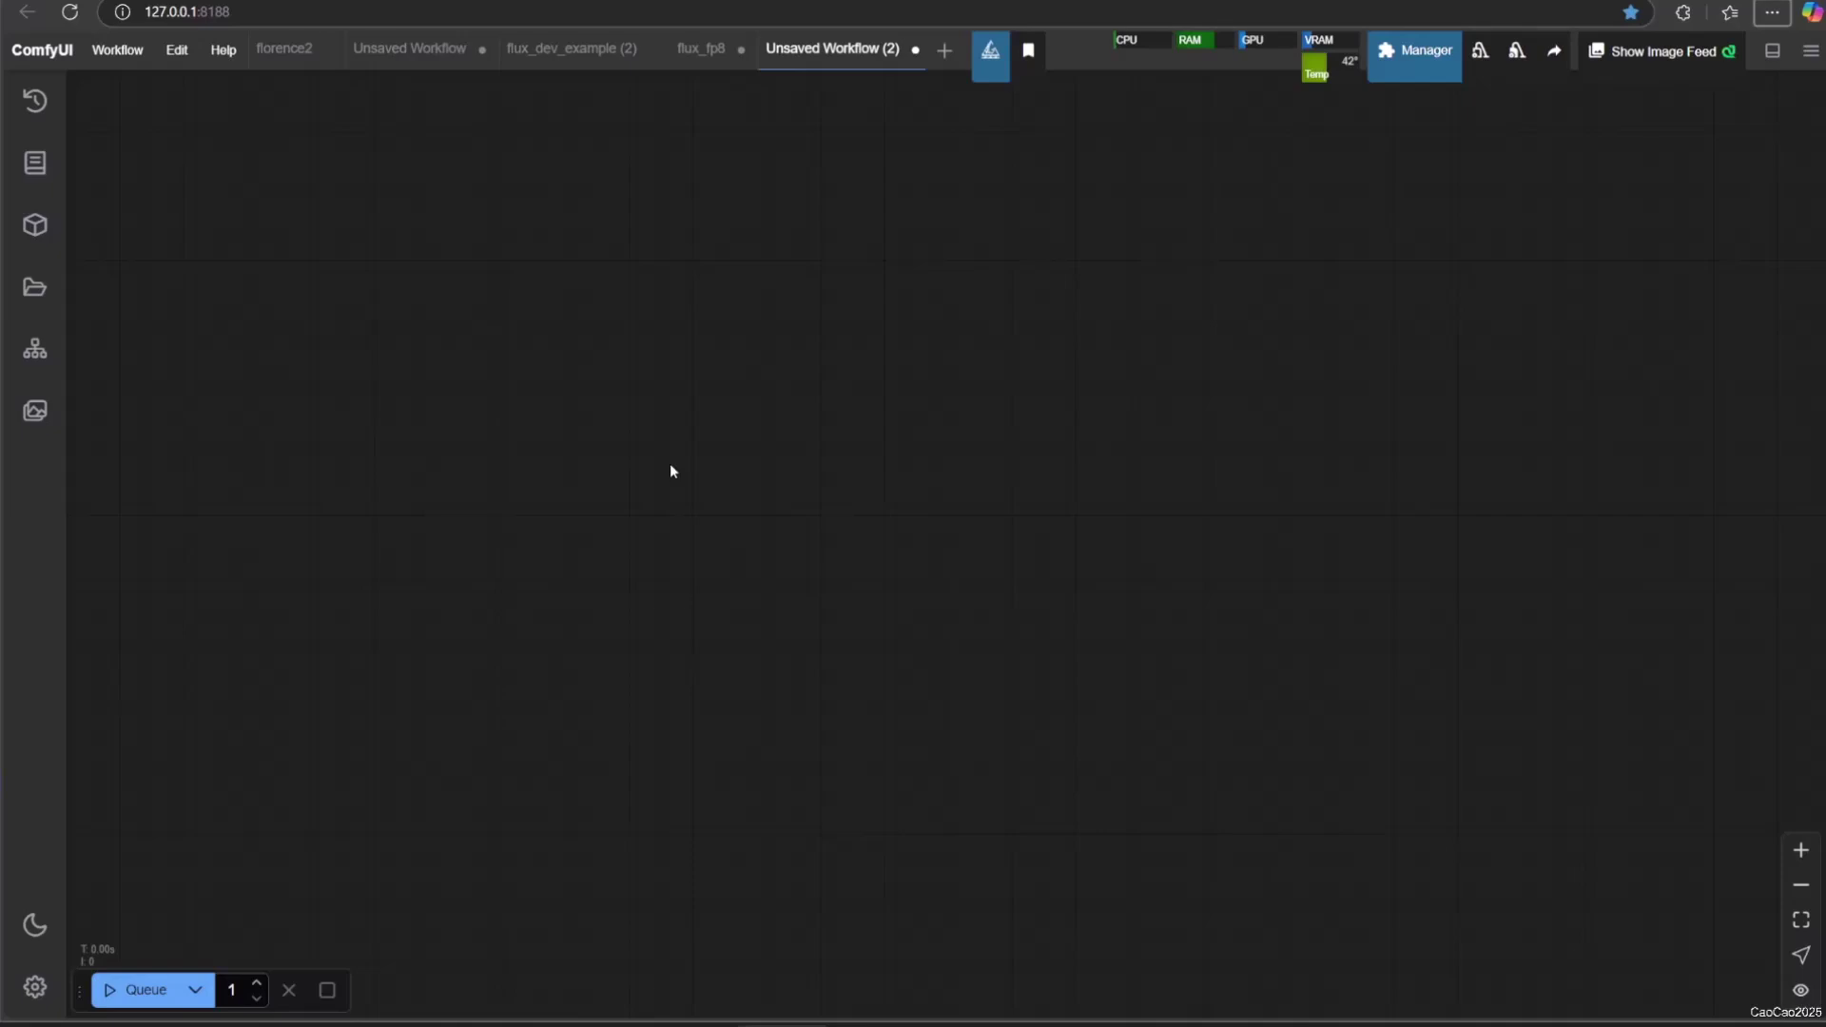
Step: Add a Load Image node to the empty canvas and place it in the upper left area of the workflow
double_click(603, 433)
click(1008, 483)
scroll(1011, 533, up, 3)
drag(985, 532, 1194, 534)
drag(775, 367, 350, 199)
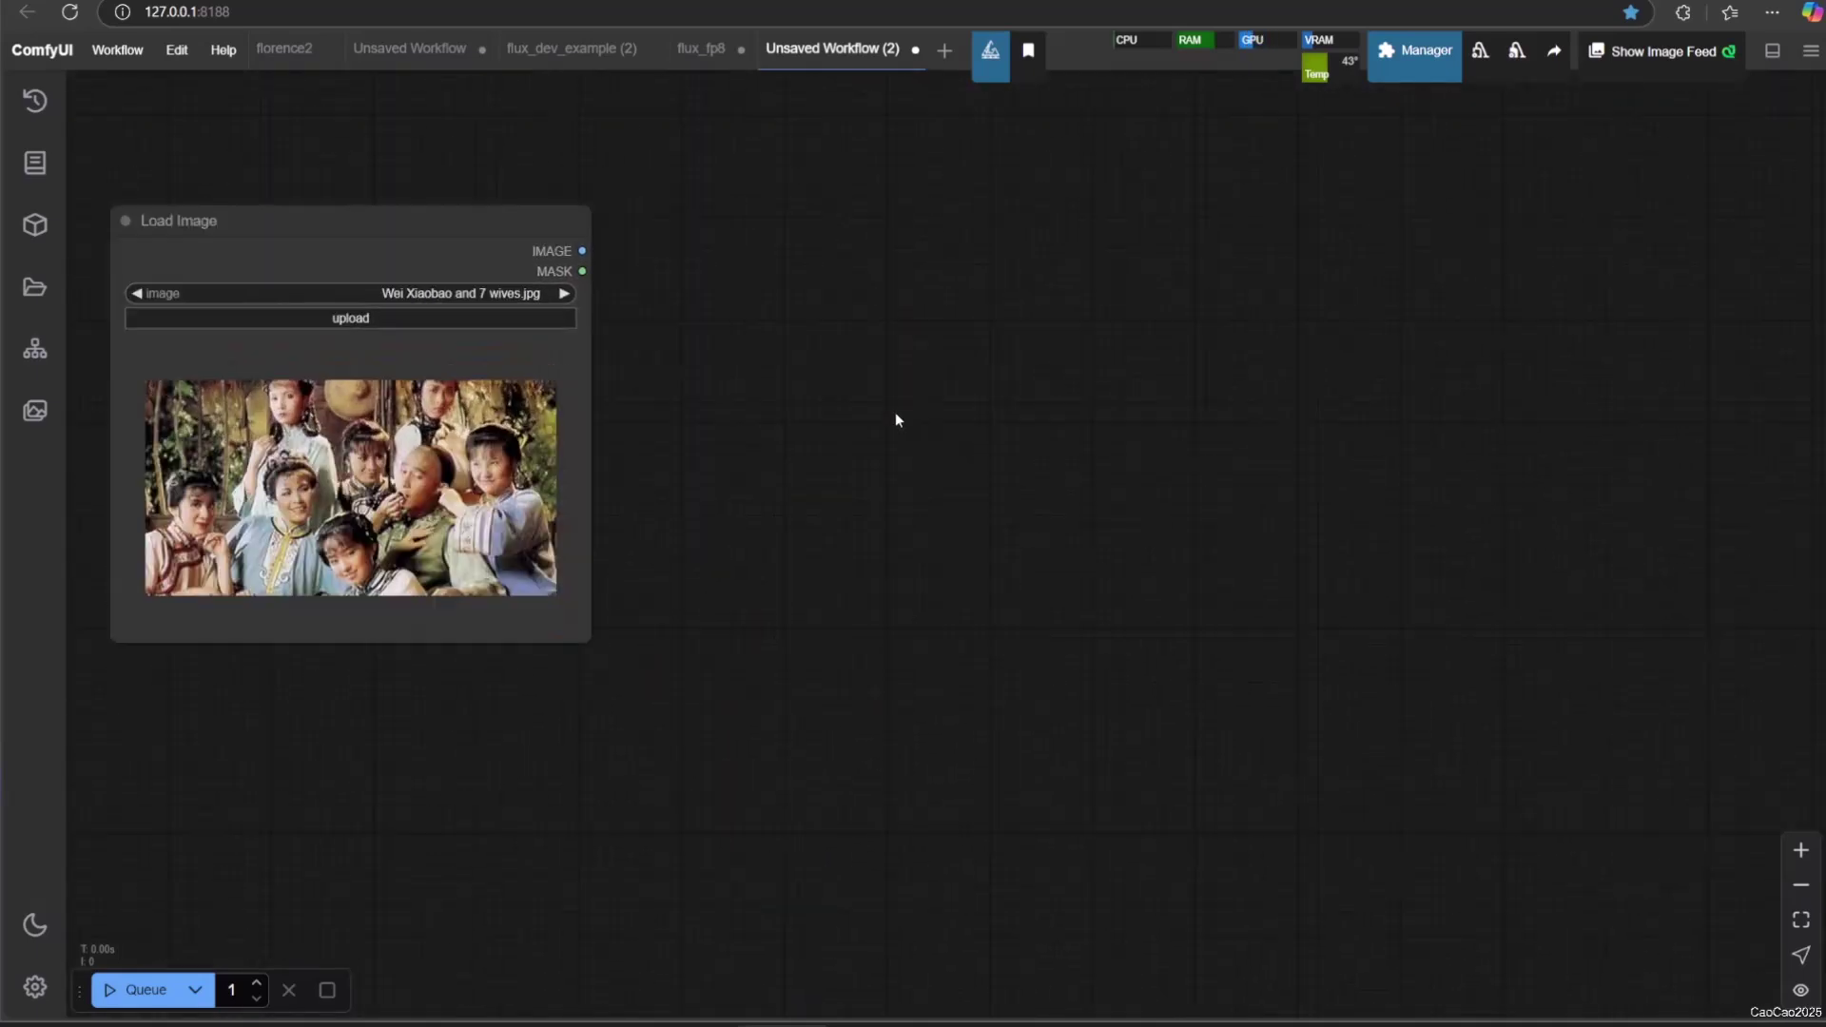
Step: Add an Ultimate SD Upscale node beside the Load Image node and feed its image input from the loaded image
double_click(926, 373)
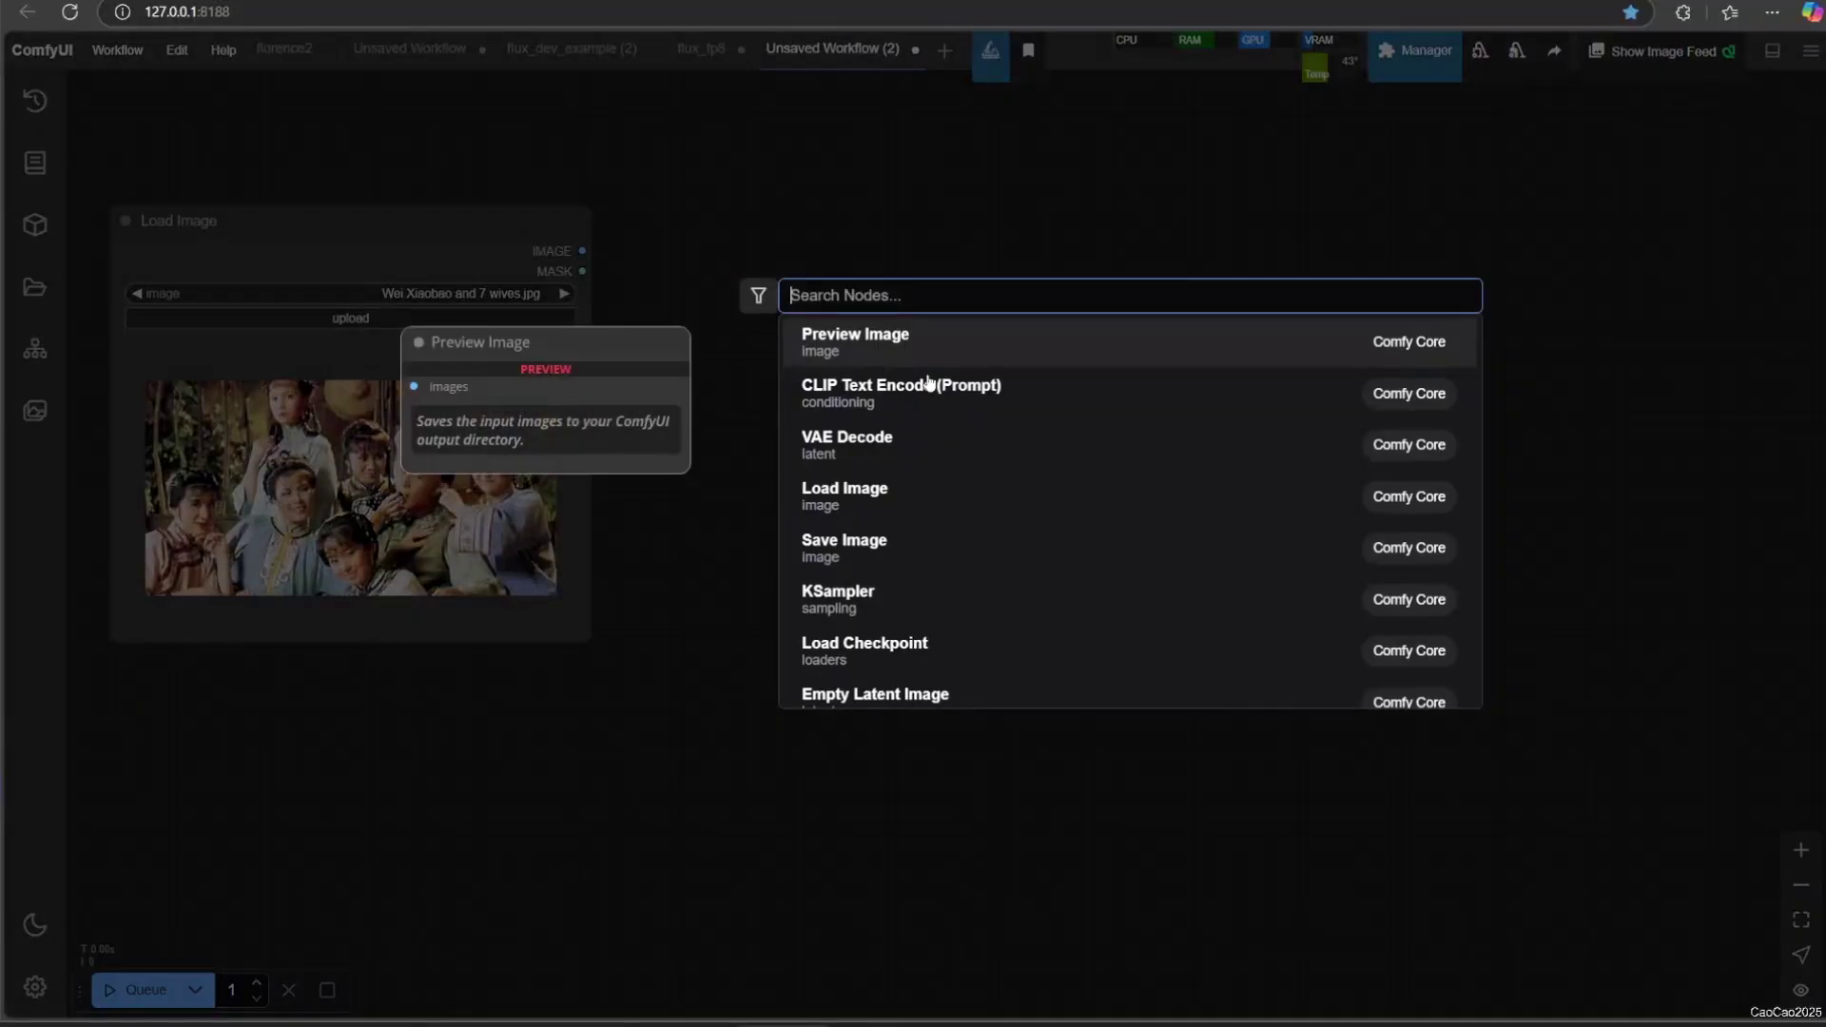
text(ultimate)
click(966, 342)
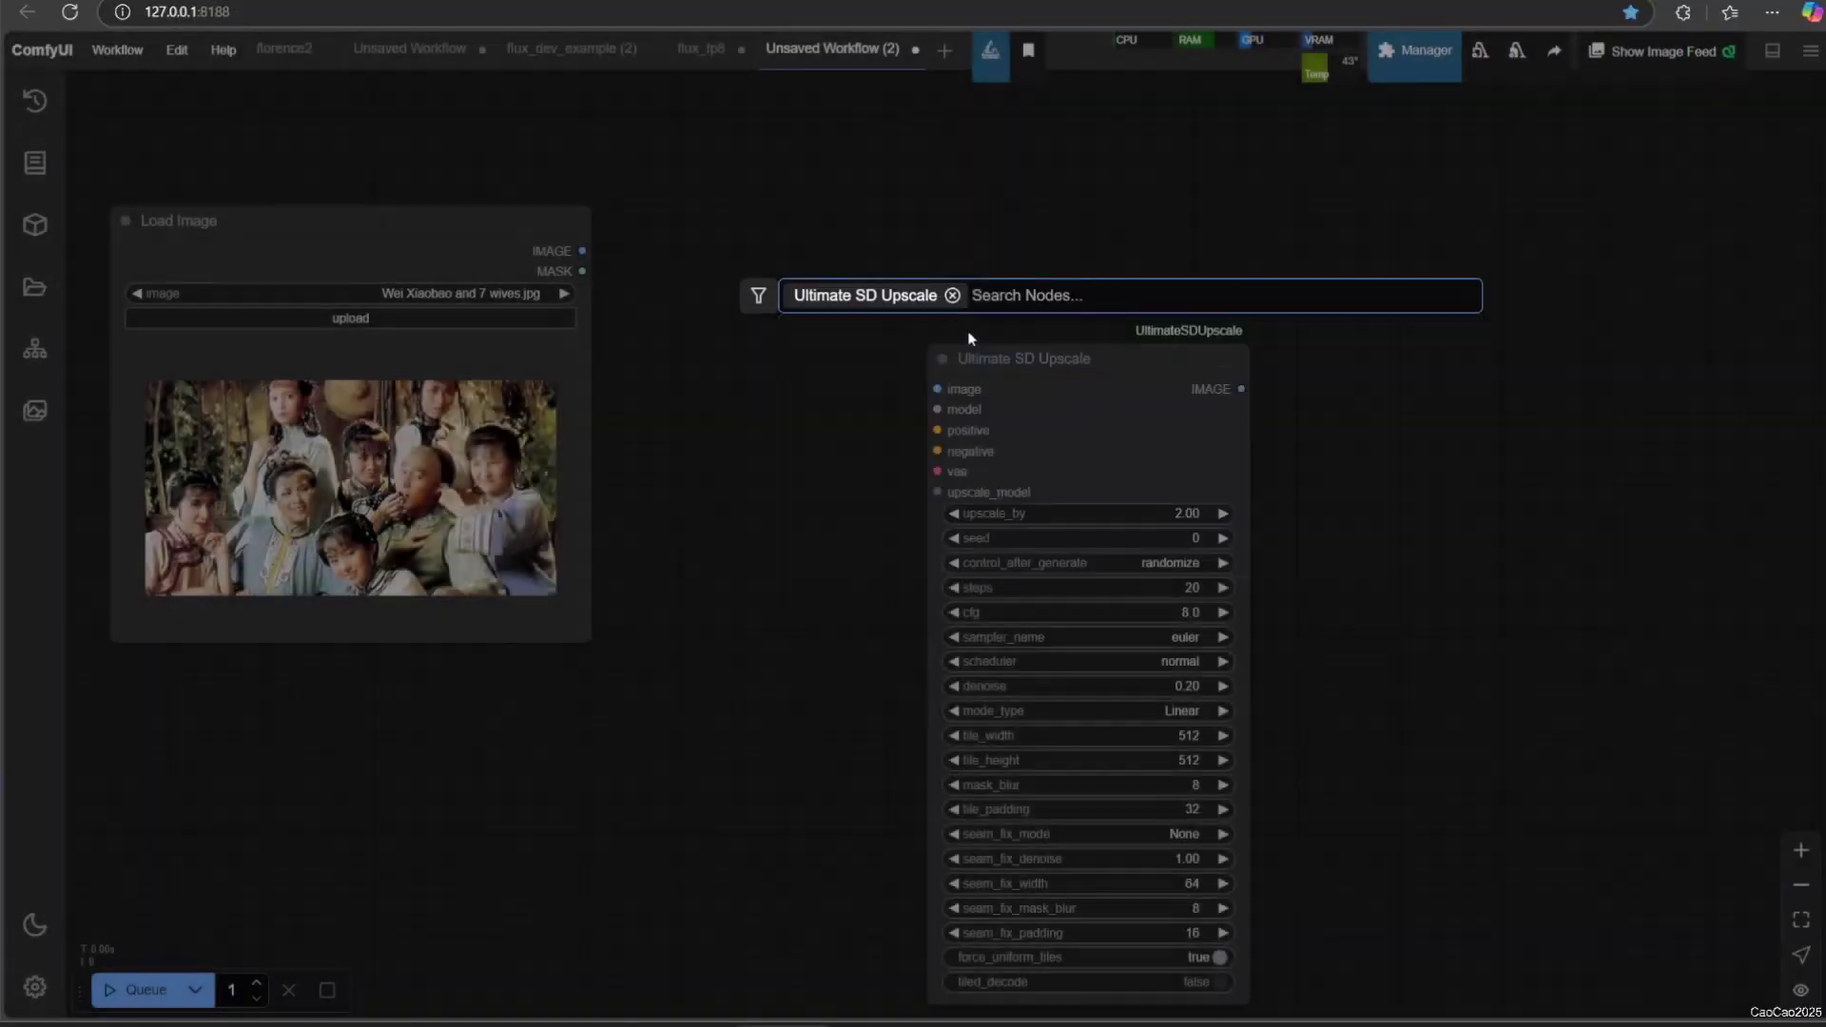
drag(979, 356, 1078, 225)
drag(582, 250, 1022, 263)
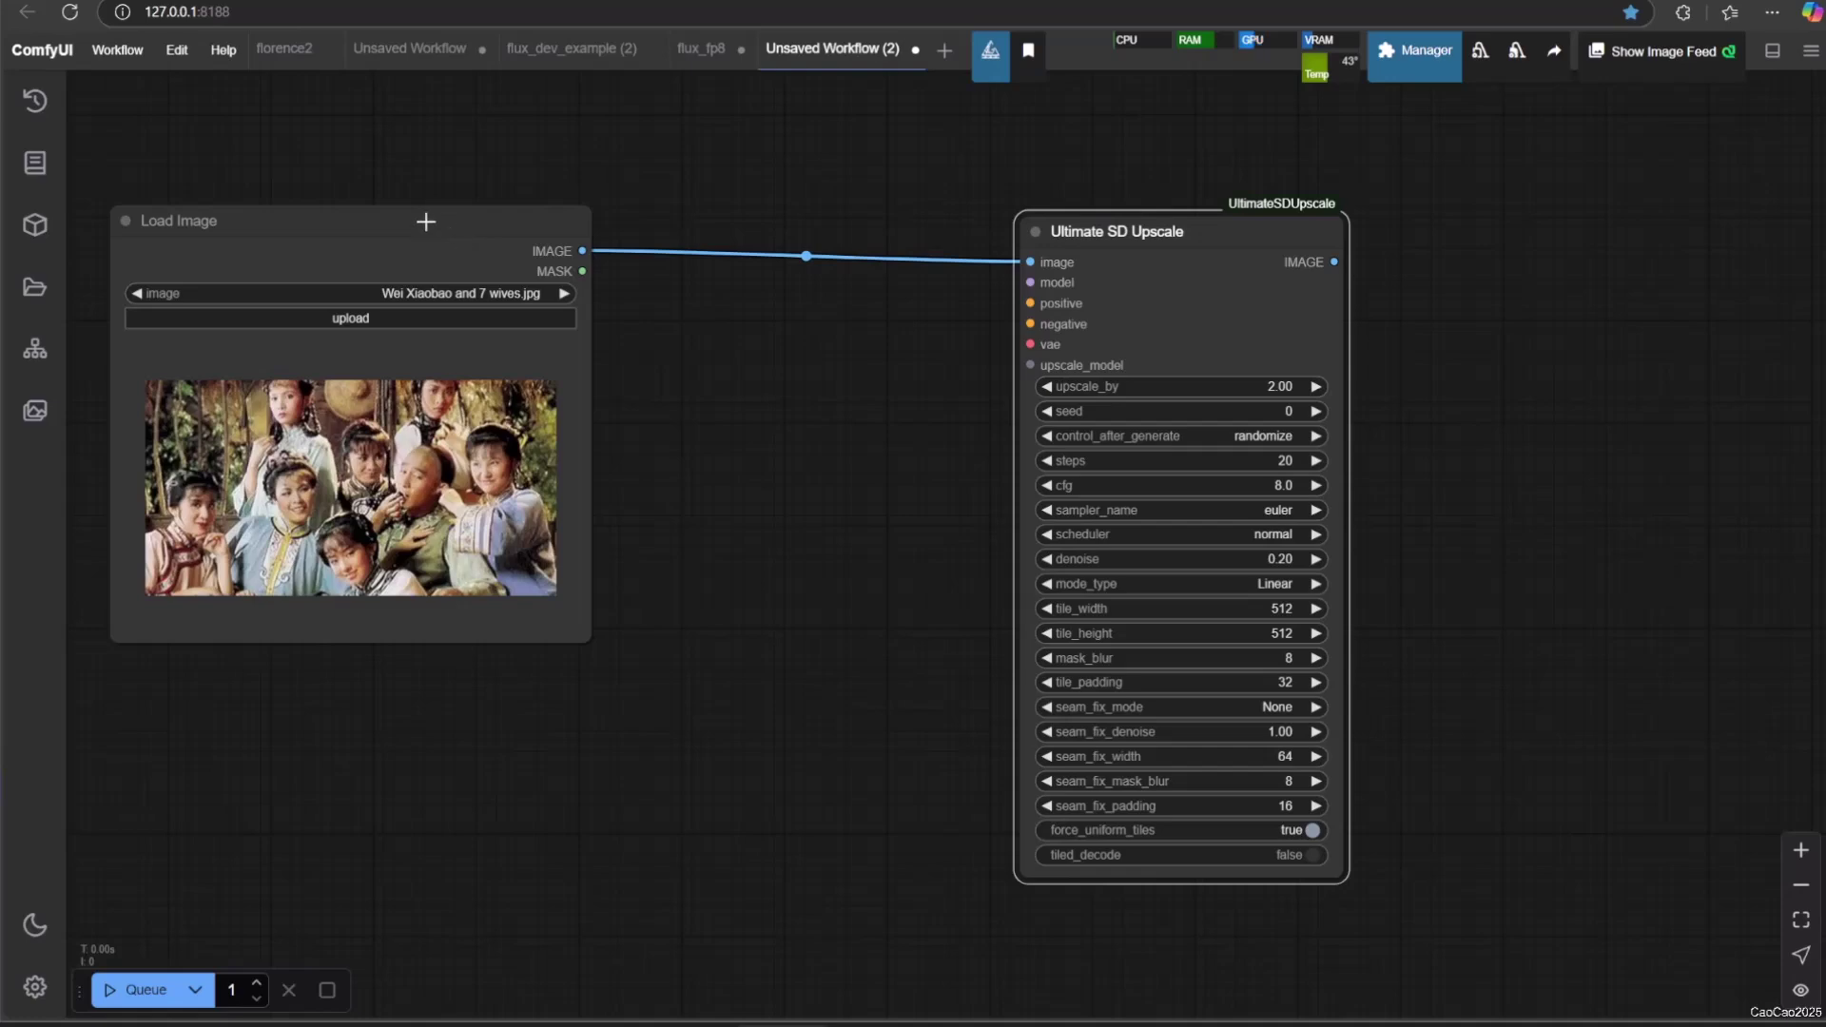
drag(426, 222, 423, 225)
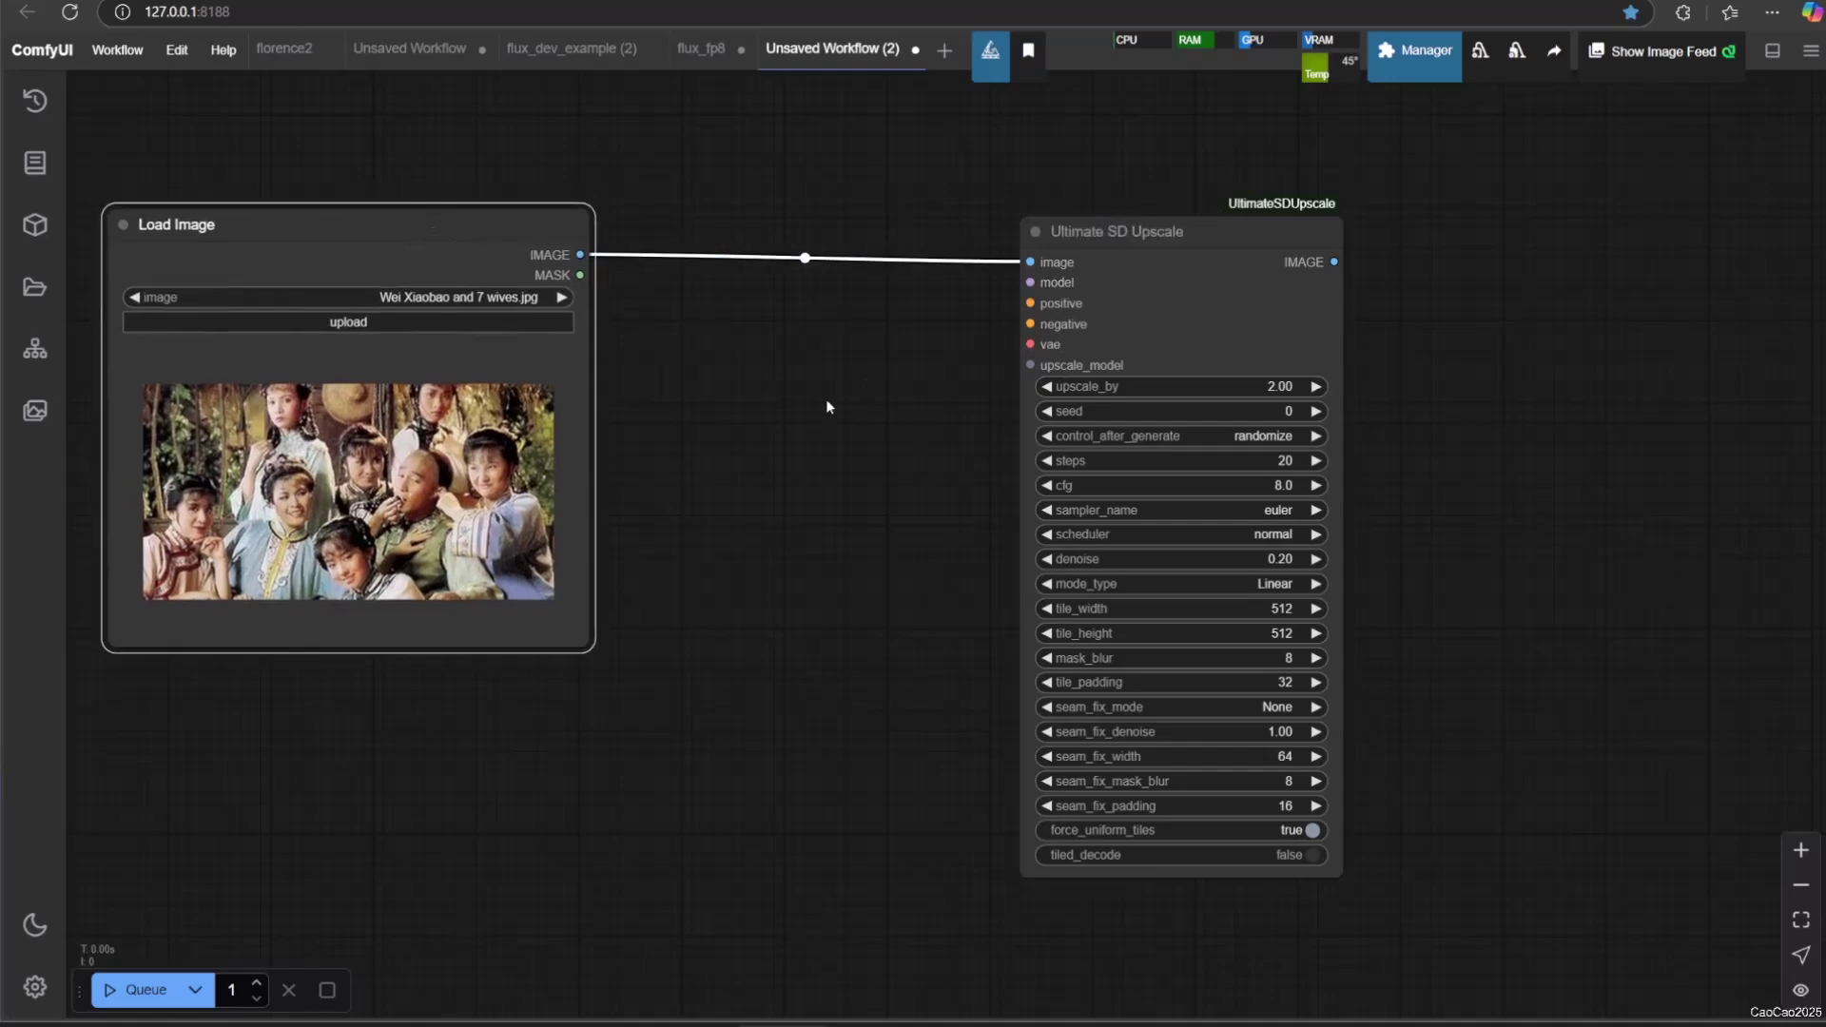
Step: Add a Florence2ModelLoader node between the Load Image and Ultimate SD Upscale nodes
drag(826, 401, 1170, 441)
double_click(1051, 518)
text(flore)
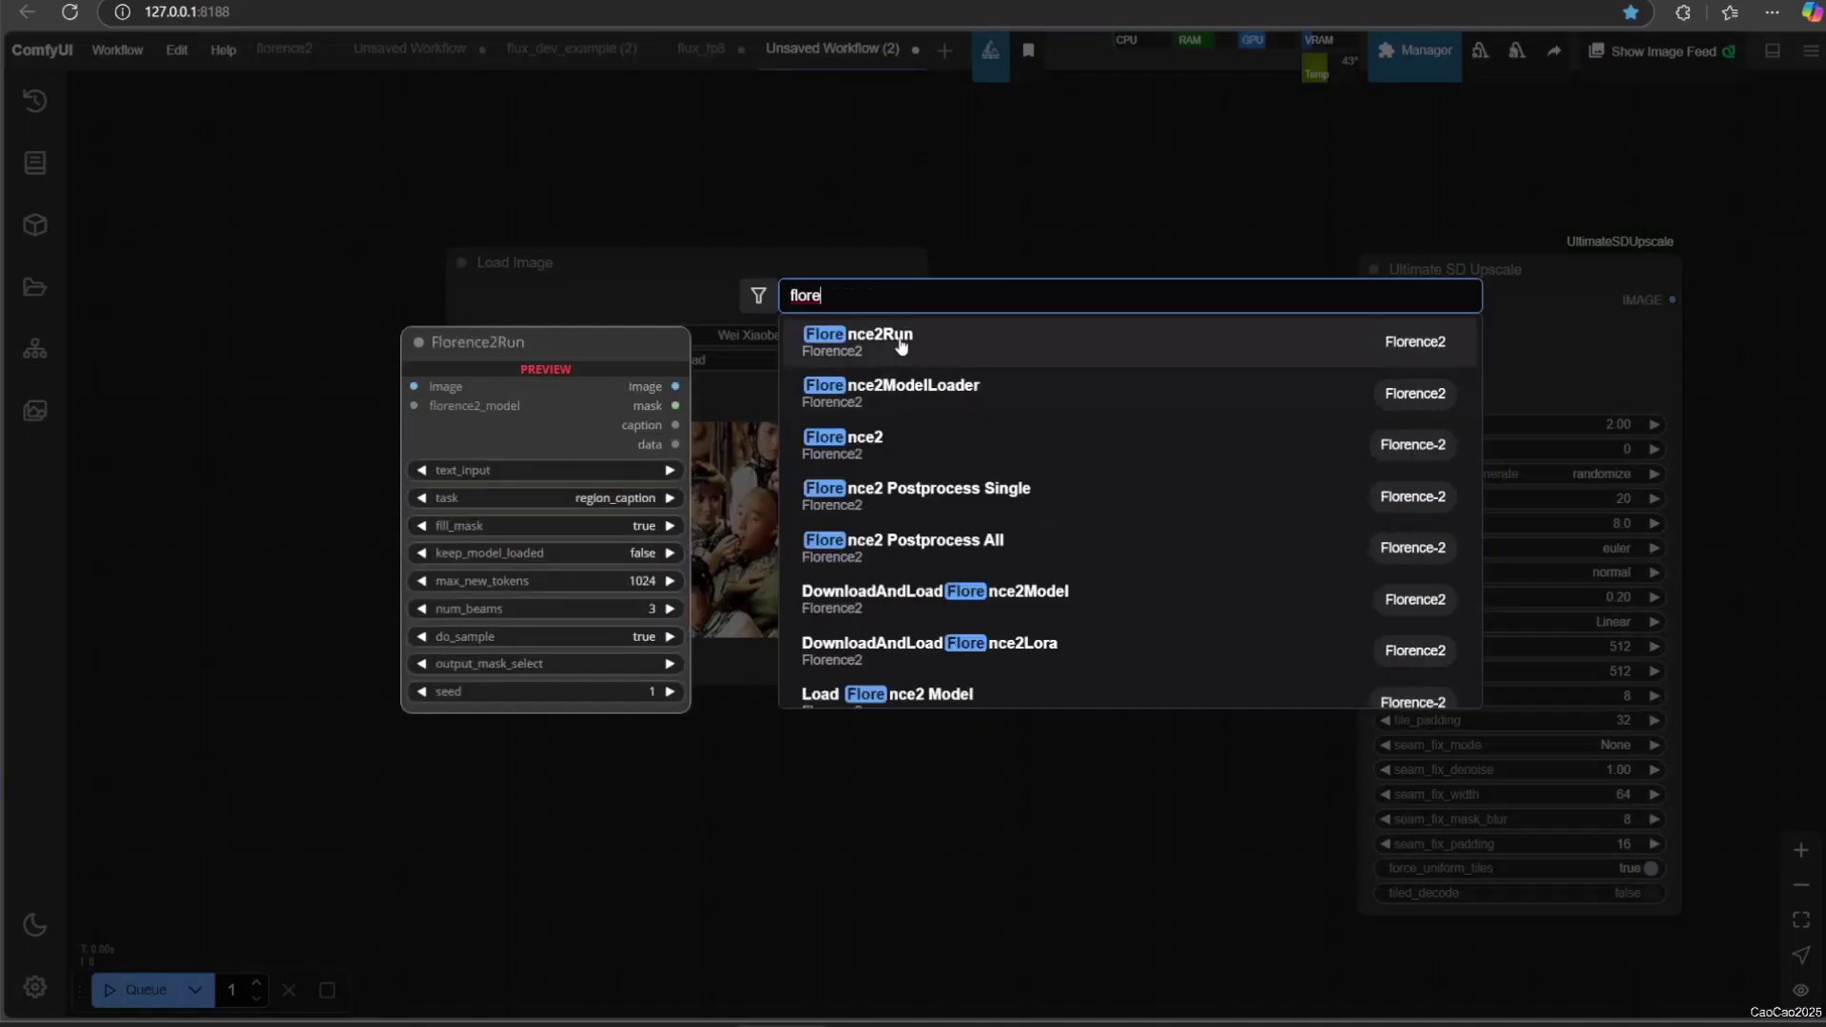
click(903, 393)
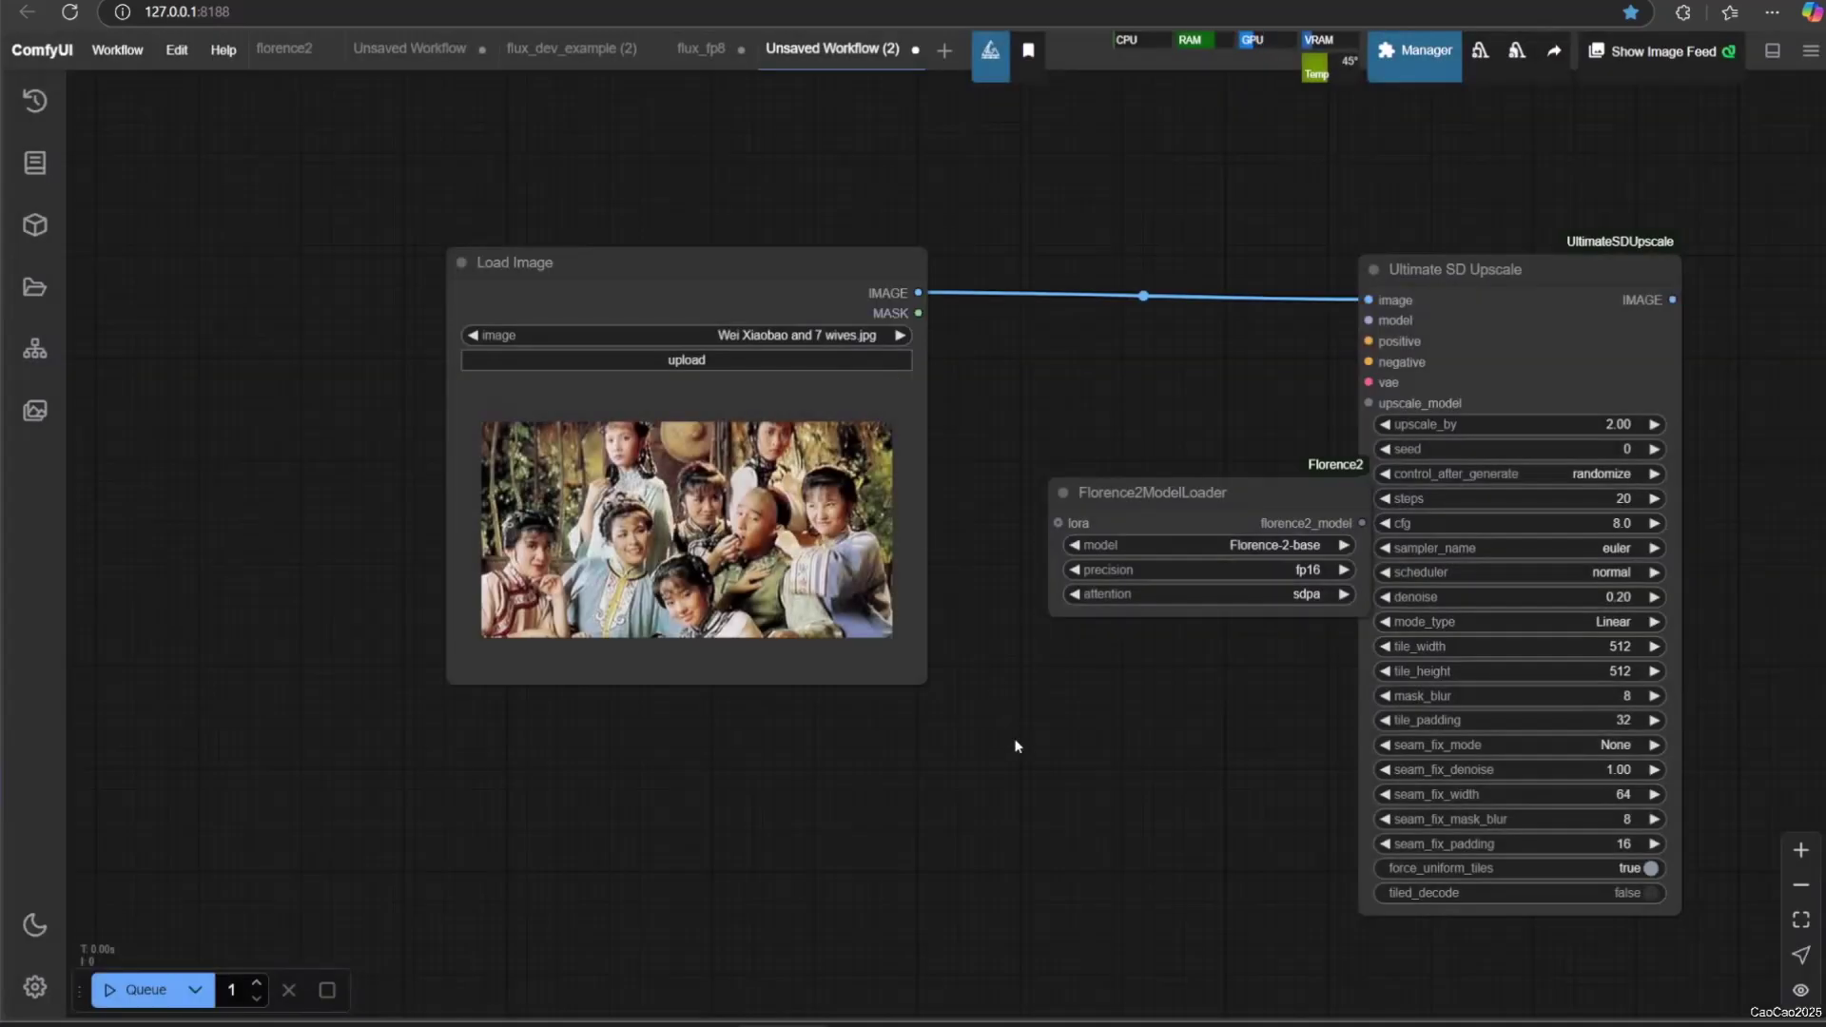
Step: Add a Florence2Run node below the Florence2ModelLoader node
double_click(1016, 745)
text(flore)
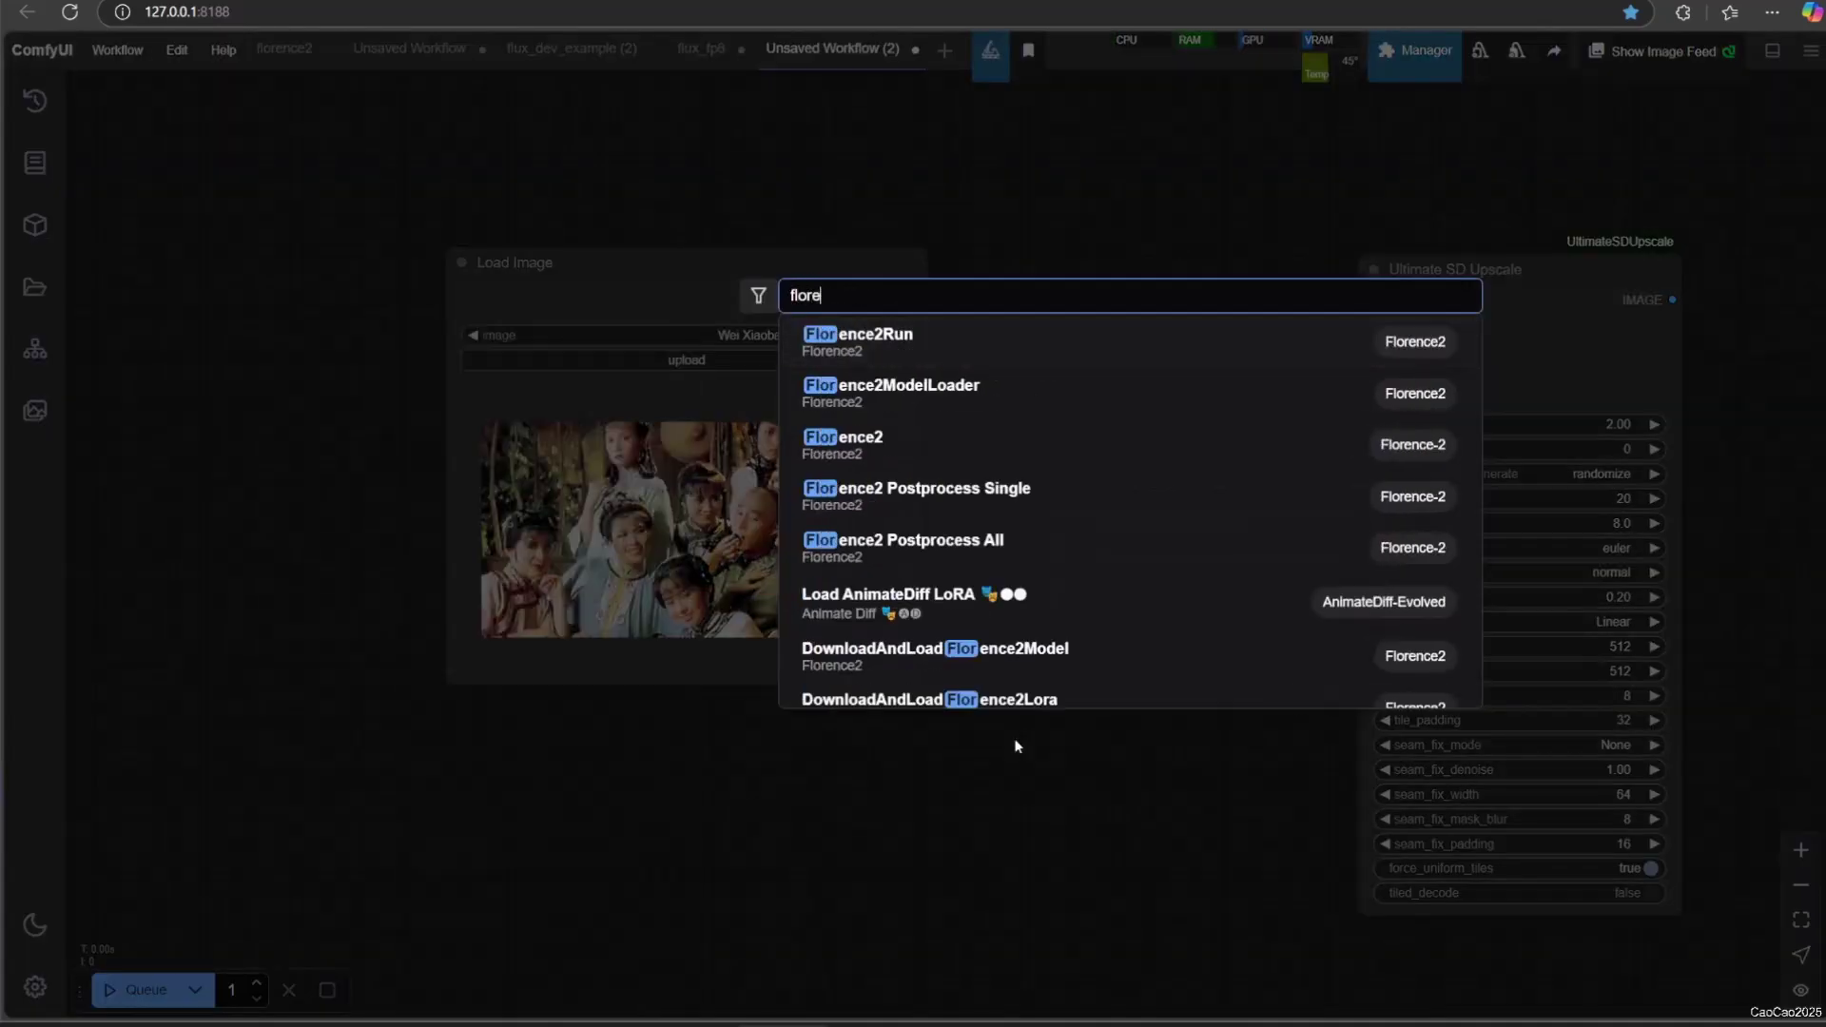
scroll(1030, 546, down, 1)
scroll(904, 350, up, 1)
click(905, 347)
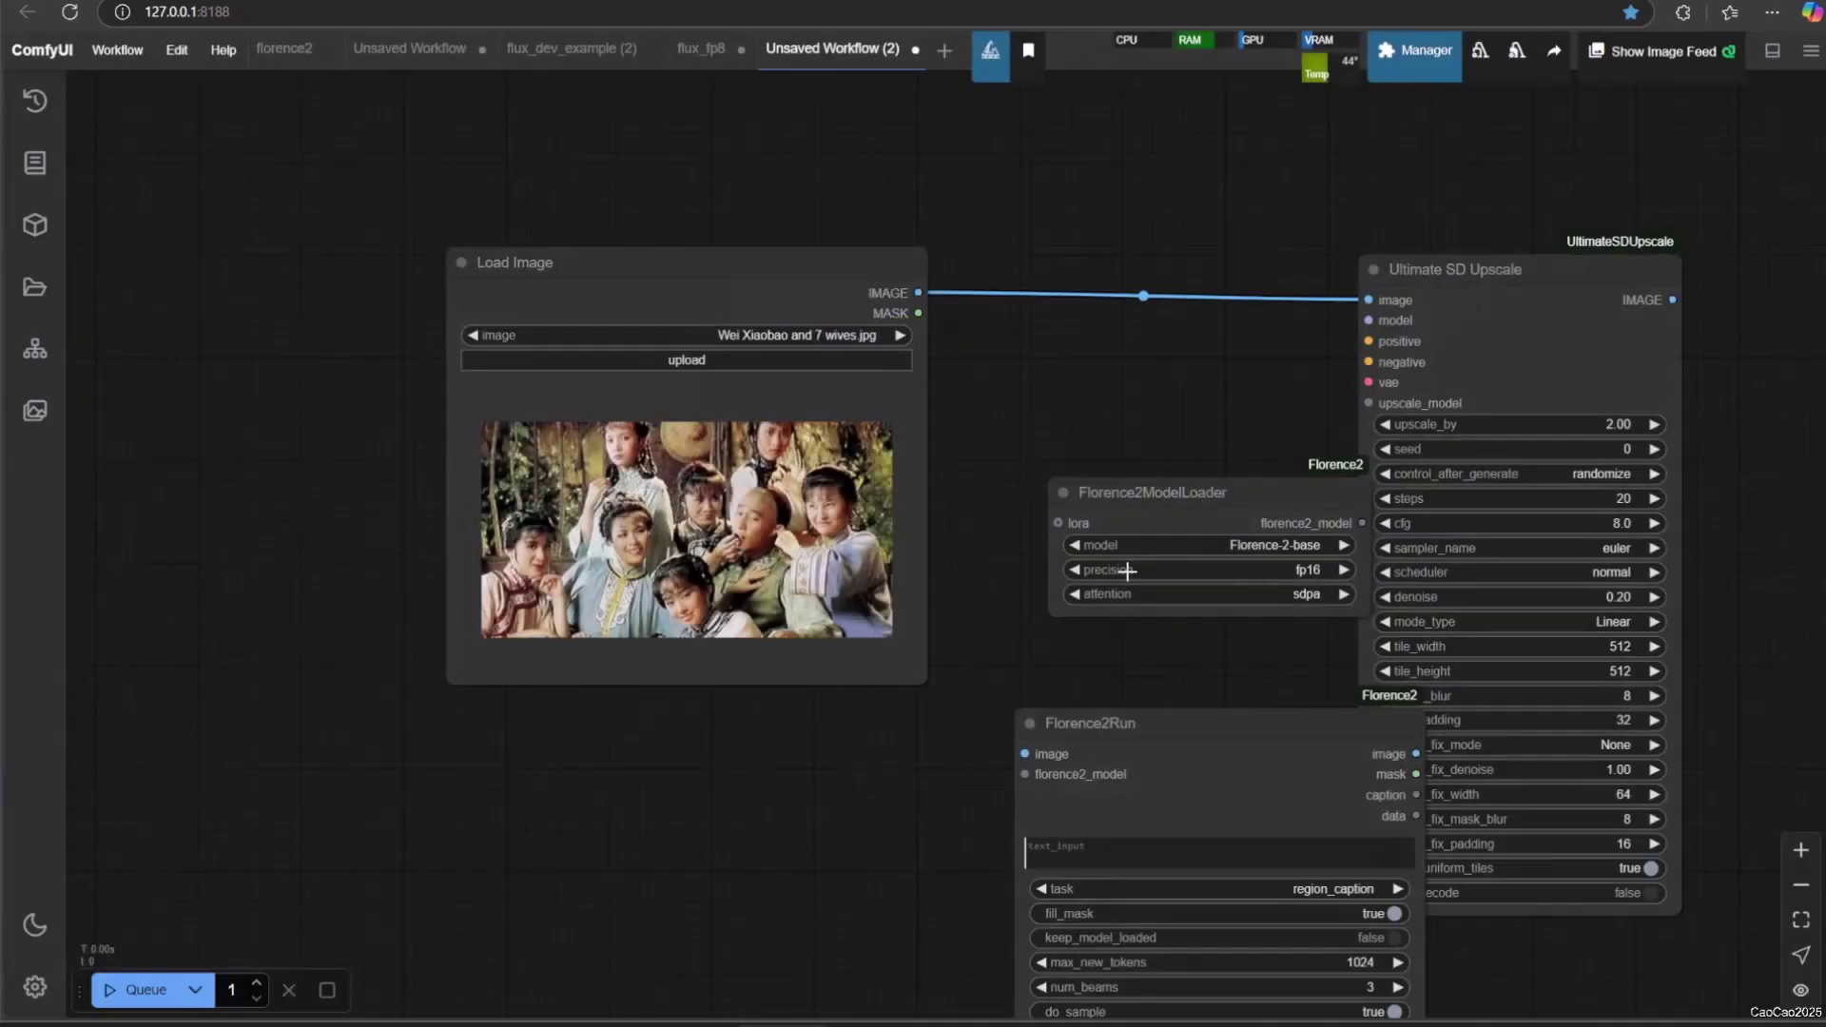
Step: Place the Florence2ModelLoader above Load Image with Florence2Run beside them, and link the image and model outputs to Florence2Run
drag(1006, 523, 1053, 664)
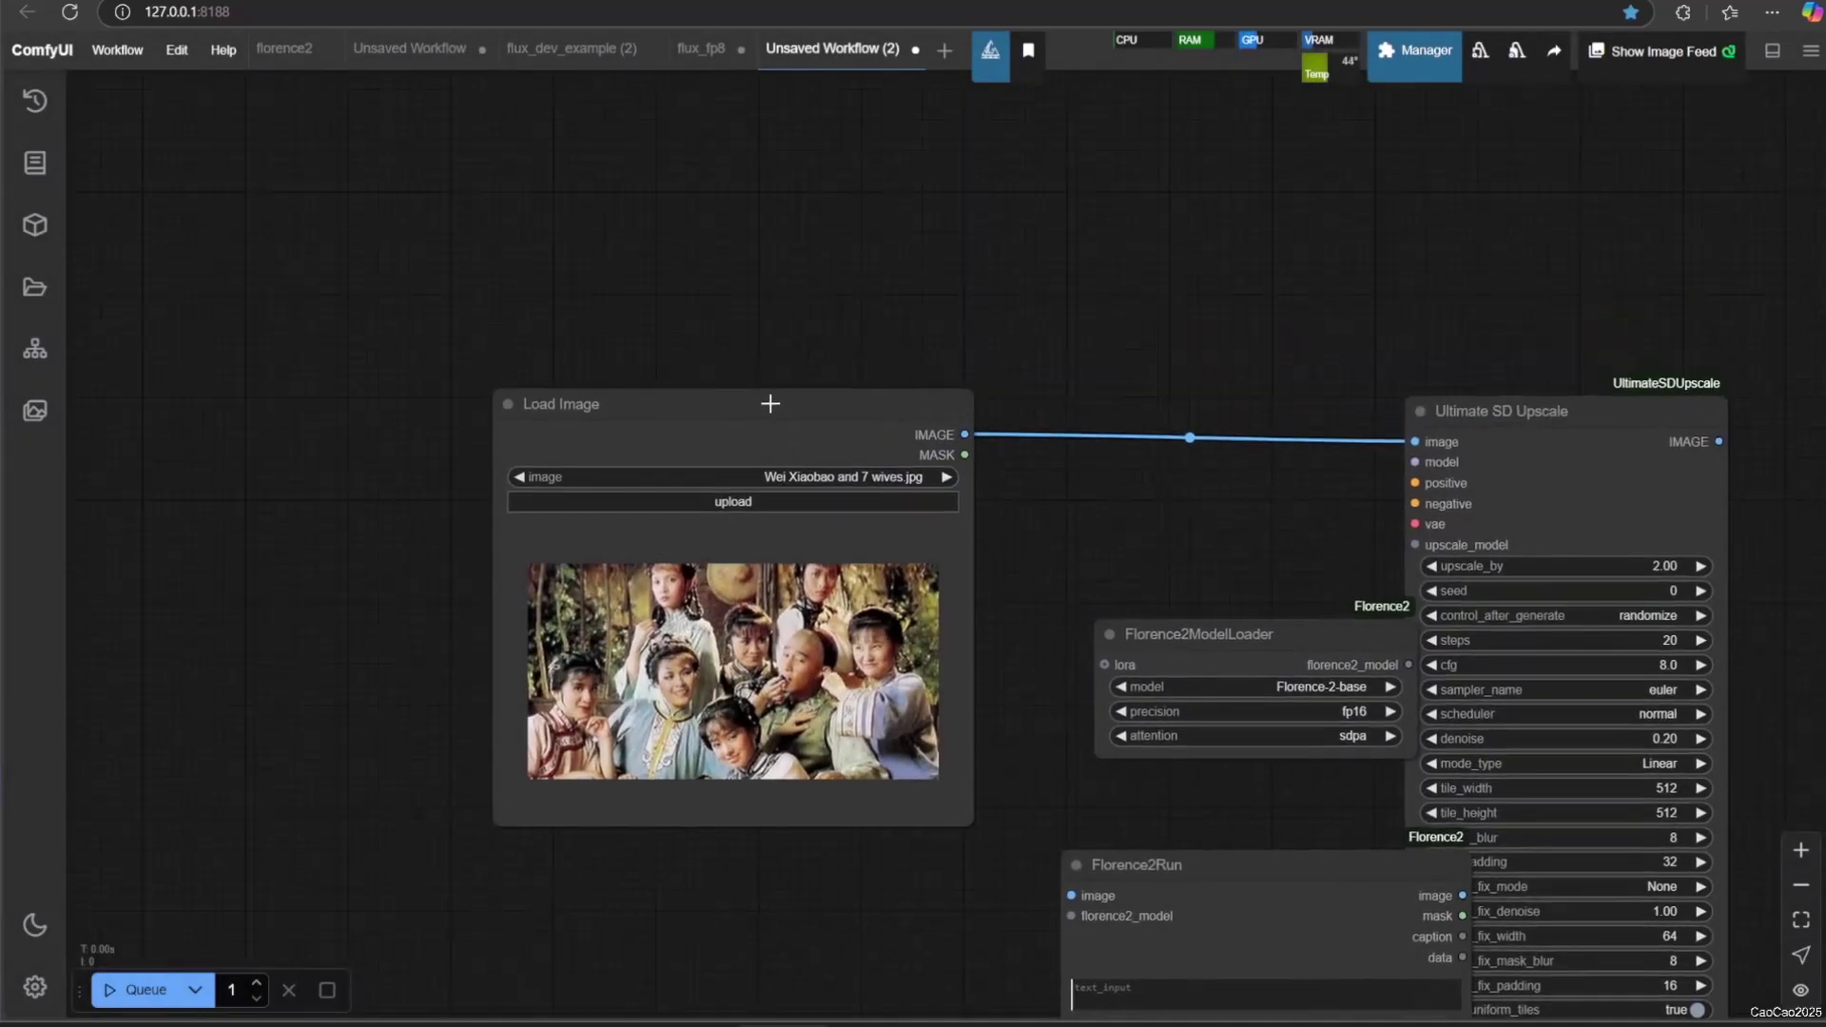
drag(770, 403, 574, 404)
drag(1204, 639, 418, 204)
drag(1128, 891, 895, 341)
drag(768, 434, 838, 345)
drag(620, 223, 838, 364)
Step: Set the Florence2Run task to more_detailed_caption and its control_after_generate to fixed
click(1139, 480)
click(1210, 610)
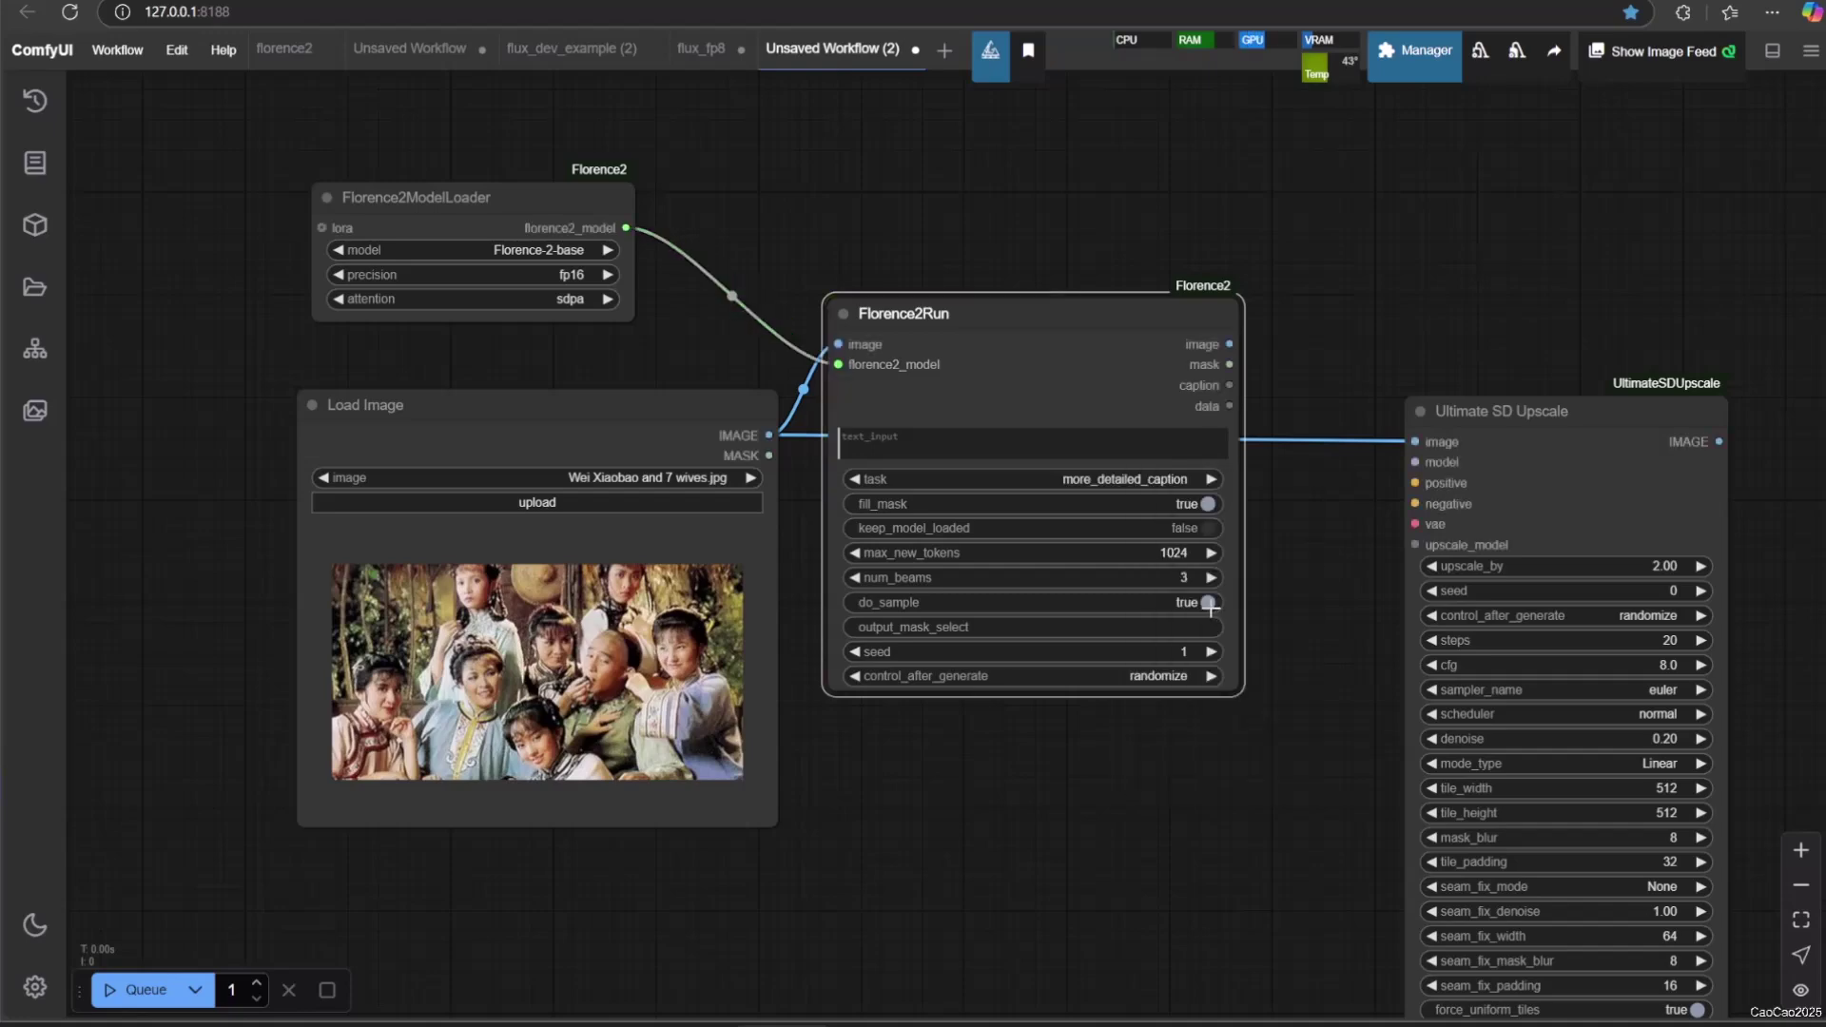
click(1158, 675)
click(1165, 690)
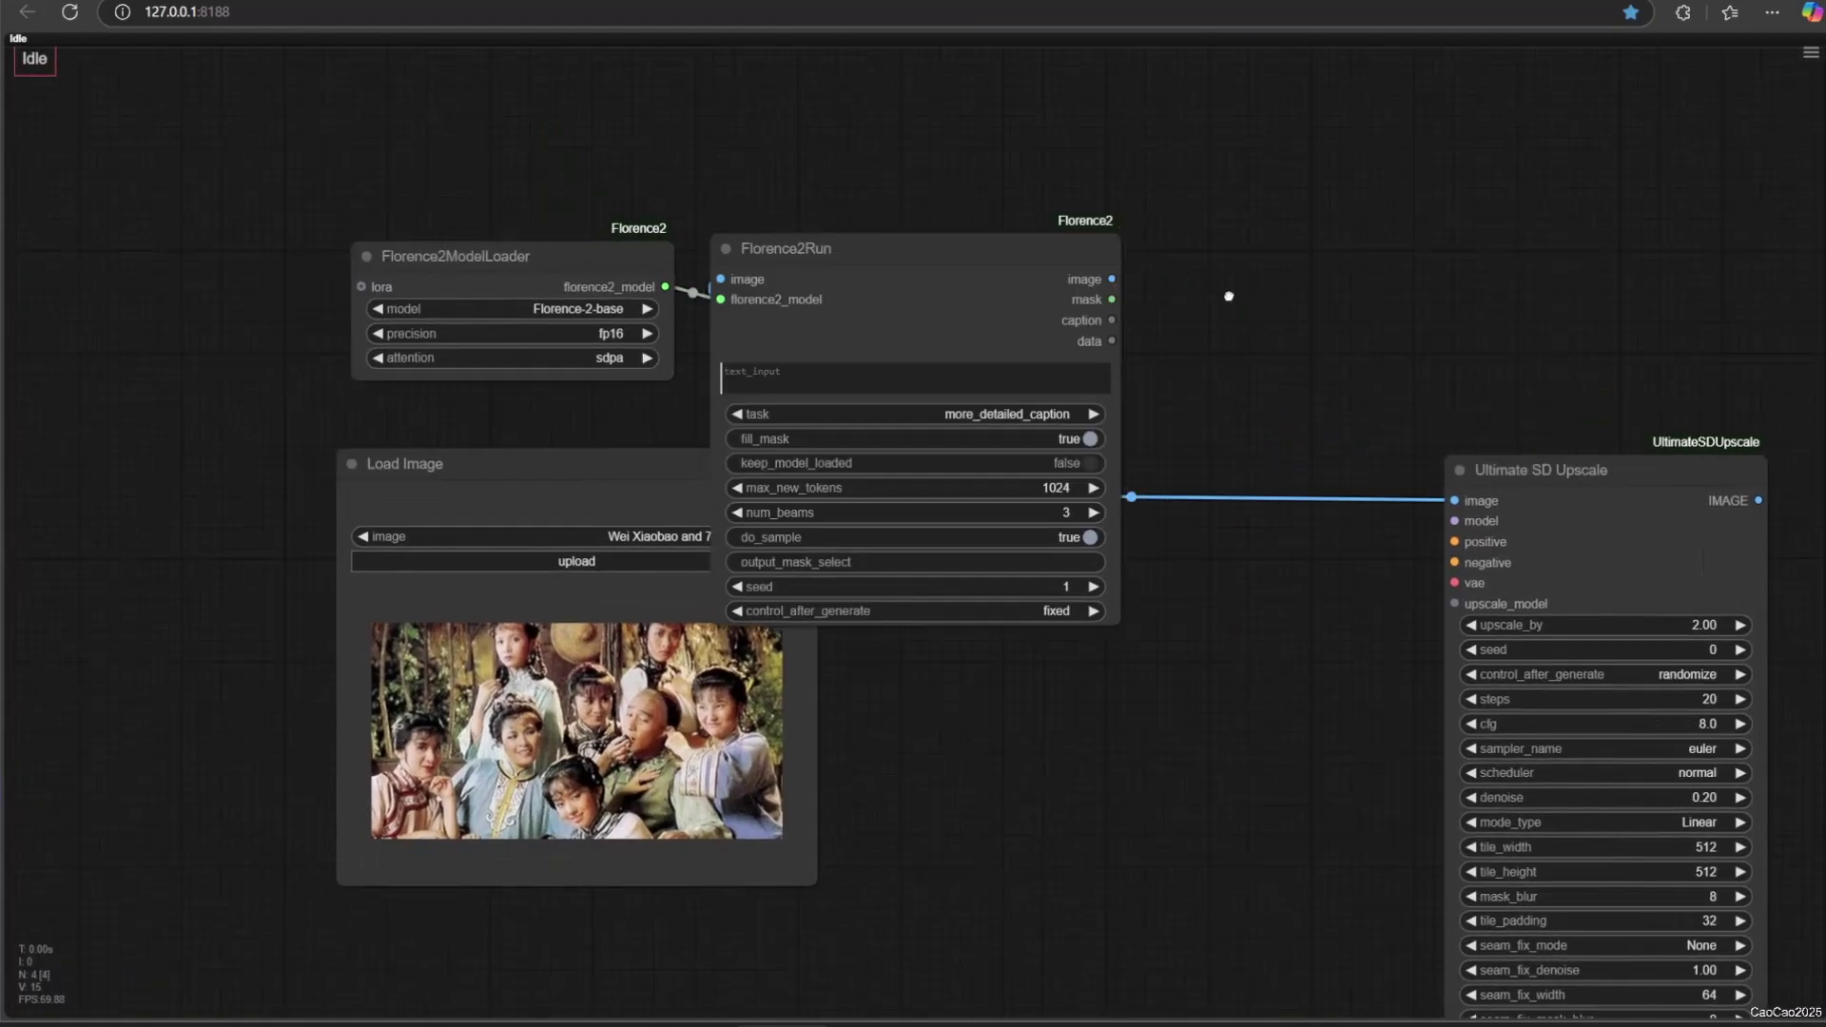
Step: Add a Show Text node fed by the caption output of Florence2Run and run the workflow
double_click(1229, 295)
text(show)
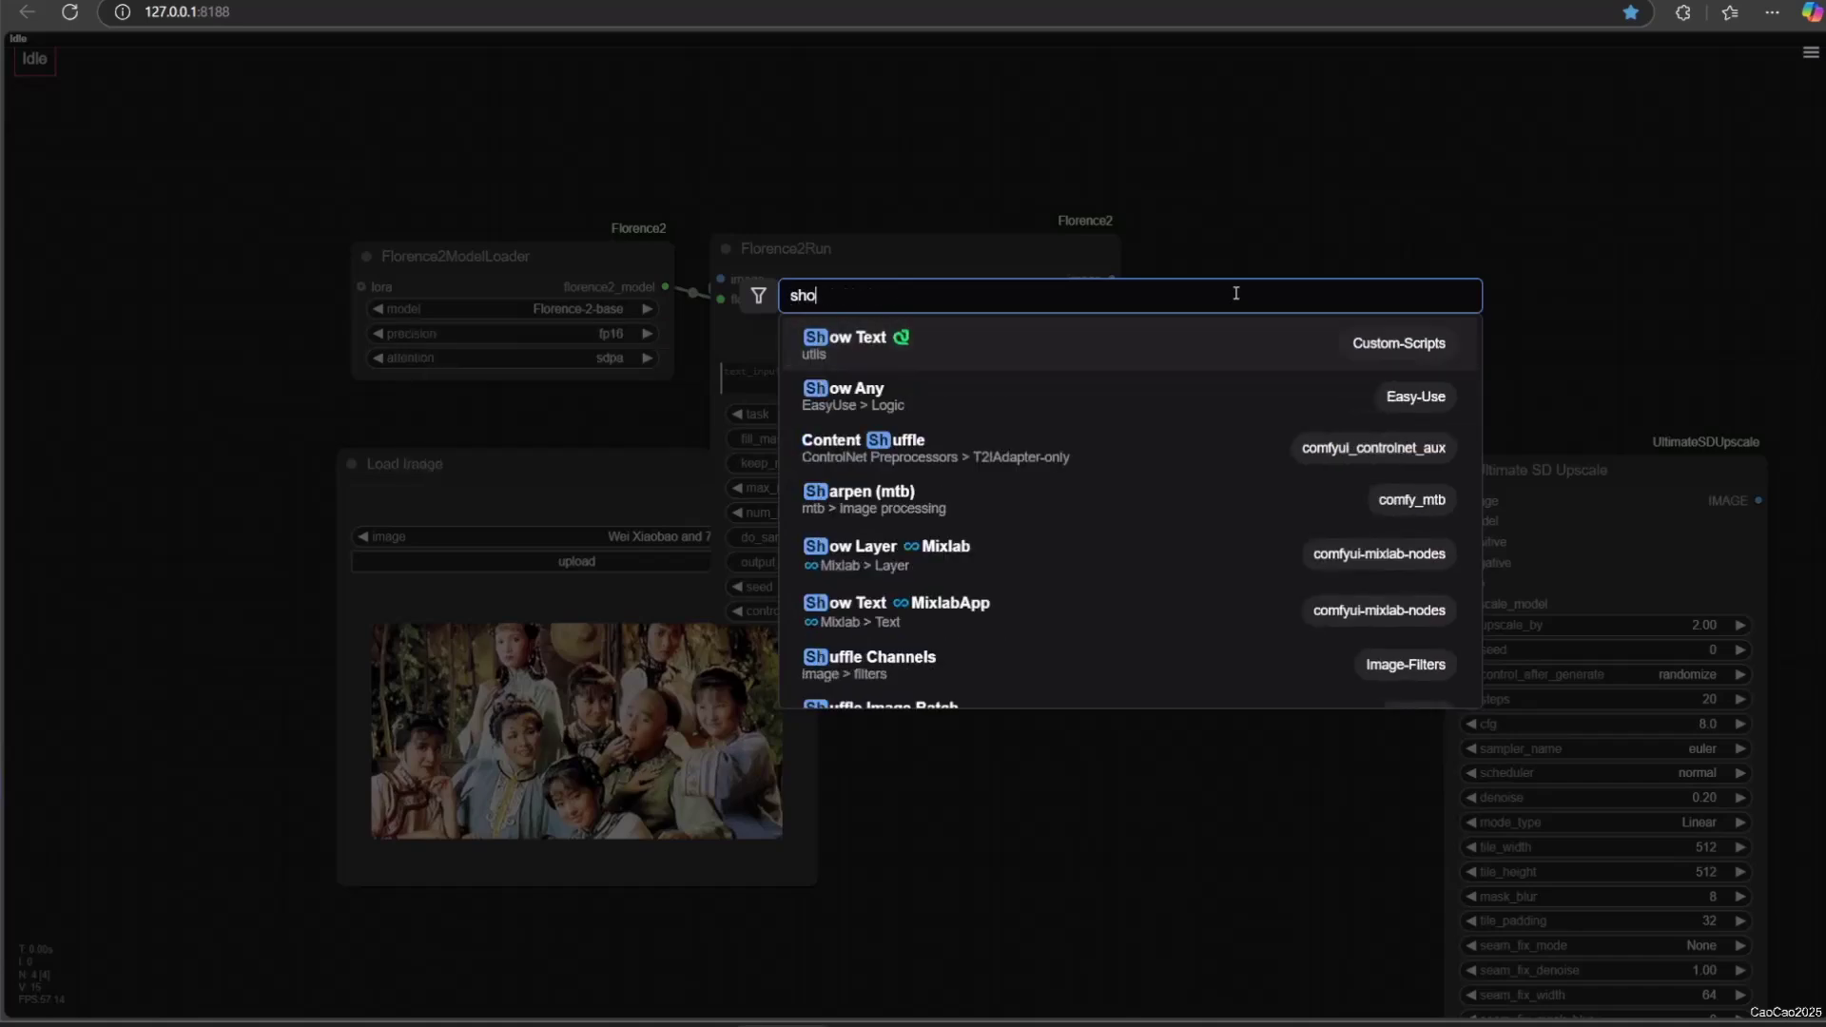
click(1120, 354)
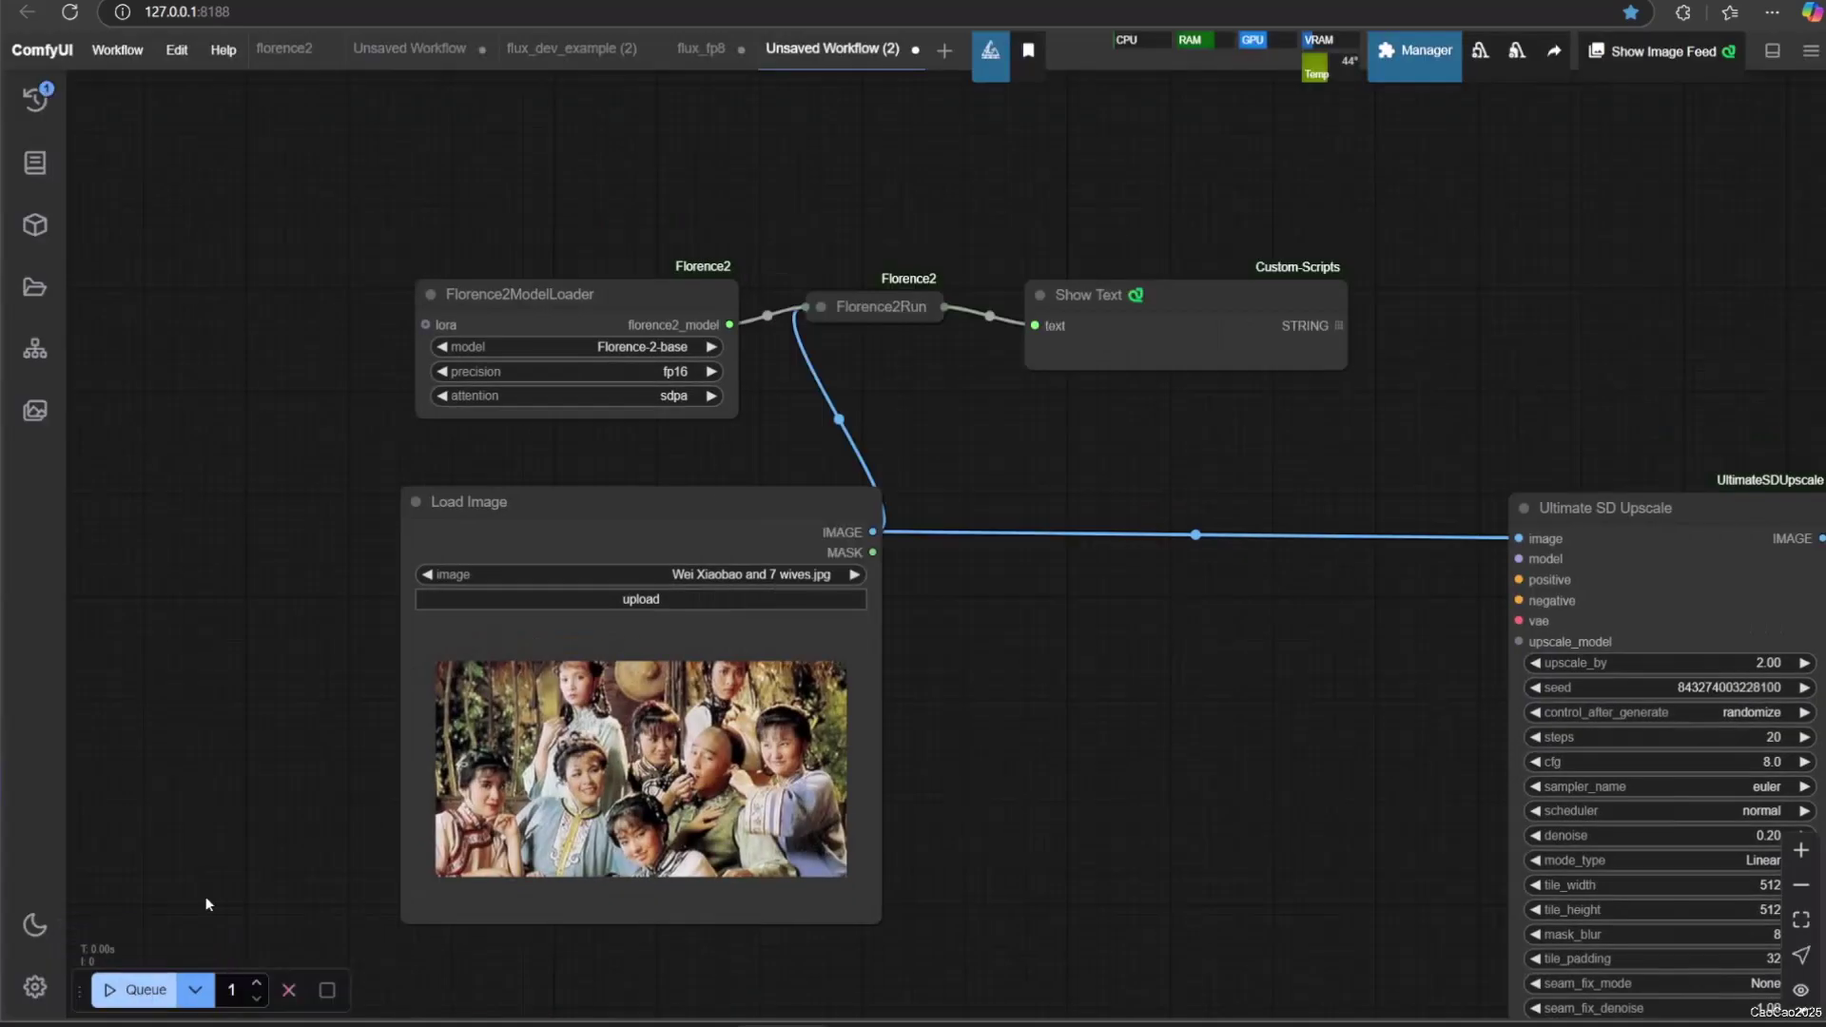
key(ctrl+Return)
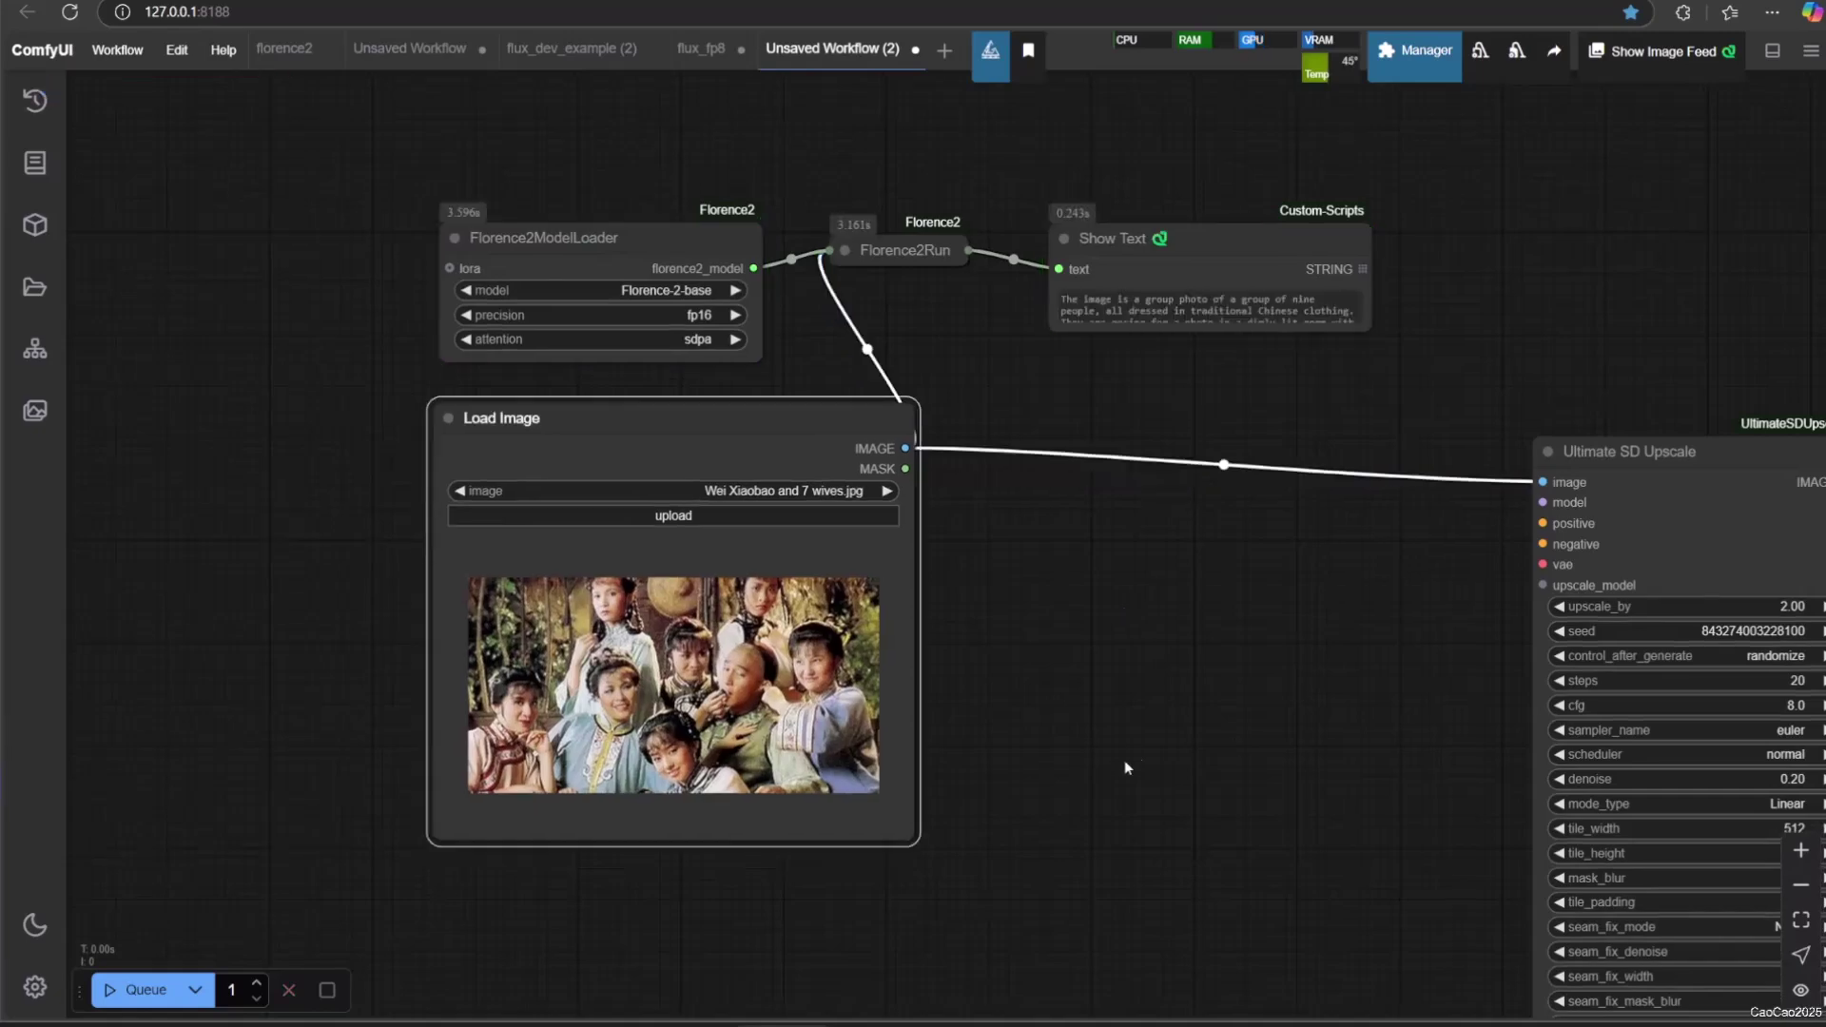
Step: Add a Load Checkpoint node and place it below the Load Image node
double_click(1125, 763)
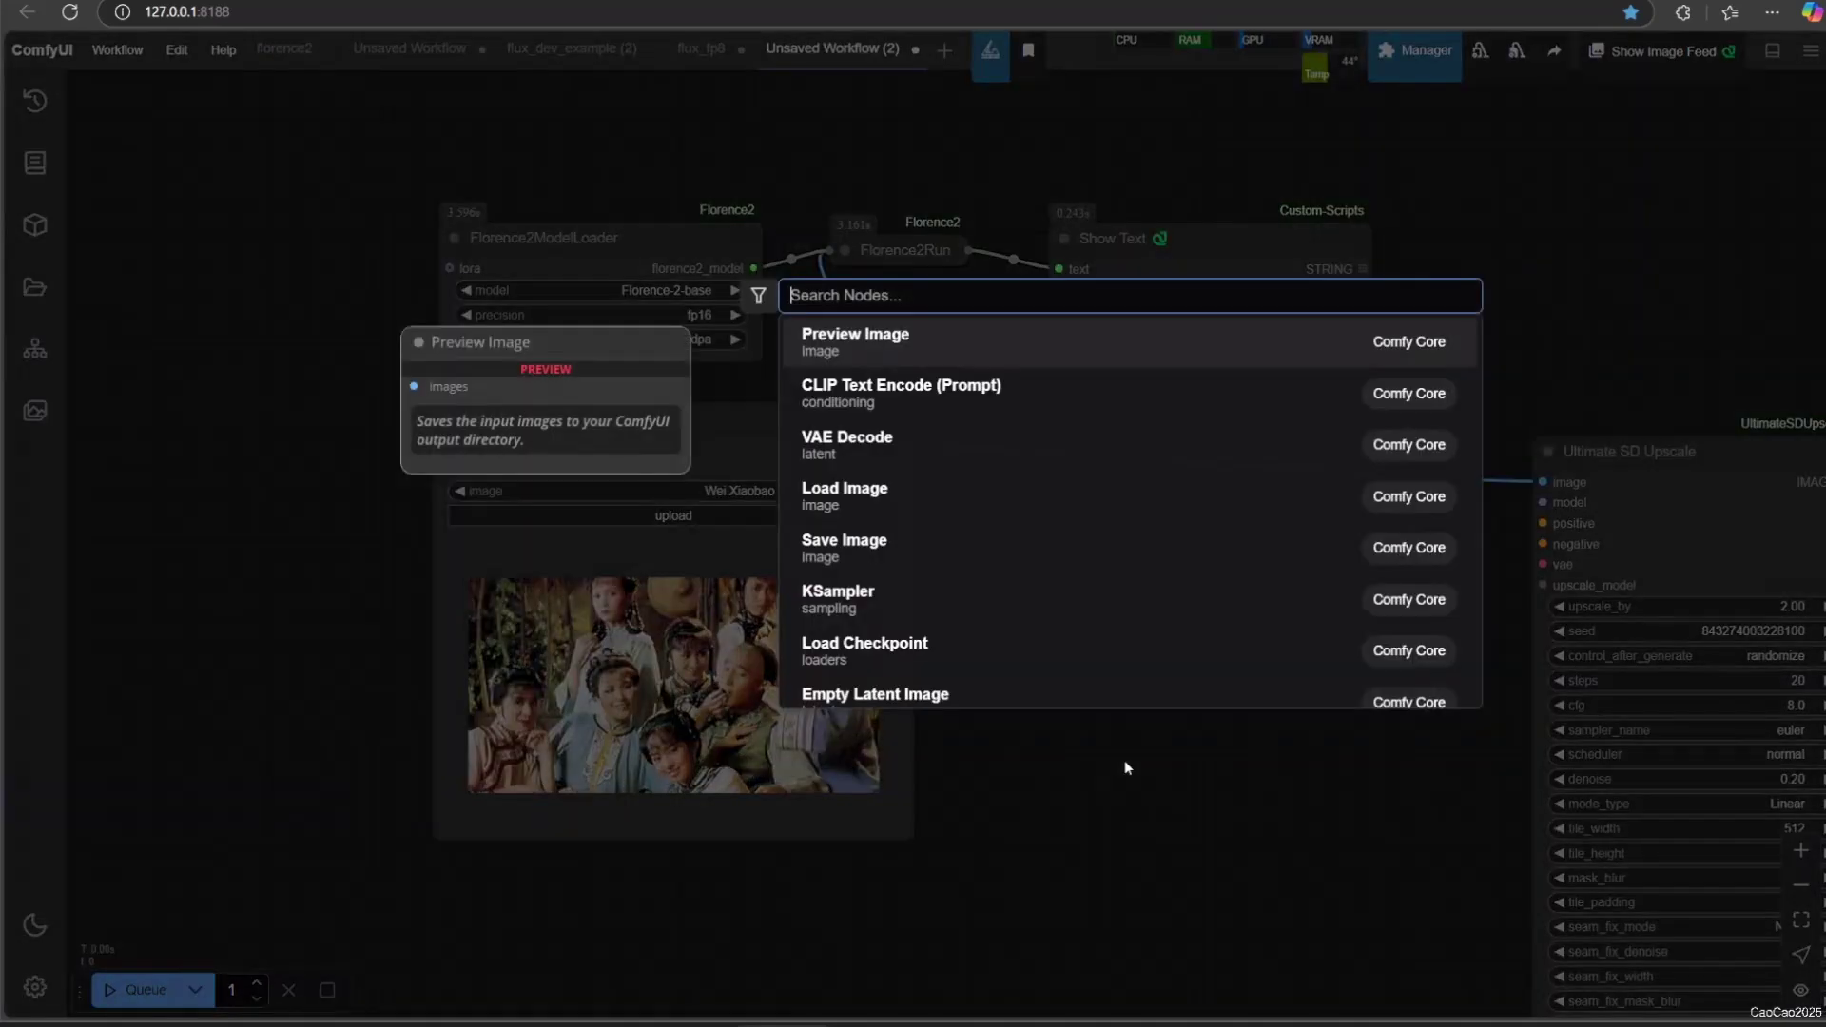
text(load)
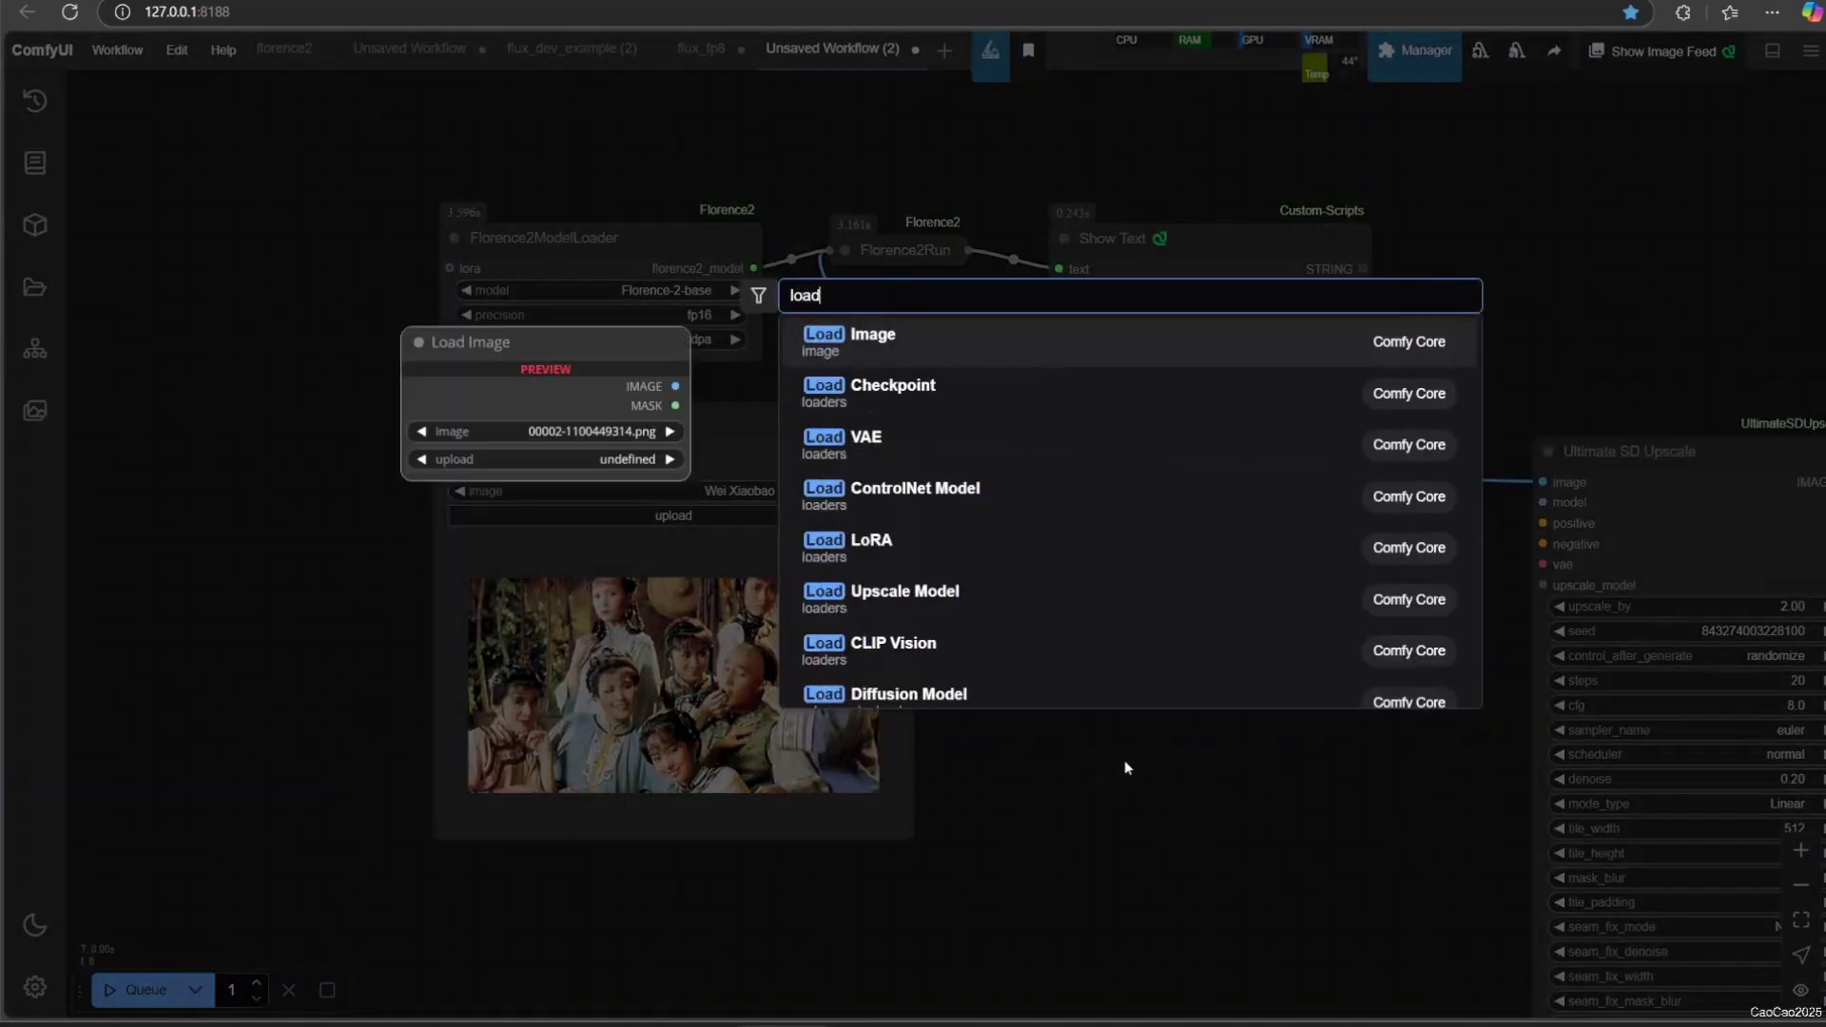
click(982, 399)
drag(1076, 892, 1084, 771)
drag(1210, 637, 520, 776)
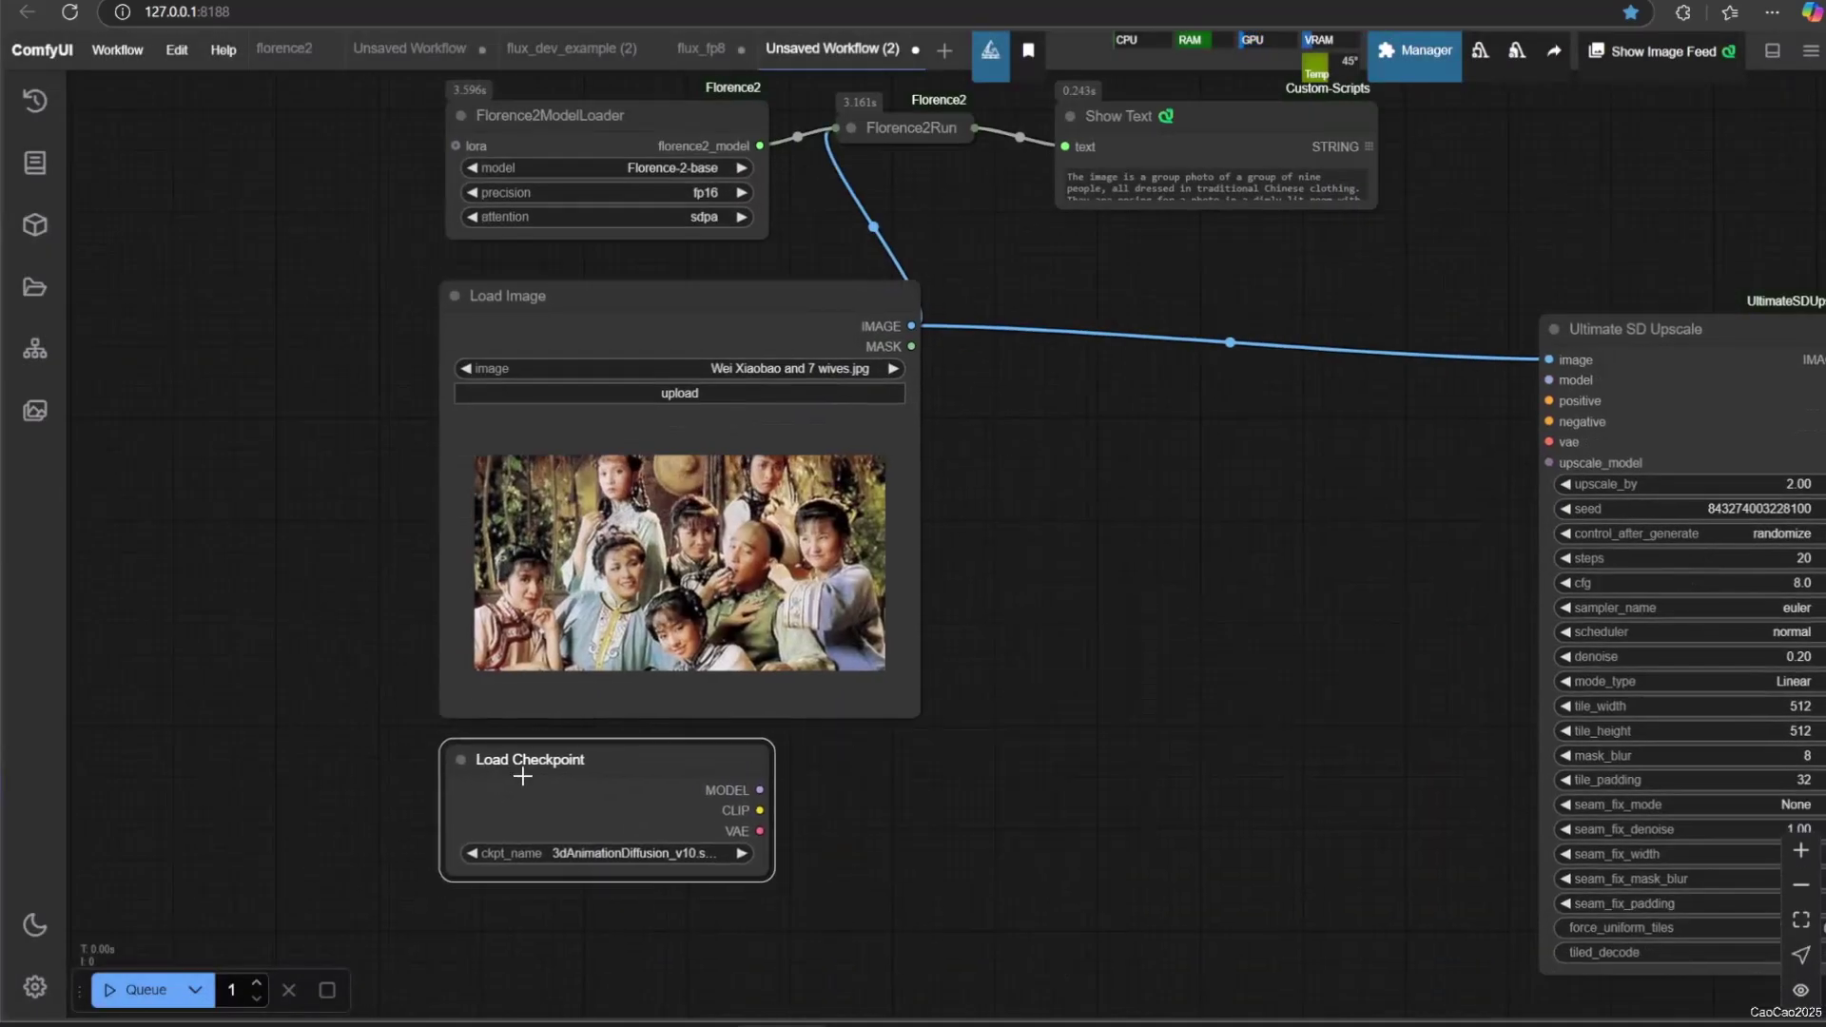
Step: Choose the flux1-dev-fp8.safetensors checkpoint and connect its MODEL output to Ultimate SD Upscale
click(599, 853)
text(flux)
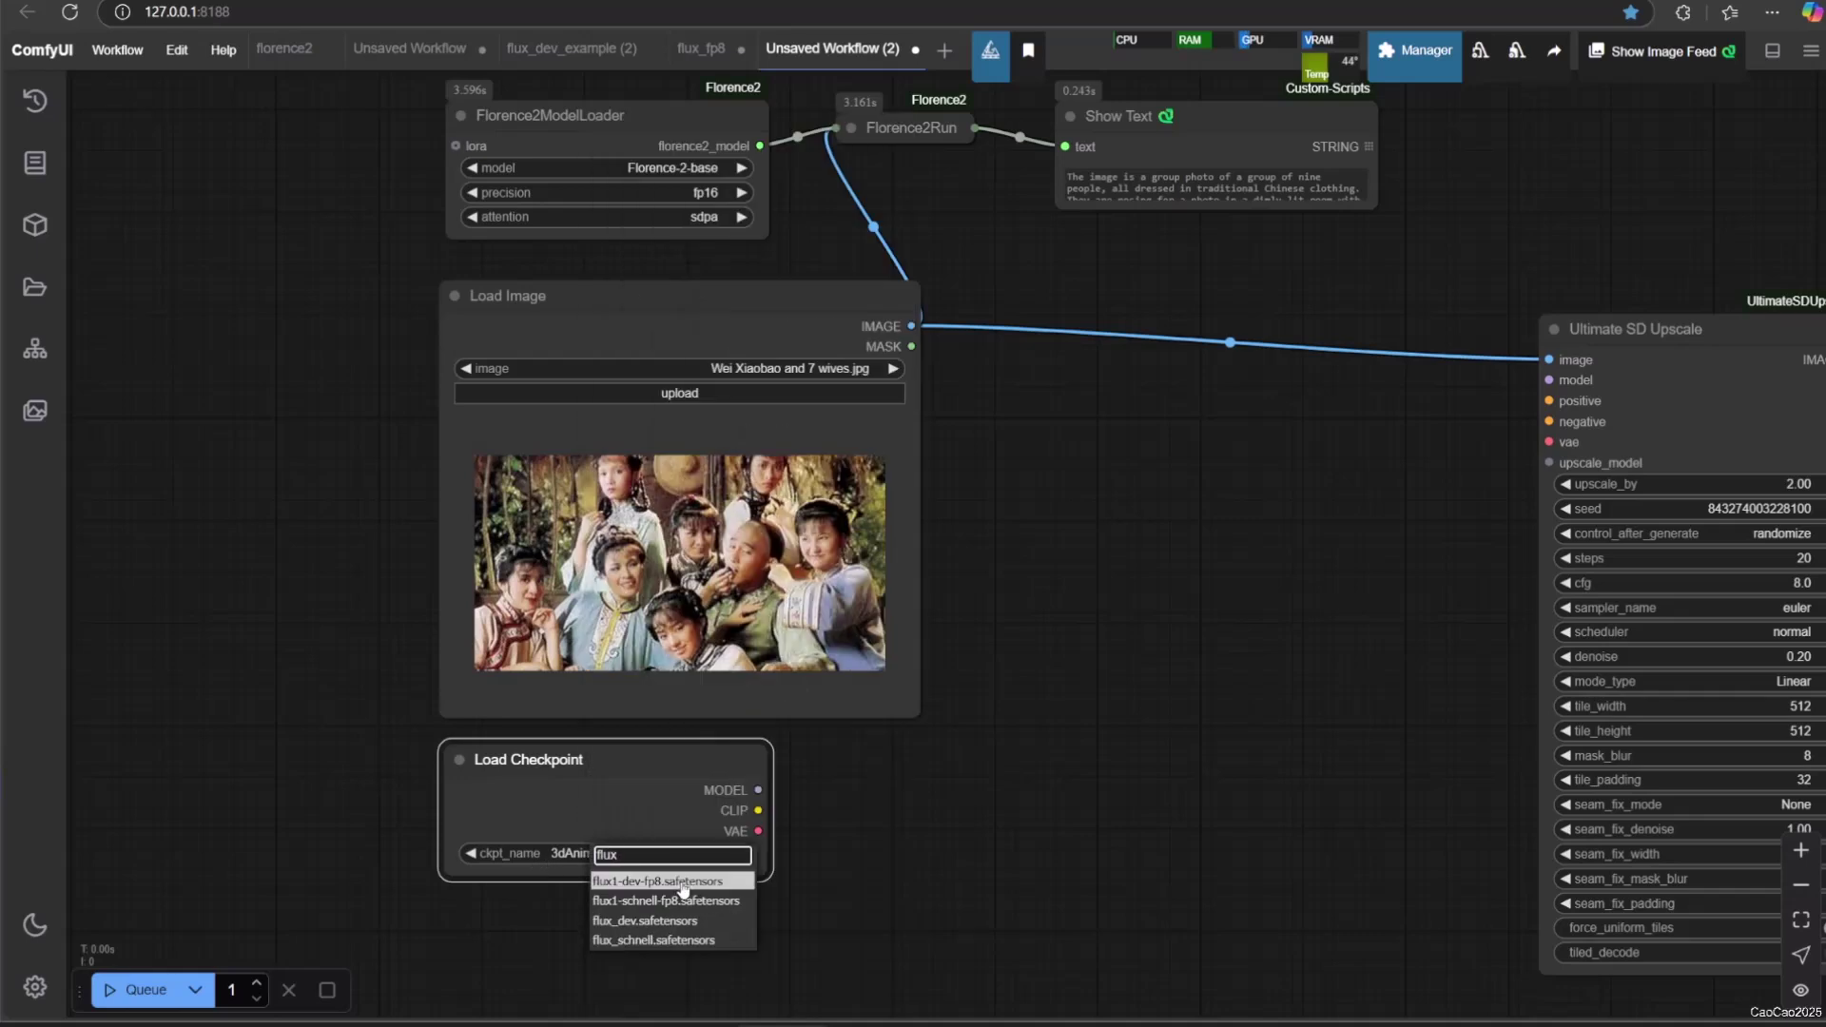
click(683, 884)
drag(971, 737, 932, 761)
drag(723, 814, 1511, 406)
Step: Add a CLIP Text Encode (Prompt) node and connect the checkpoint's CLIP output to its clip input
double_click(1130, 740)
text(clip te)
click(978, 355)
drag(1089, 723, 1085, 699)
drag(756, 804, 1039, 719)
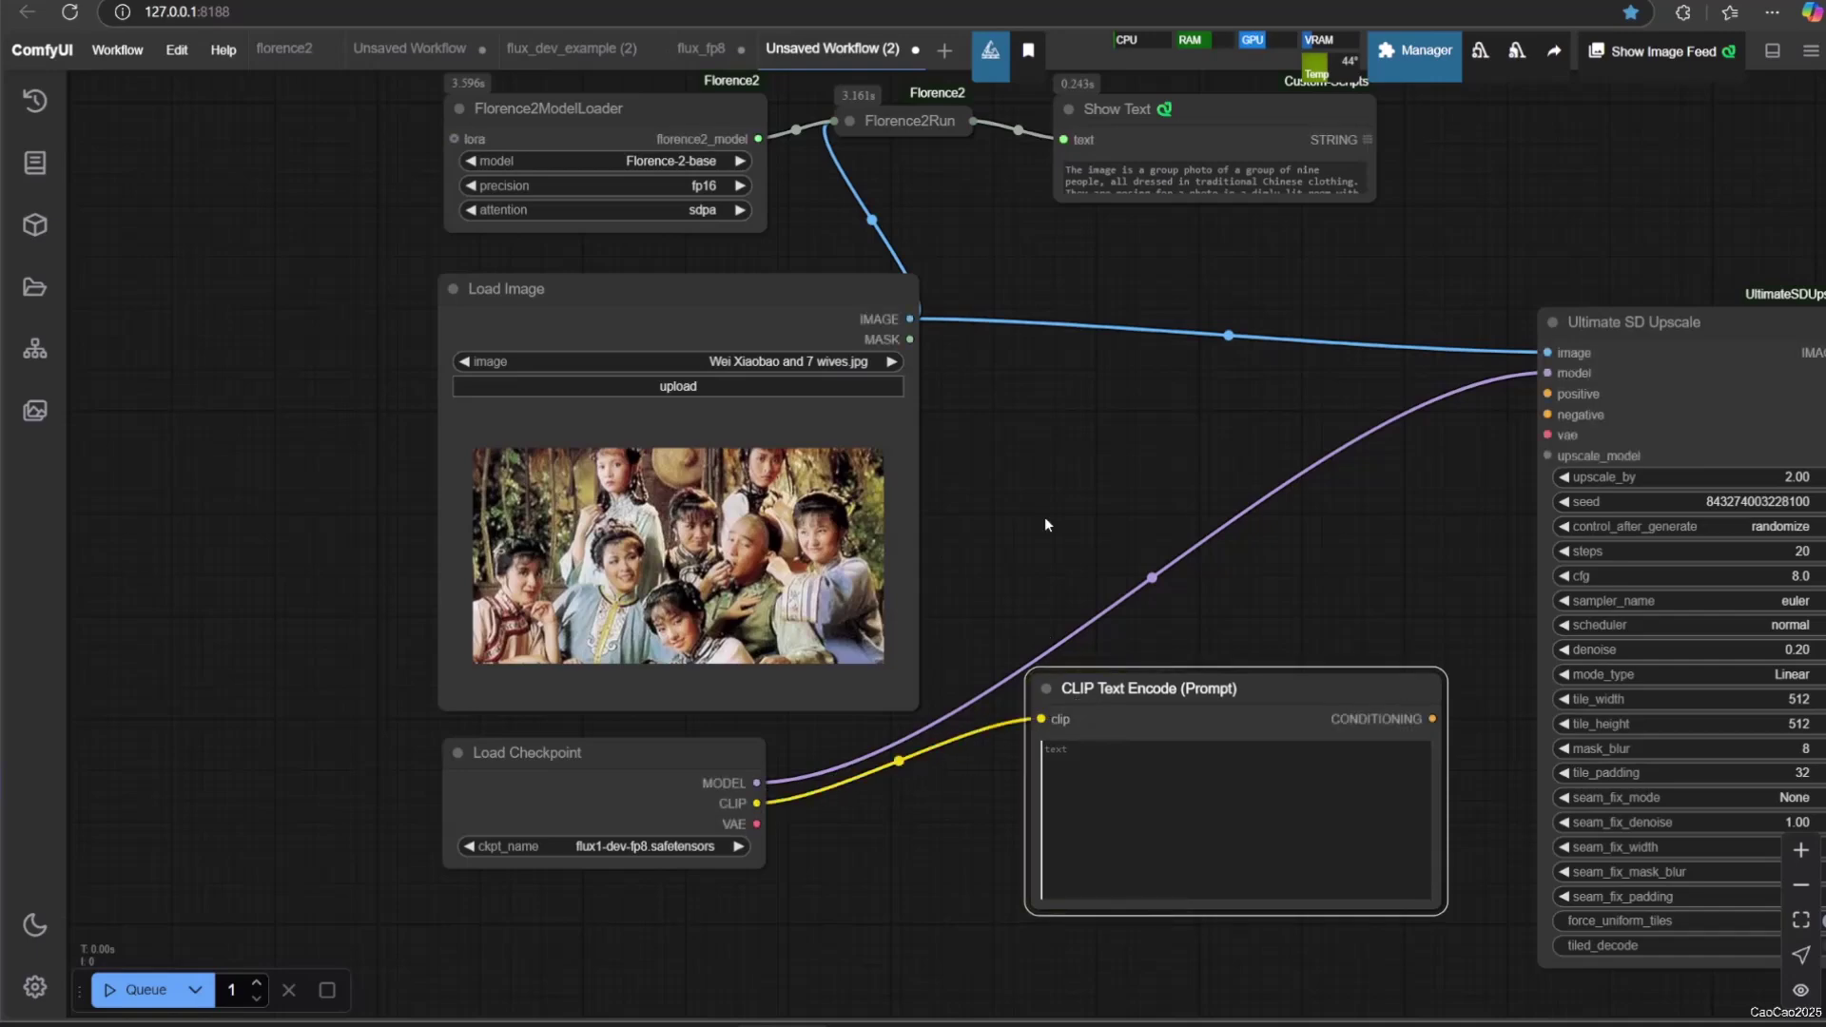
Step: Feed the Florence2Run caption into the CLIP Text Encode text input, and collapse the Florence2Run and Show Text nodes
drag(1027, 488, 978, 596)
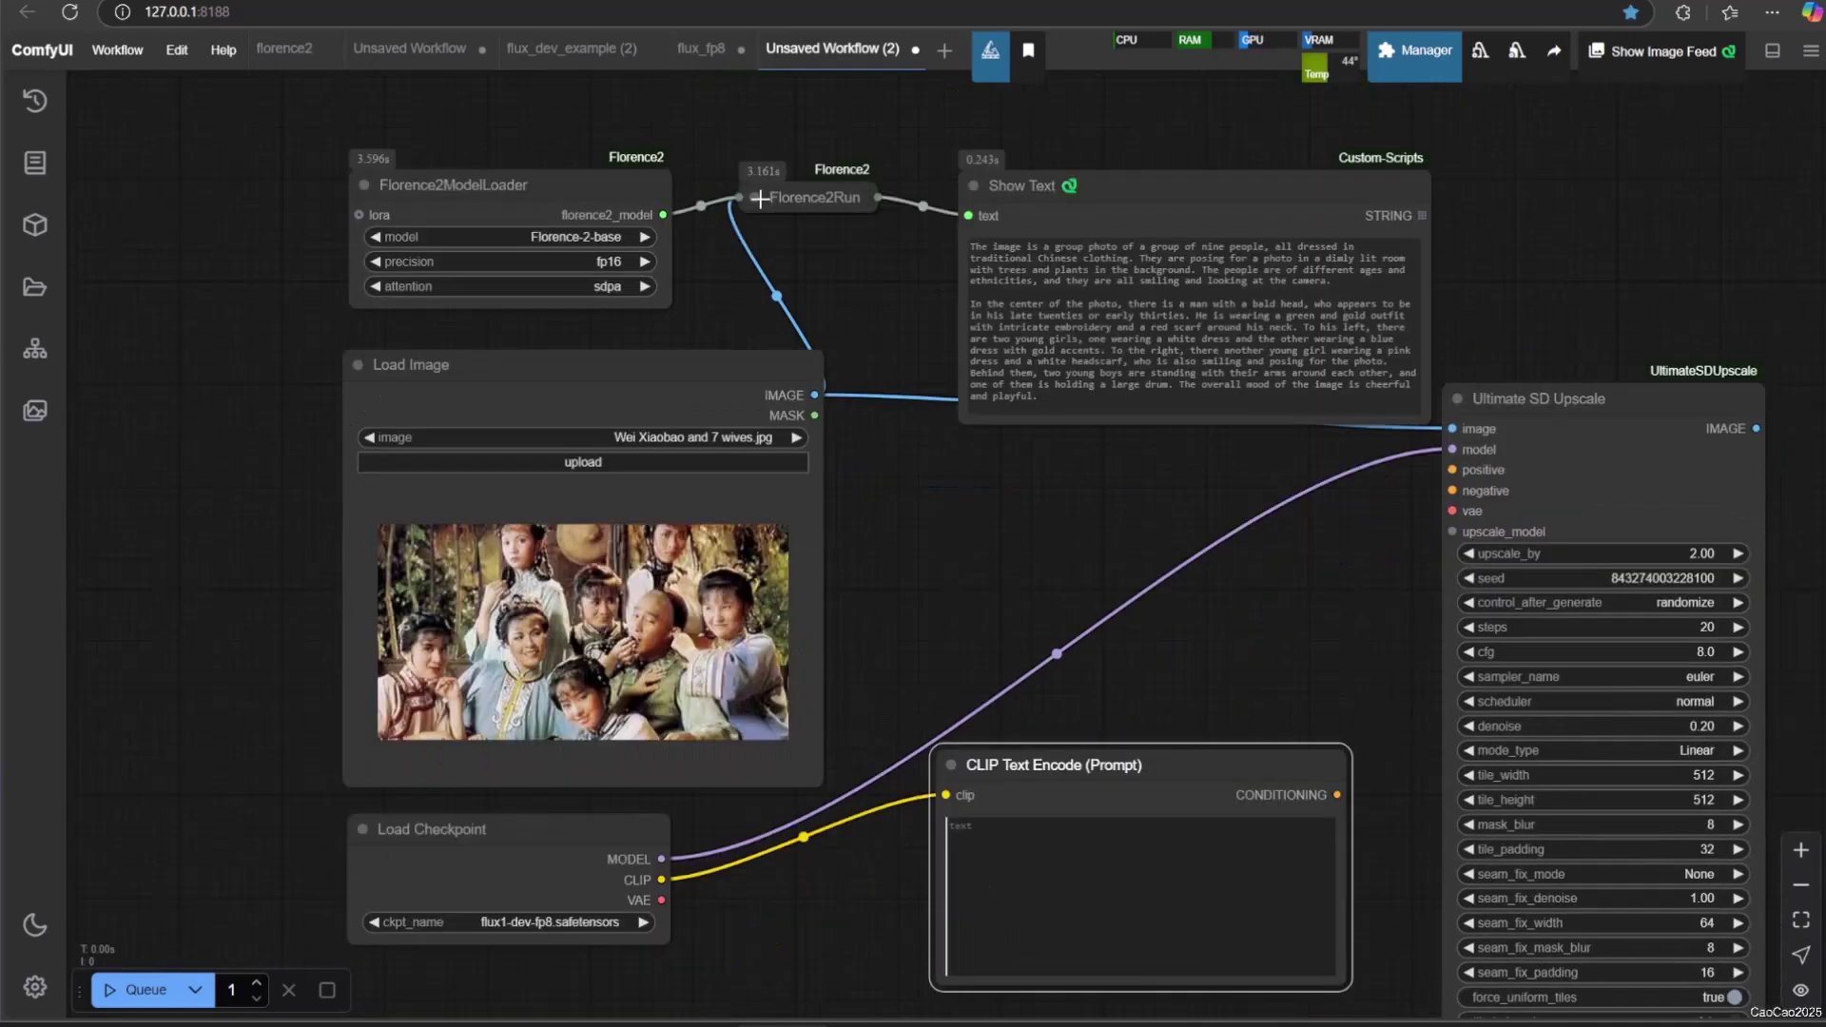
click(759, 199)
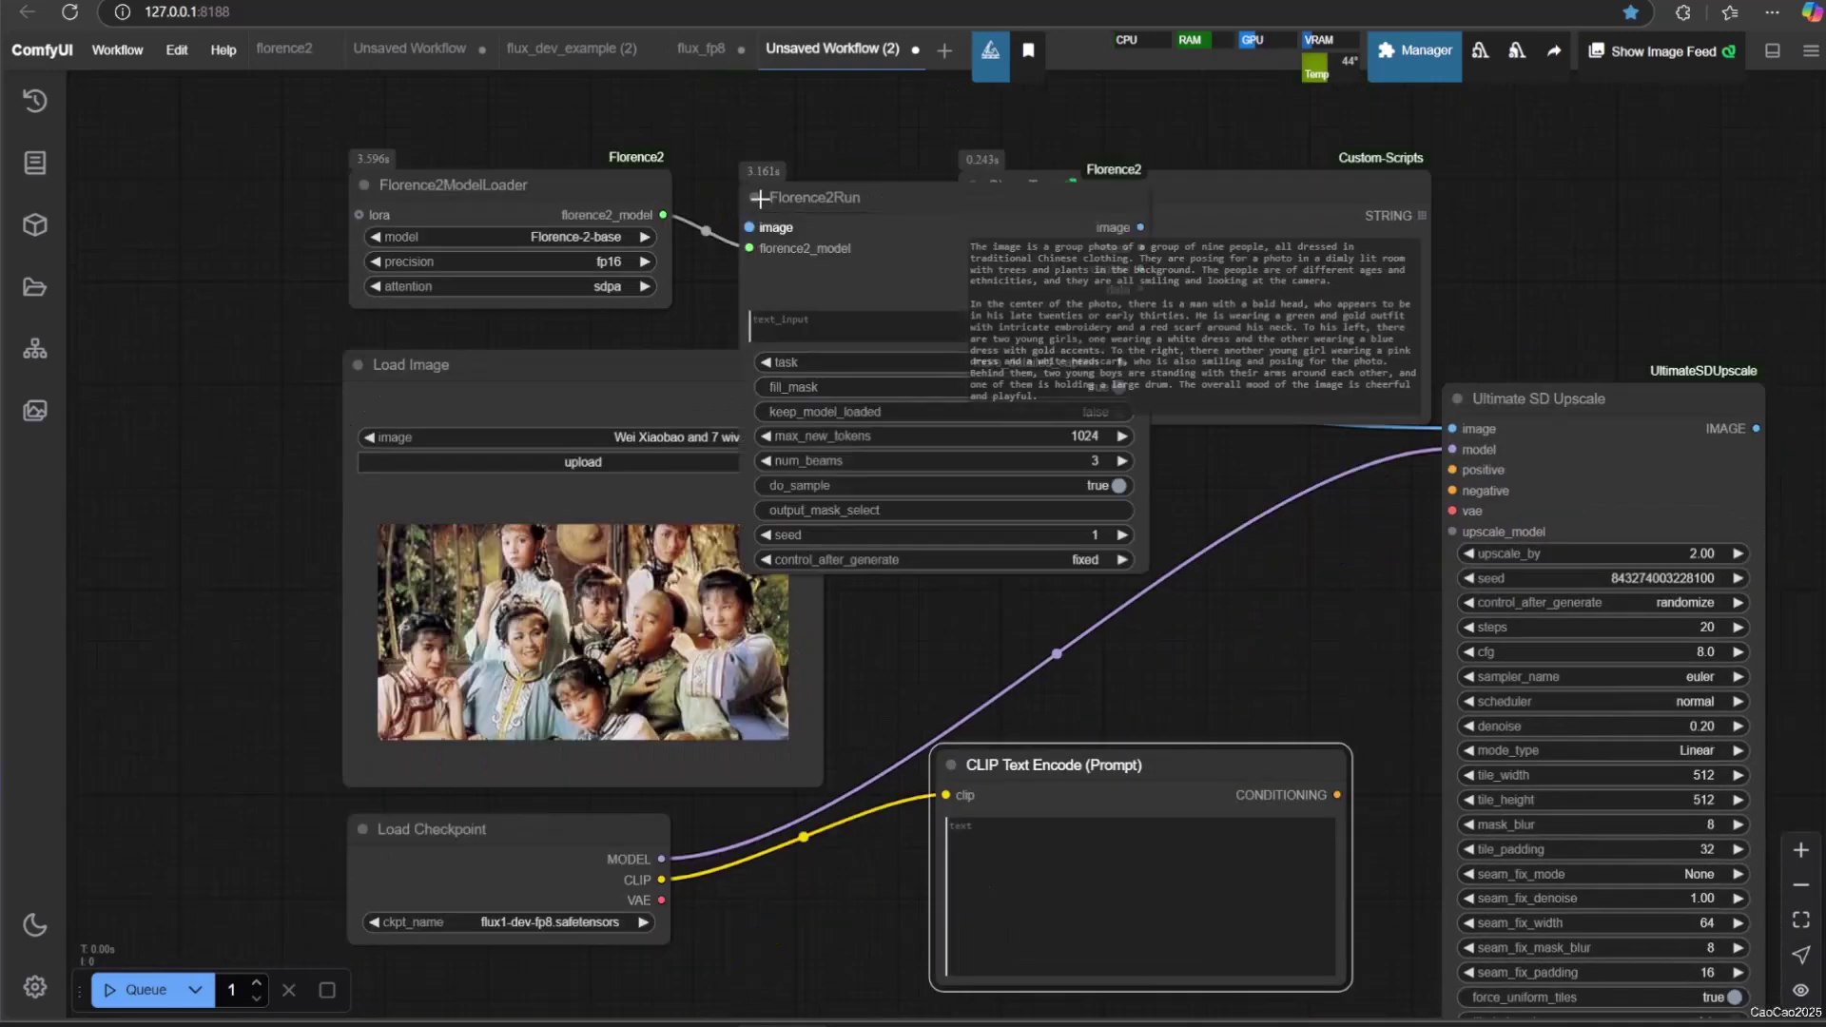
drag(758, 198, 777, 189)
drag(1158, 260, 949, 818)
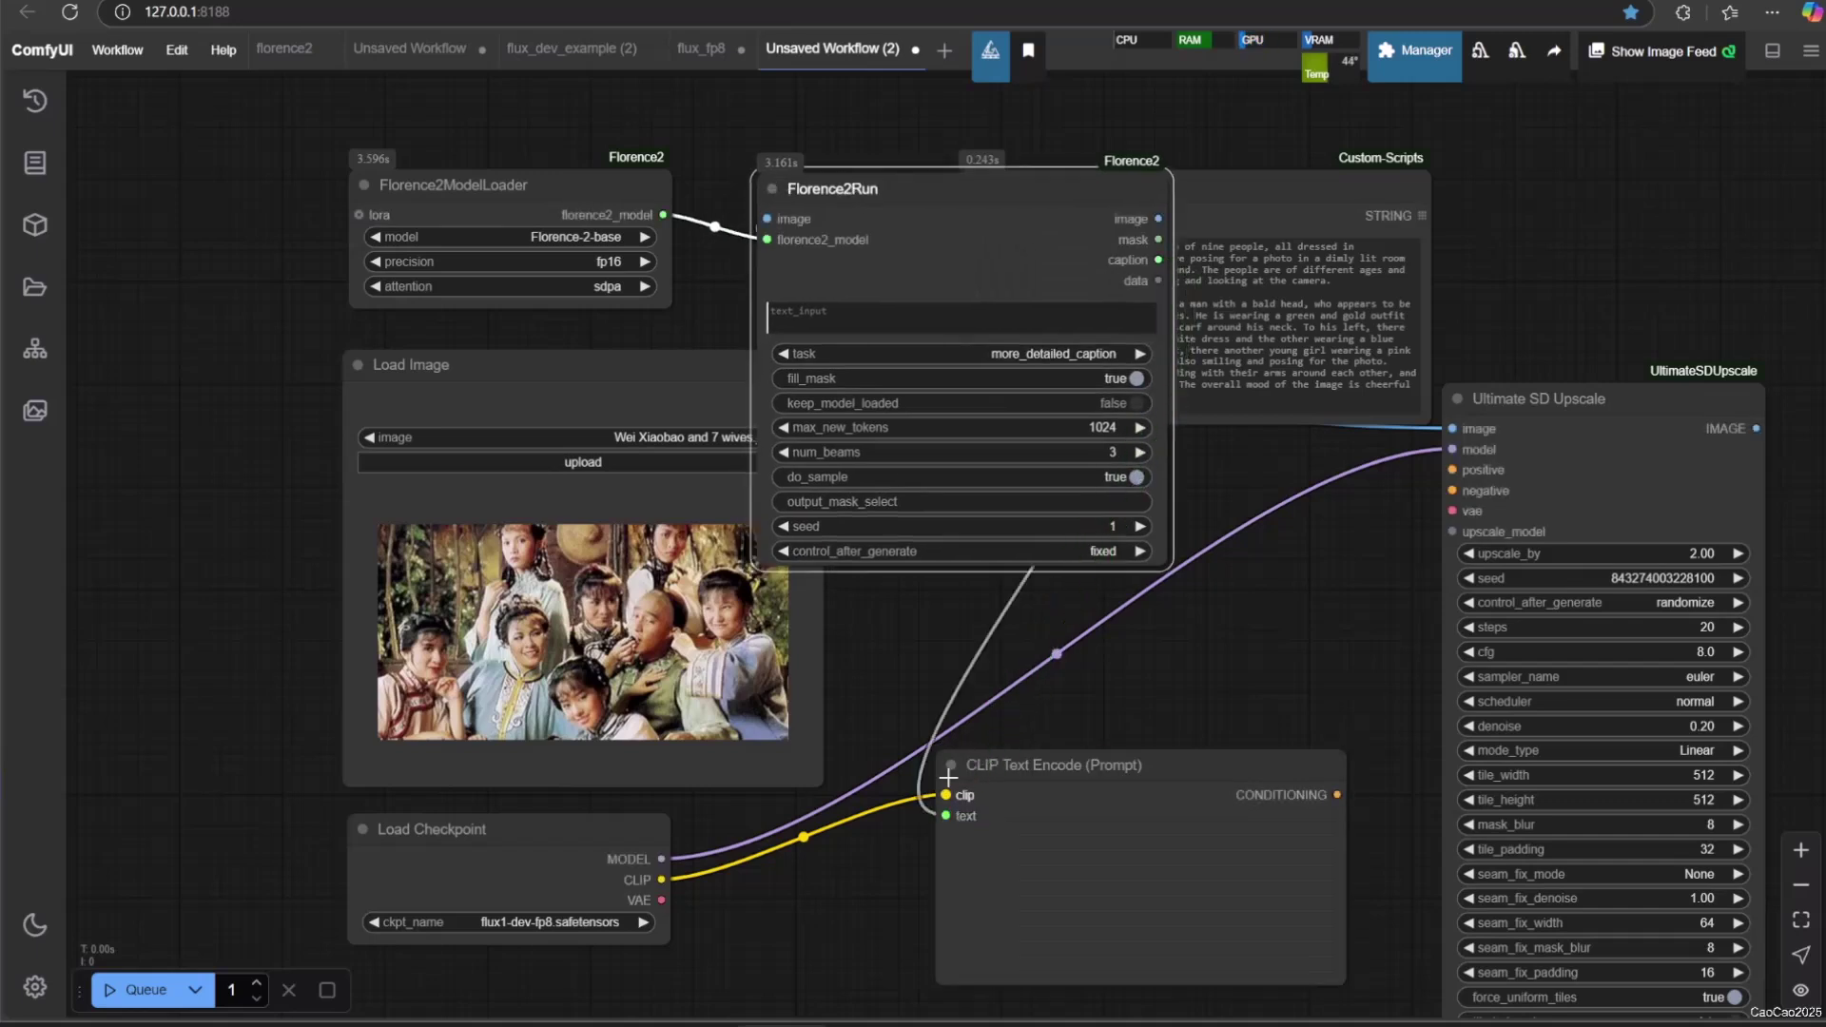
click(774, 189)
drag(806, 193, 789, 191)
click(973, 185)
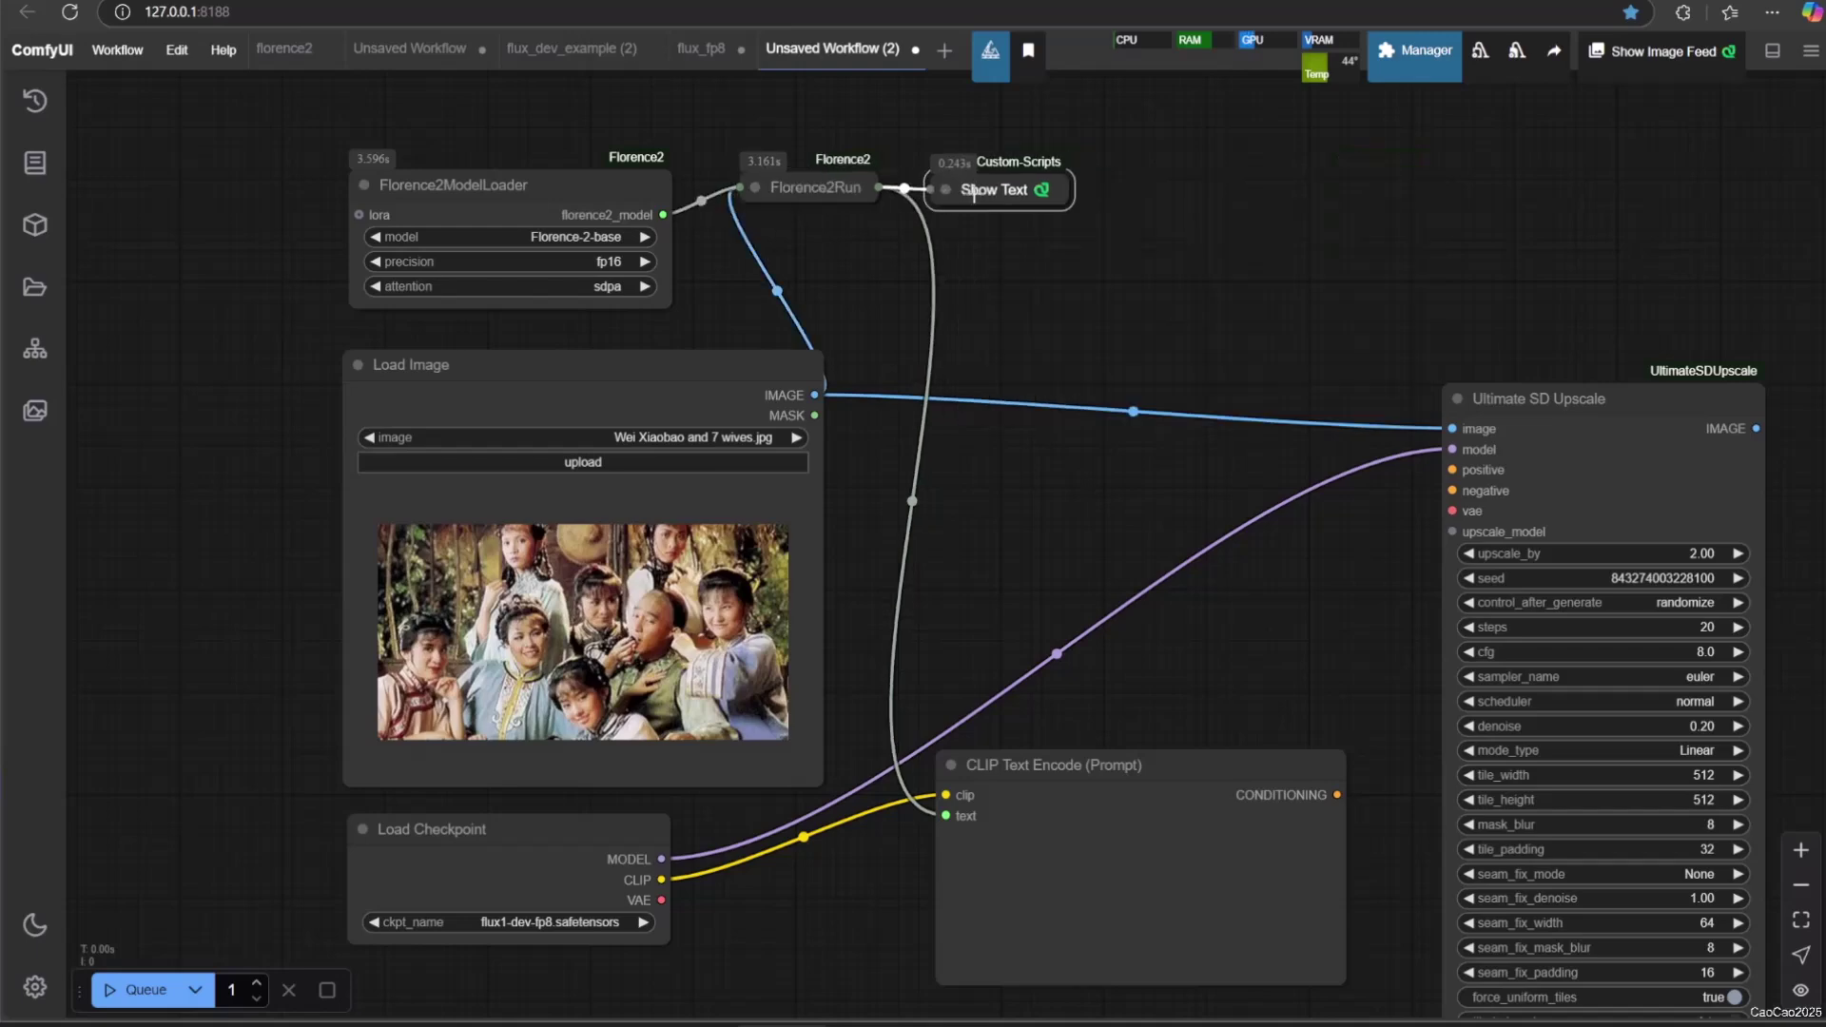
Step: Connect the CONDITIONING output to the upscaler's positive input and the checkpoint's VAE output to its vae input
drag(981, 576, 980, 429)
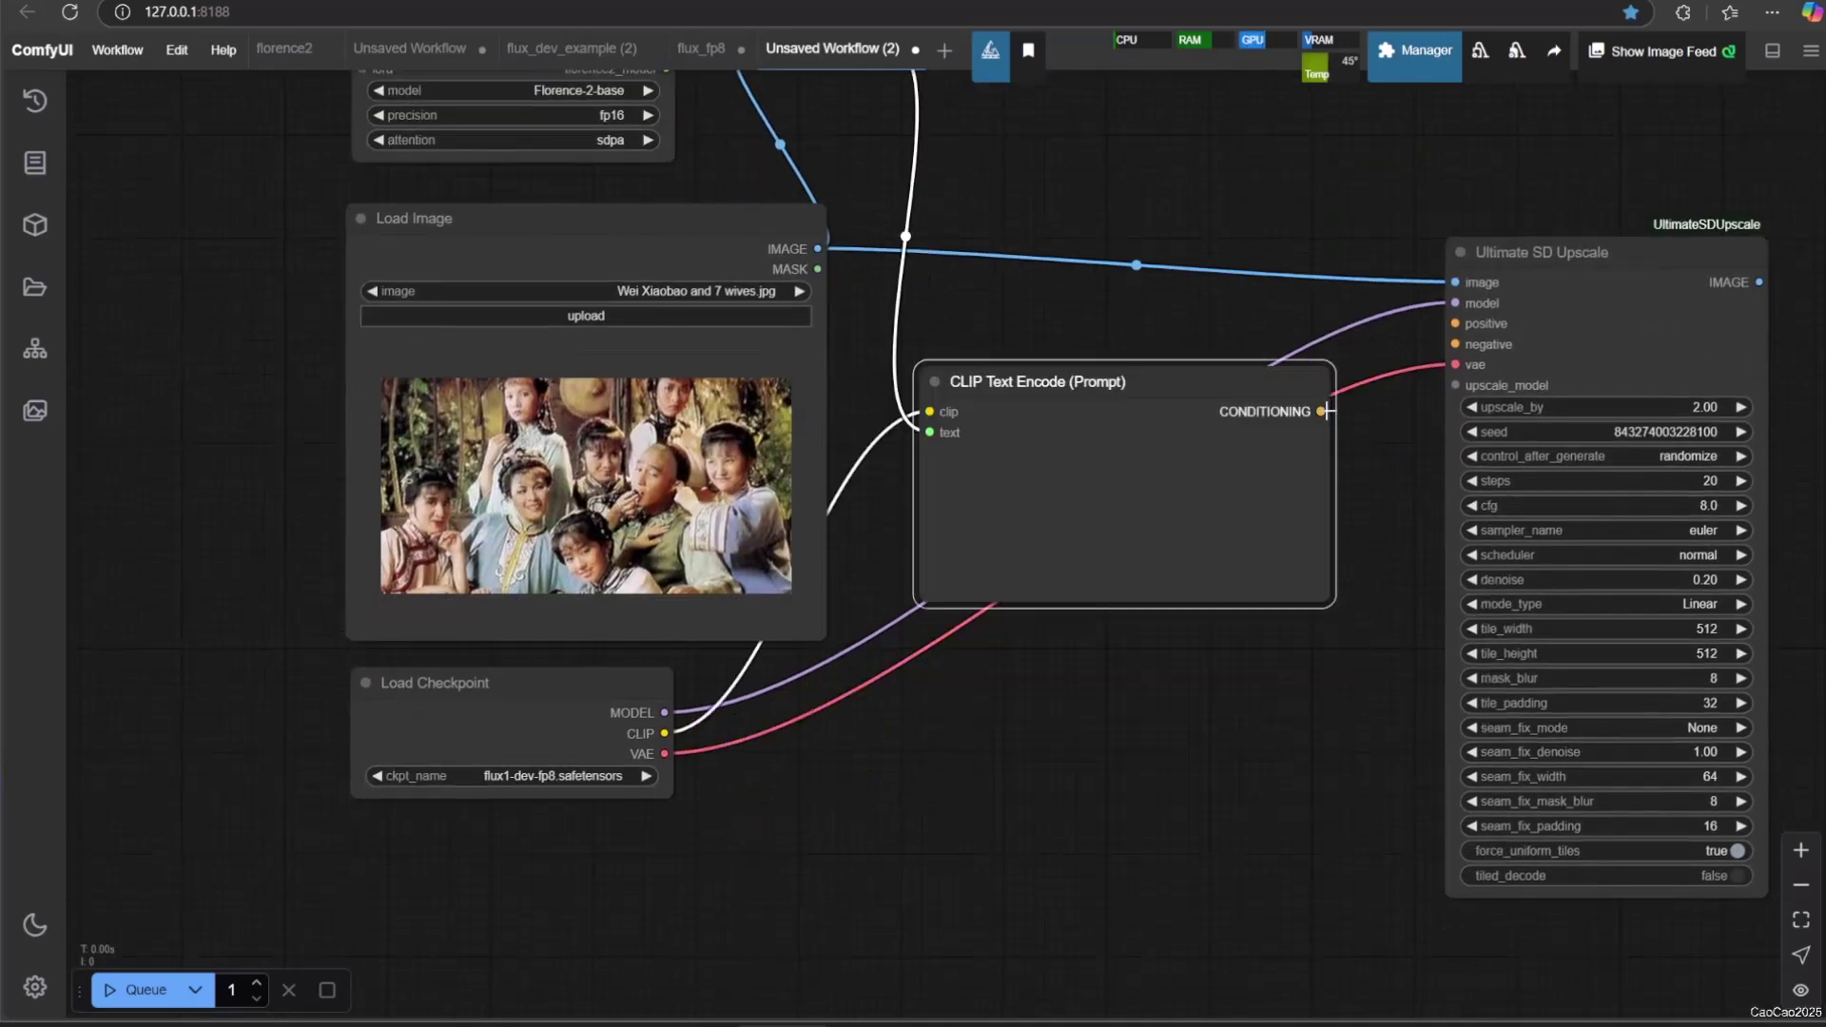
drag(1321, 411, 1455, 323)
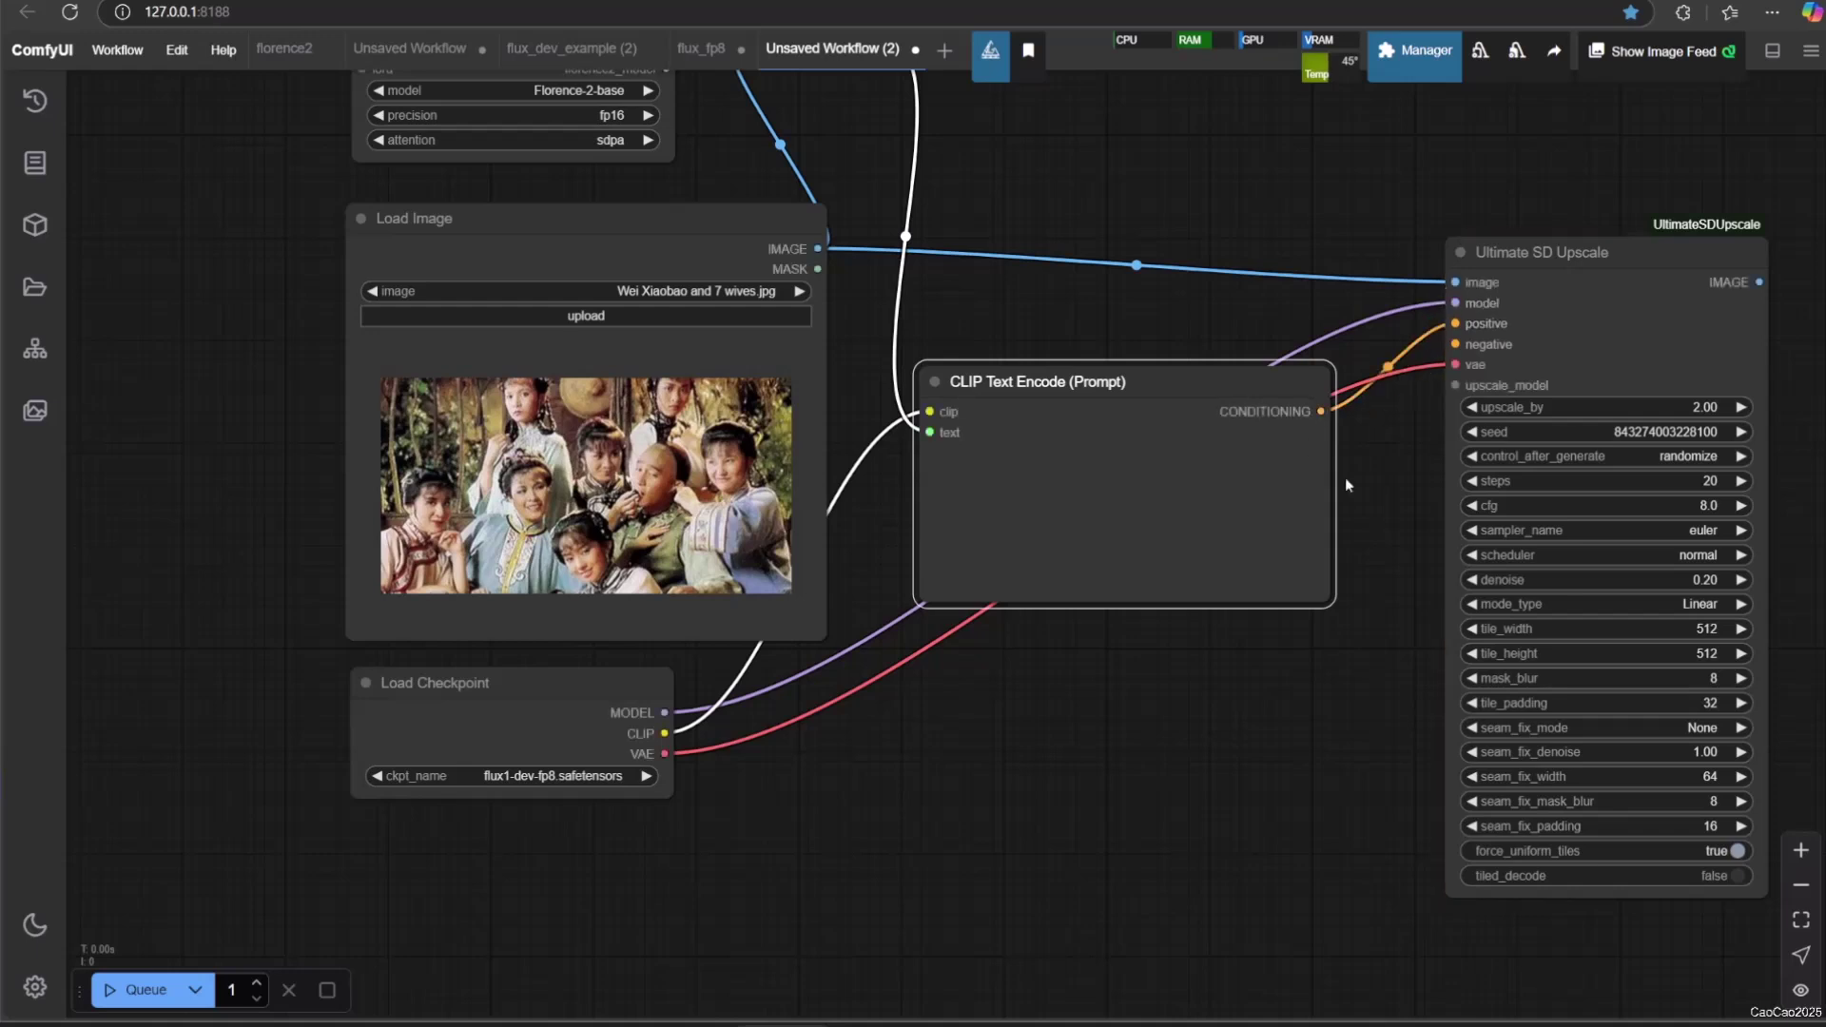
drag(1195, 711, 922, 761)
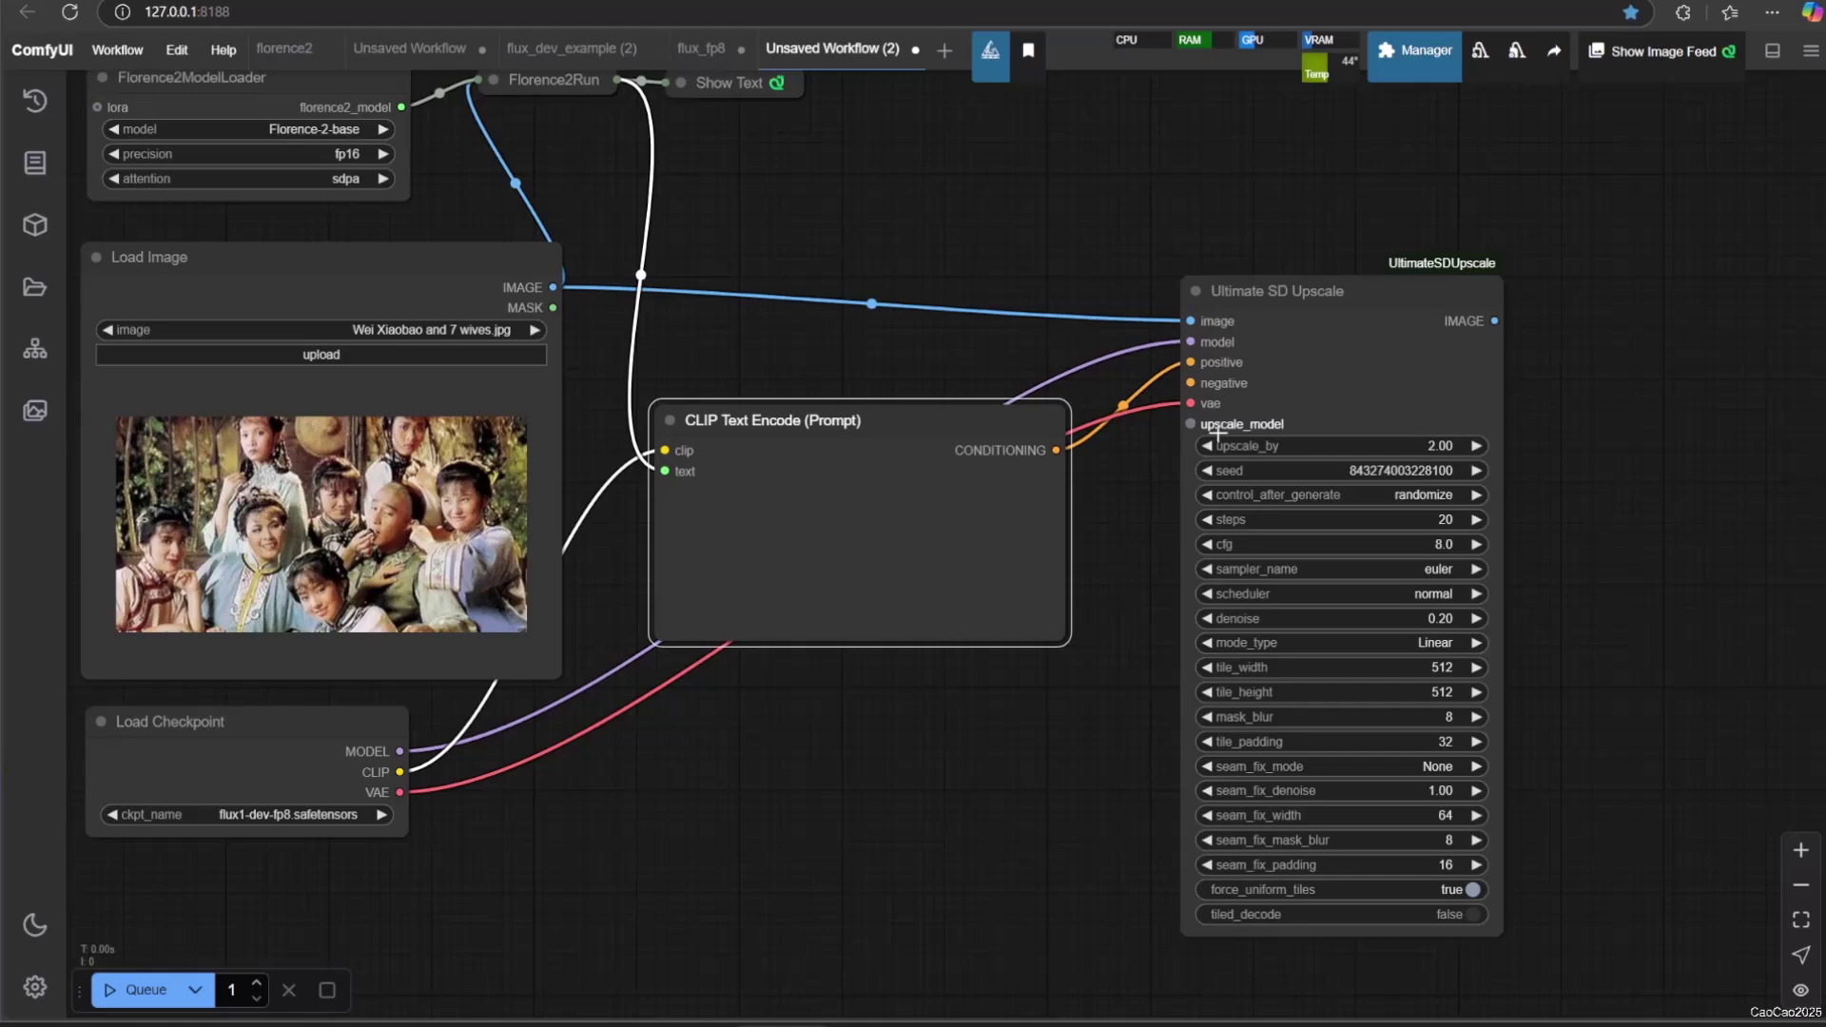
Step: Add a Load Upscale Model node and place it below the Load Checkpoint node
drag(363, 957, 920, 749)
double_click(868, 748)
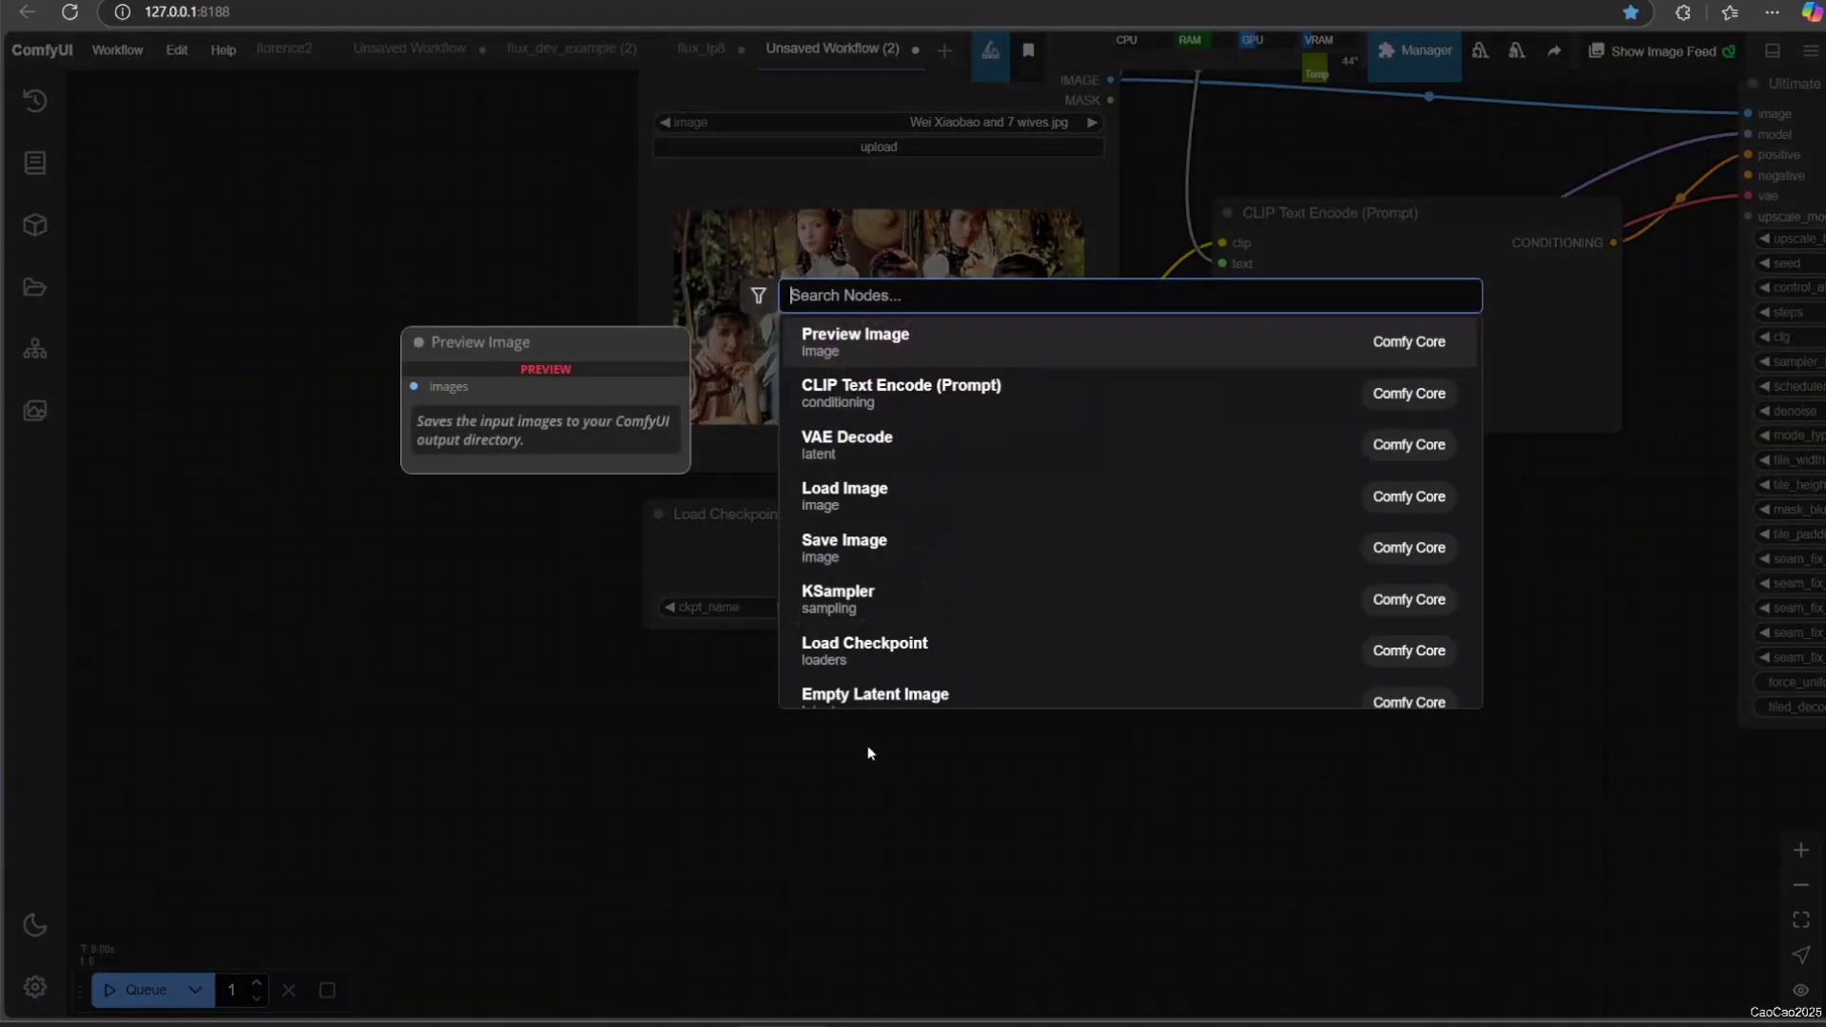
text(load ups)
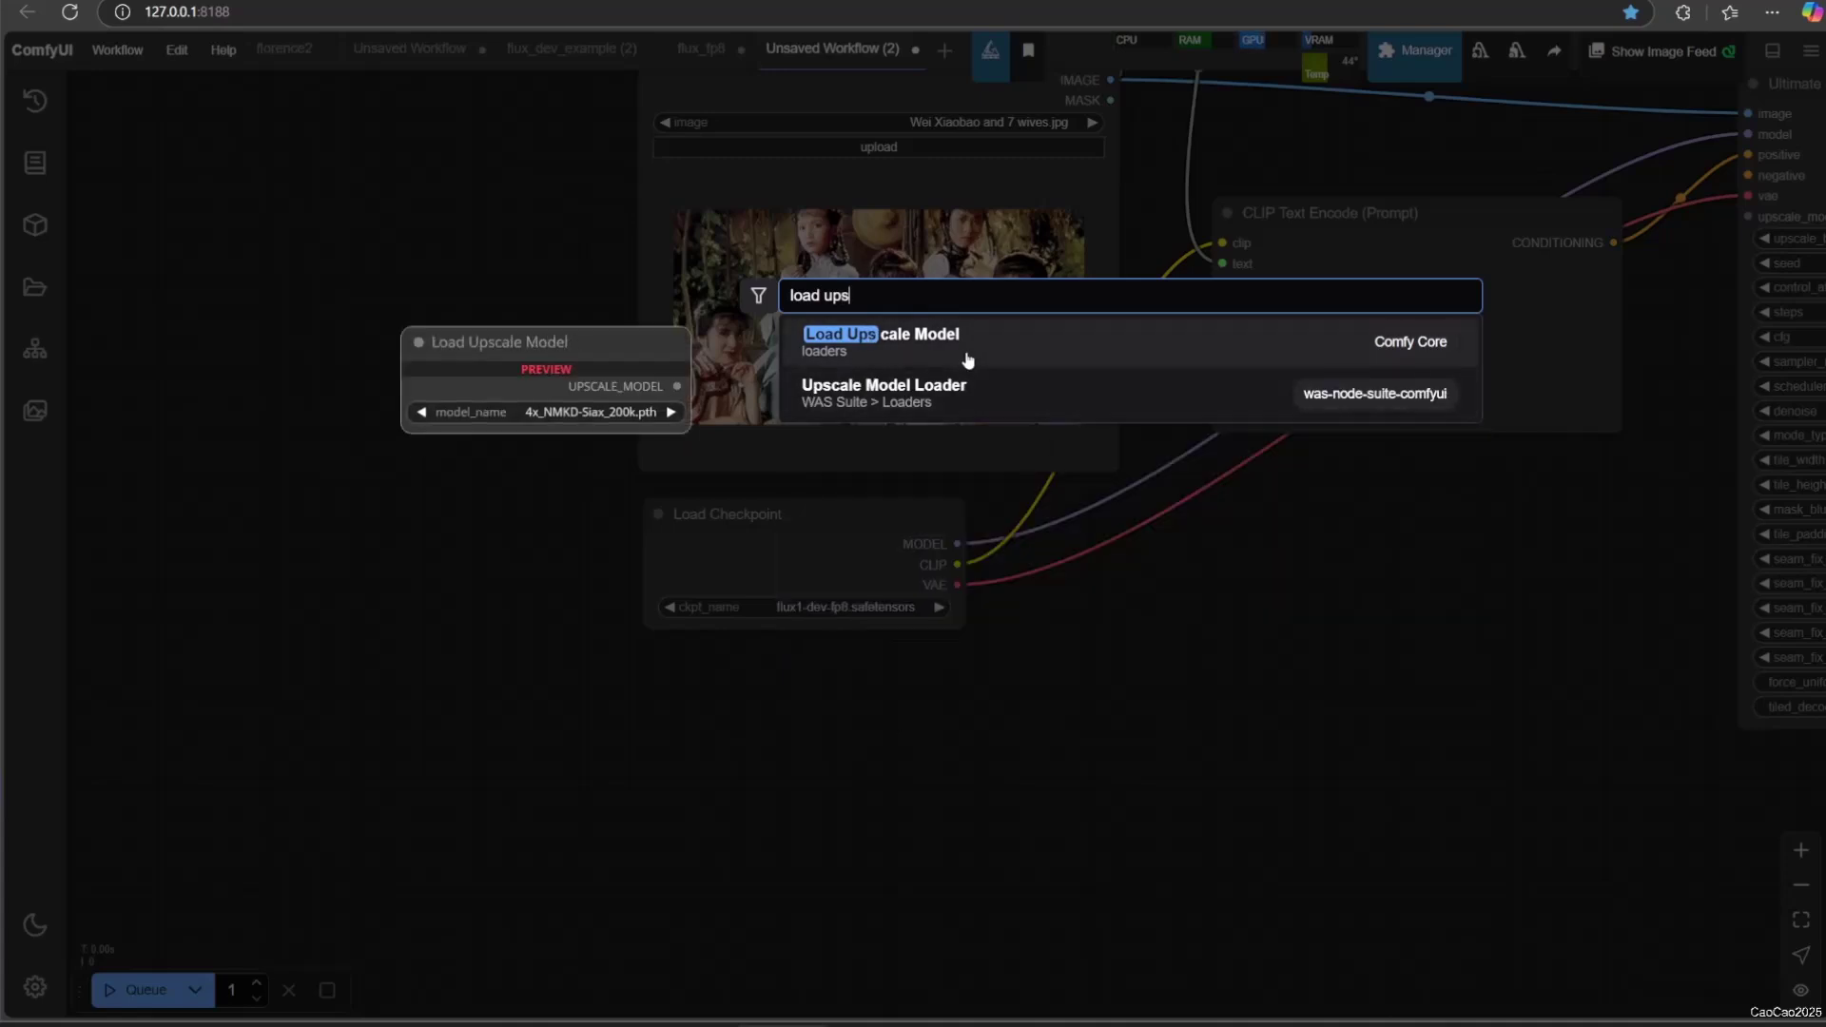
click(965, 359)
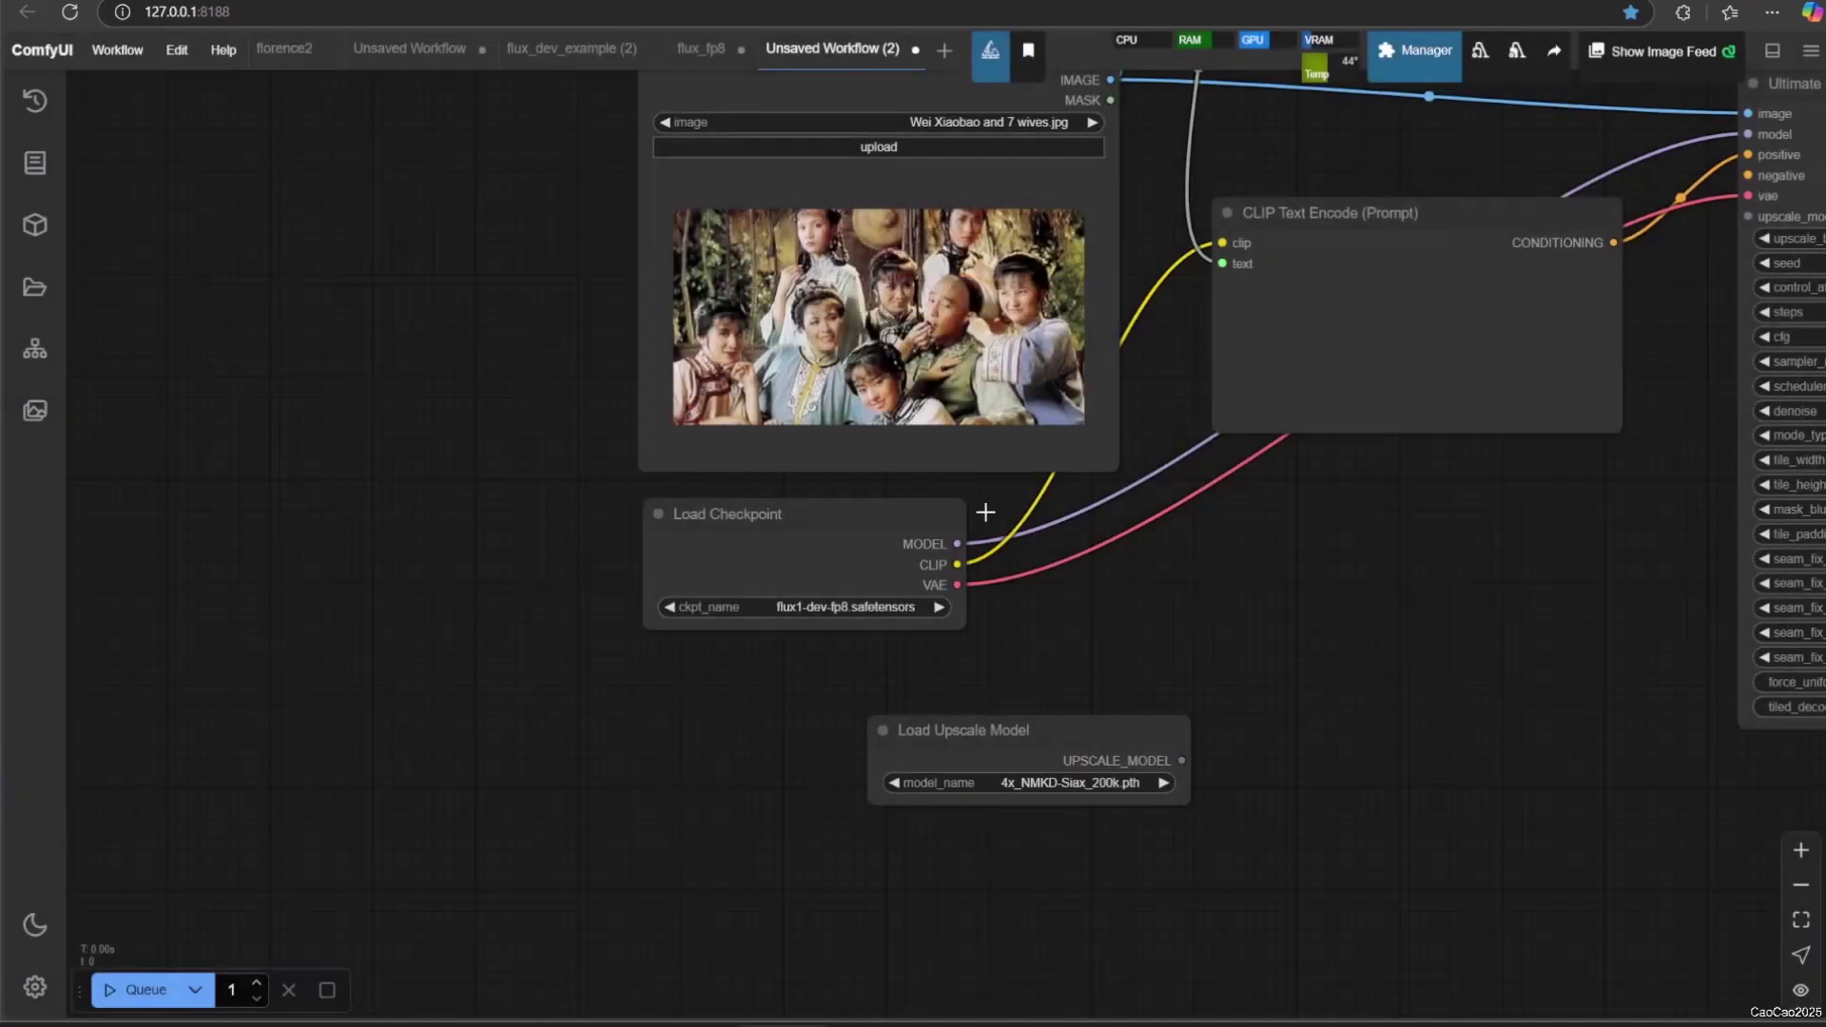
drag(1063, 748, 893, 713)
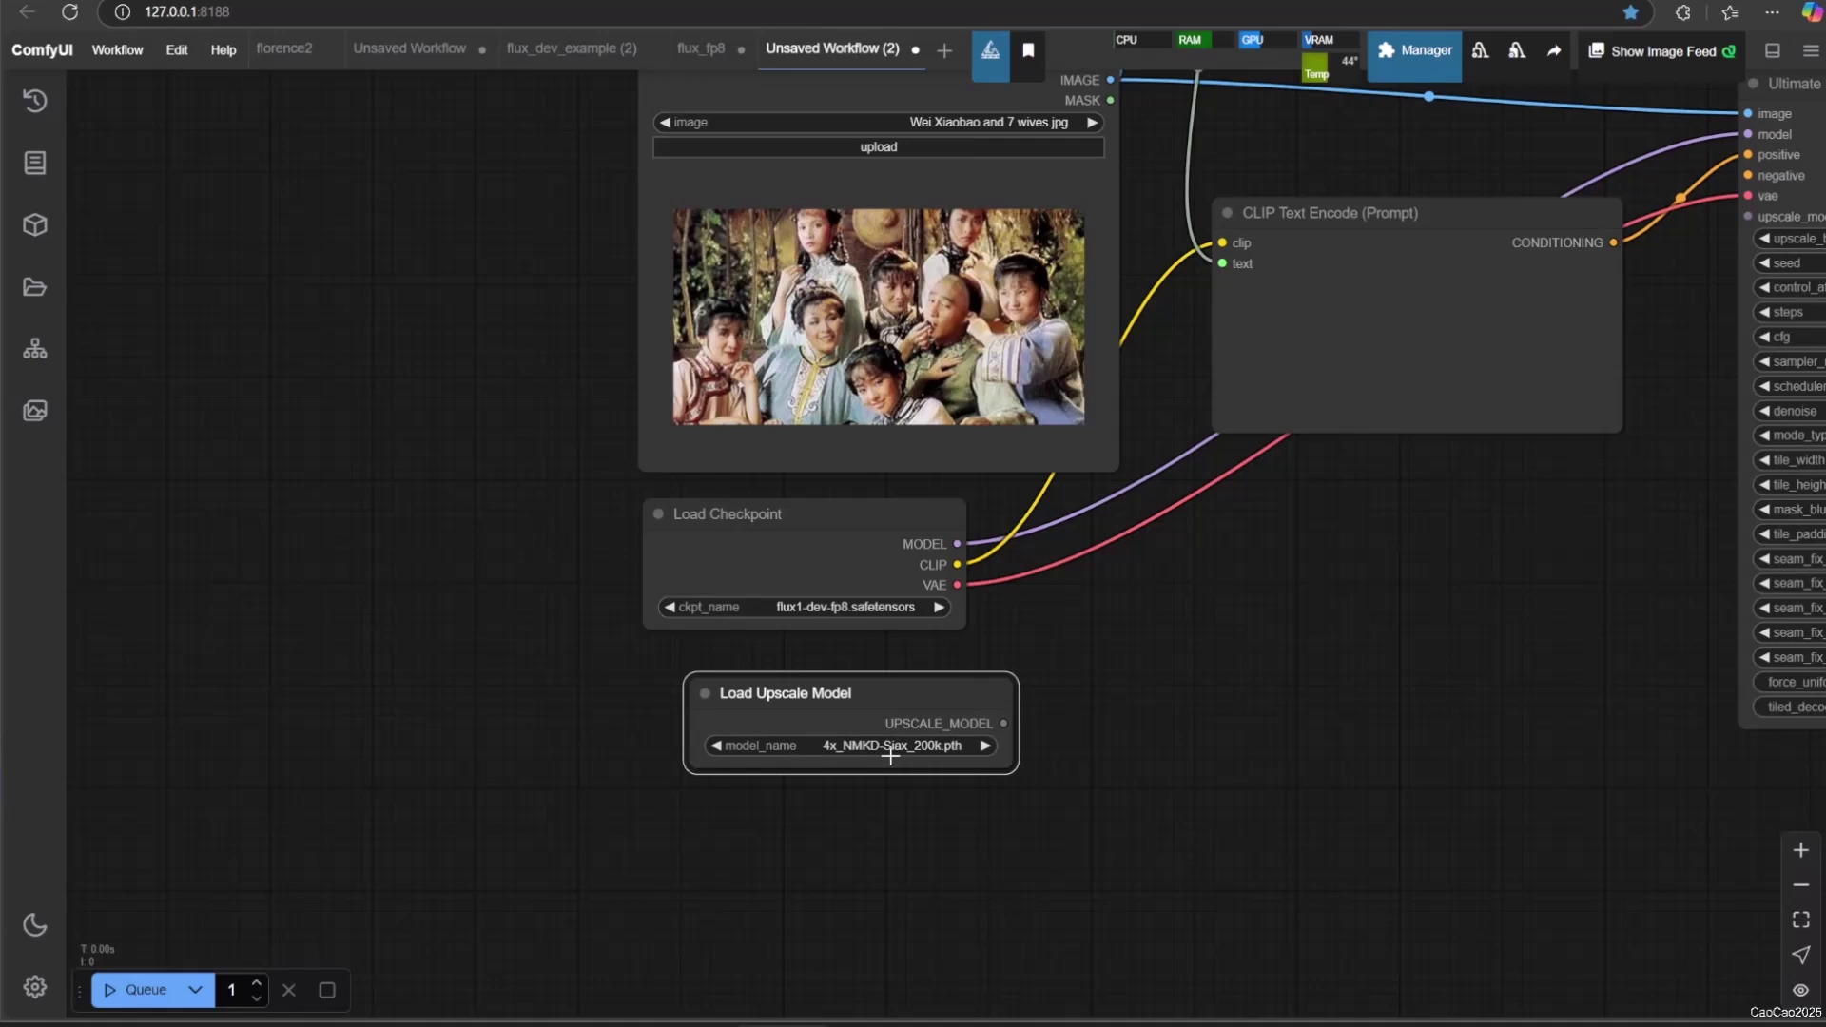
Step: Keep 4x_NMKD-Siax_200k.pth as the upscale model and connect its output to the upscale_model input of Ultimate SD Upscale
click(891, 745)
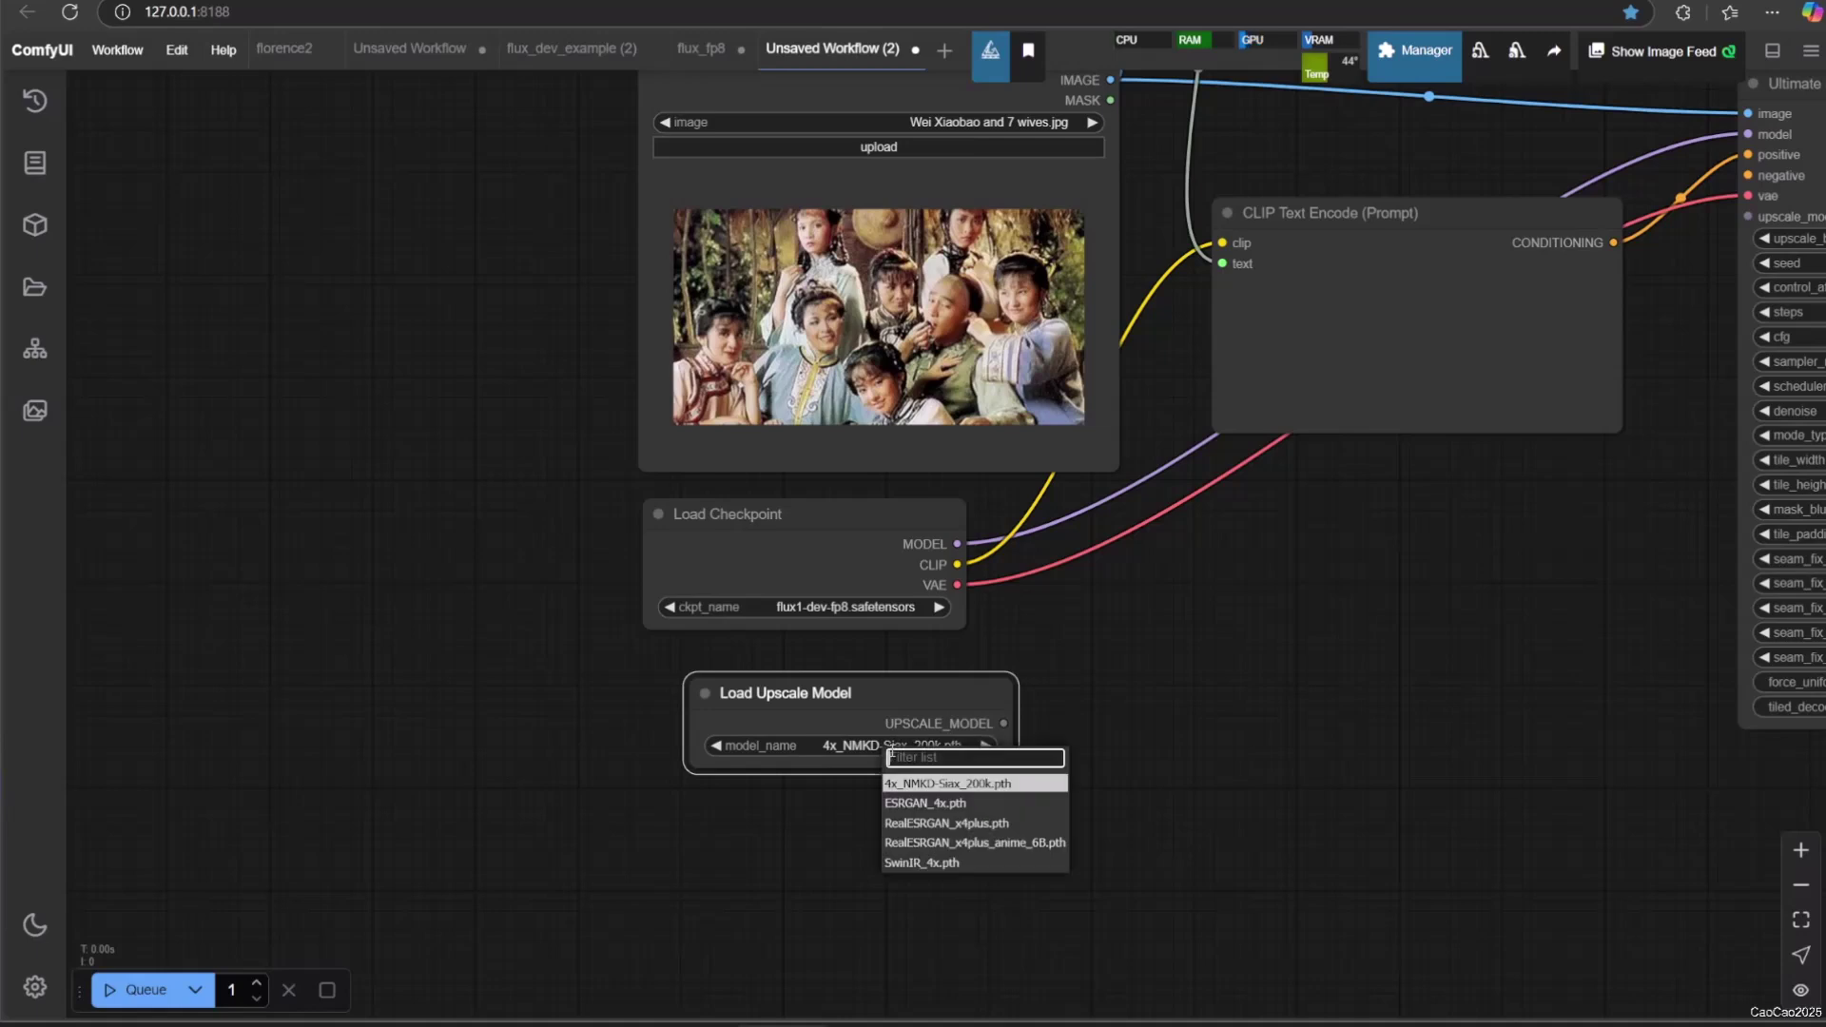
click(1352, 587)
drag(1352, 587, 1108, 726)
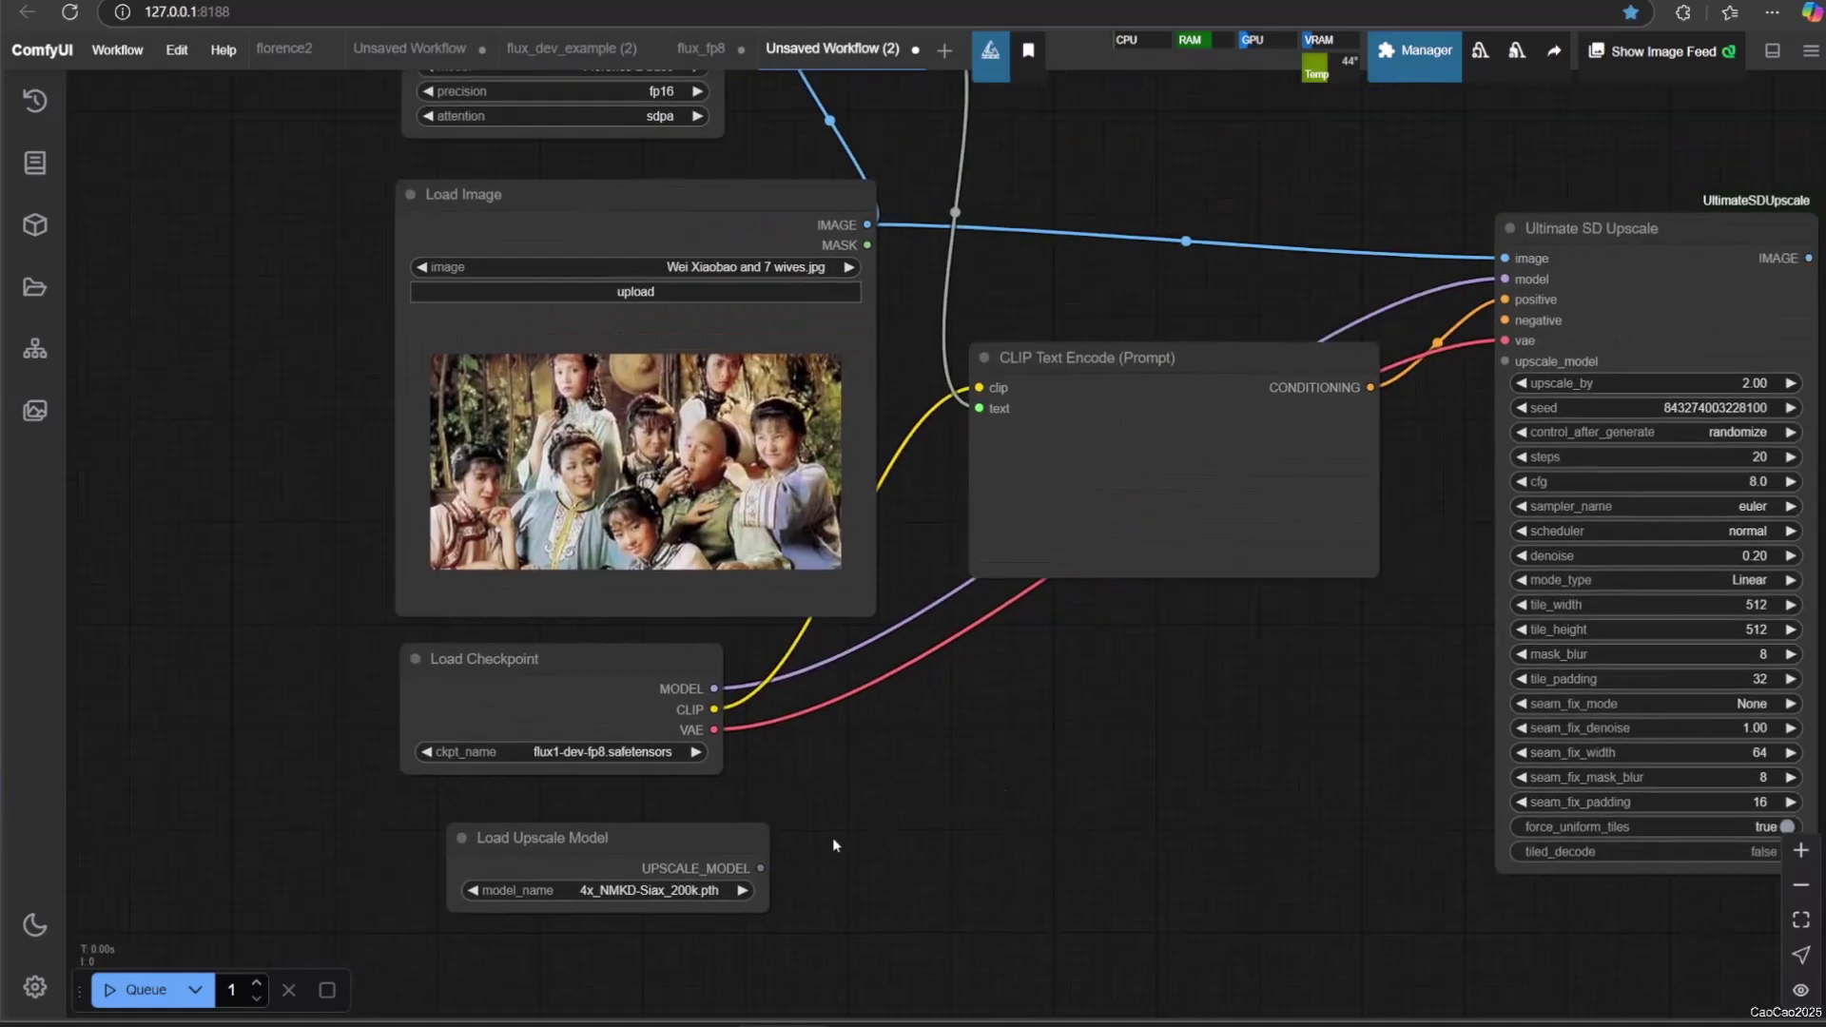
drag(760, 868, 1505, 361)
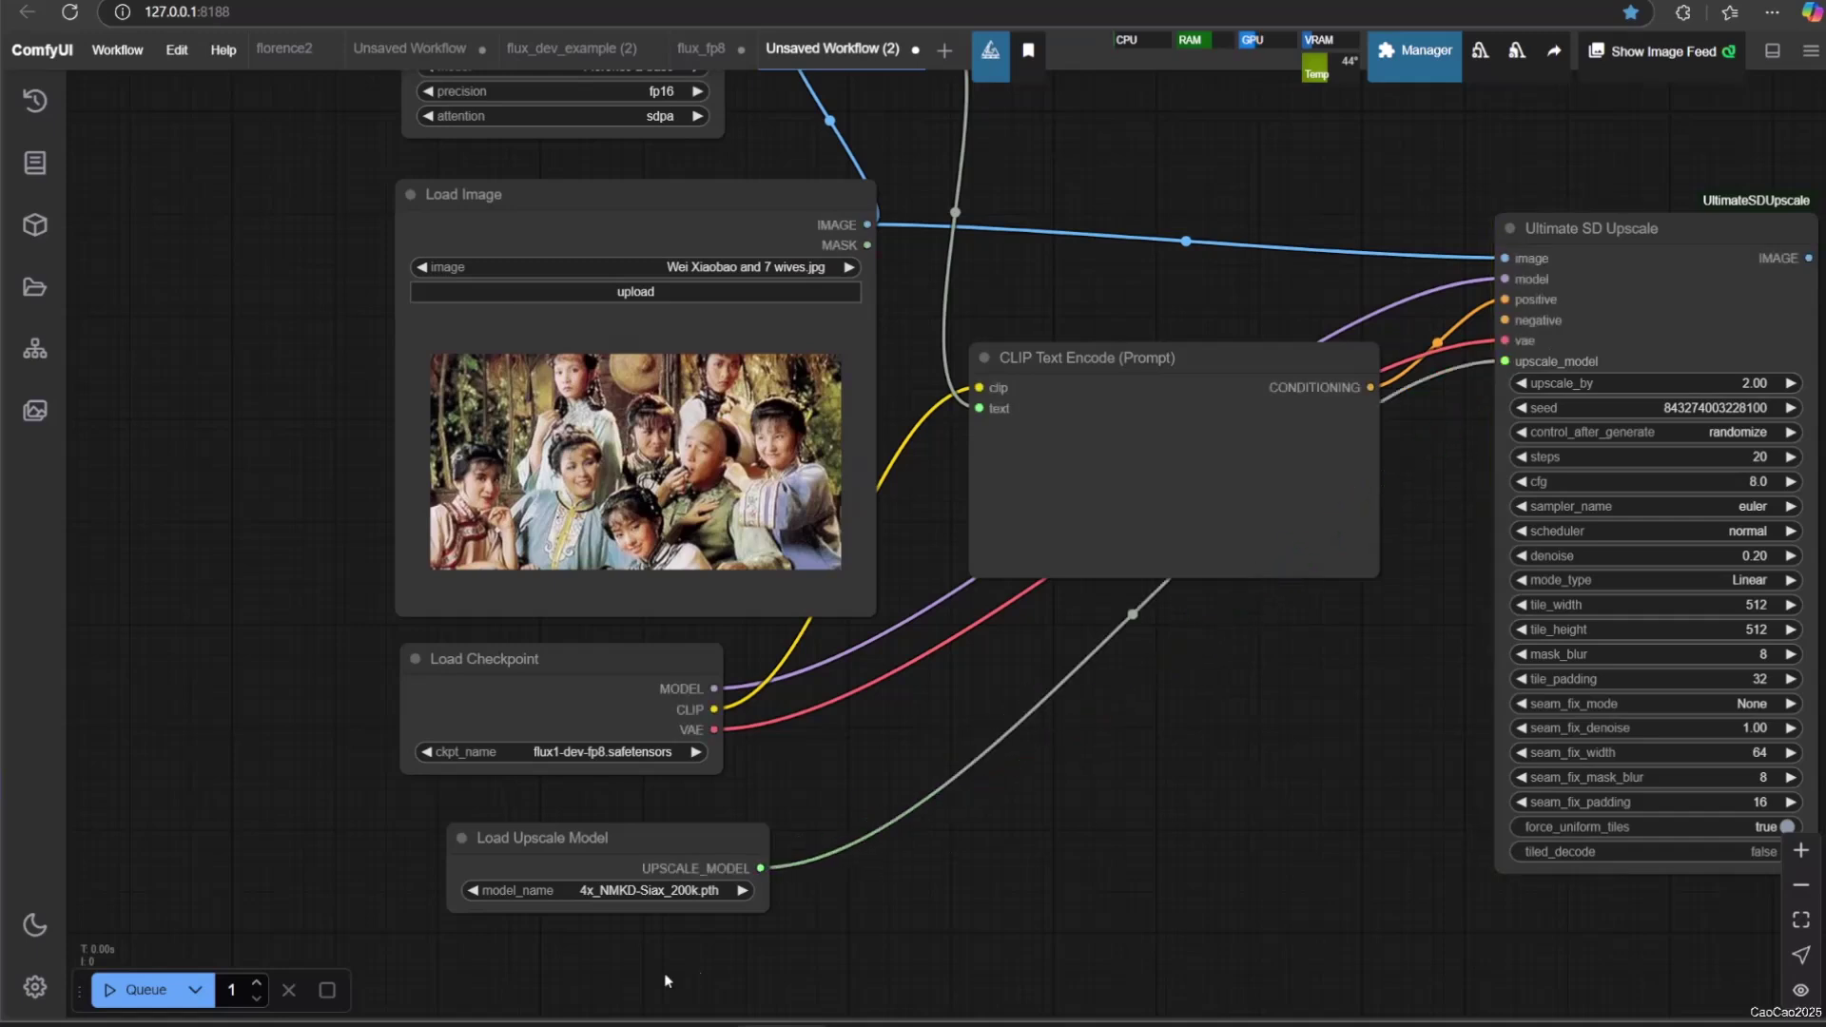
Step: Collapse the Load Upscale Model and CLIP Text Encode nodes and stack them just before the Ultimate SD Upscale node
click(478, 838)
click(463, 838)
drag(533, 833, 1281, 498)
click(1003, 369)
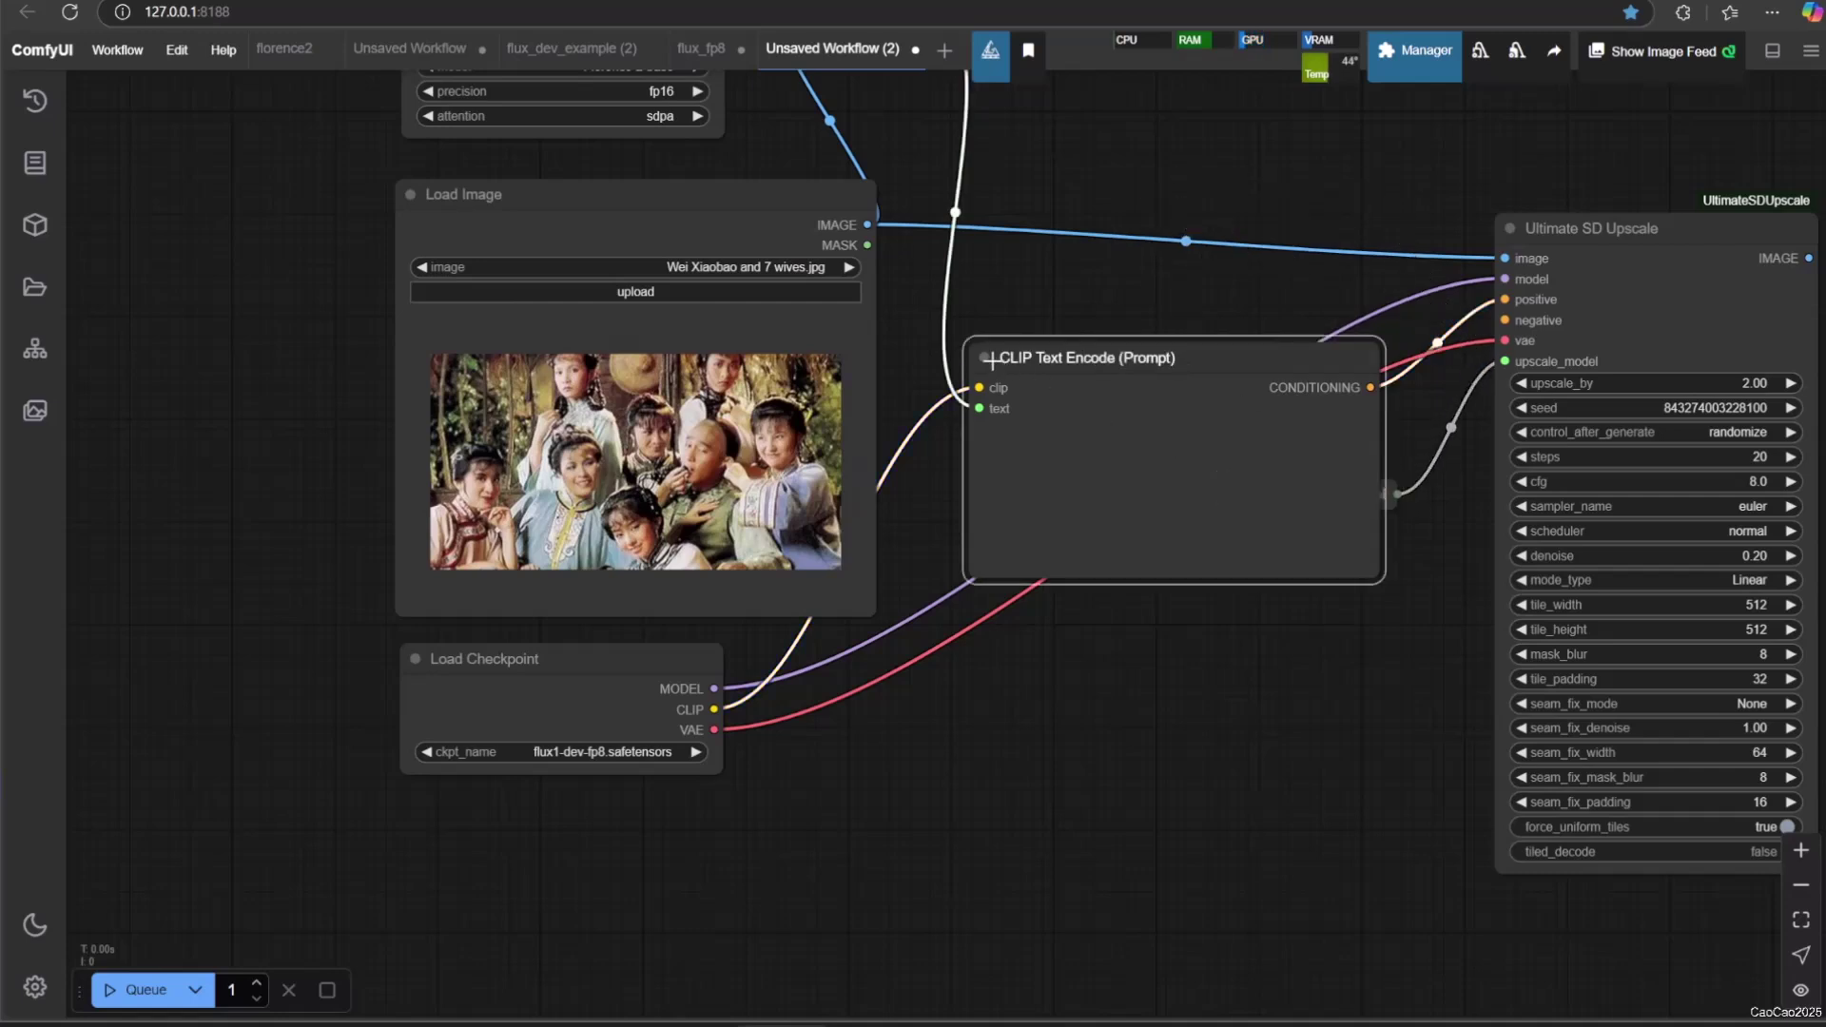
click(985, 357)
drag(1059, 367, 1235, 343)
drag(1324, 494, 1265, 398)
Step: Add an Image Comparer (rgthree) node, linking the upscaled image to image_a and the original loaded image to image_b
drag(1339, 584, 1102, 694)
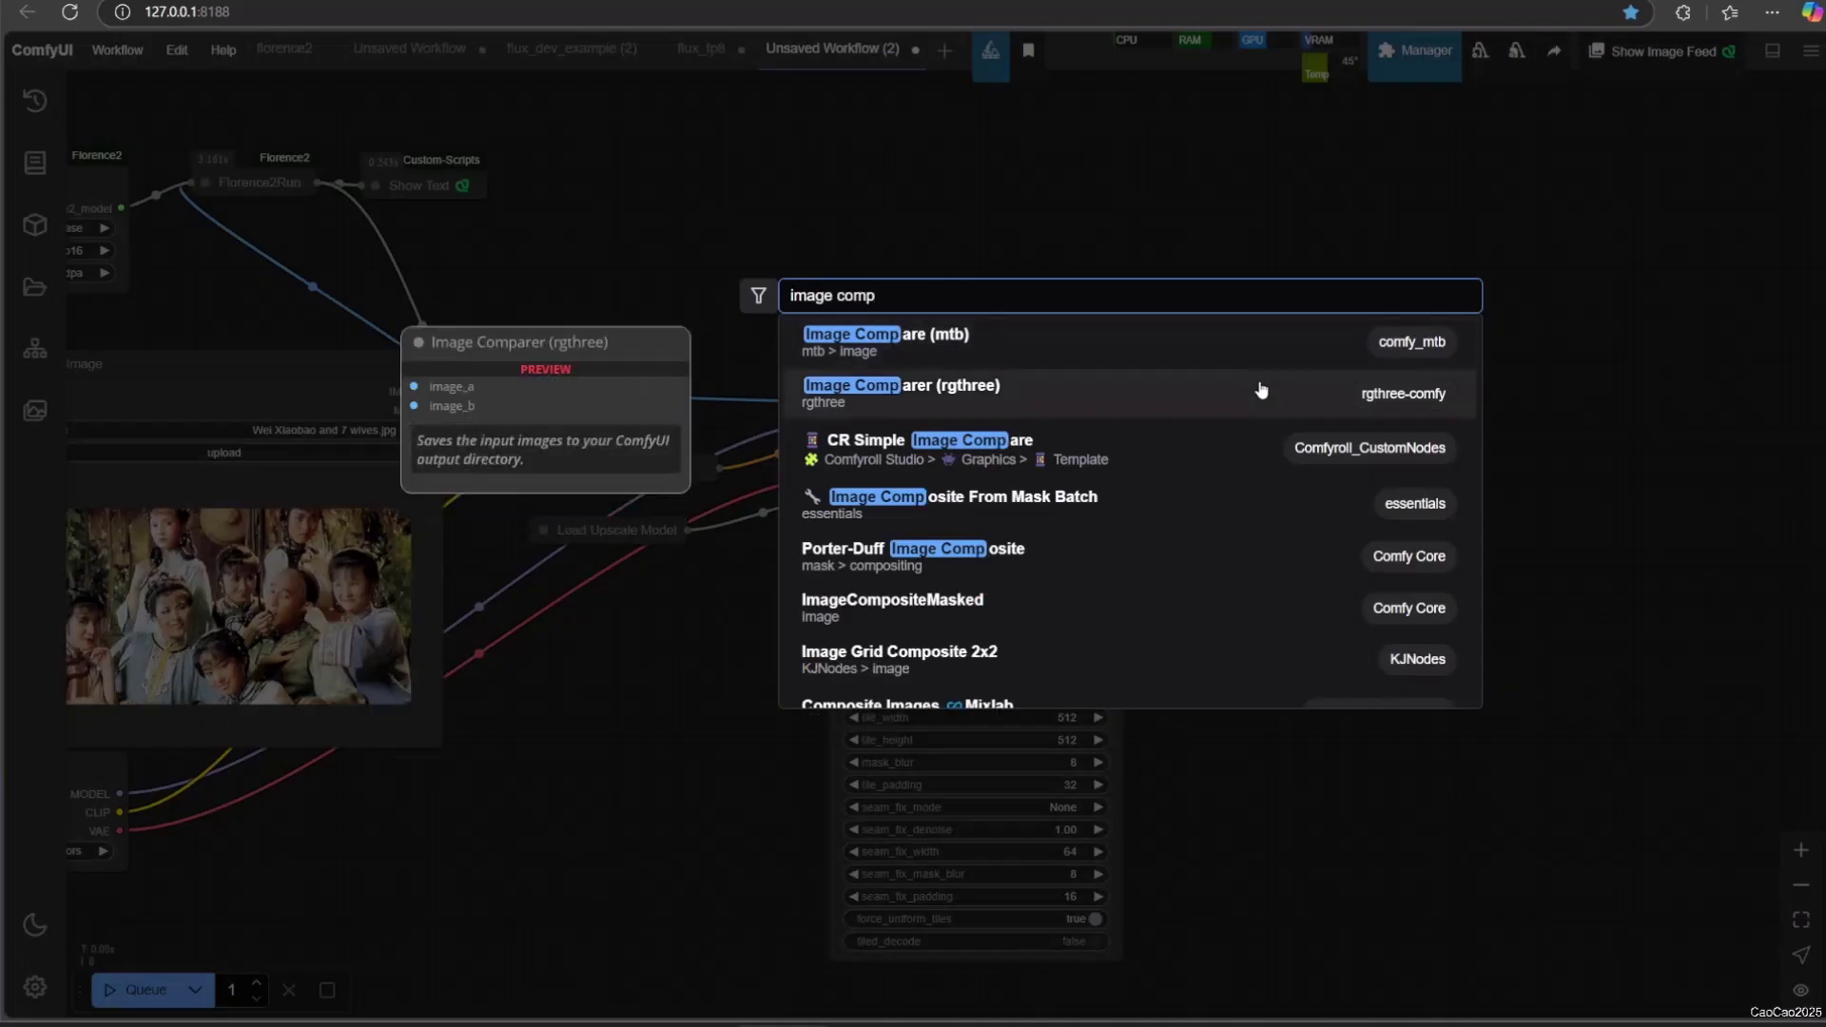
click(1257, 389)
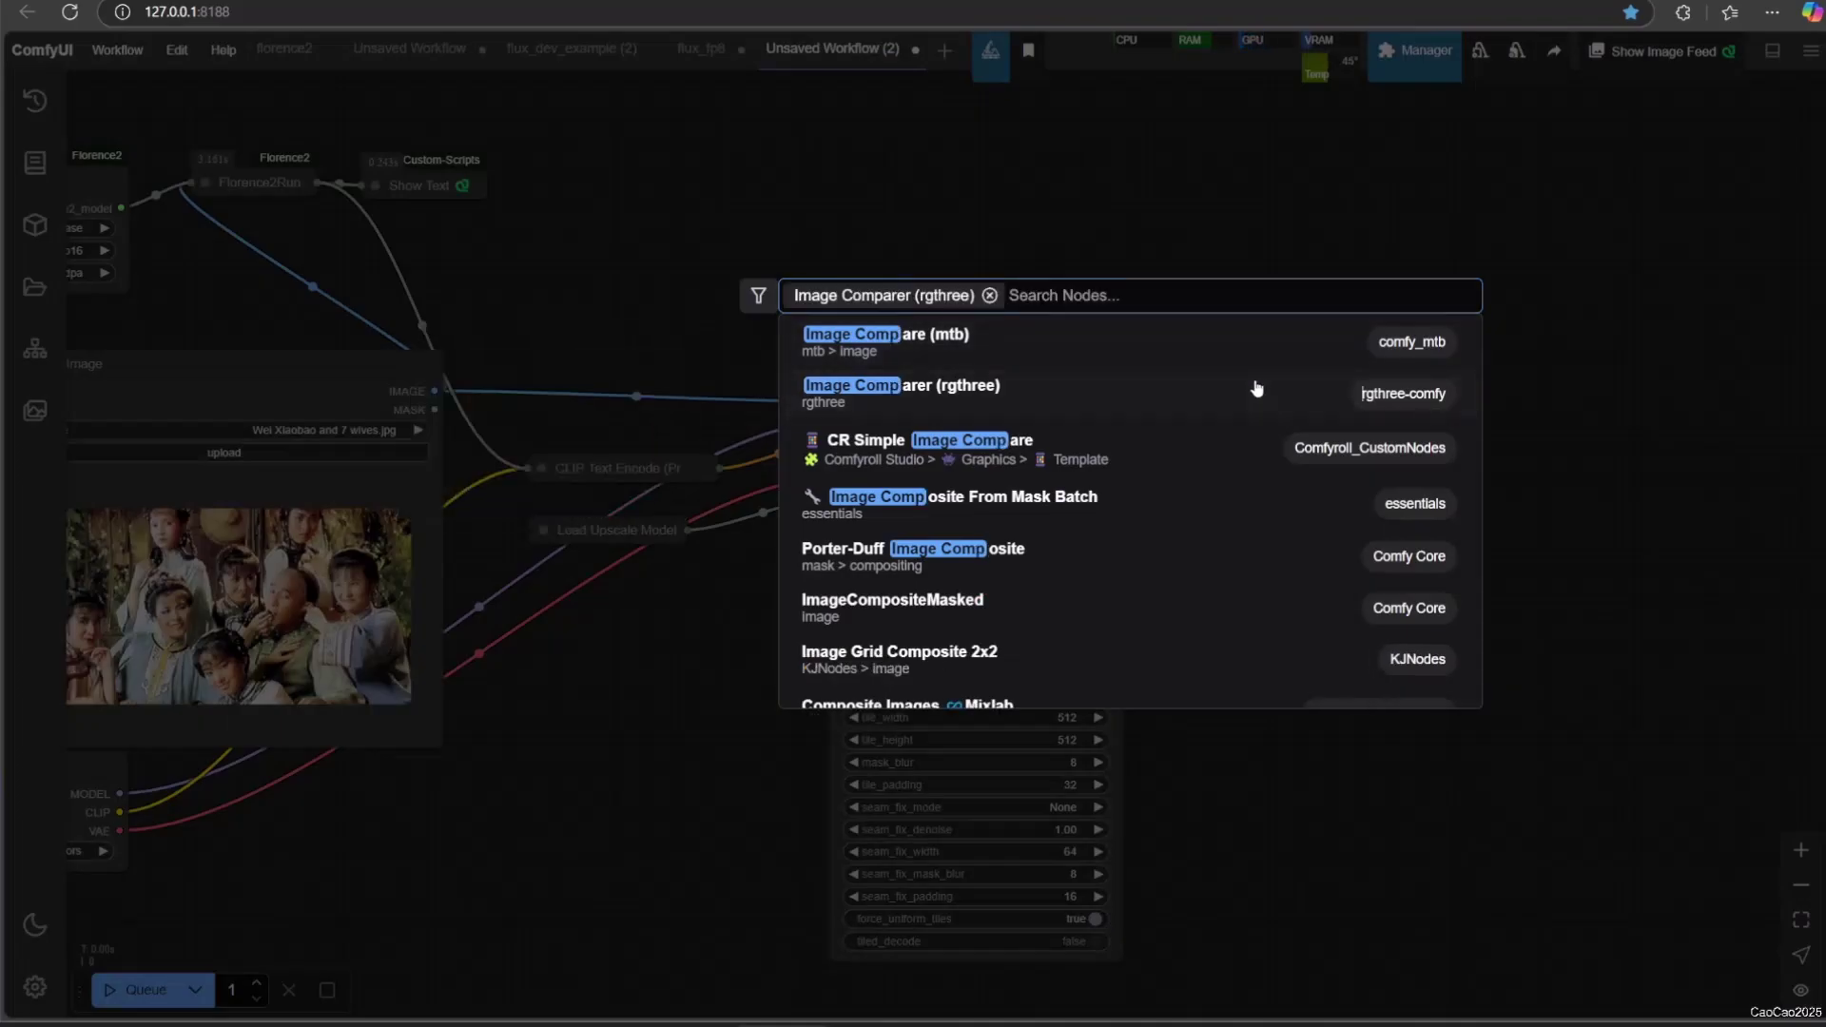
click(1256, 388)
drag(1120, 403, 1270, 396)
drag(434, 389, 1236, 386)
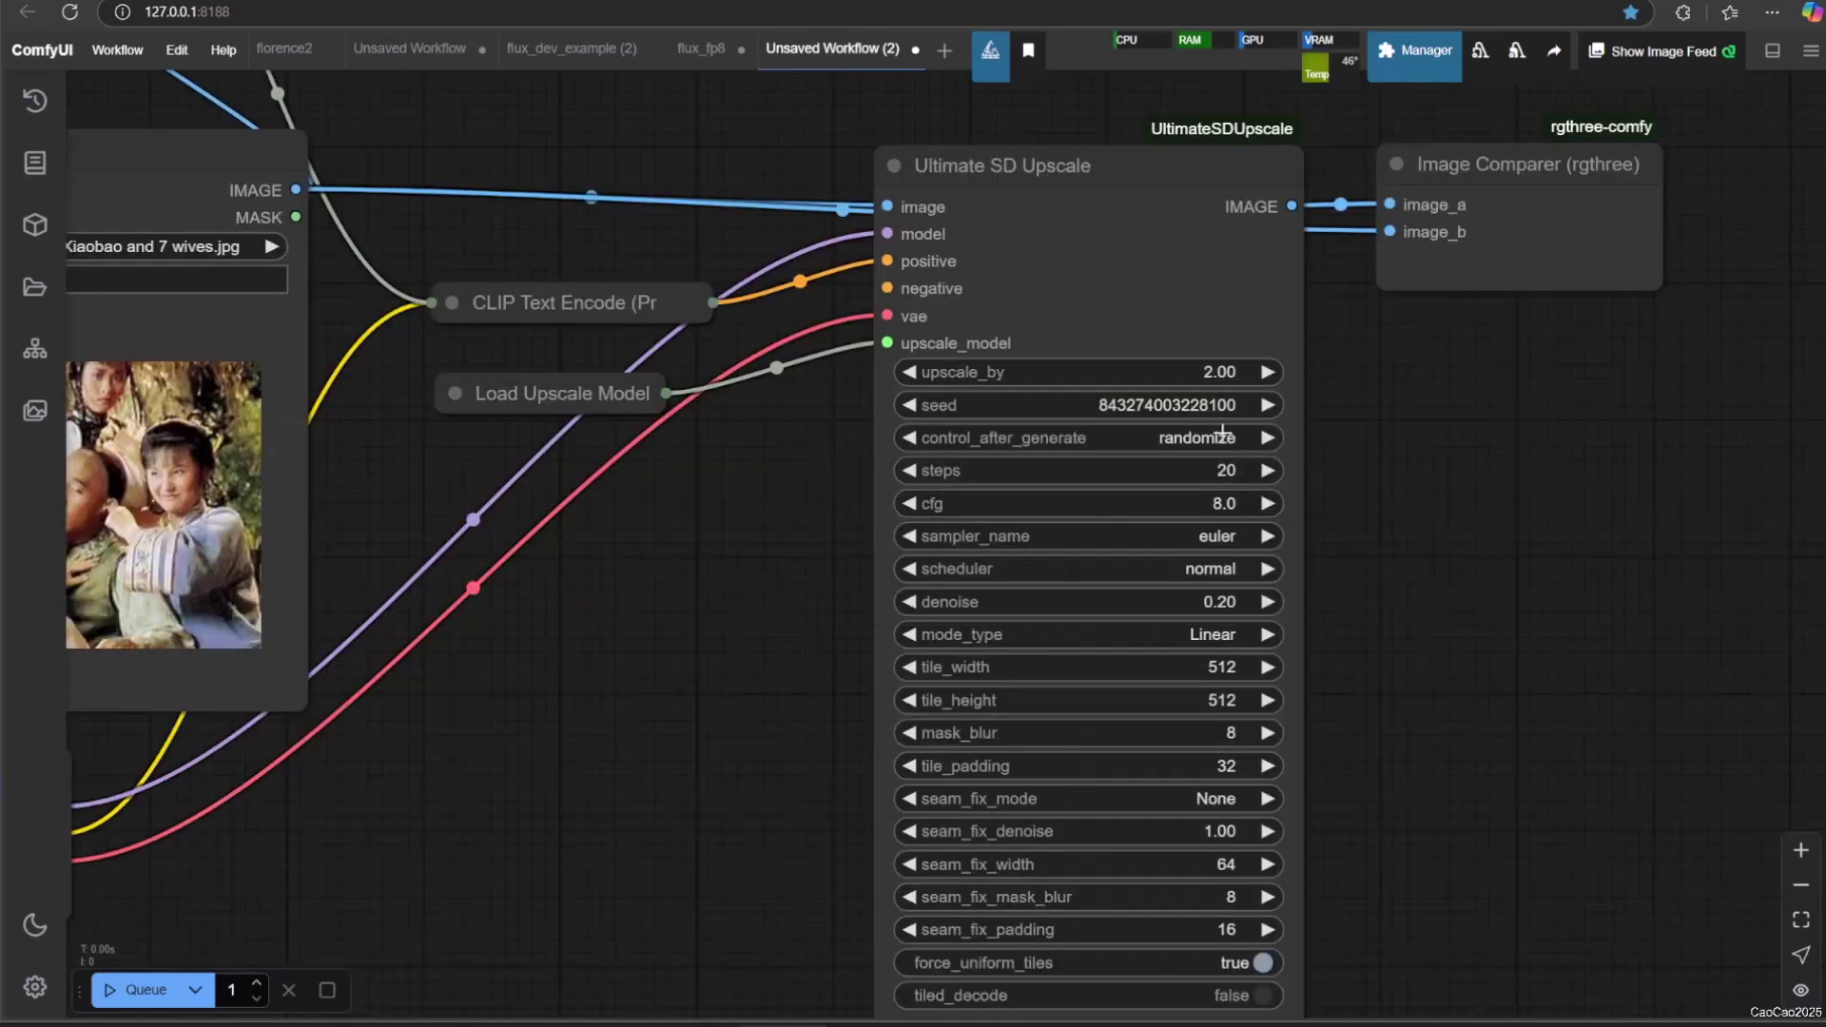
Step: In Ultimate SD Upscale, set control_after_generate to fixed and both tile_width and tile_height to 2048
click(1222, 442)
click(1256, 442)
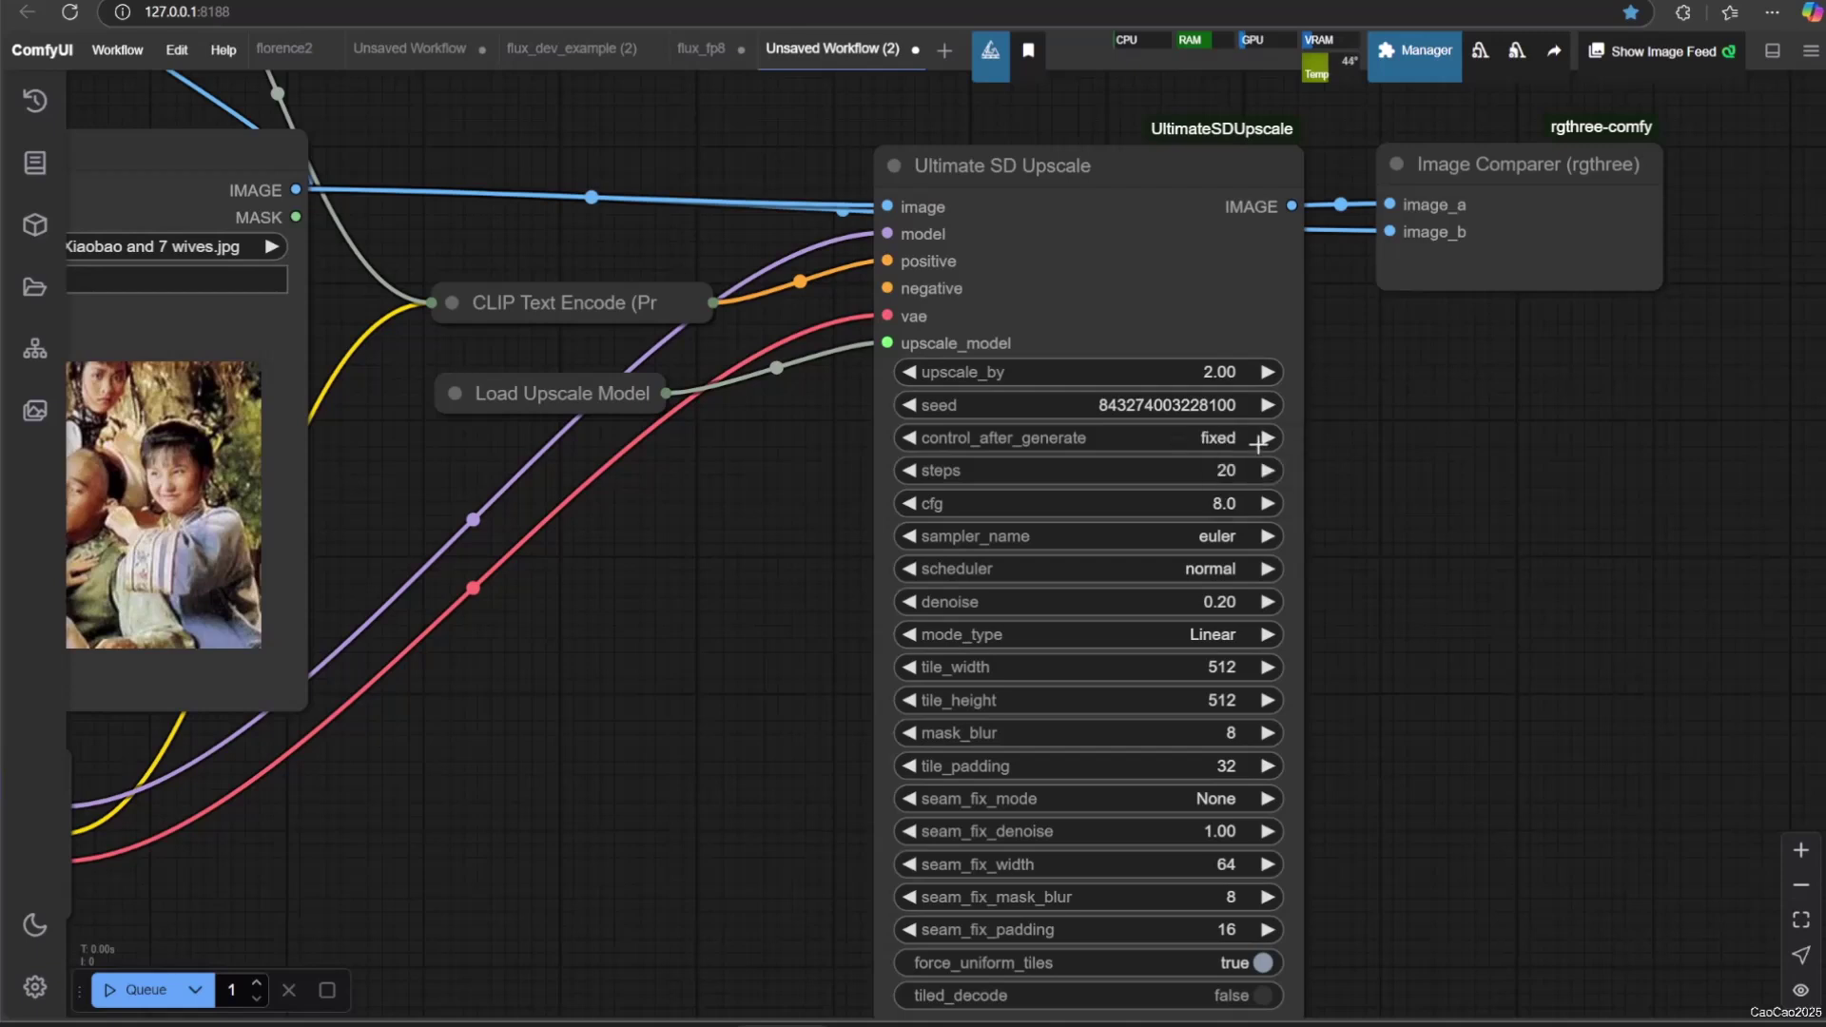
click(1214, 668)
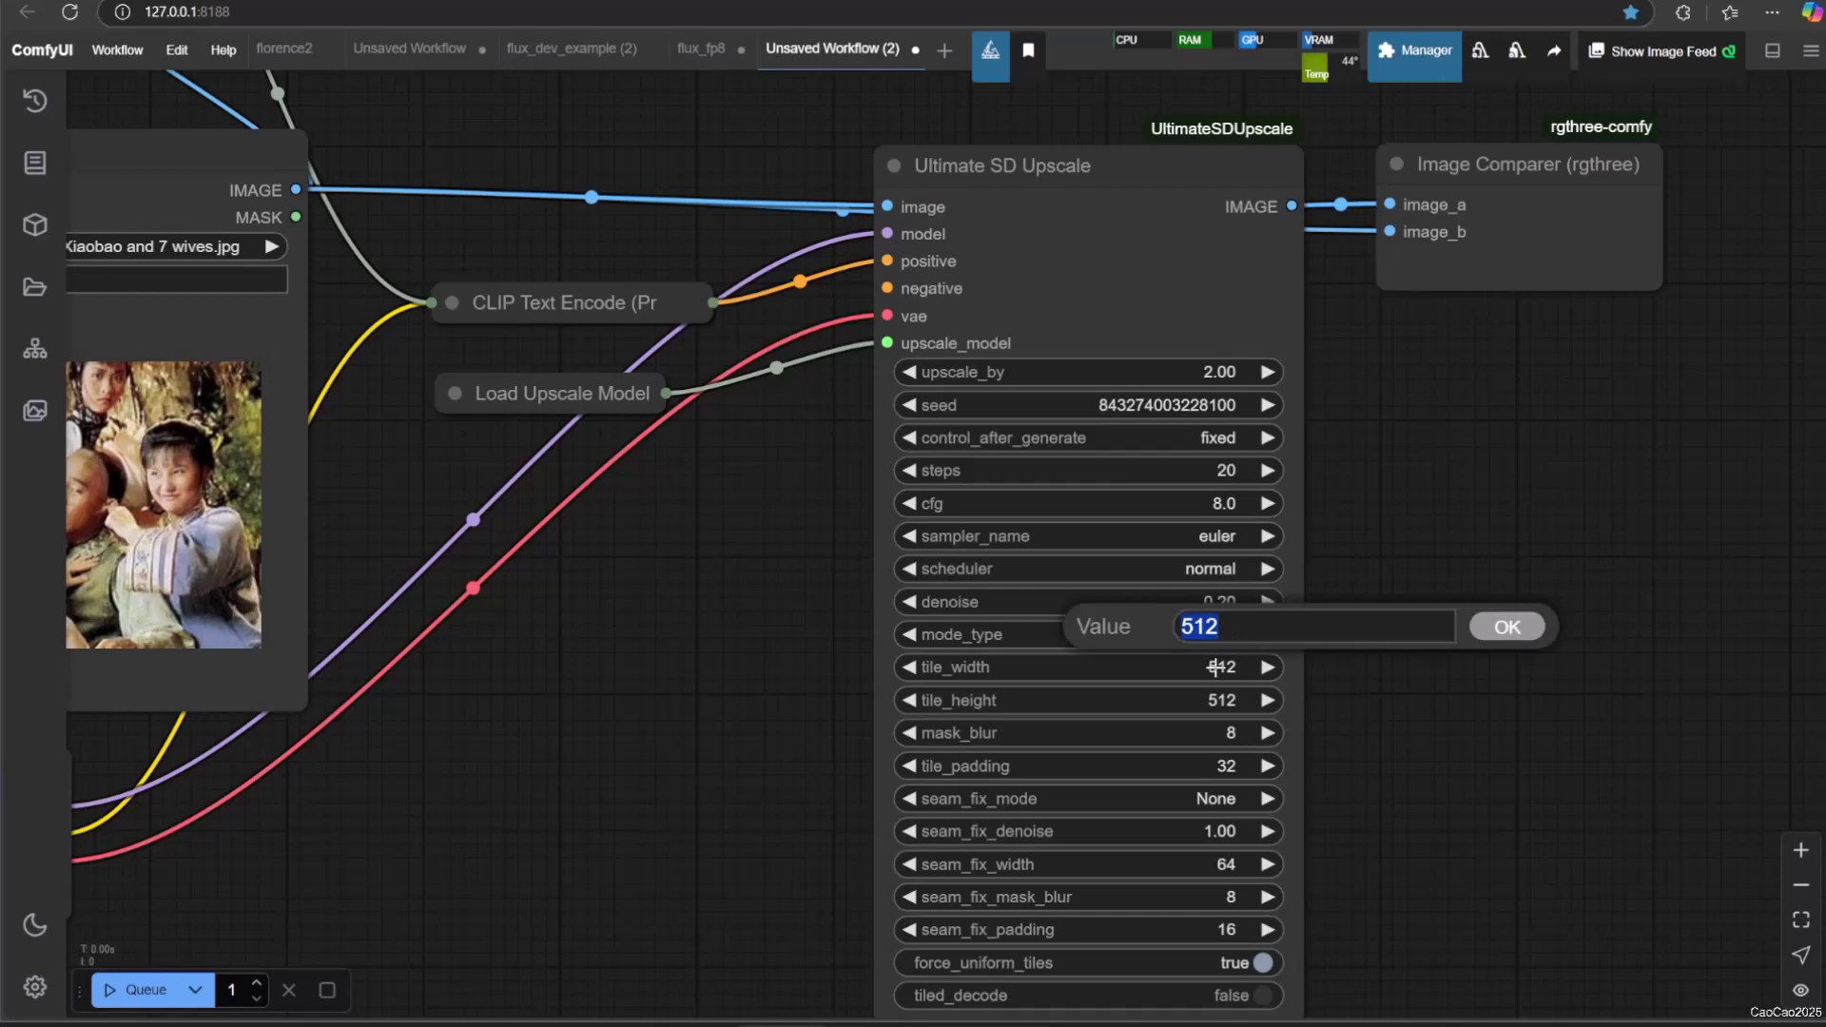
text(20)
text(512)
key(Return)
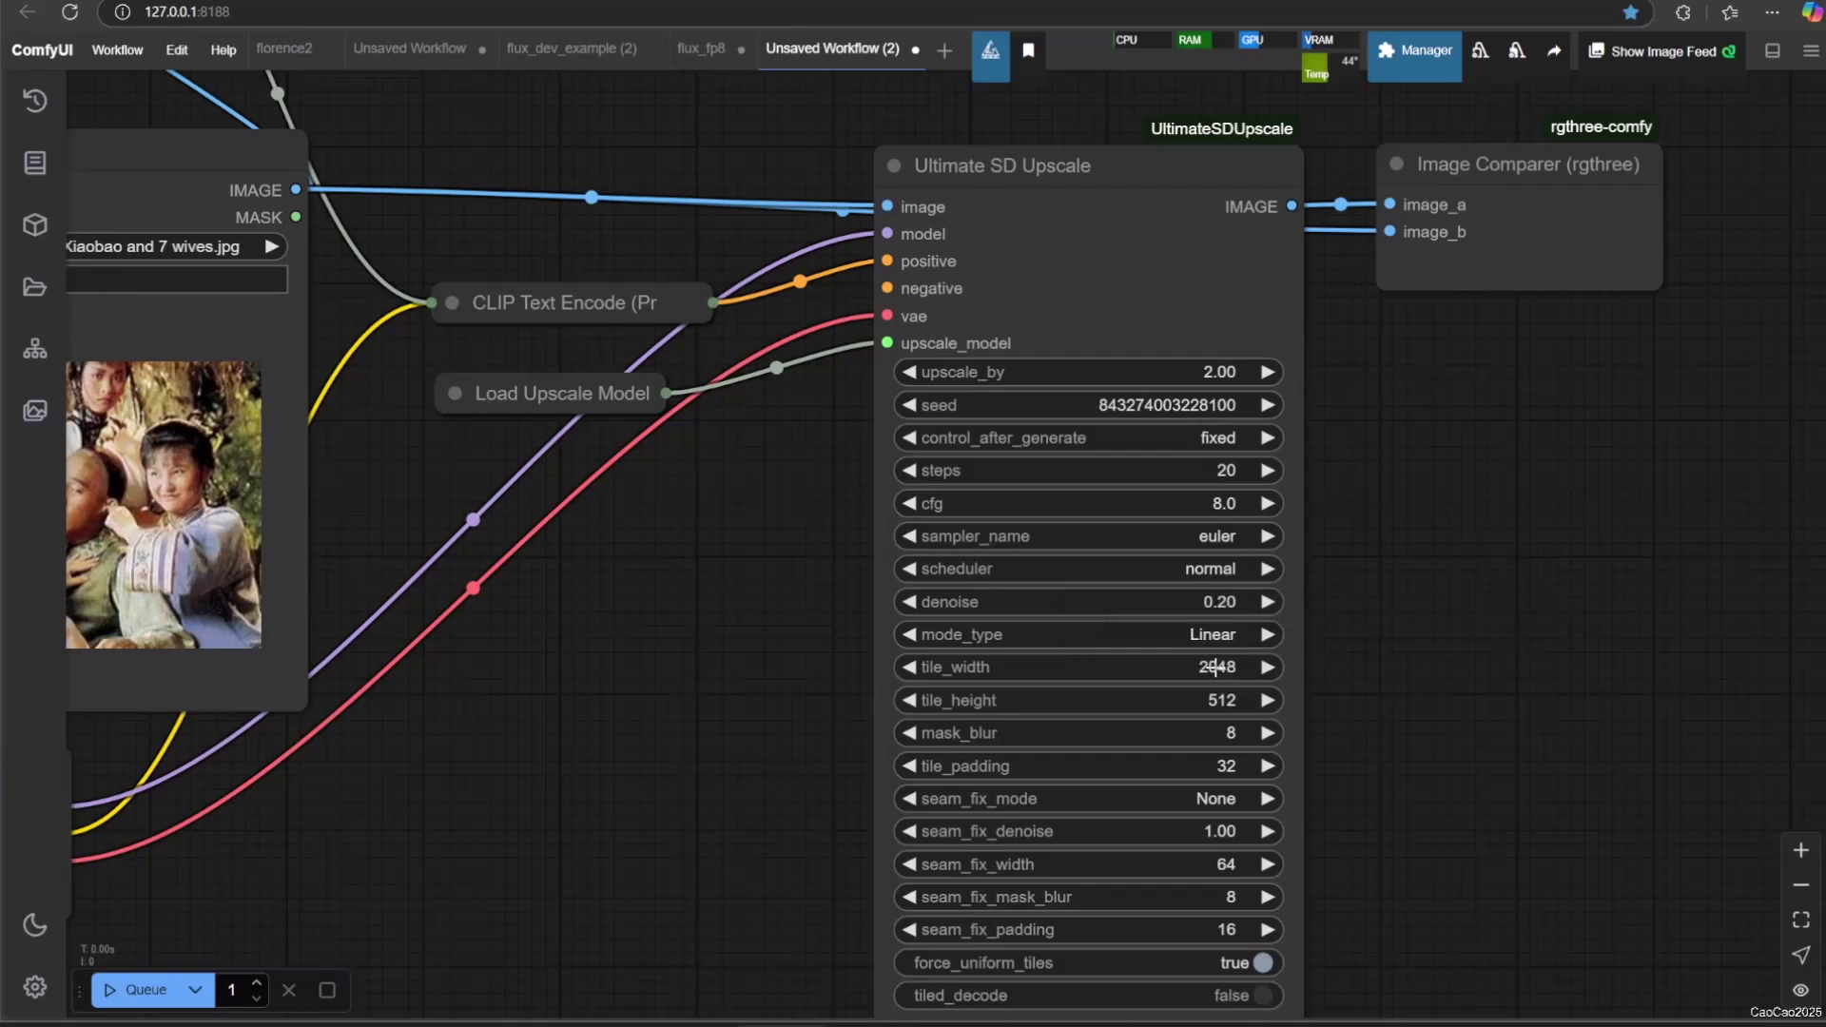
click(1218, 697)
text(5)
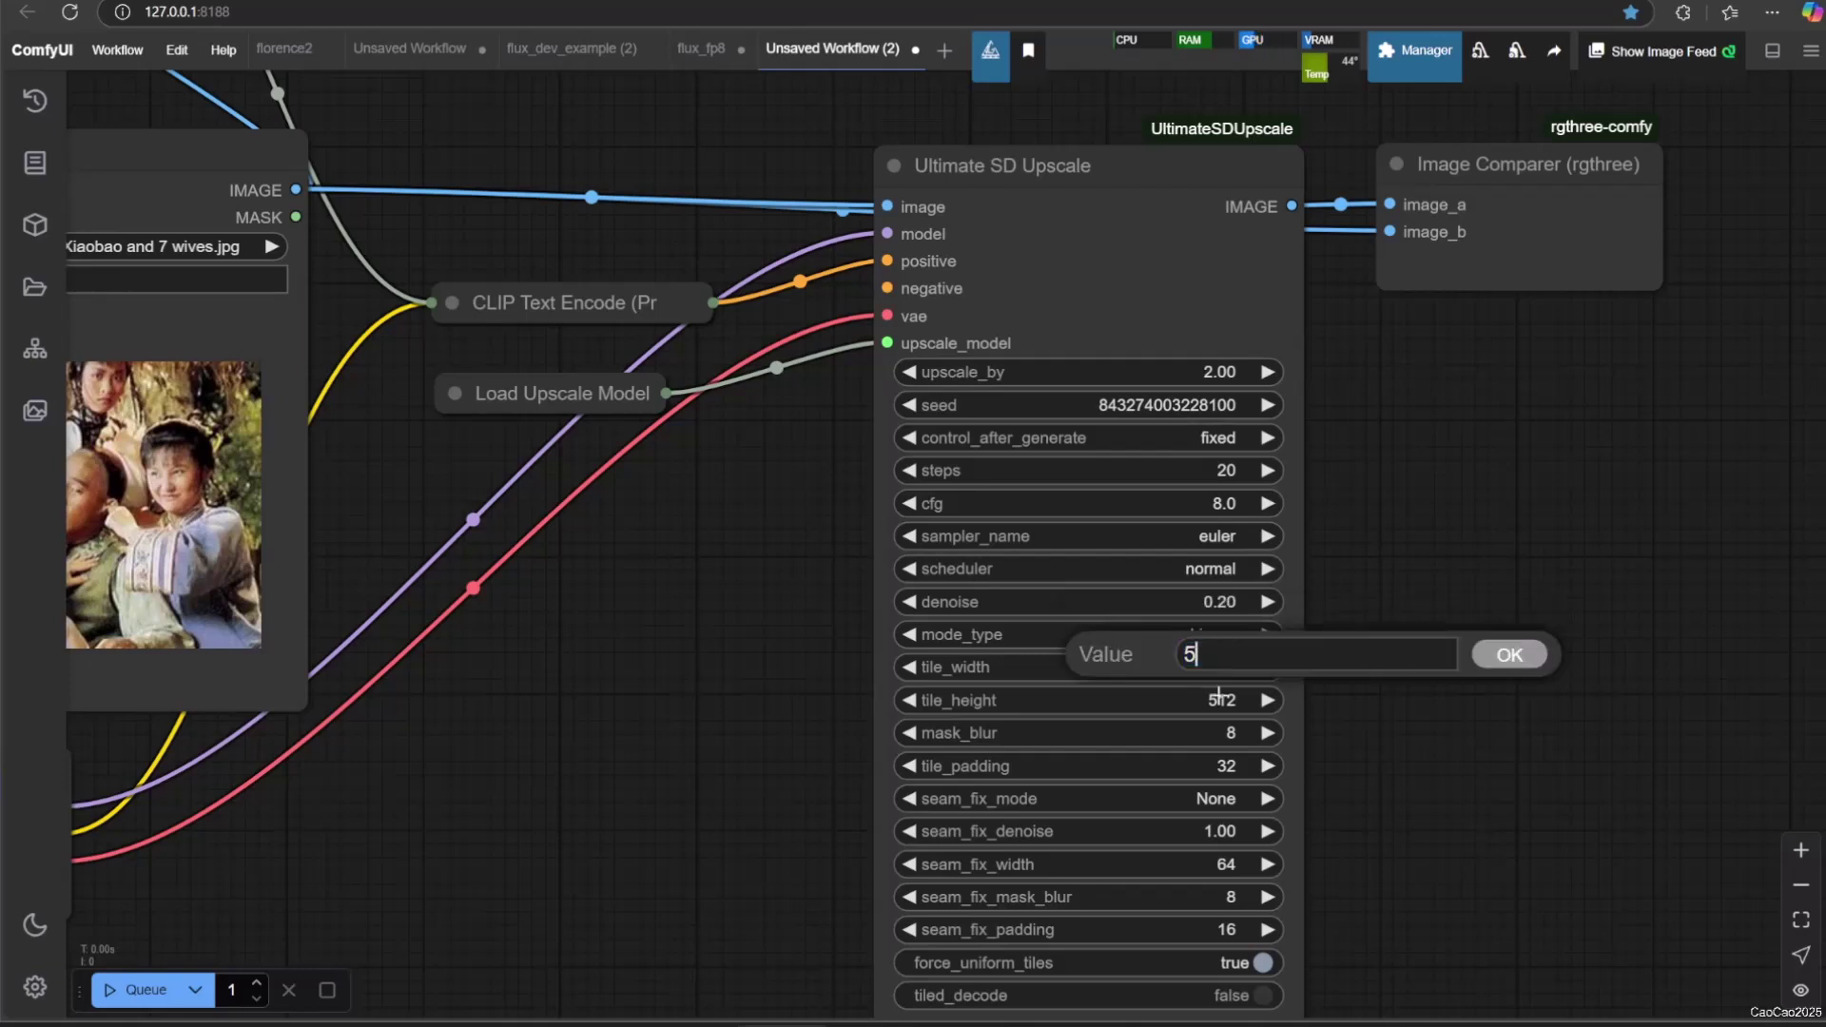
text(12*4)
key(Return)
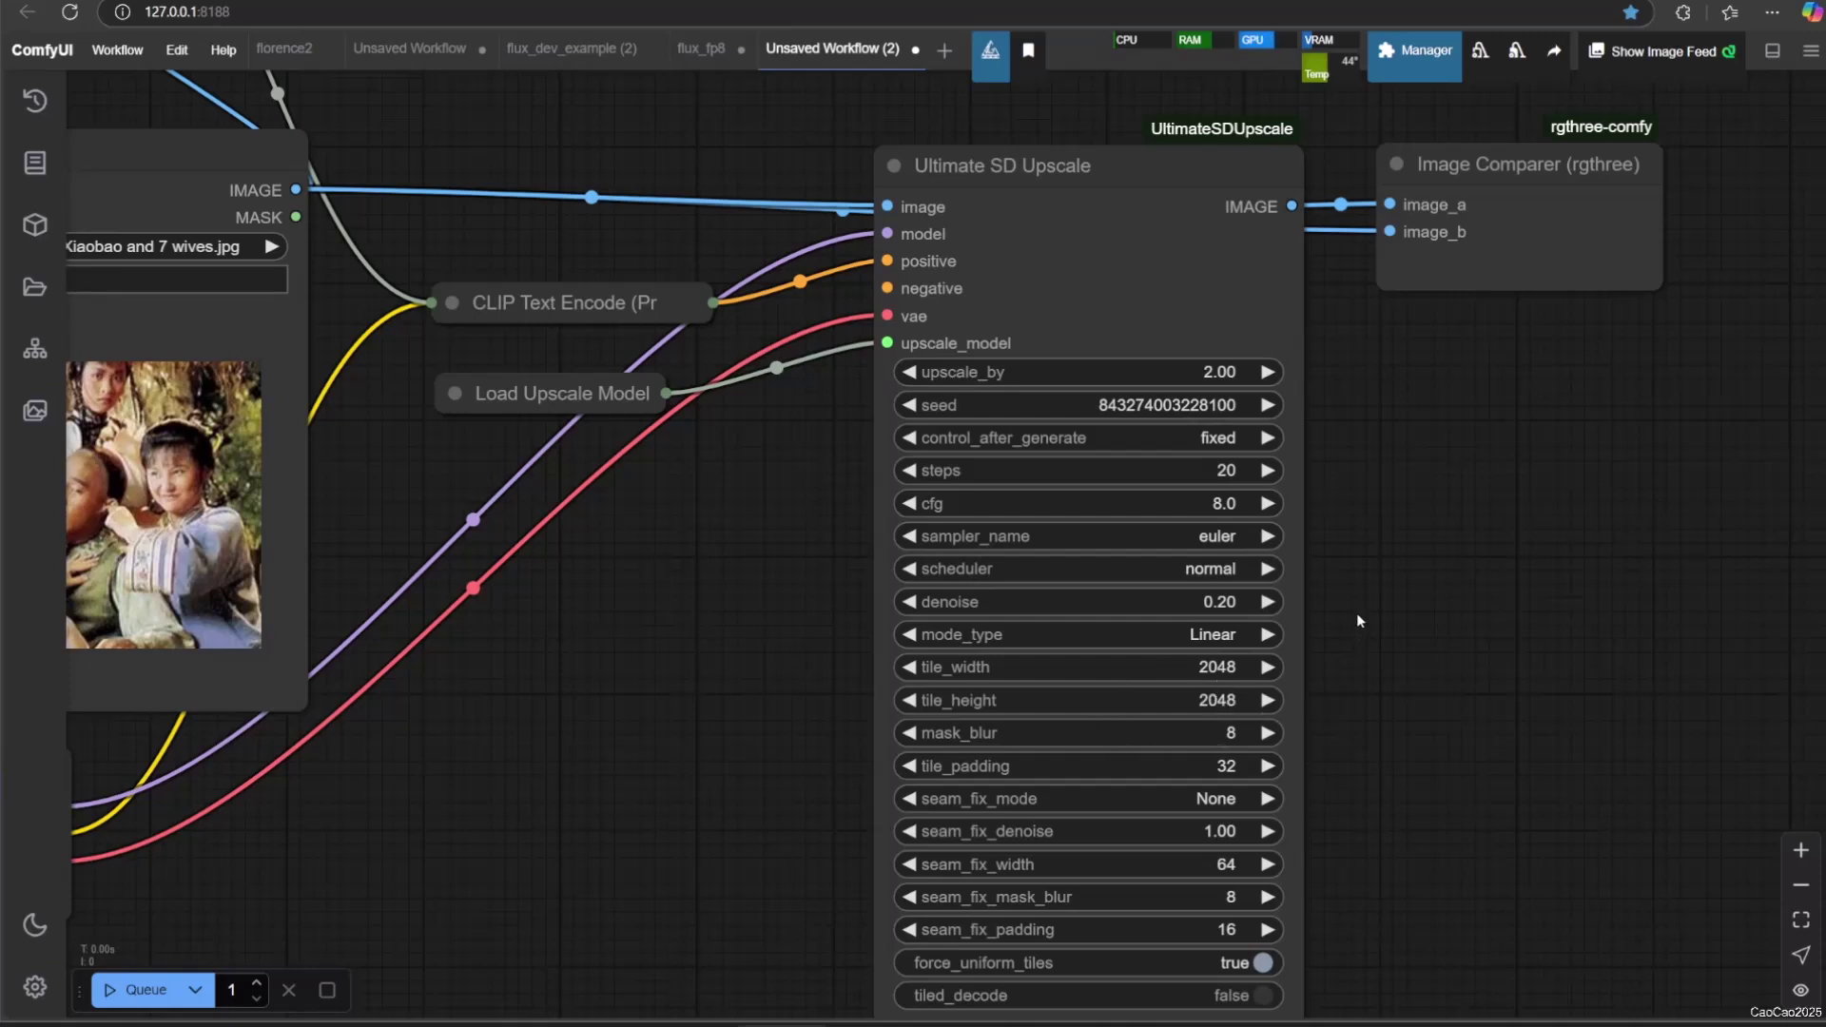
Step: Set denoise to 0.25 and steps to 8 in the Ultimate SD Upscale node
click(1205, 603)
text(0.25)
key(Return)
click(1233, 472)
text(8)
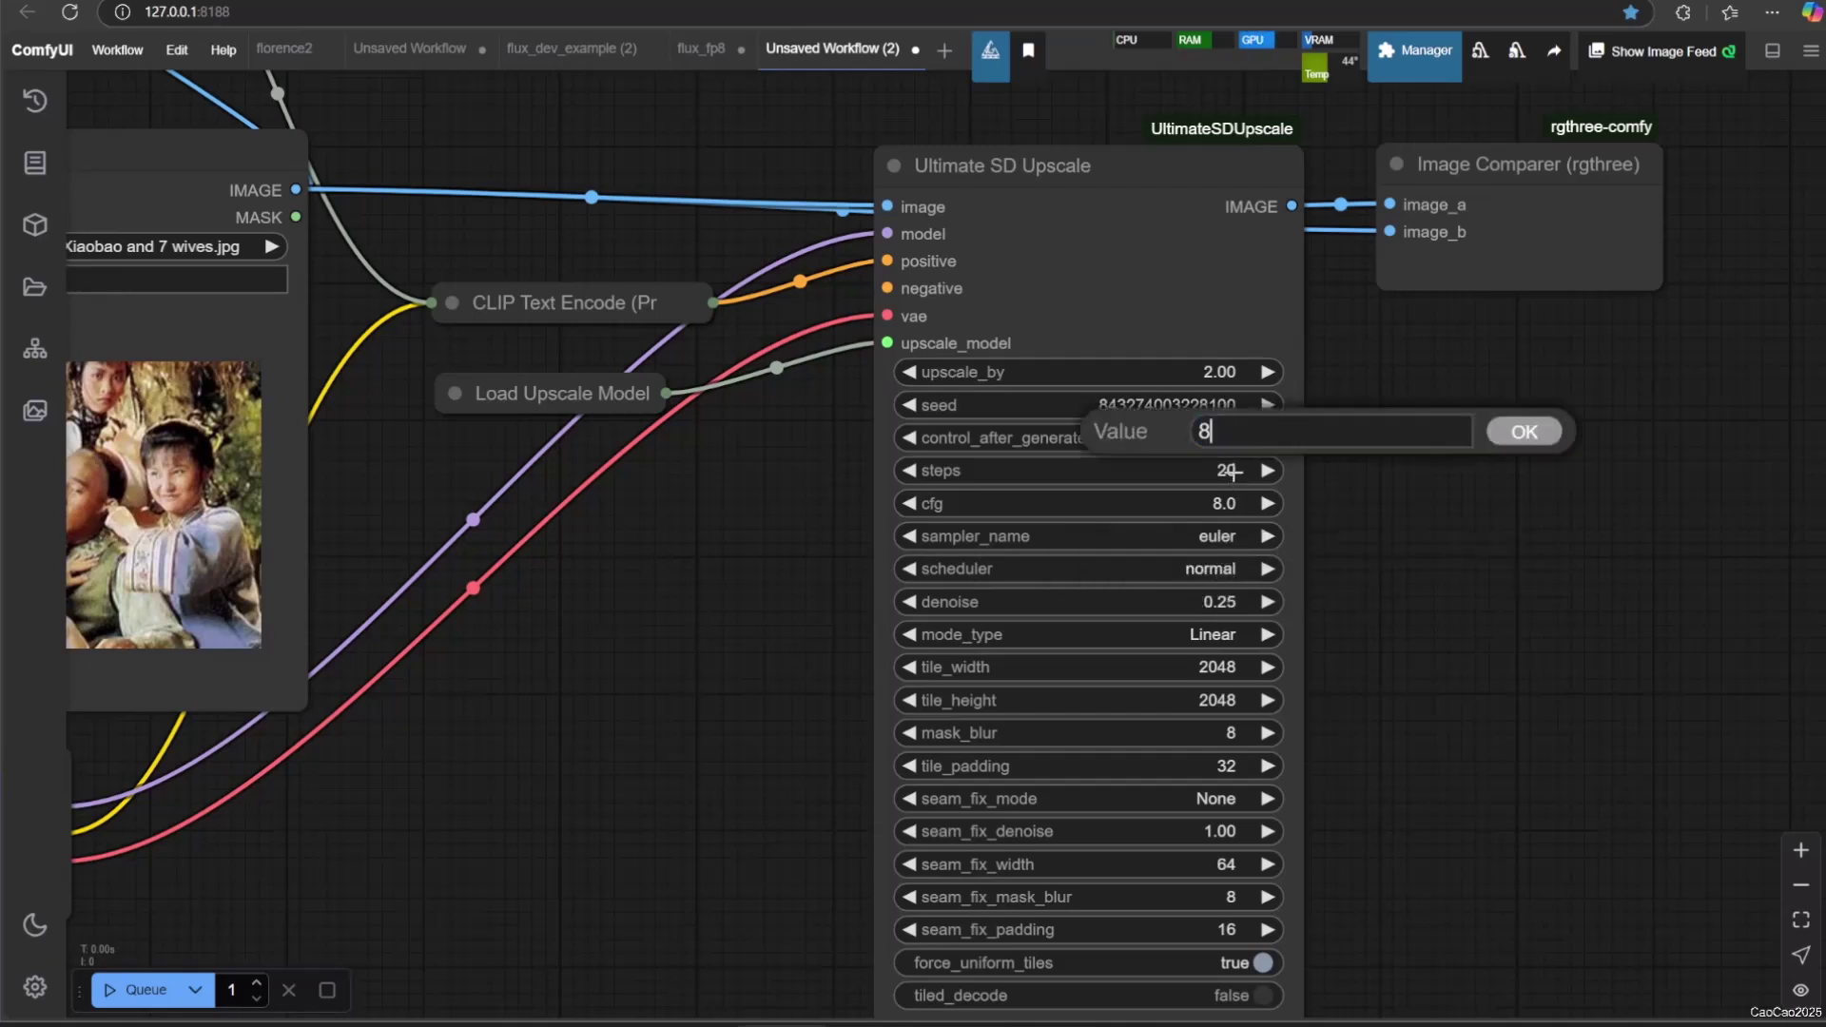
key(Return)
Step: Set upscale_by to 4.00 in the Ultimate SD Upscale node
scroll(1440, 493, down, 3)
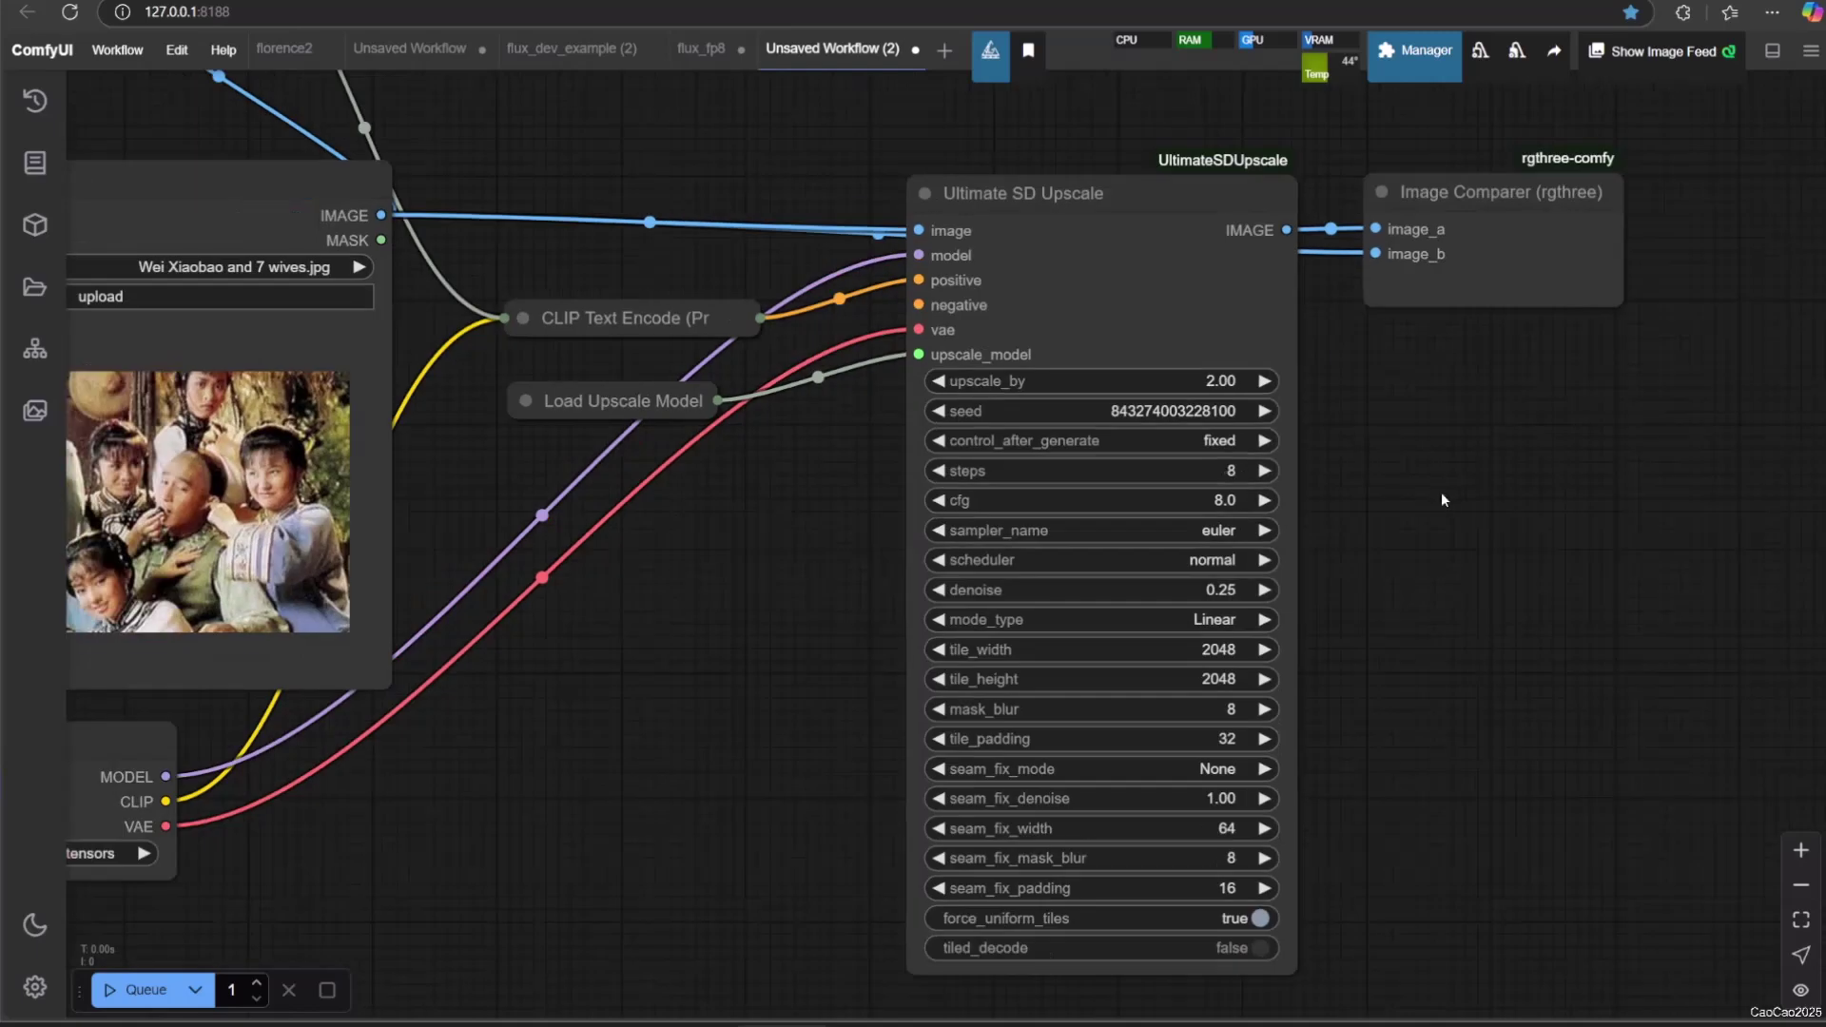
drag(1496, 557, 1385, 704)
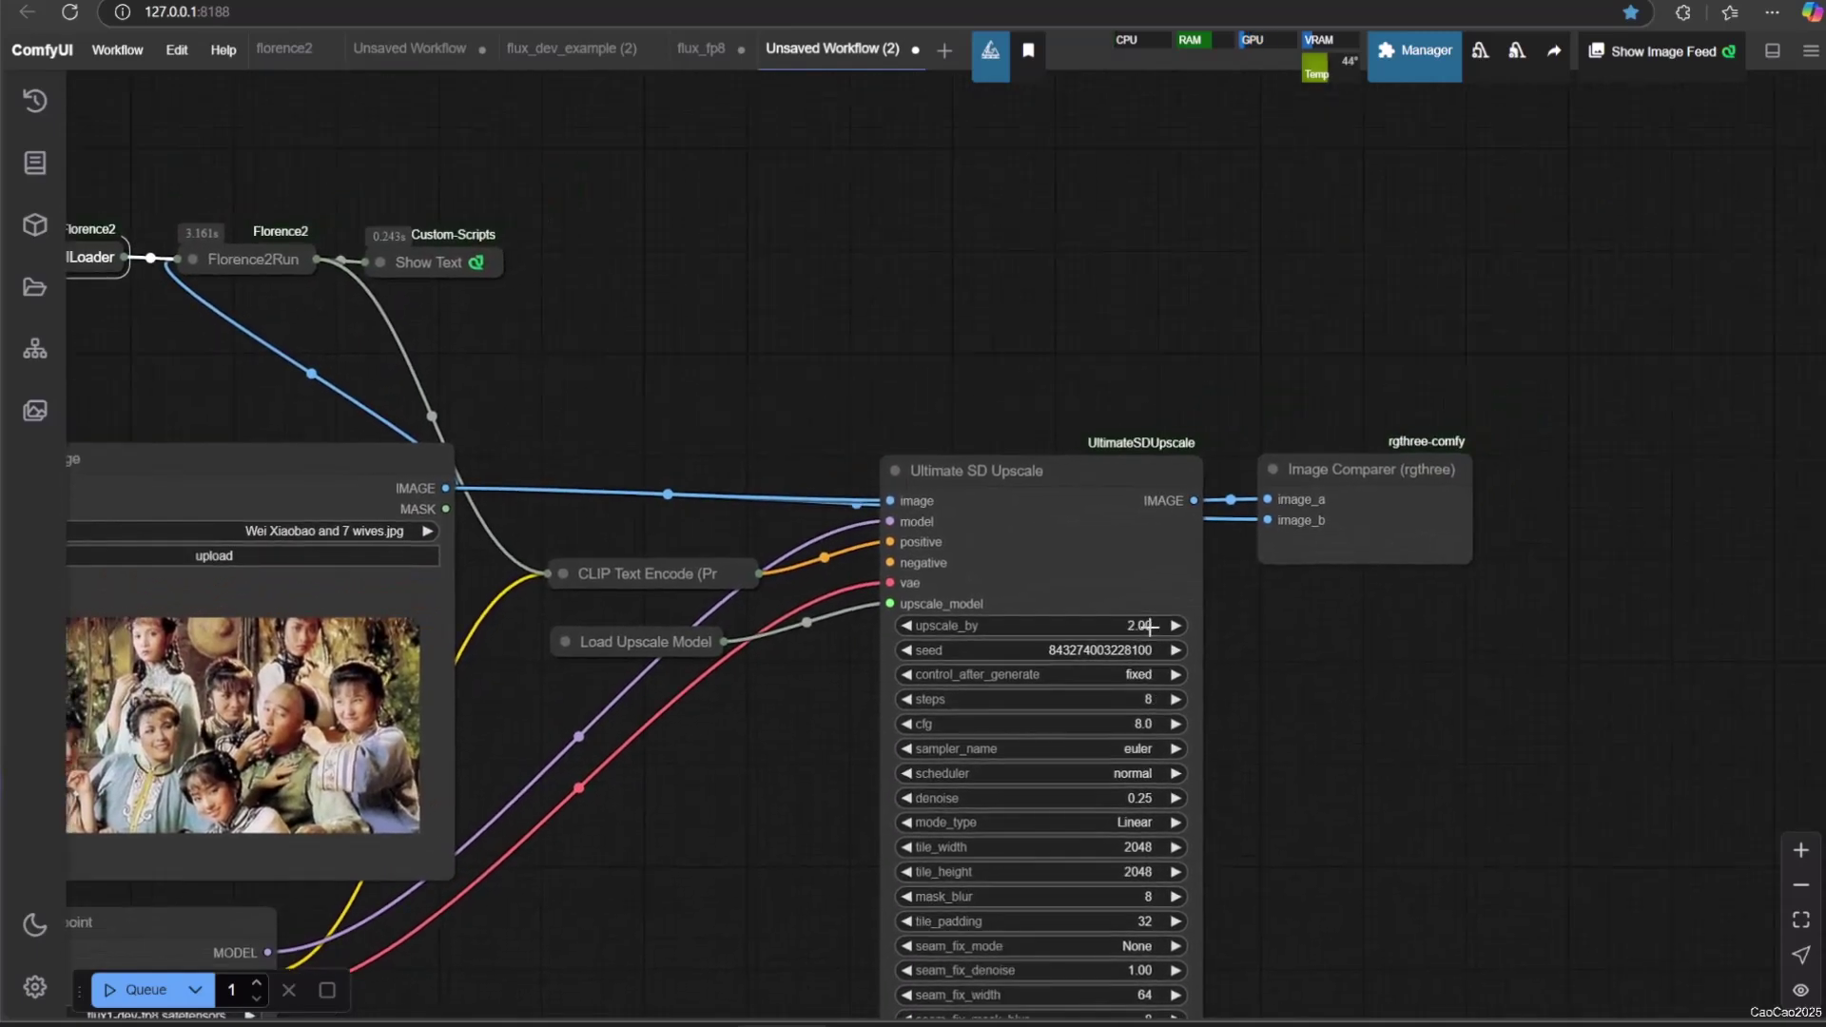
click(1149, 626)
key(Return)
Step: Add an Upscale Image By node using the bicubic upscale method and a scale_by of 4.00
drag(1385, 294, 1322, 302)
double_click(1341, 345)
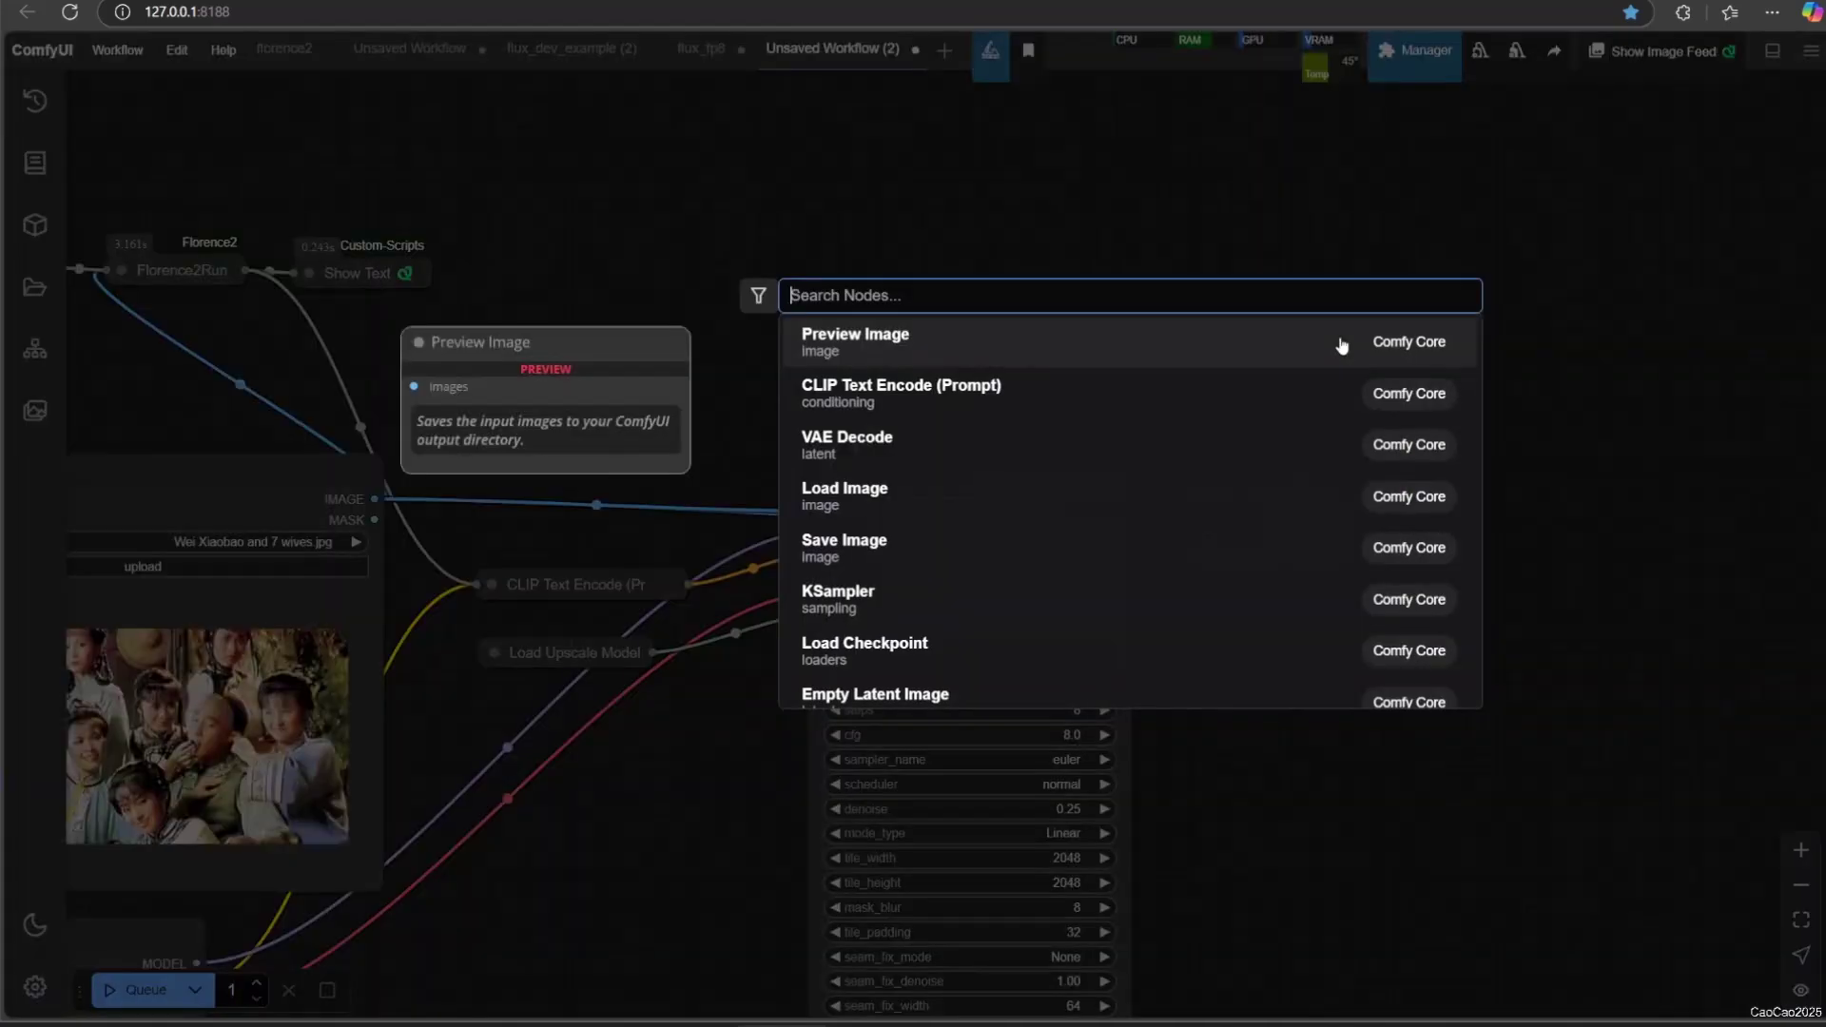
text(upscale)
click(1052, 438)
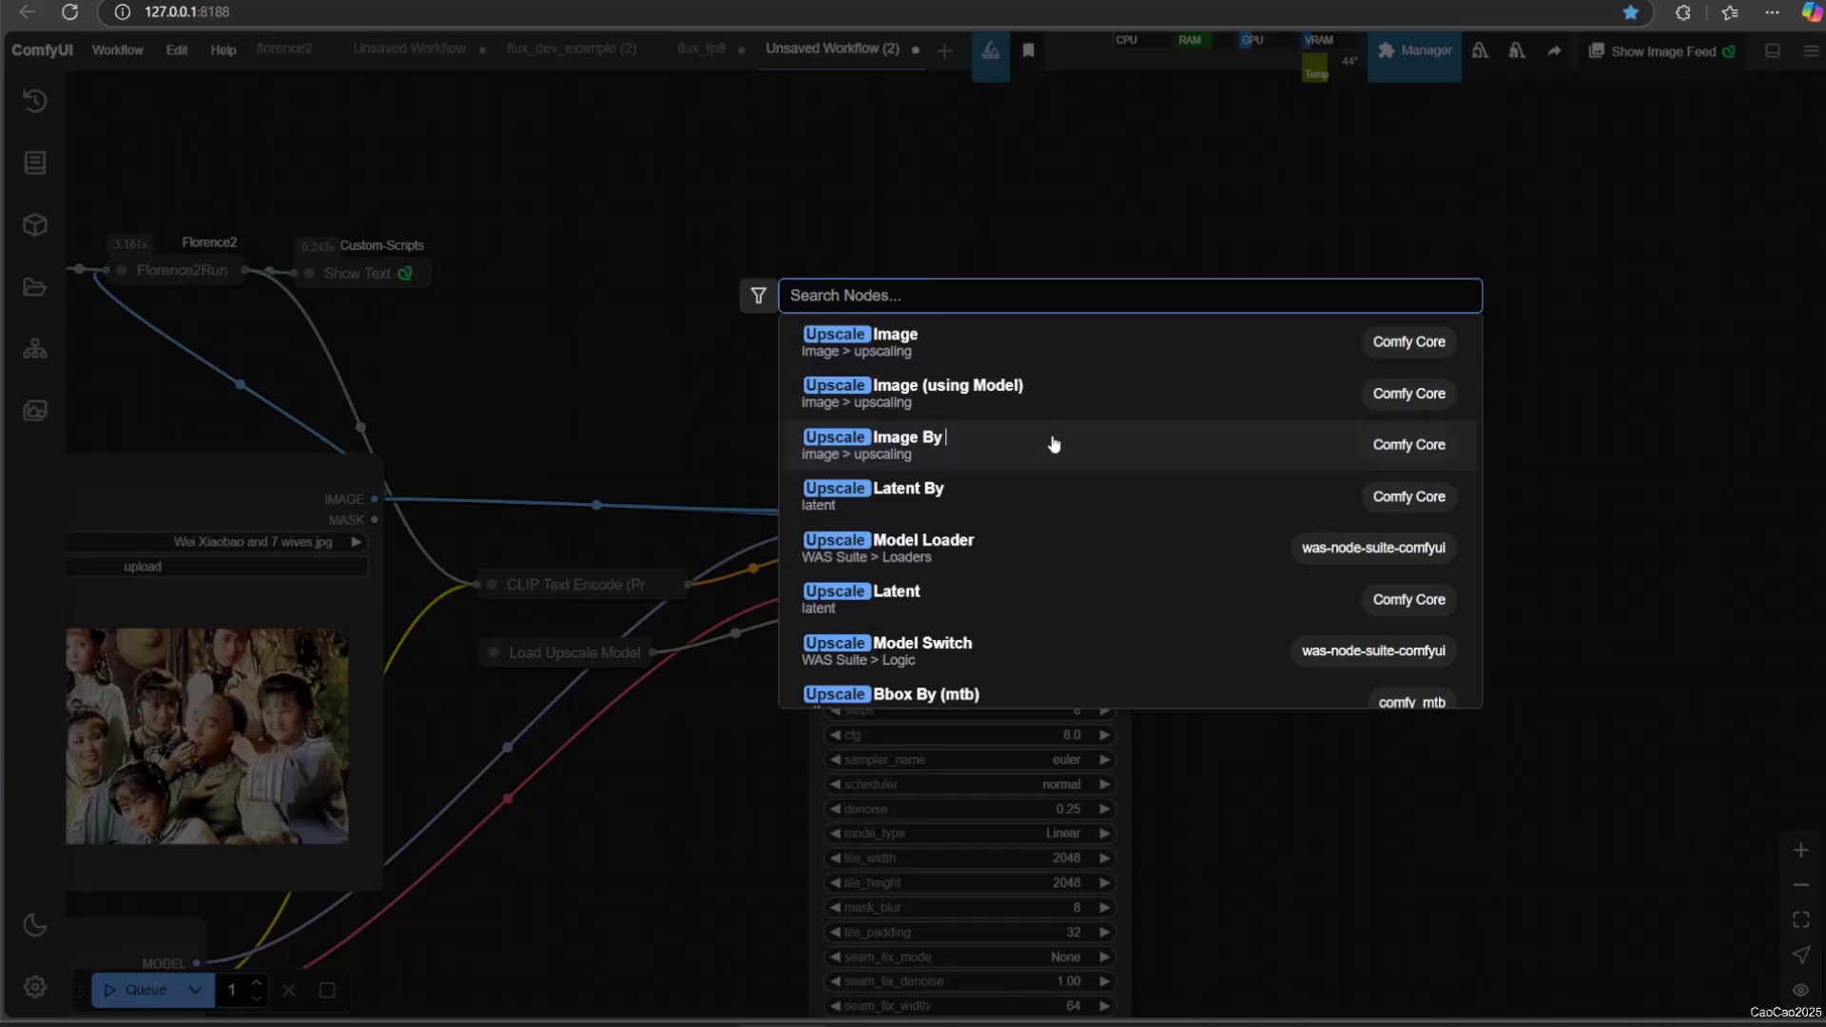
click(1604, 376)
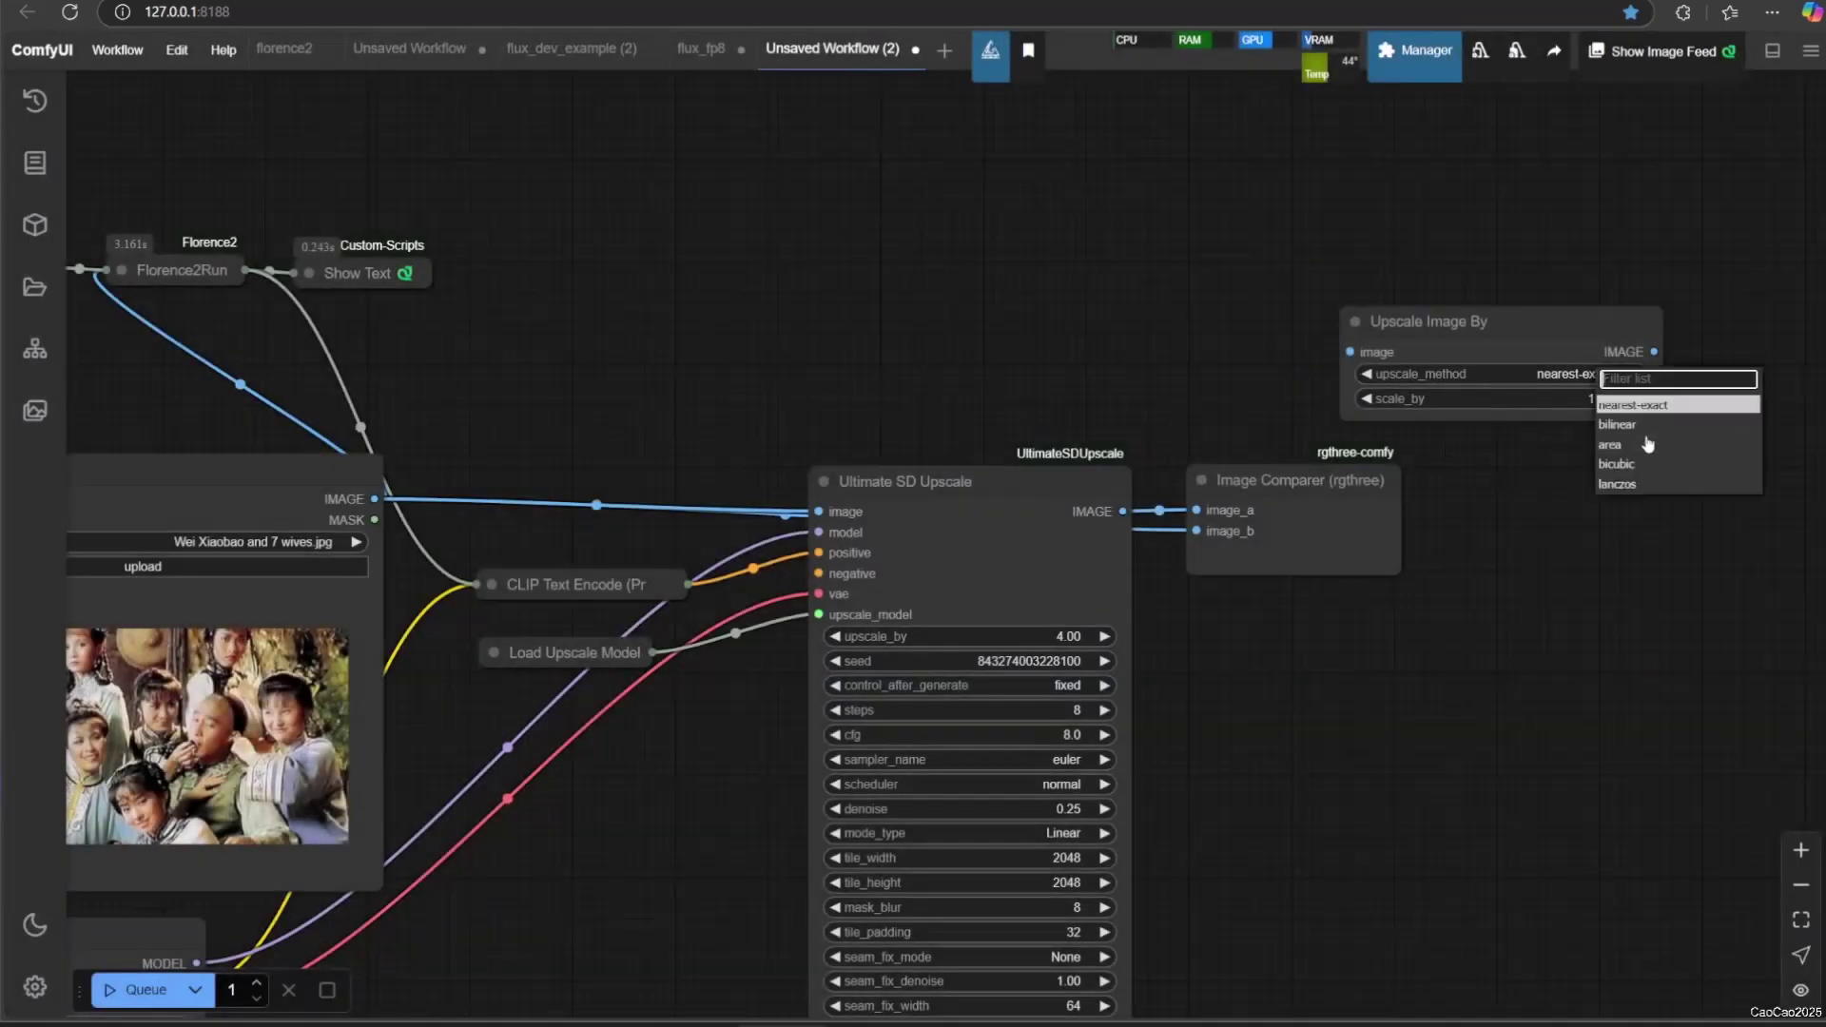
click(1649, 472)
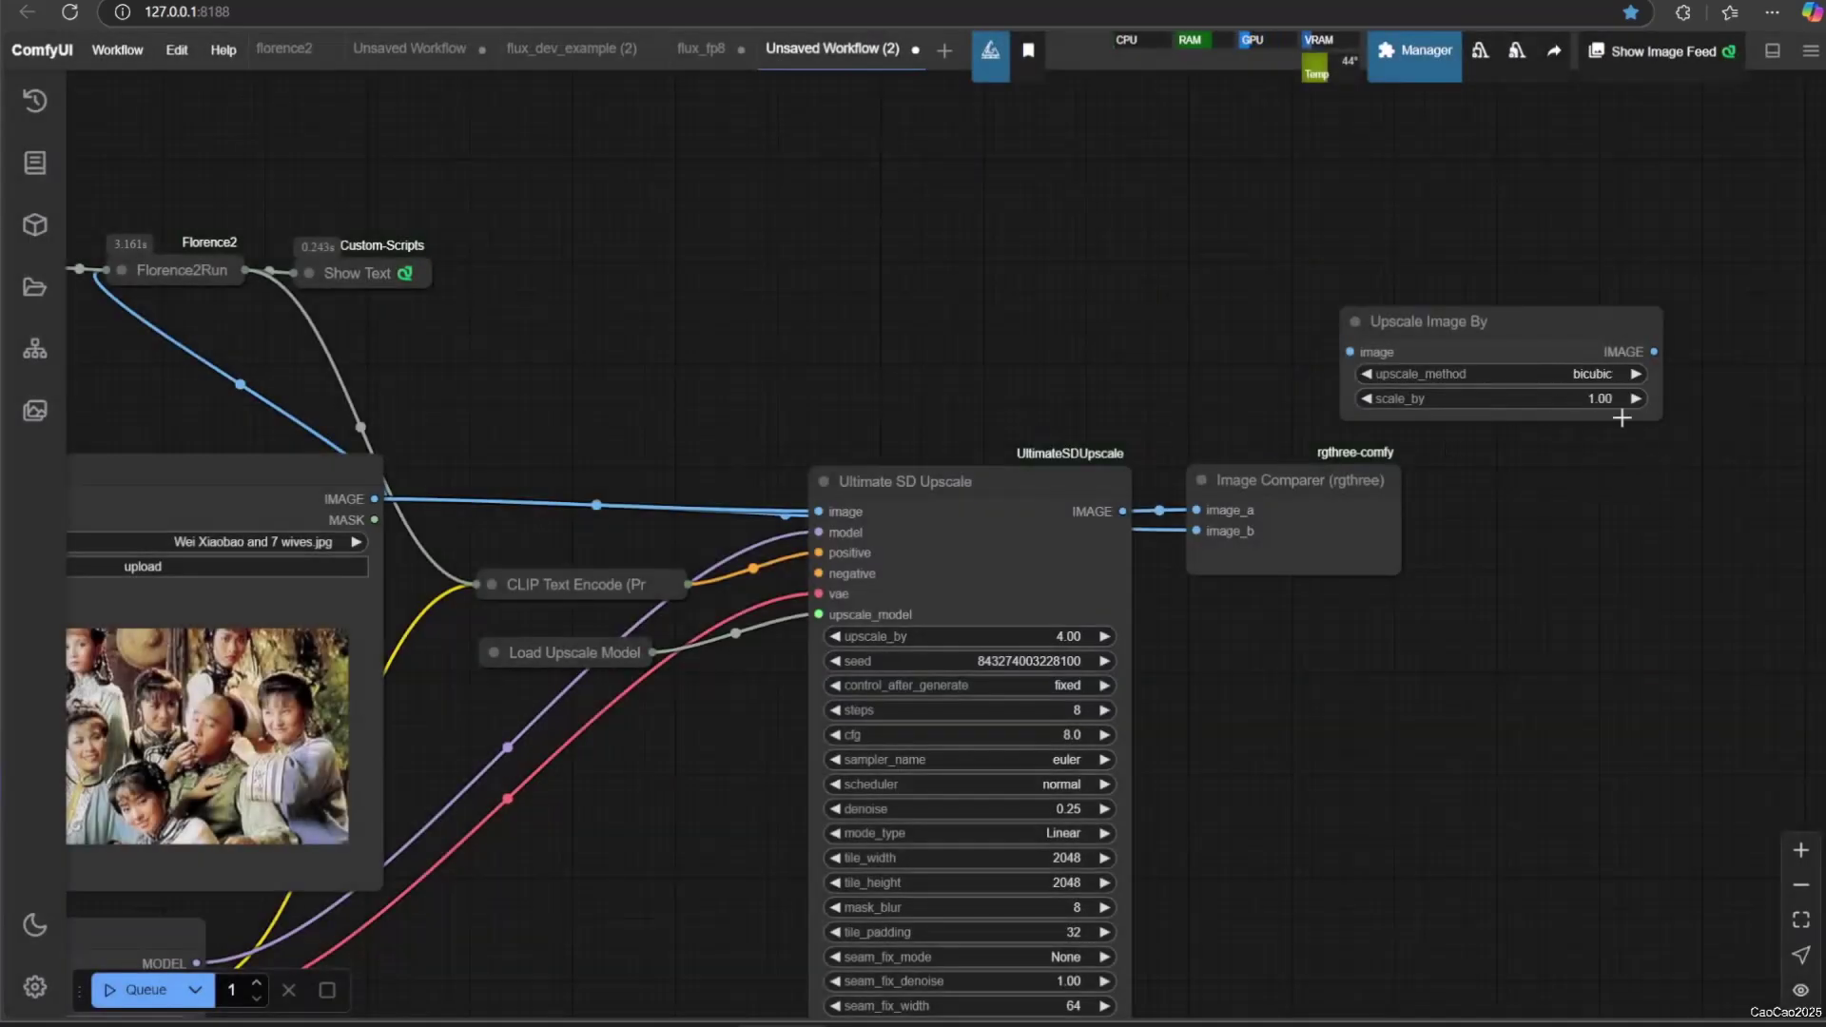
click(1607, 400)
key(Return)
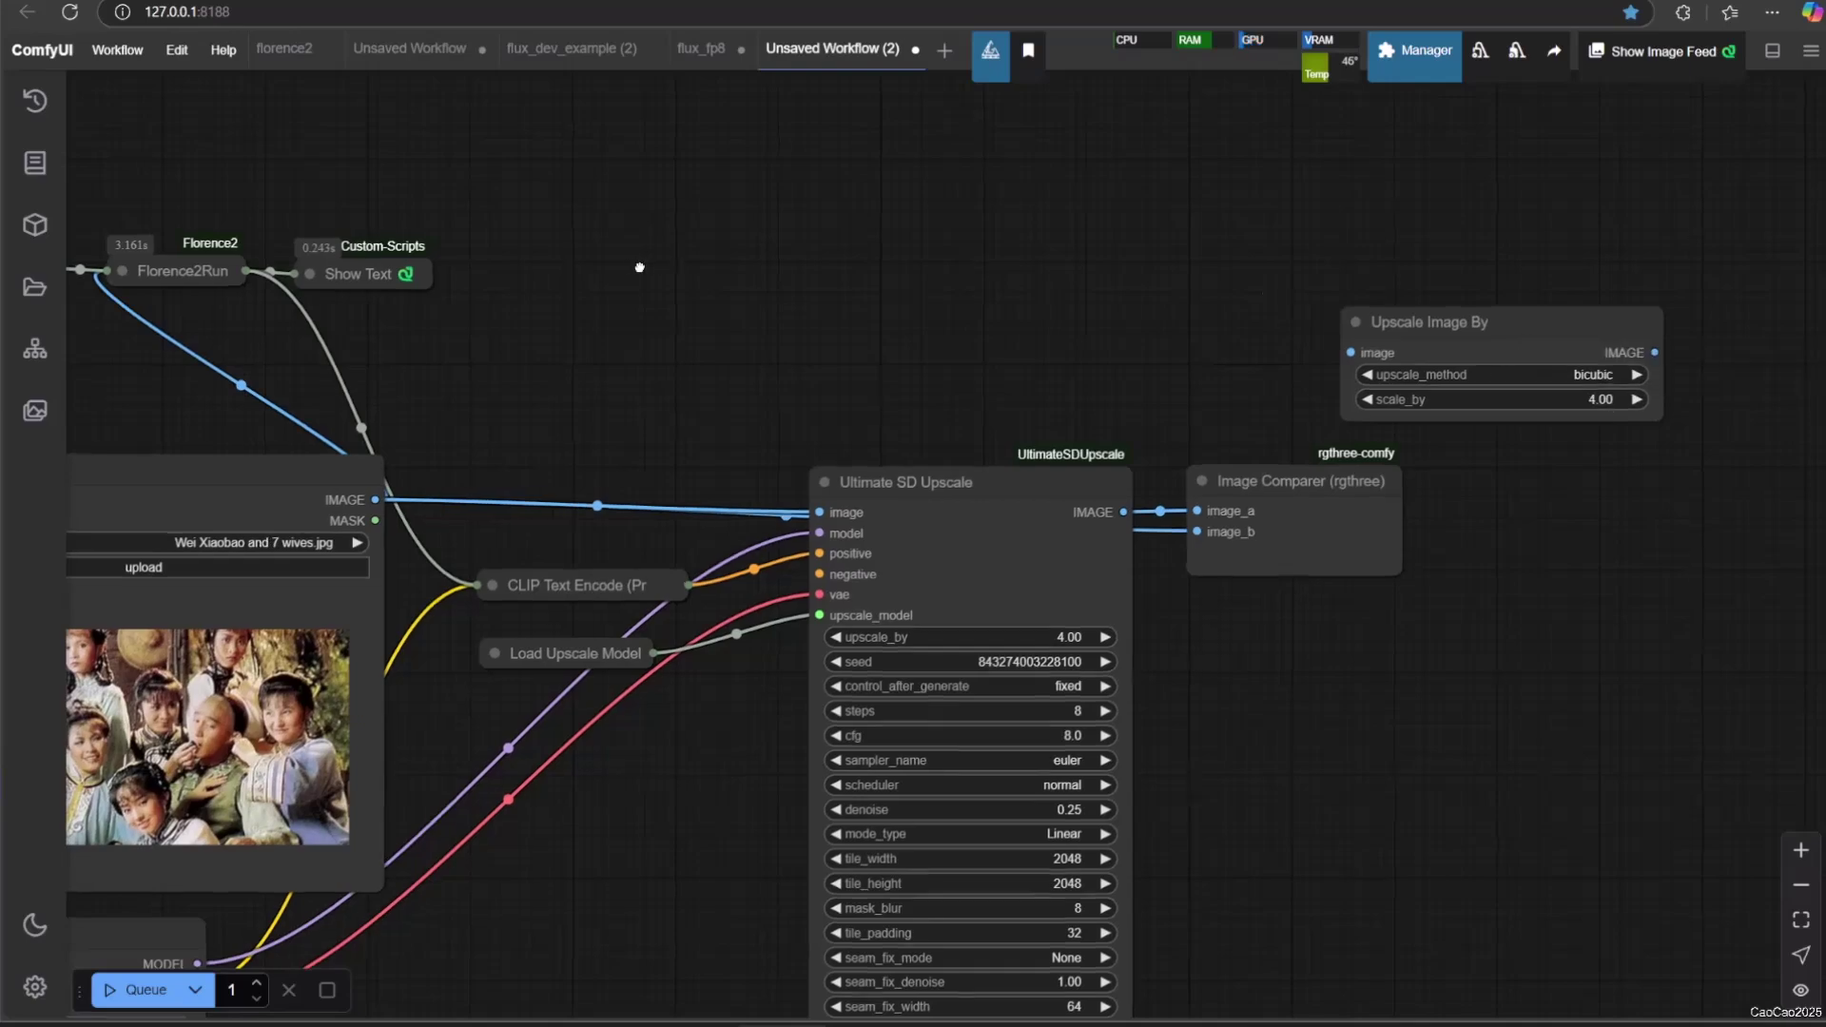
Step: Connect the loaded image to the Upscale Image By node's image input and enlarge the Image Comparer node
drag(633, 266, 765, 264)
drag(514, 488, 1481, 352)
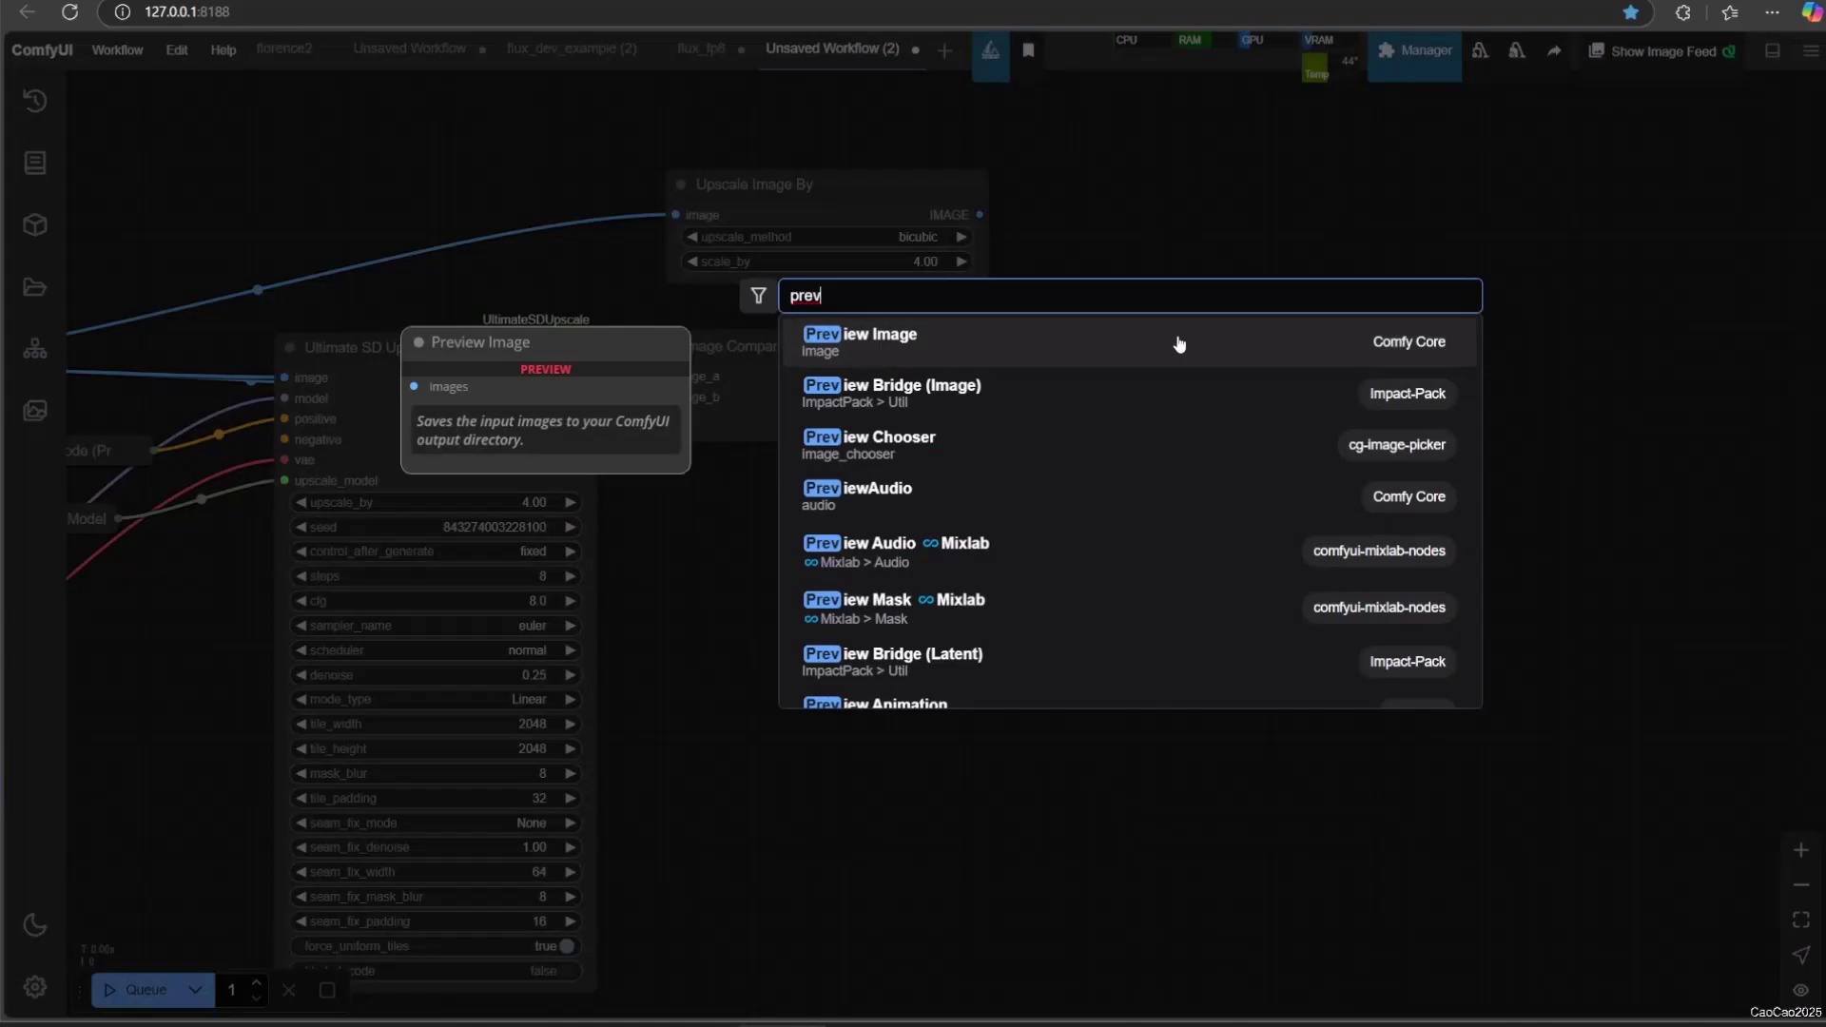
click(1179, 344)
drag(864, 439, 1217, 955)
drag(1340, 374, 1304, 352)
Step: Feed the Upscale Image By output into an enlarged Preview Image node beside the Image Comparer and queue the workflow
click(145, 990)
drag(980, 215, 1242, 384)
click(133, 989)
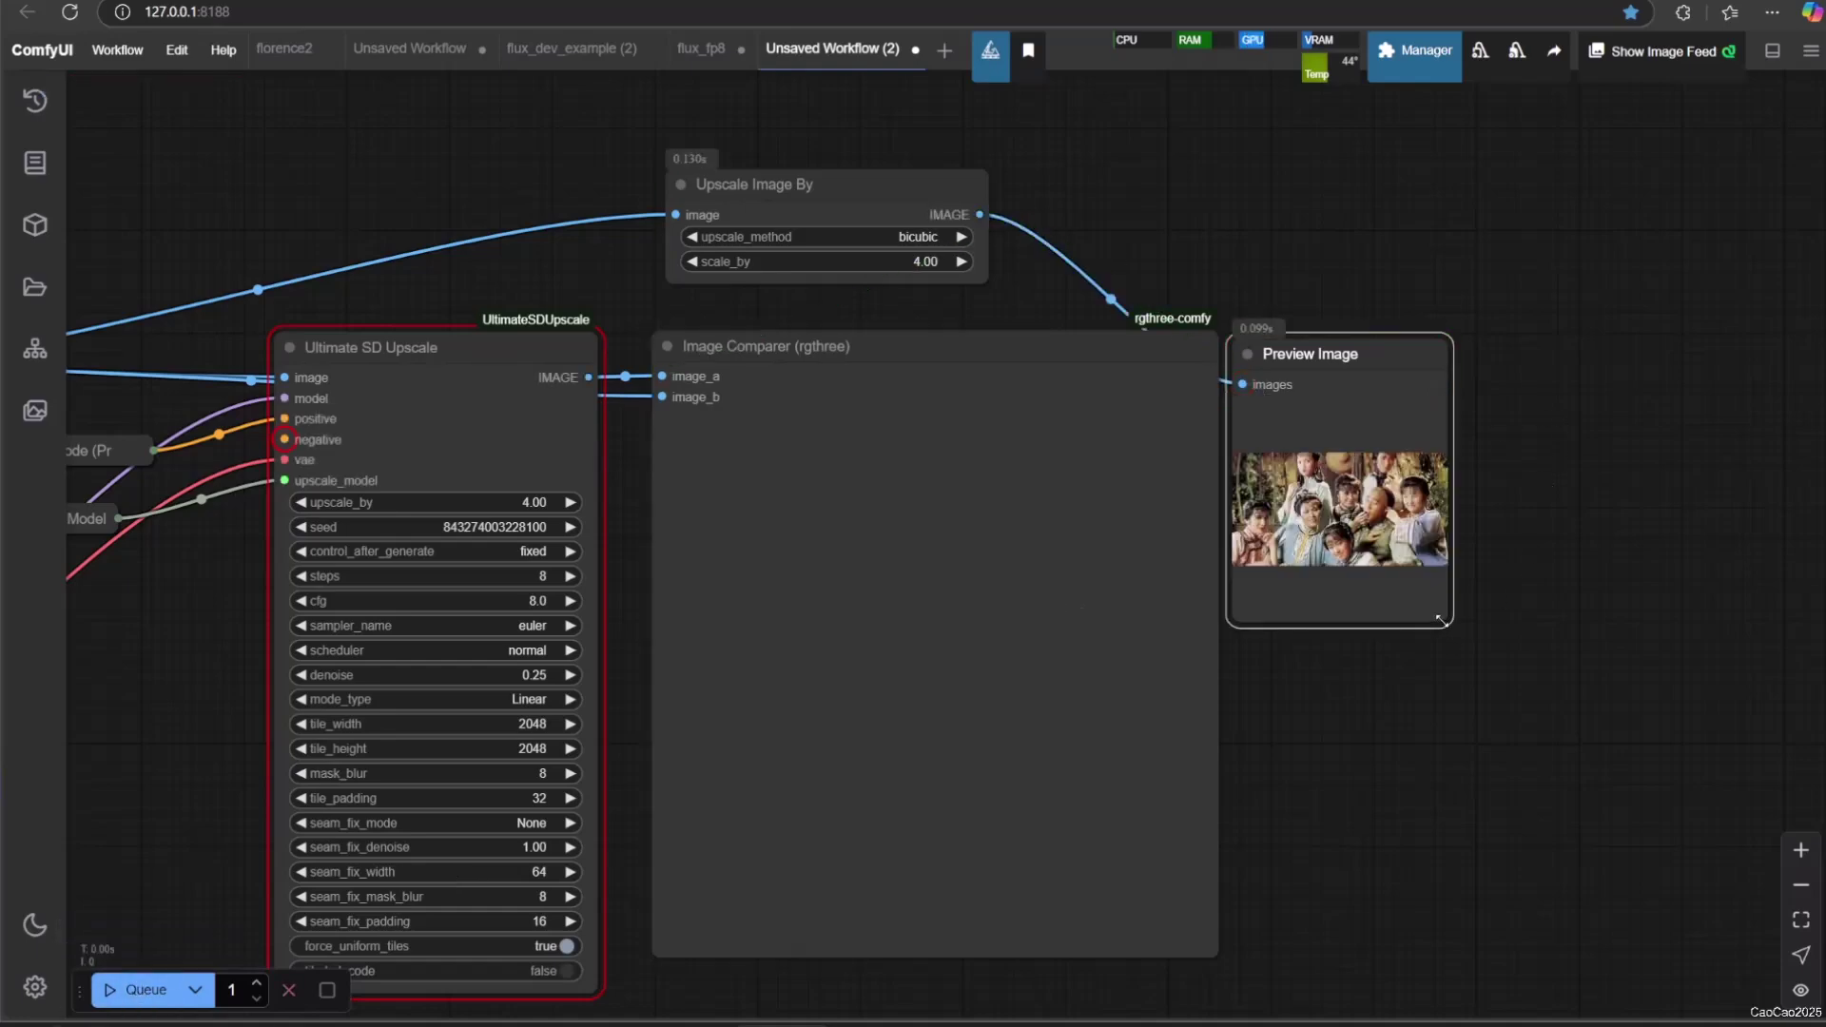
drag(1443, 622, 1792, 965)
Step: Add a collapsed, empty CLIP Text Encode (Prompt) node linking the checkpoint's CLIP output to the negative input of Ultimate SD Upscale
drag(207, 635, 761, 640)
double_click(470, 699)
click(936, 393)
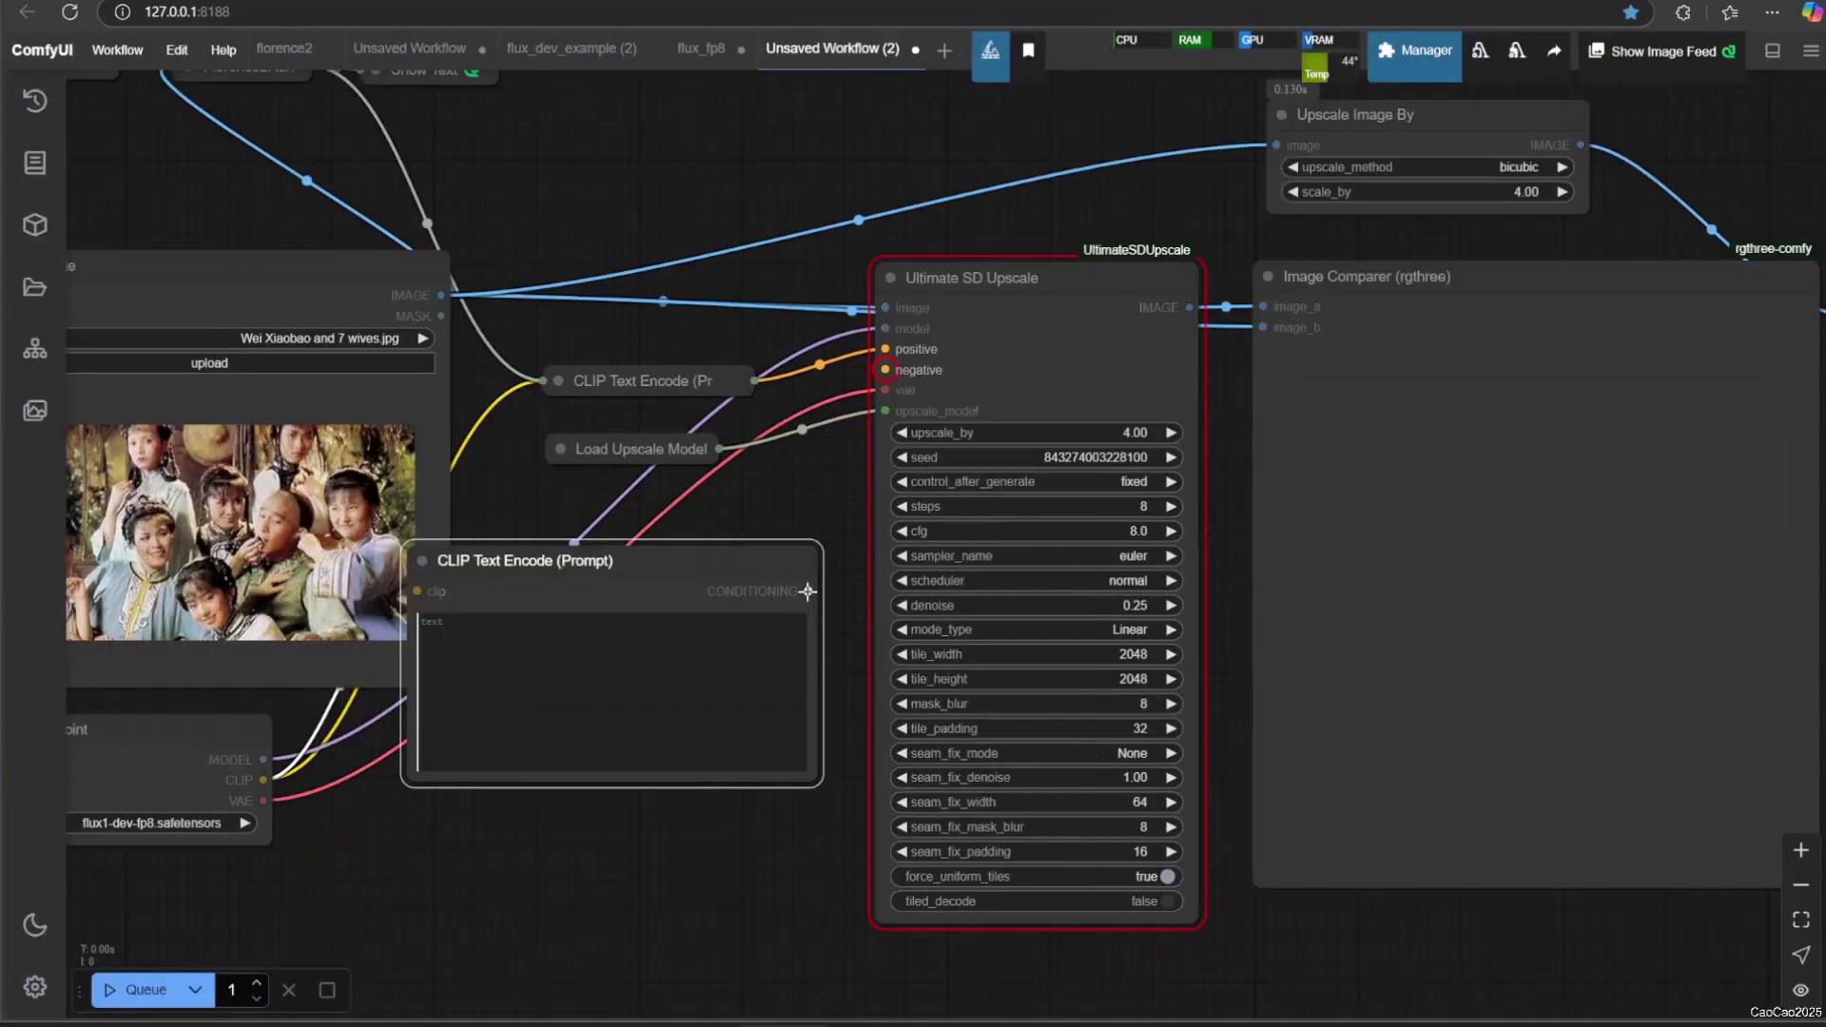
key(ctrl+v)
key(alt+c)
Step: Queue the completed workflow and examine the upscaled photo against the original in the Image Comparer node
click(145, 988)
scroll(685, 734, down, 1)
drag(686, 733, 265, 786)
drag(1417, 246, 1391, 249)
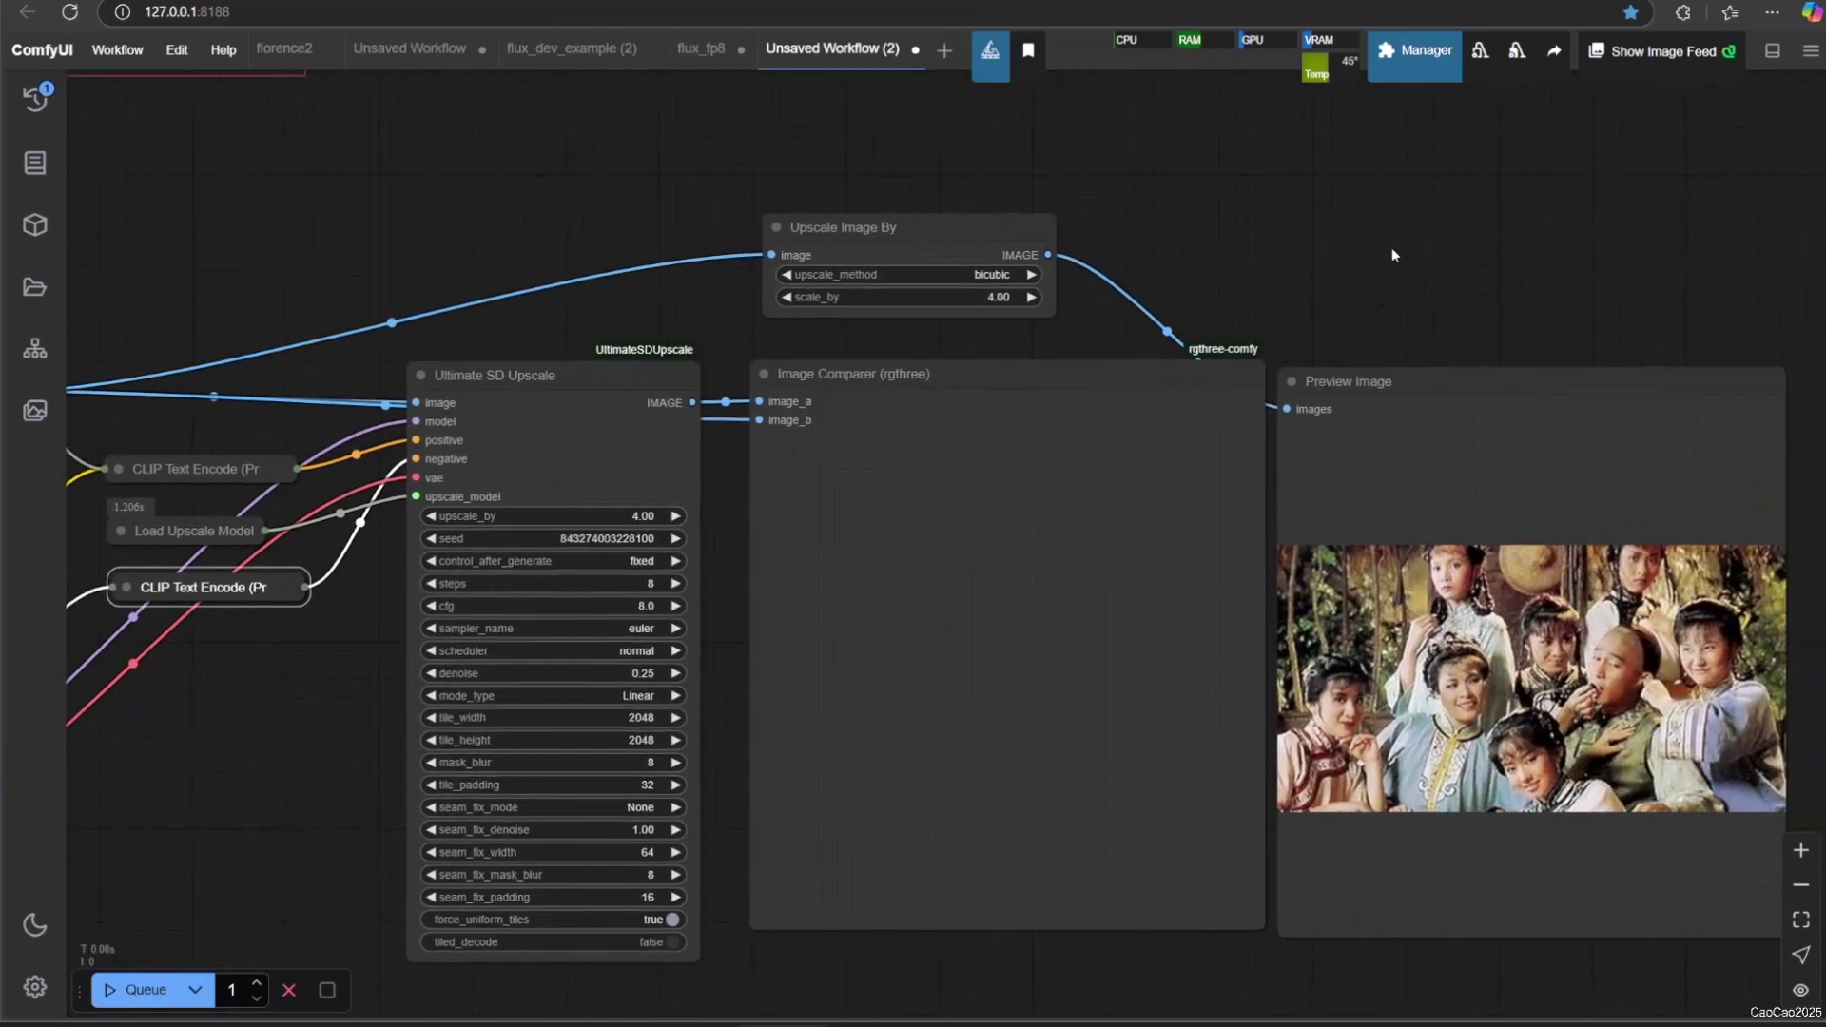
scroll(1356, 274, up, 5)
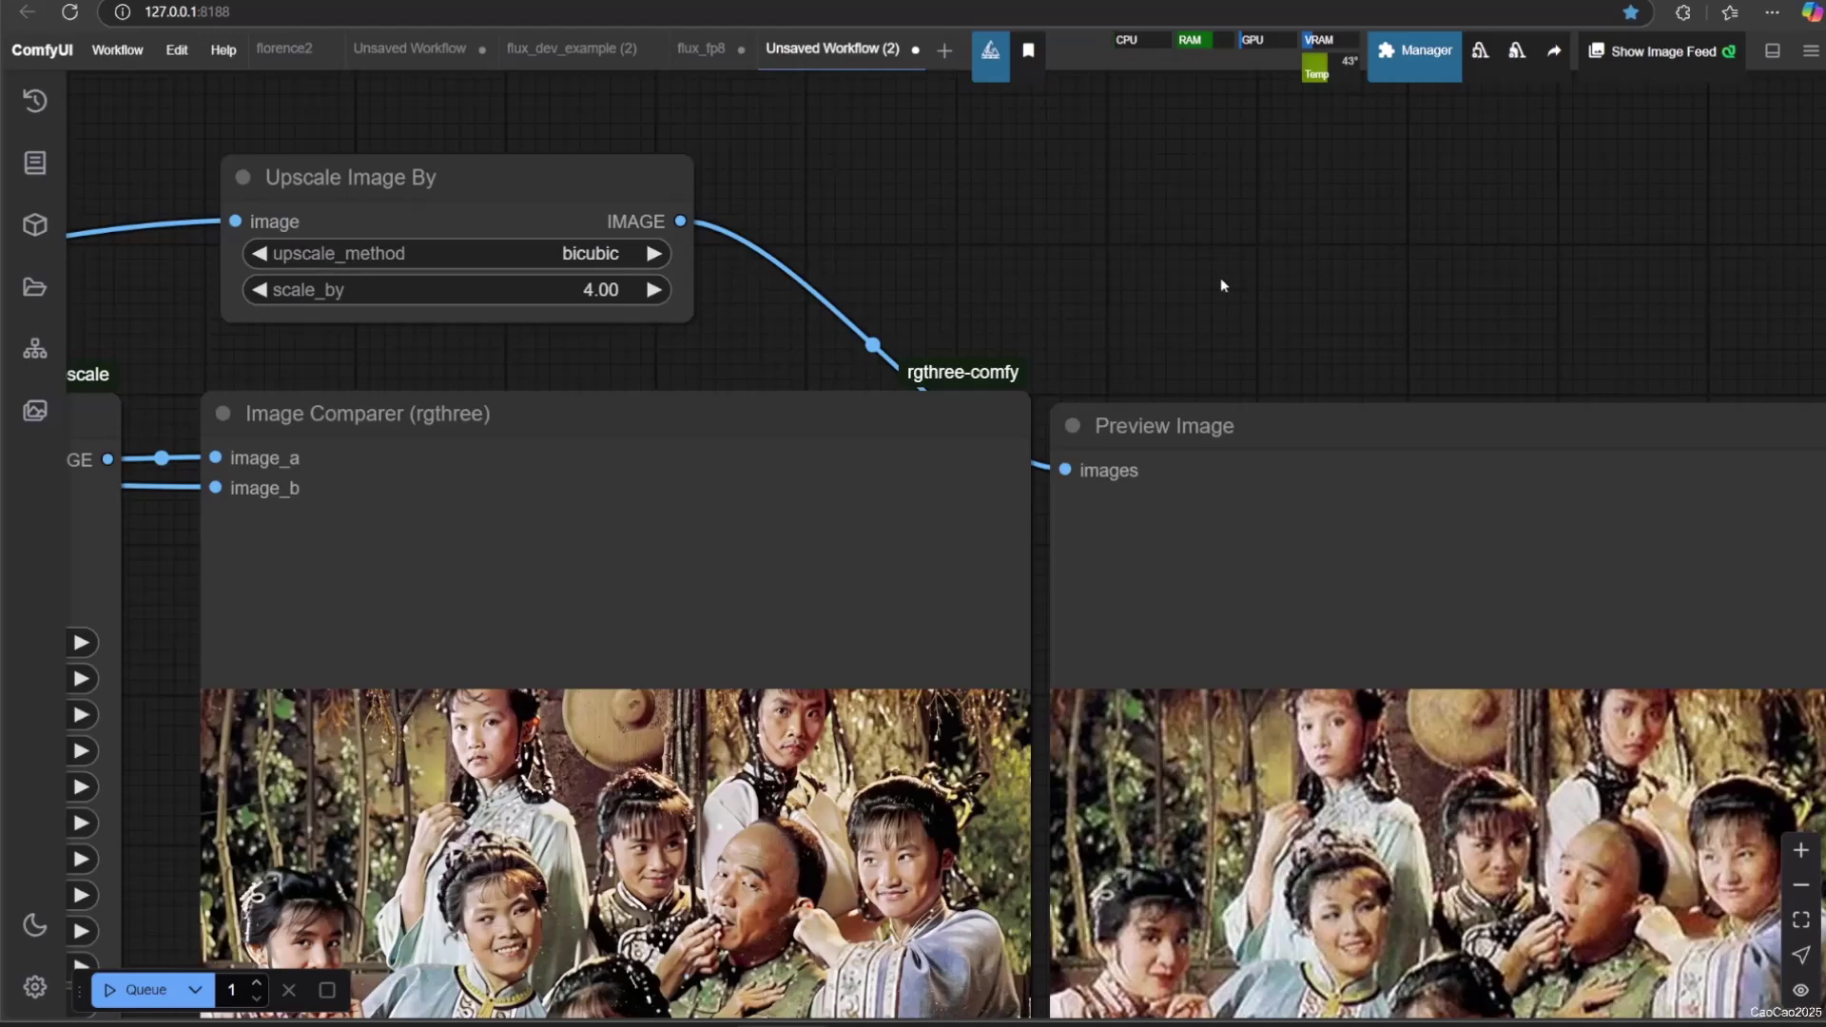
drag(1242, 250, 1418, 58)
scroll(495, 346, up, 3)
scroll(419, 277, up, 2)
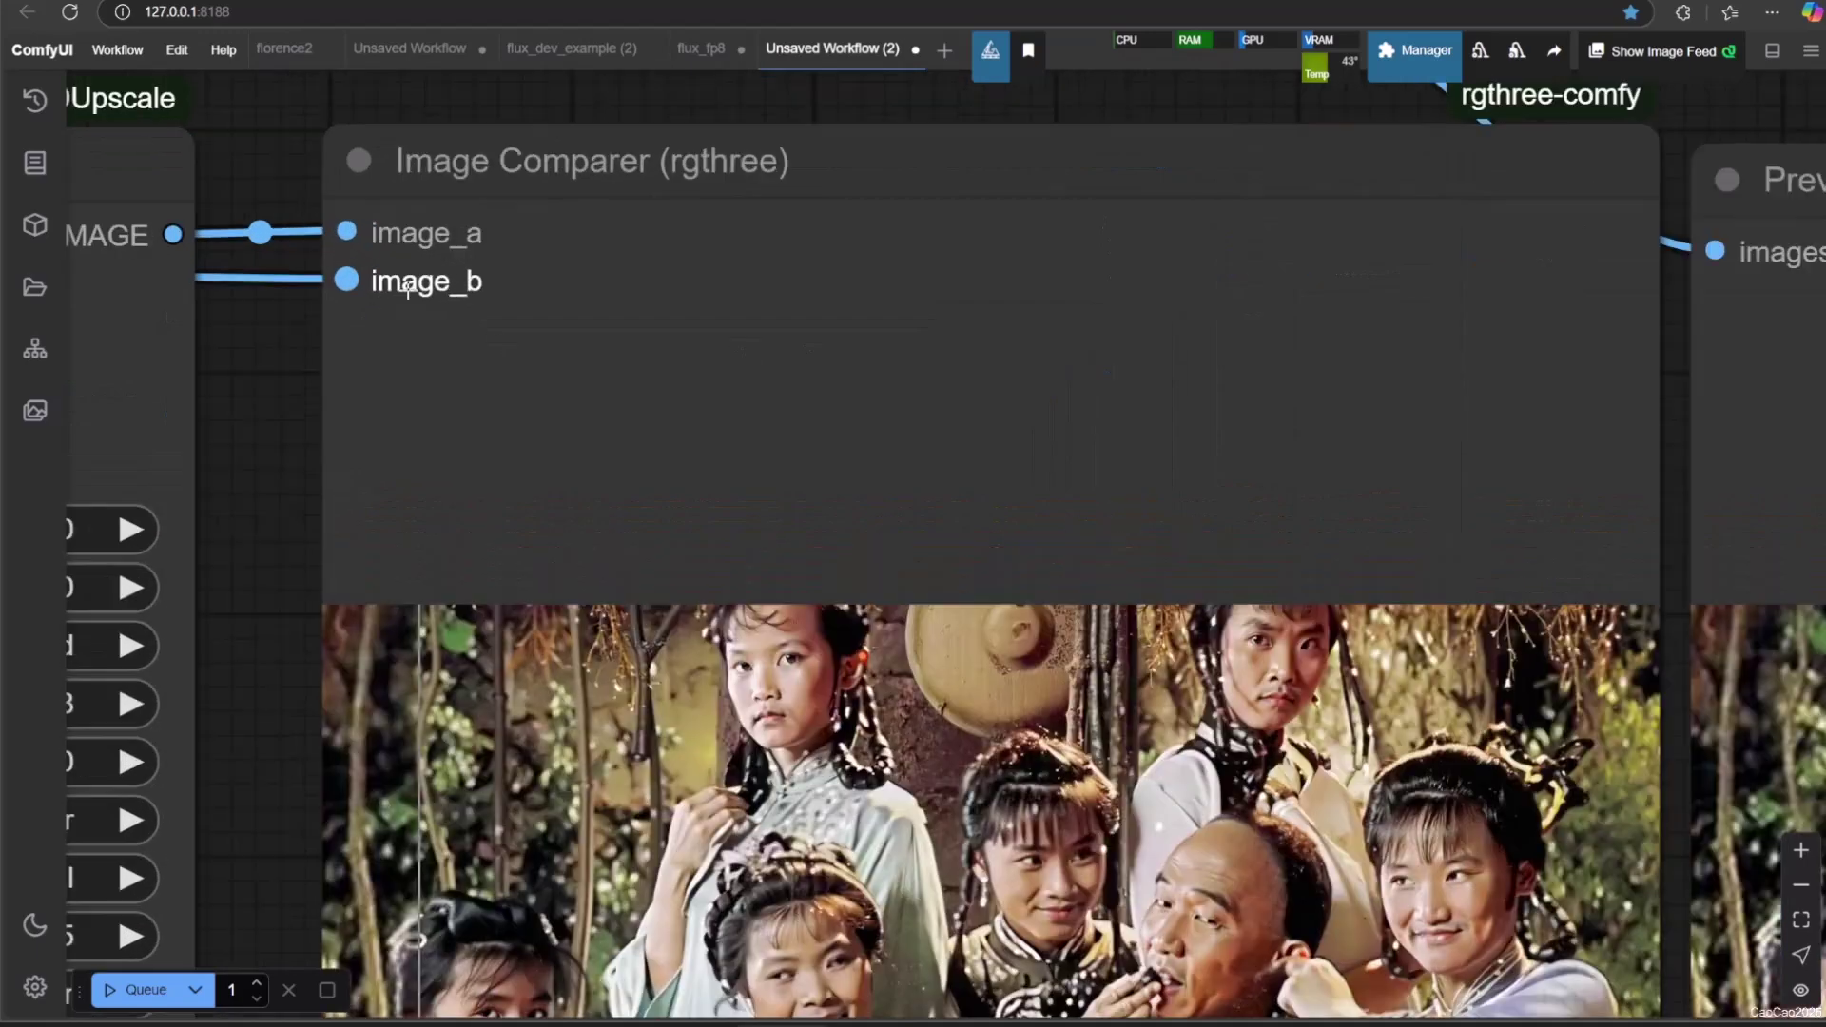
drag(330, 403, 341, 253)
drag(298, 311, 177, 130)
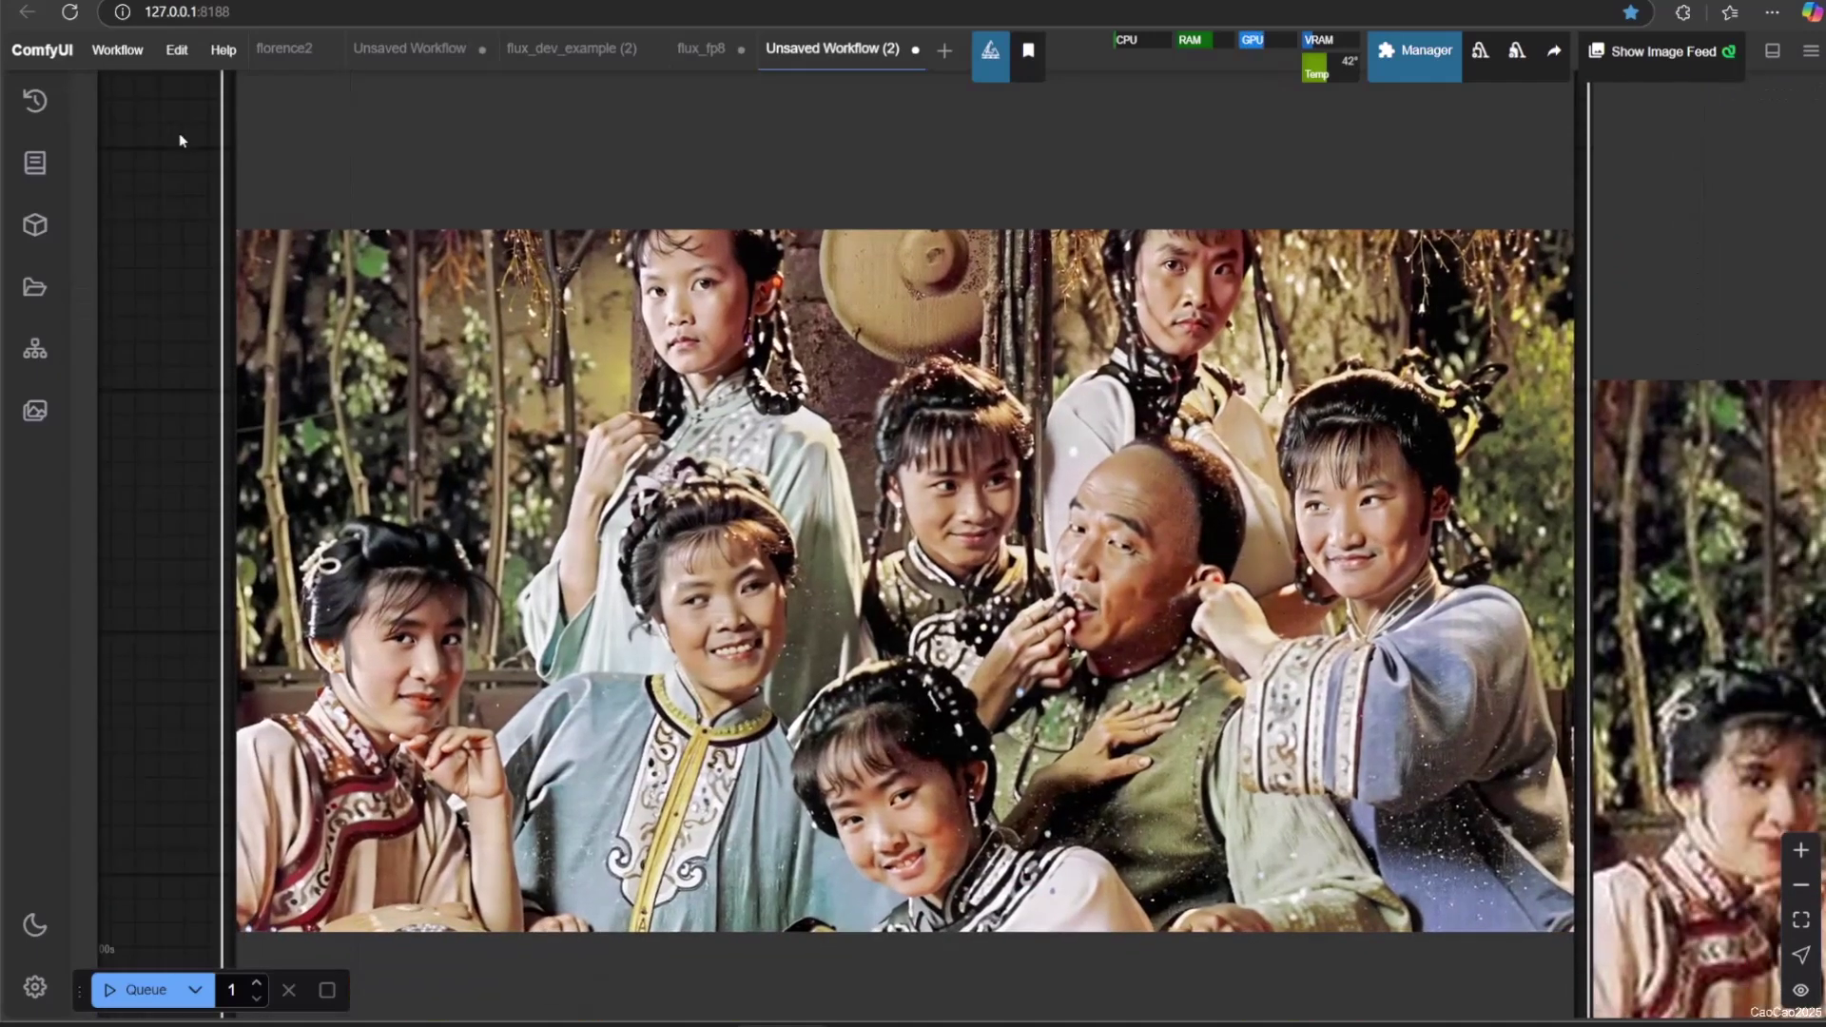
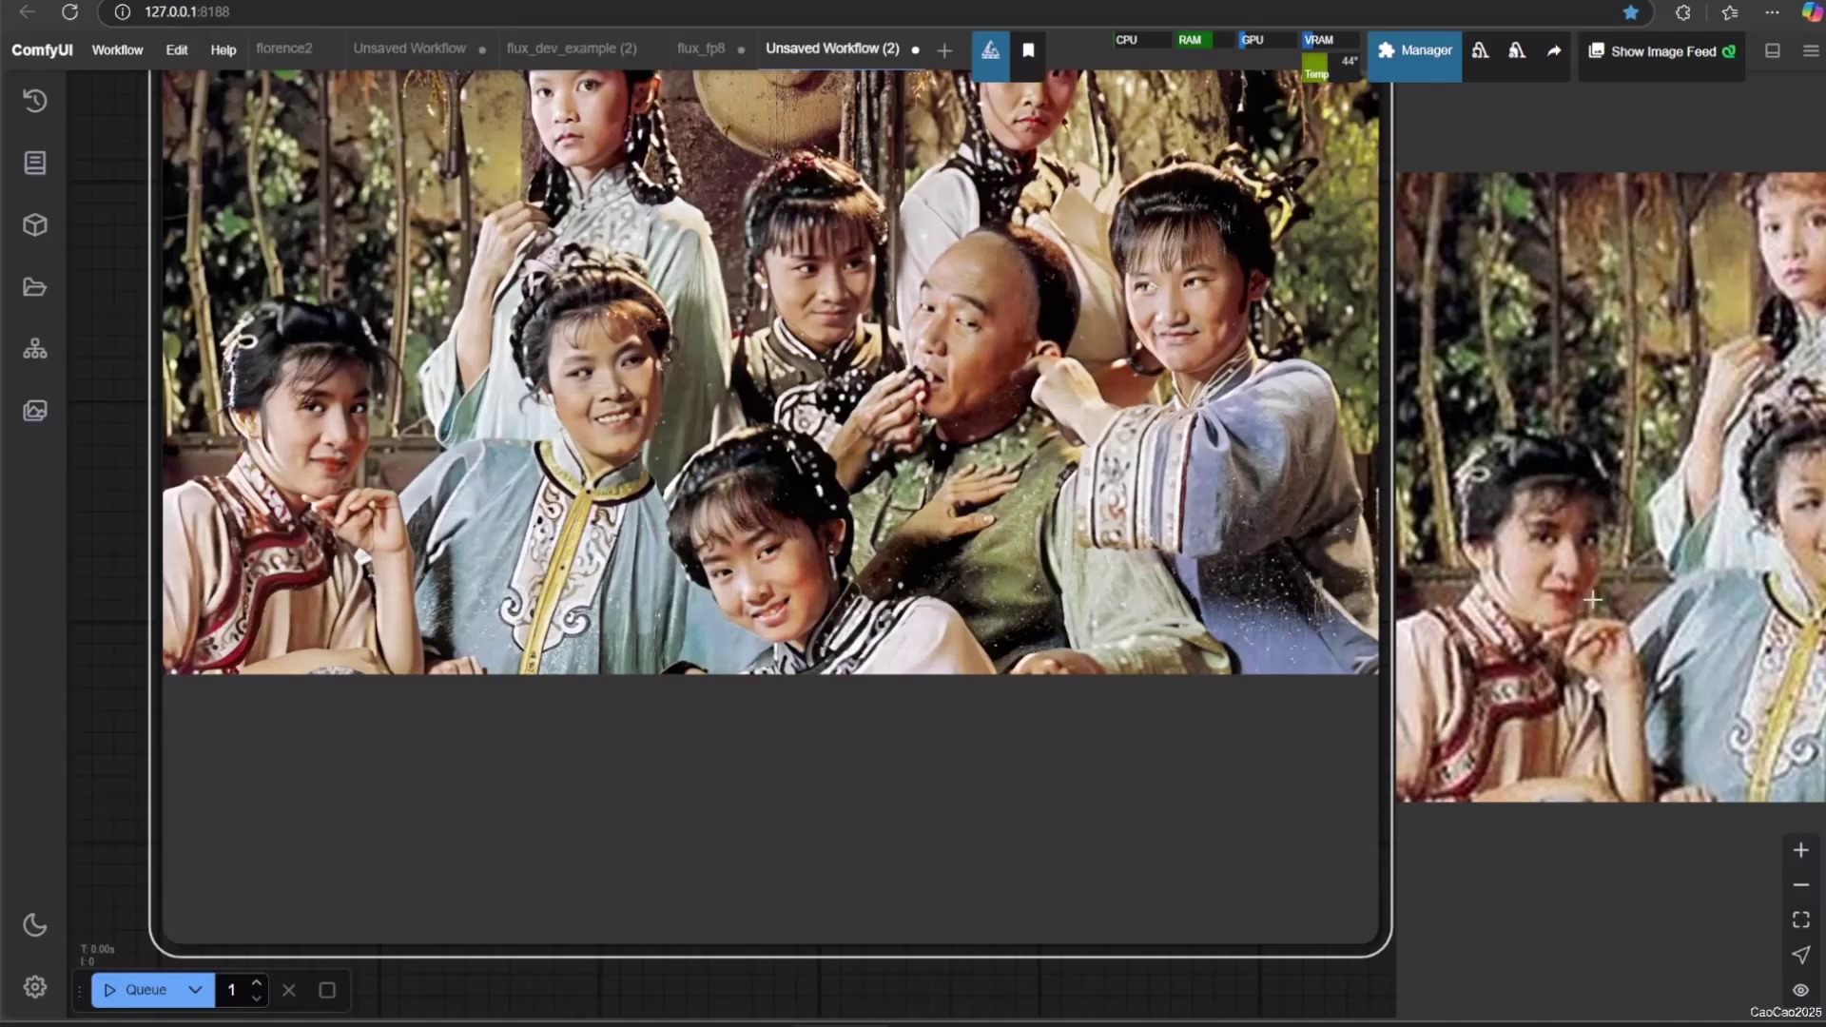
Step: Compare the faces and background along the group photo's upper area between original and upscaled versions in the Image Comparer
scroll(1567, 474, up, 2)
scroll(1562, 480, down, 3)
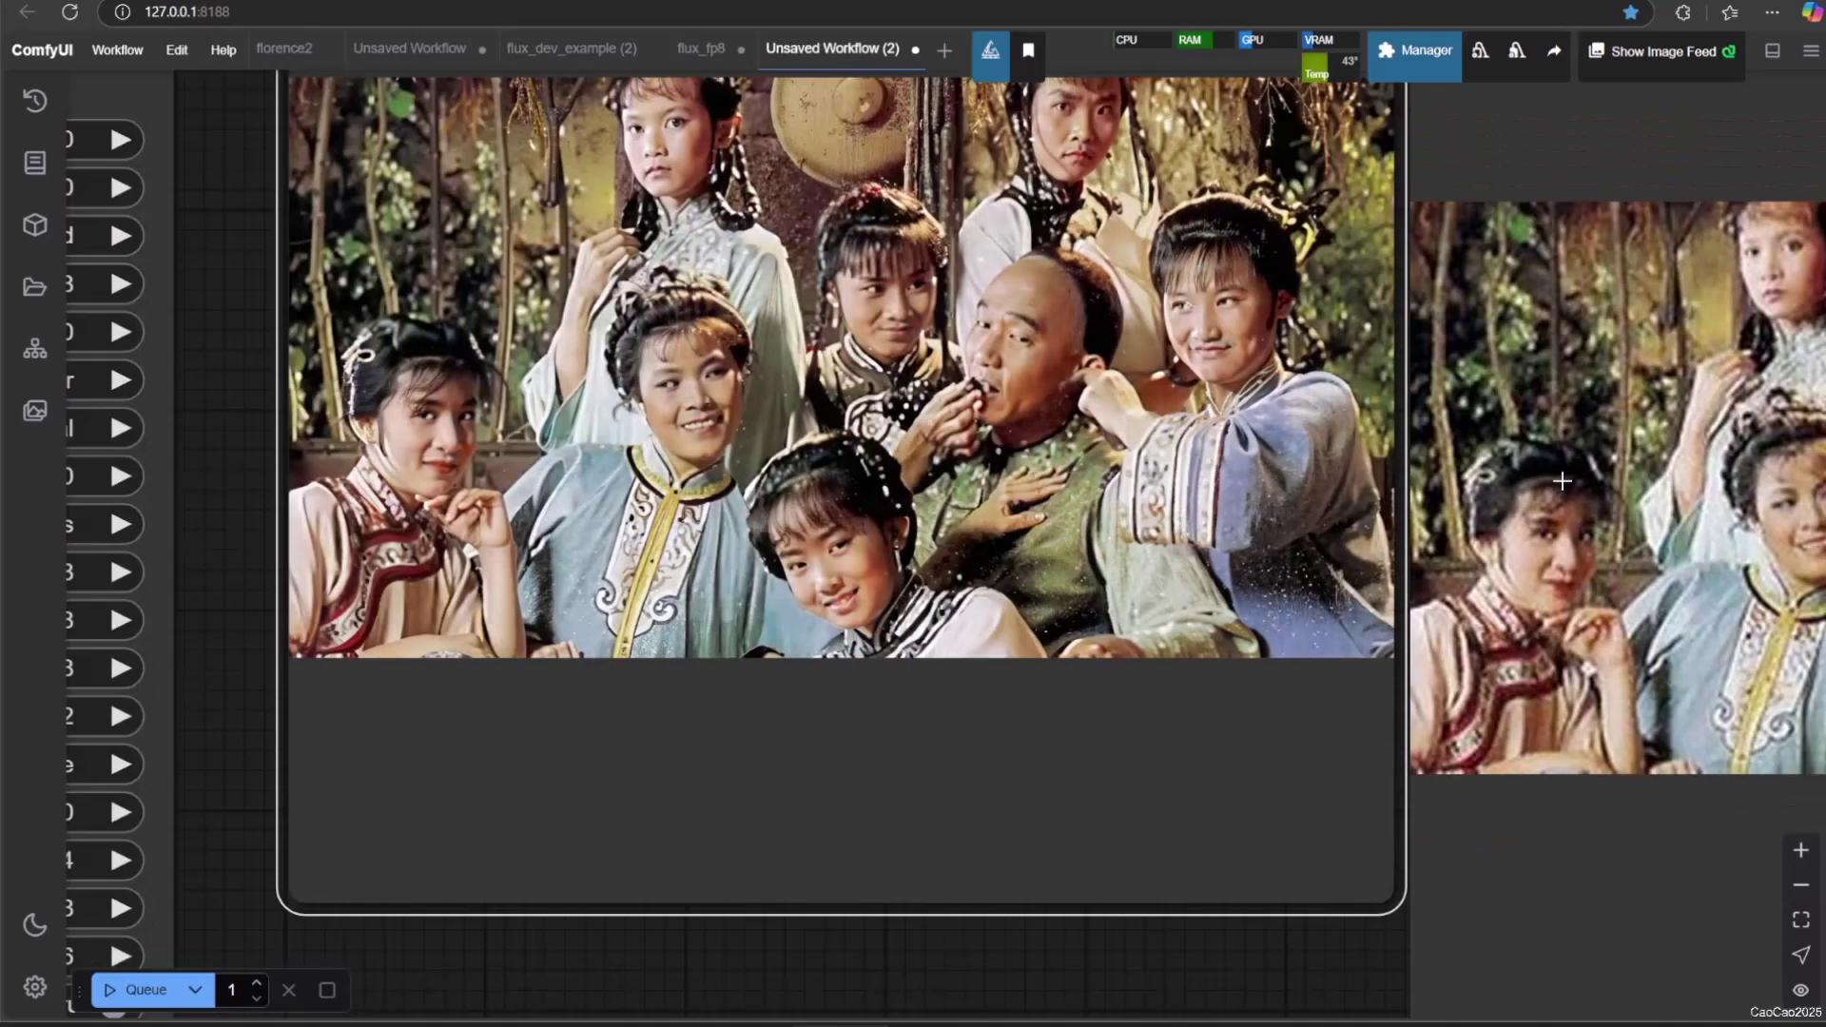
drag(259, 336, 80, 628)
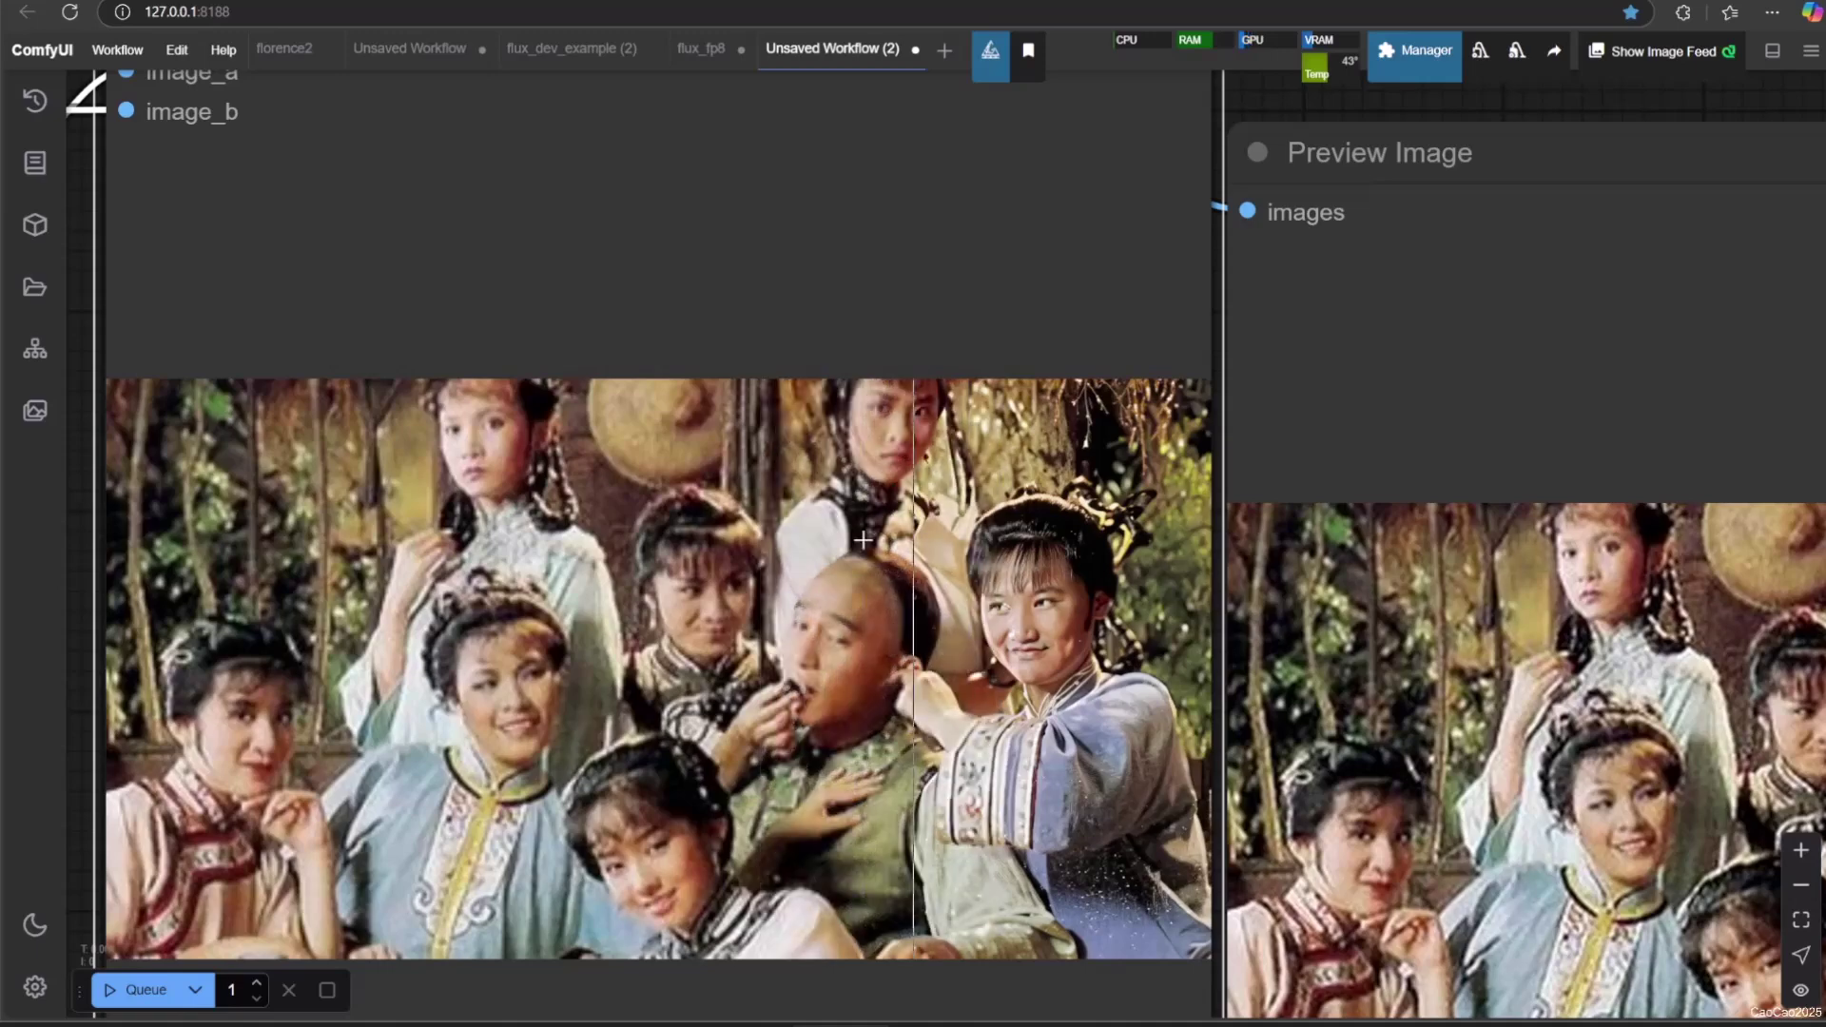
scroll(924, 415, up, 5)
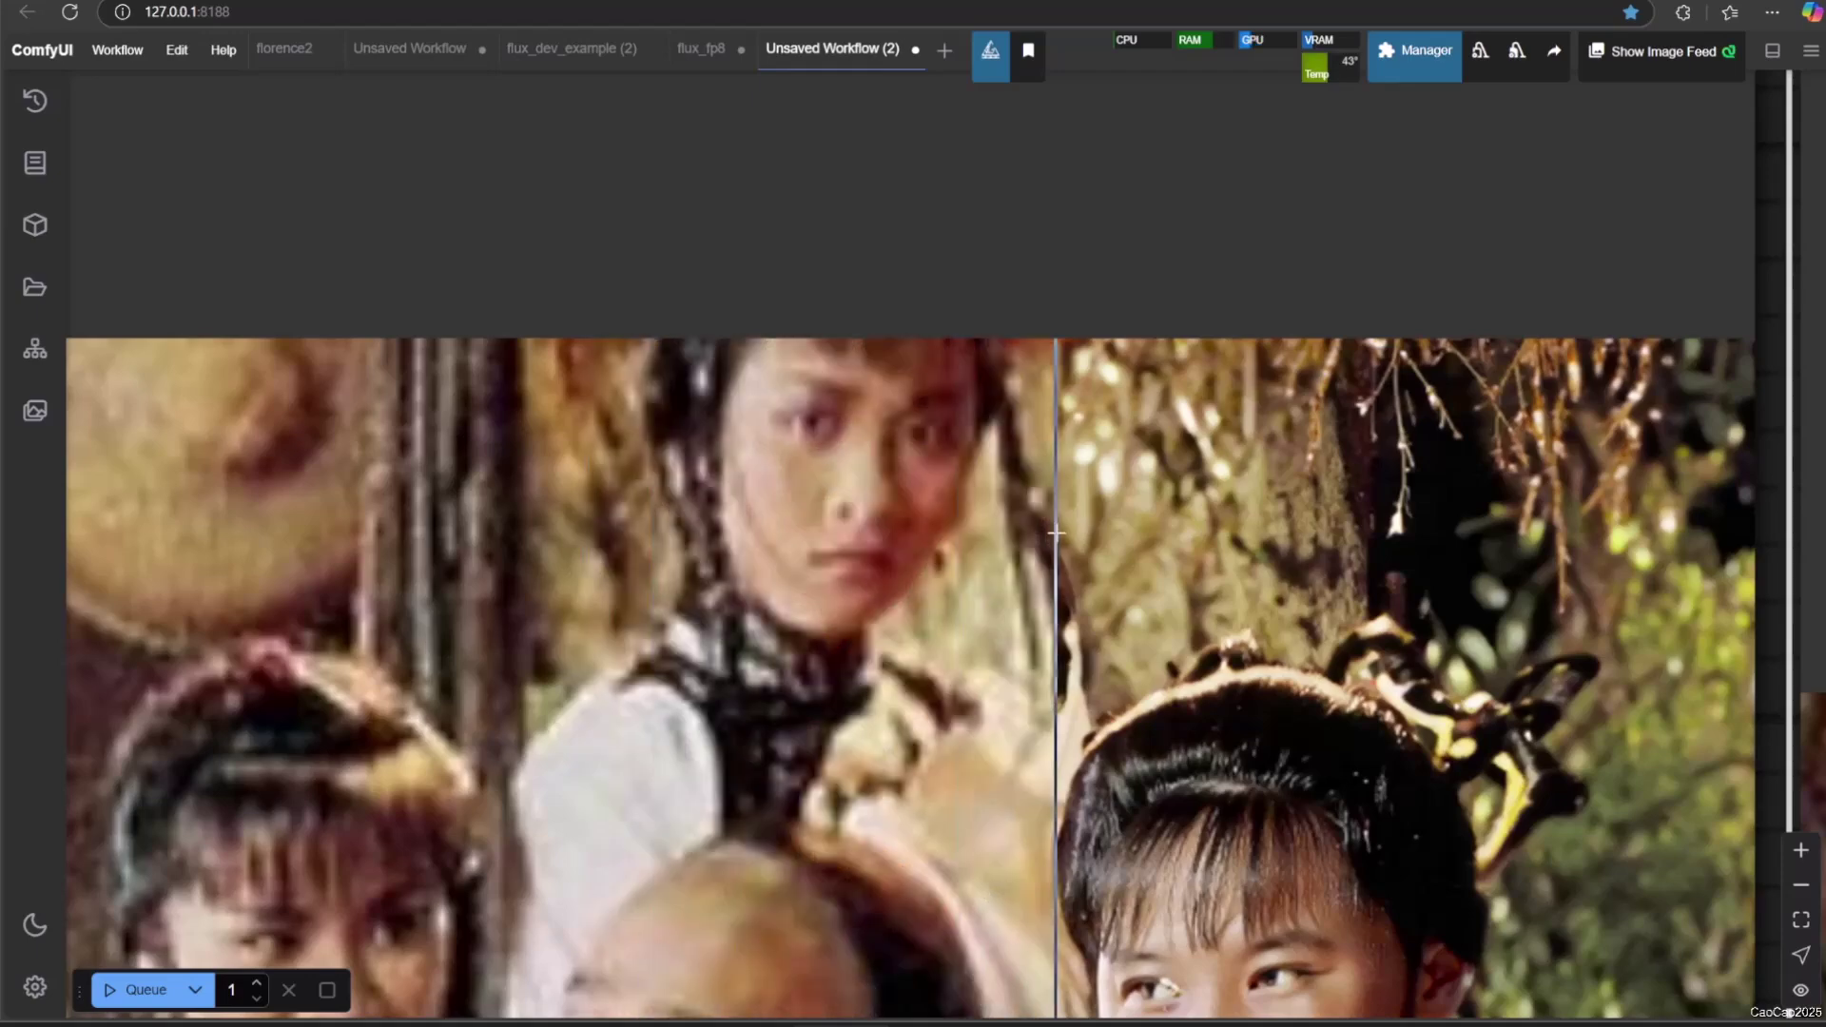
scroll(690, 538, down, 2)
scroll(677, 646, down, 2)
scroll(673, 941, up, 2)
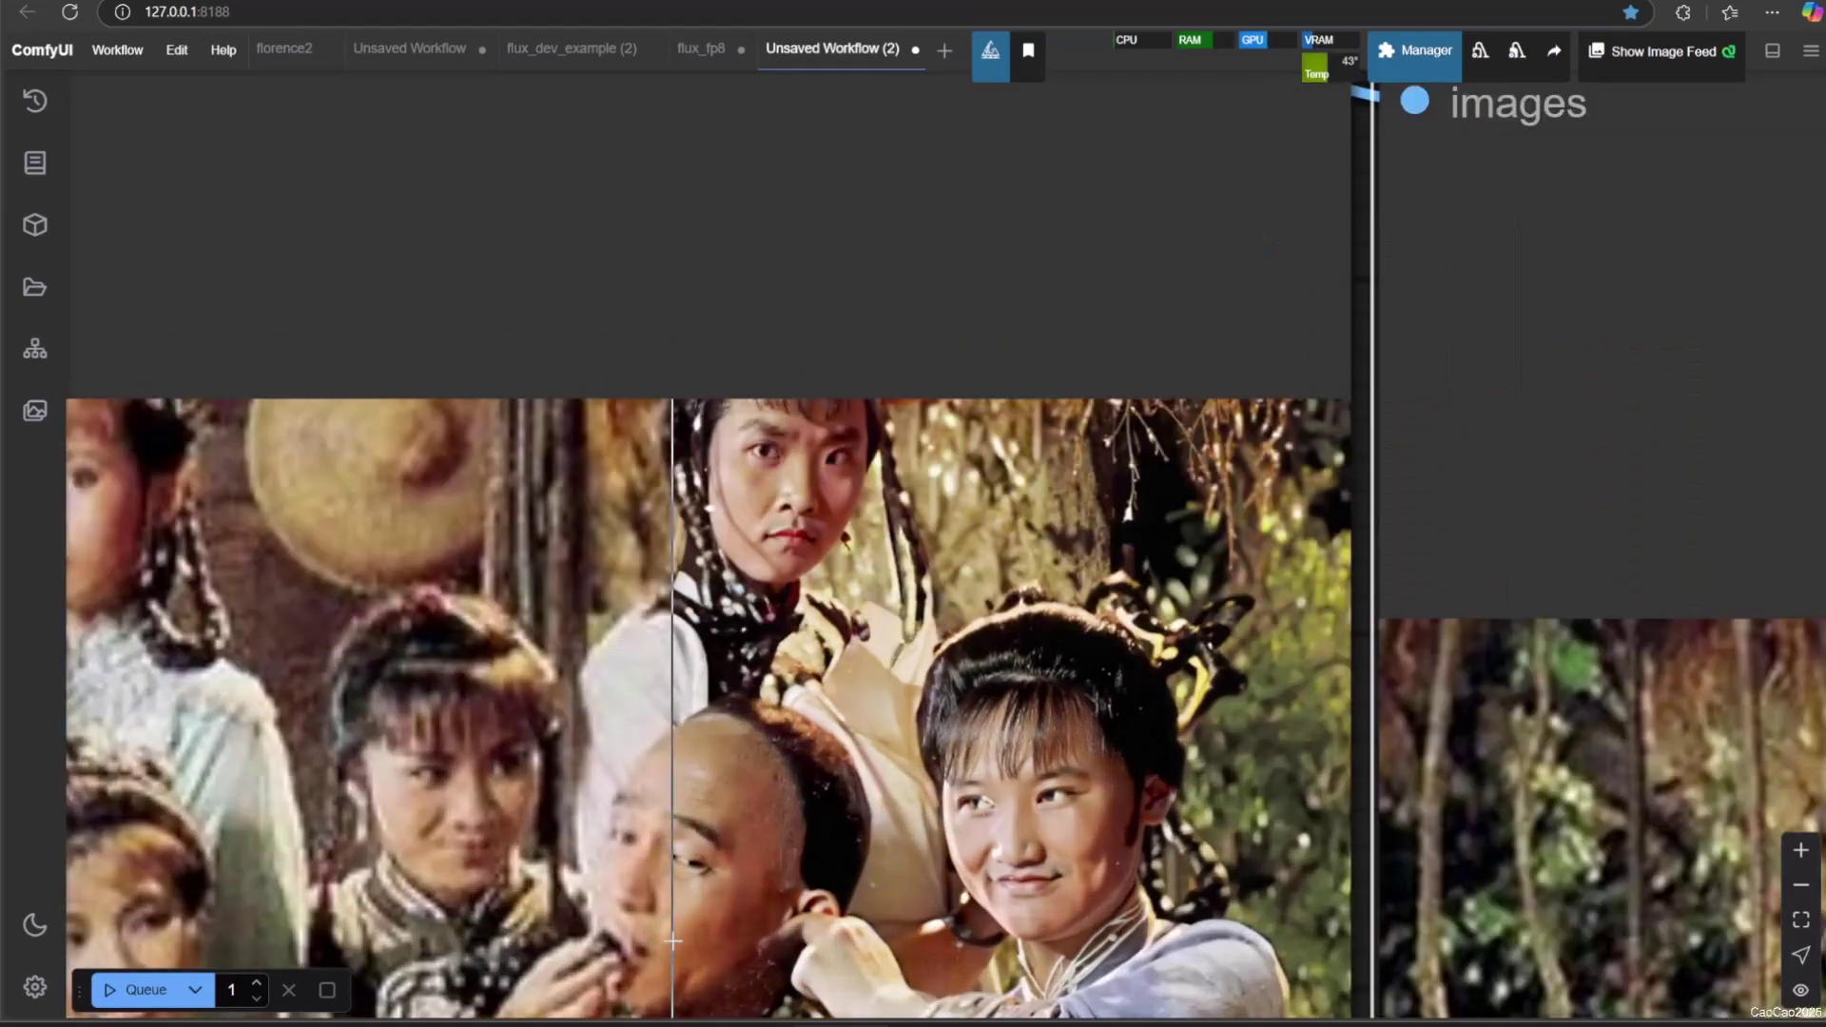
scroll(673, 941, down, 3)
scroll(637, 913, down, 3)
scroll(456, 751, up, 5)
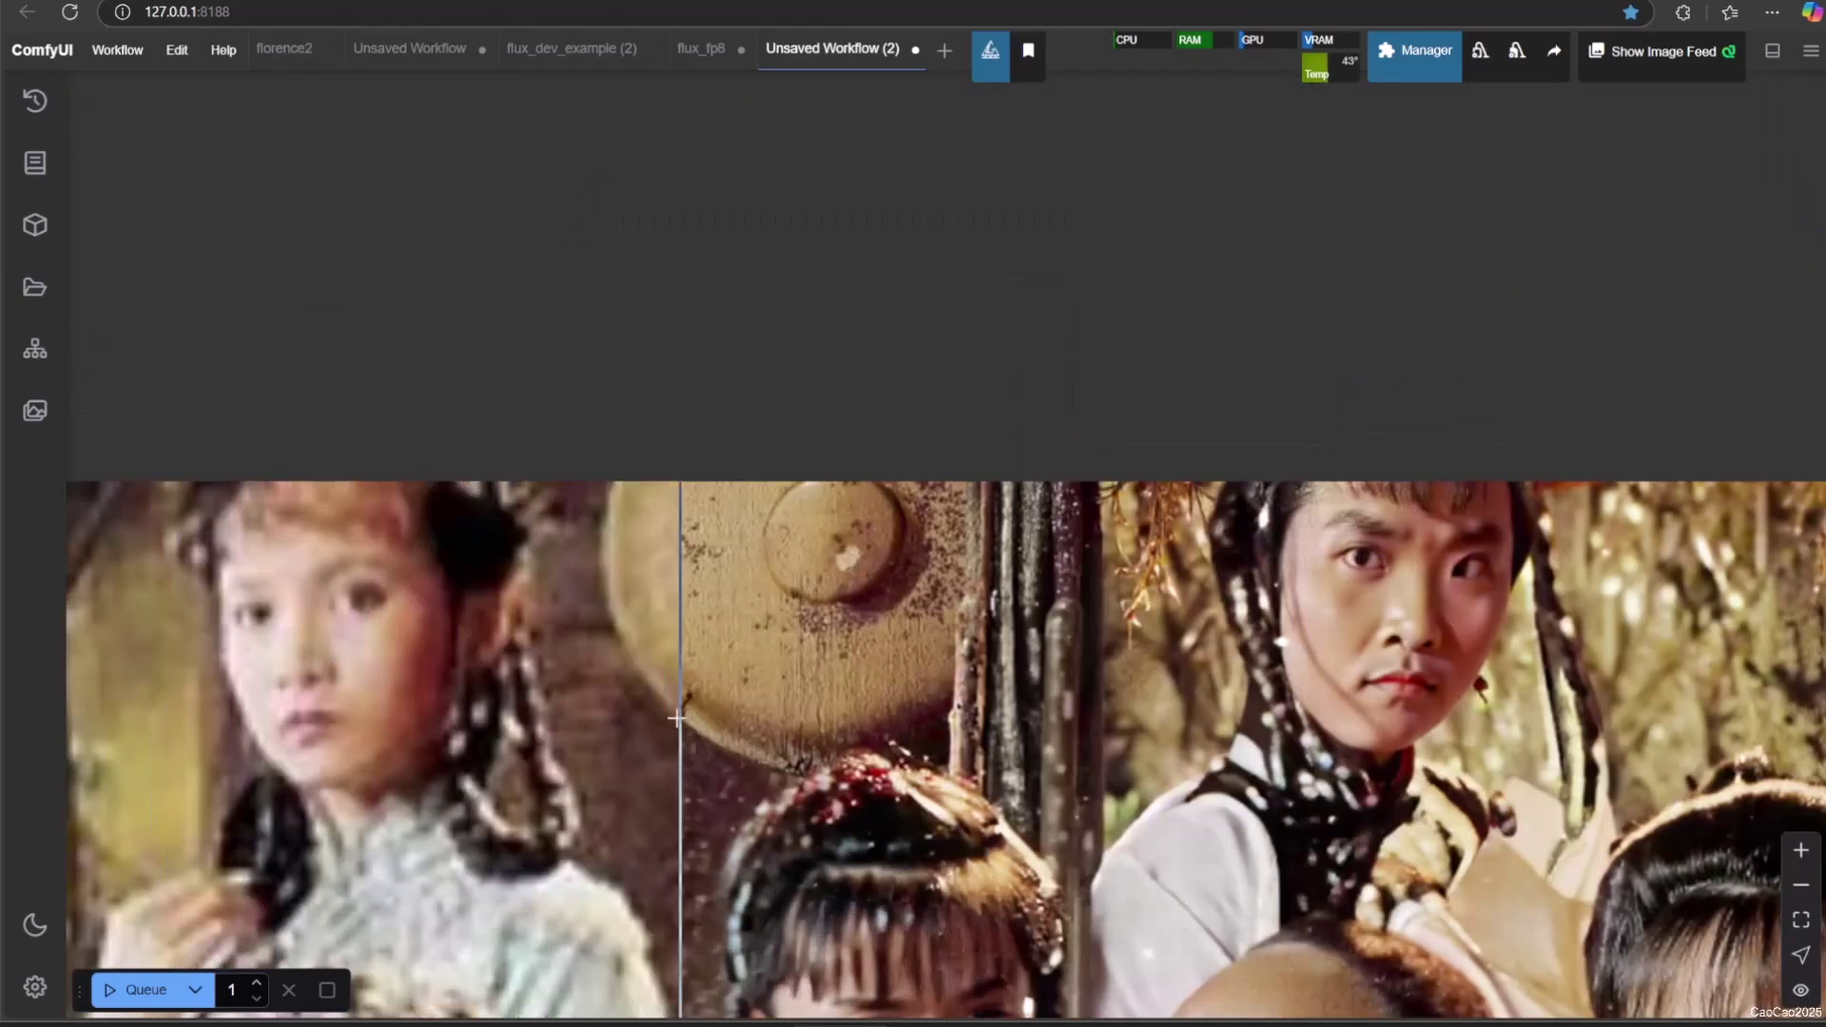
scroll(182, 717, down, 5)
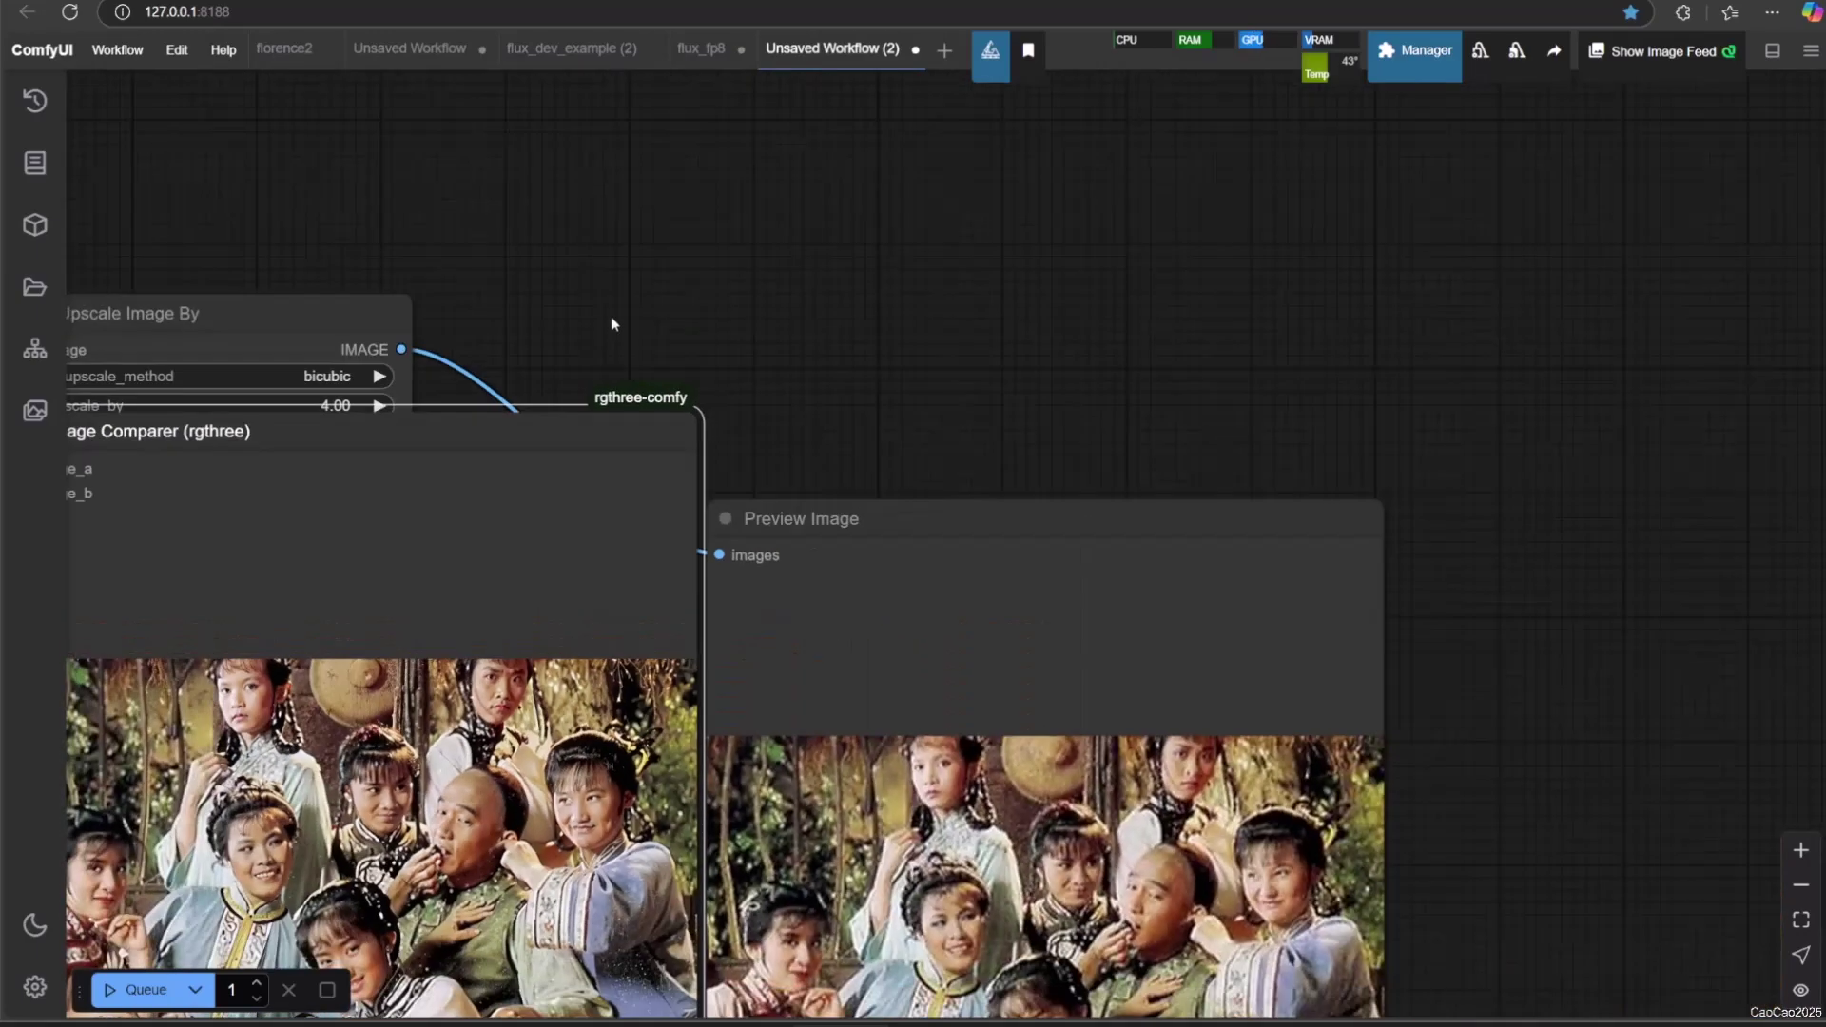
Step: Examine the faces and embroidered costumes of the seated women in the Image Comparer, original against upscaled
drag(611, 318, 1420, 59)
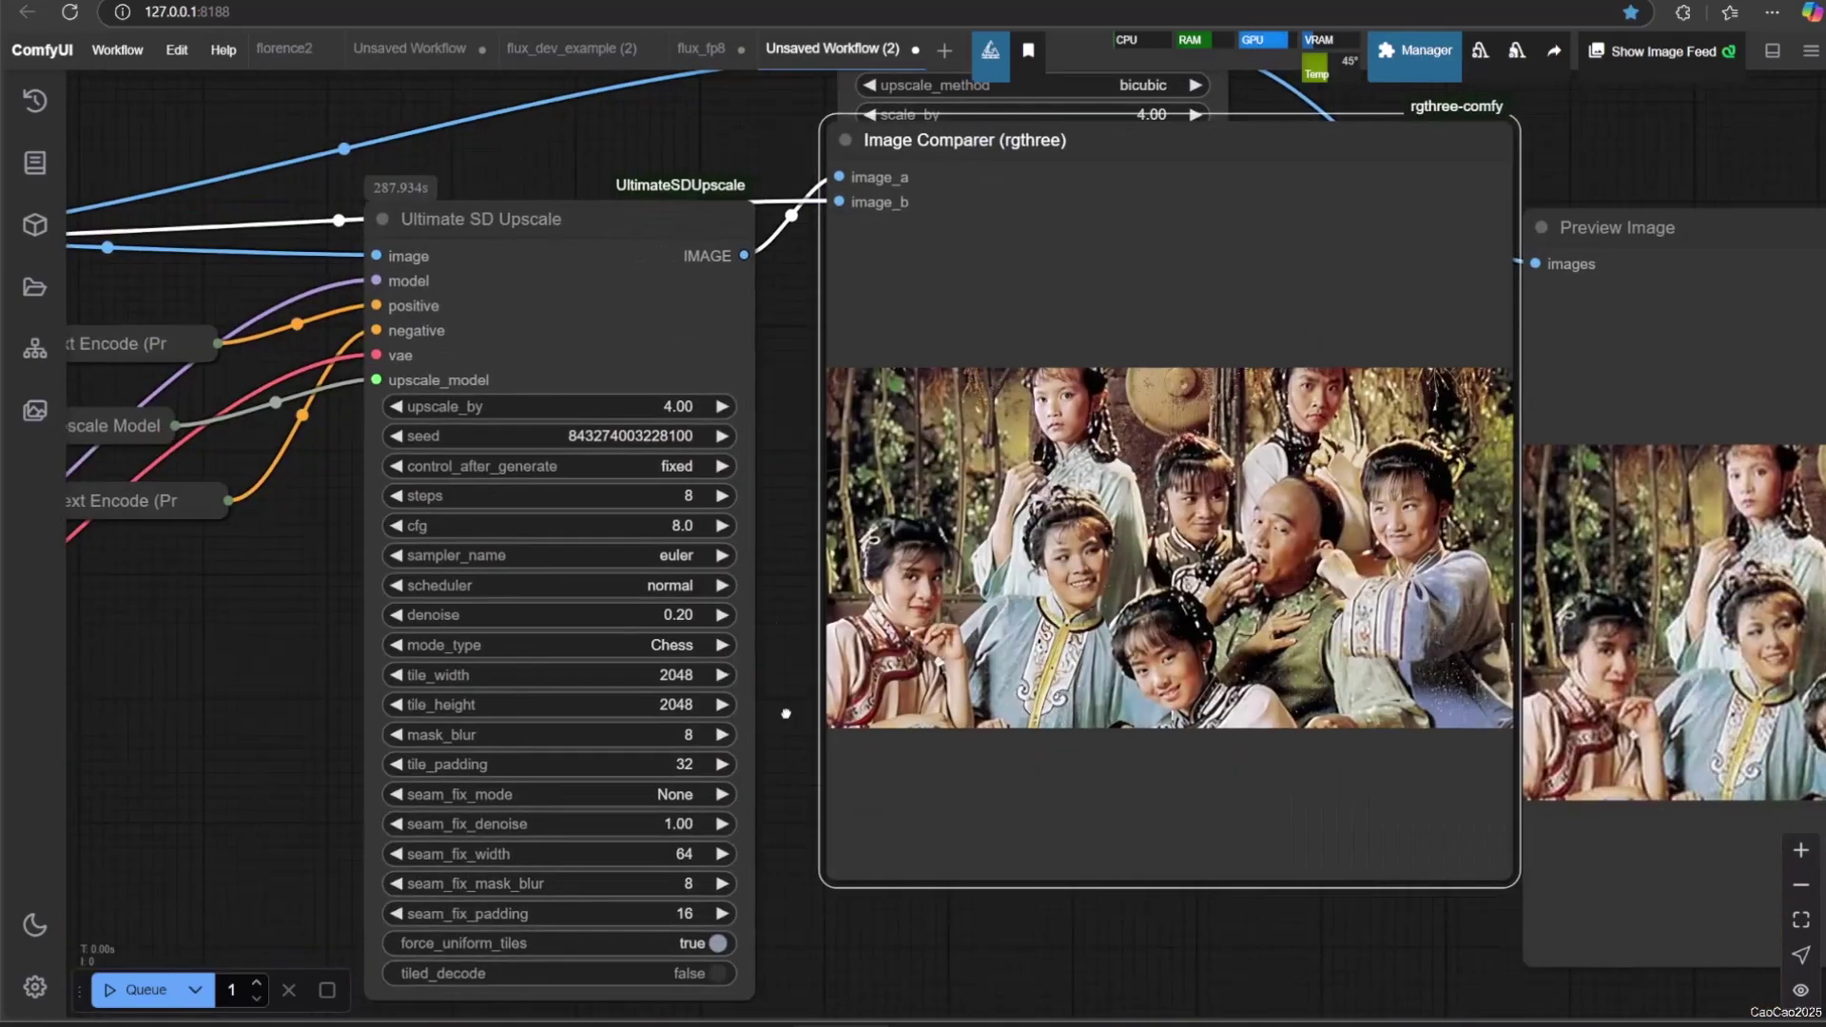
drag(785, 712, 734, 478)
scroll(751, 386, up, 5)
drag(751, 386, 530, 684)
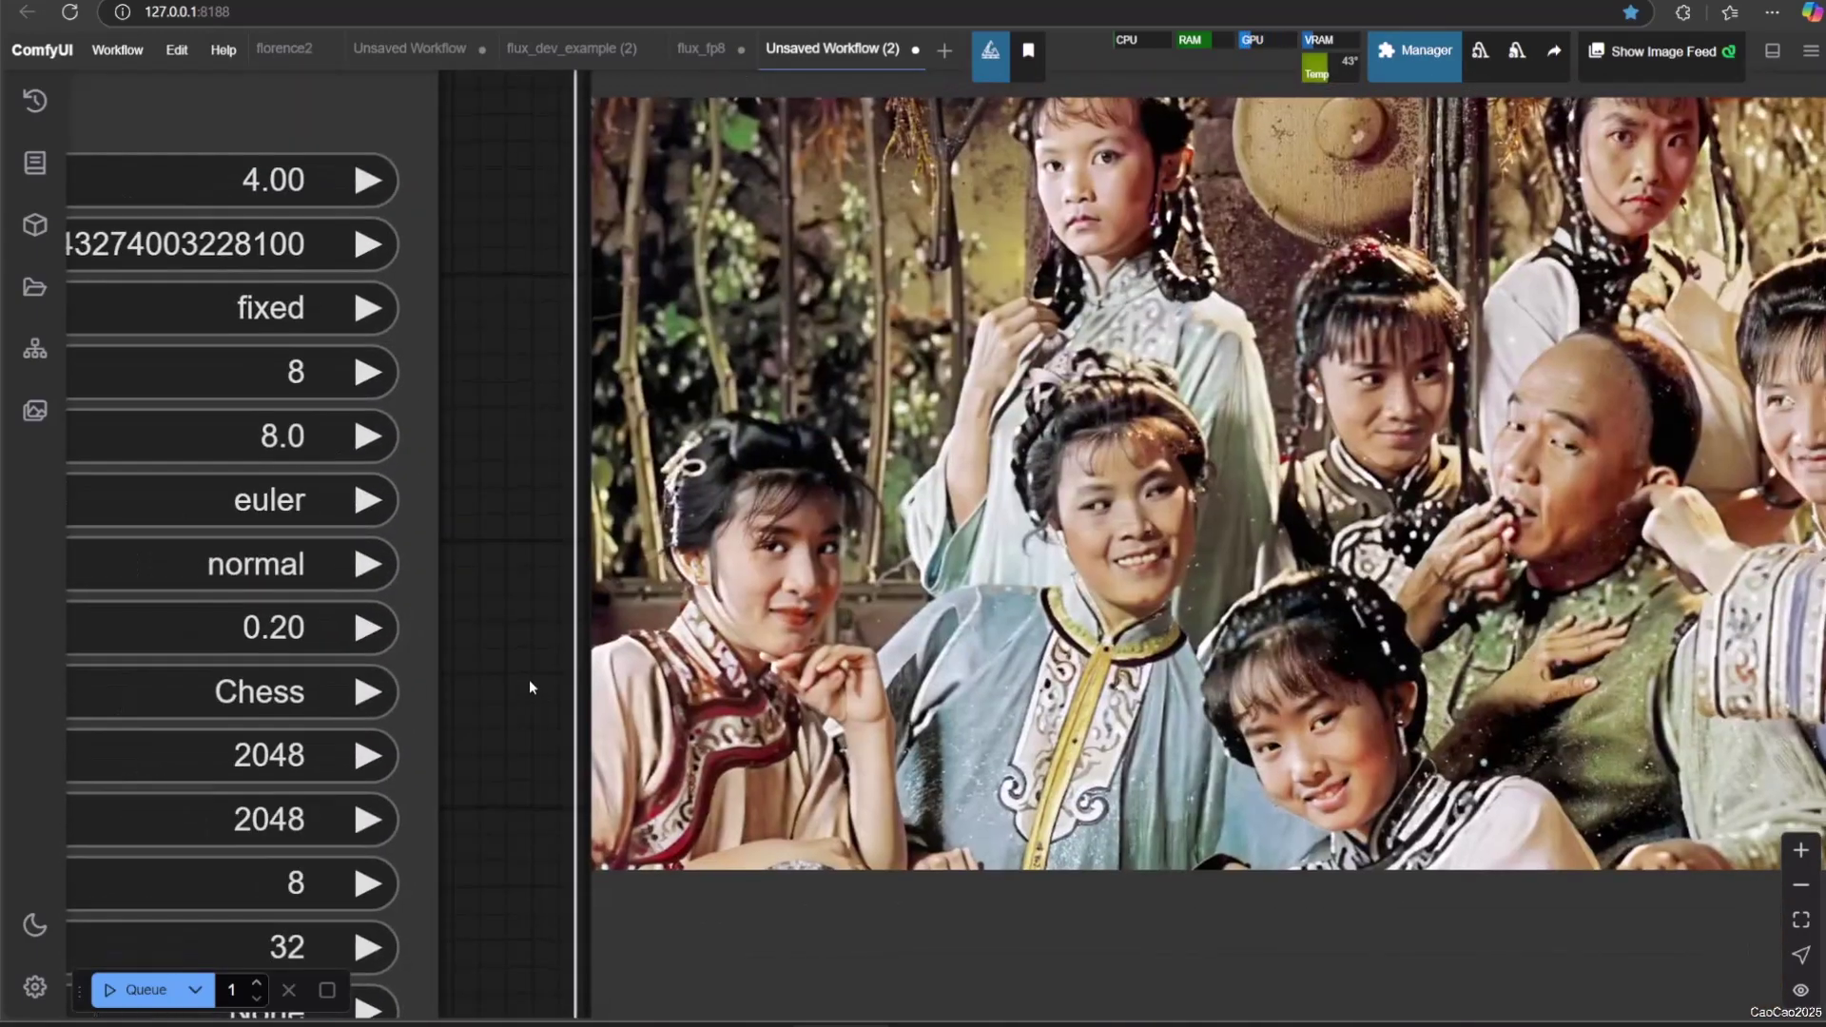
scroll(528, 679, up, 2)
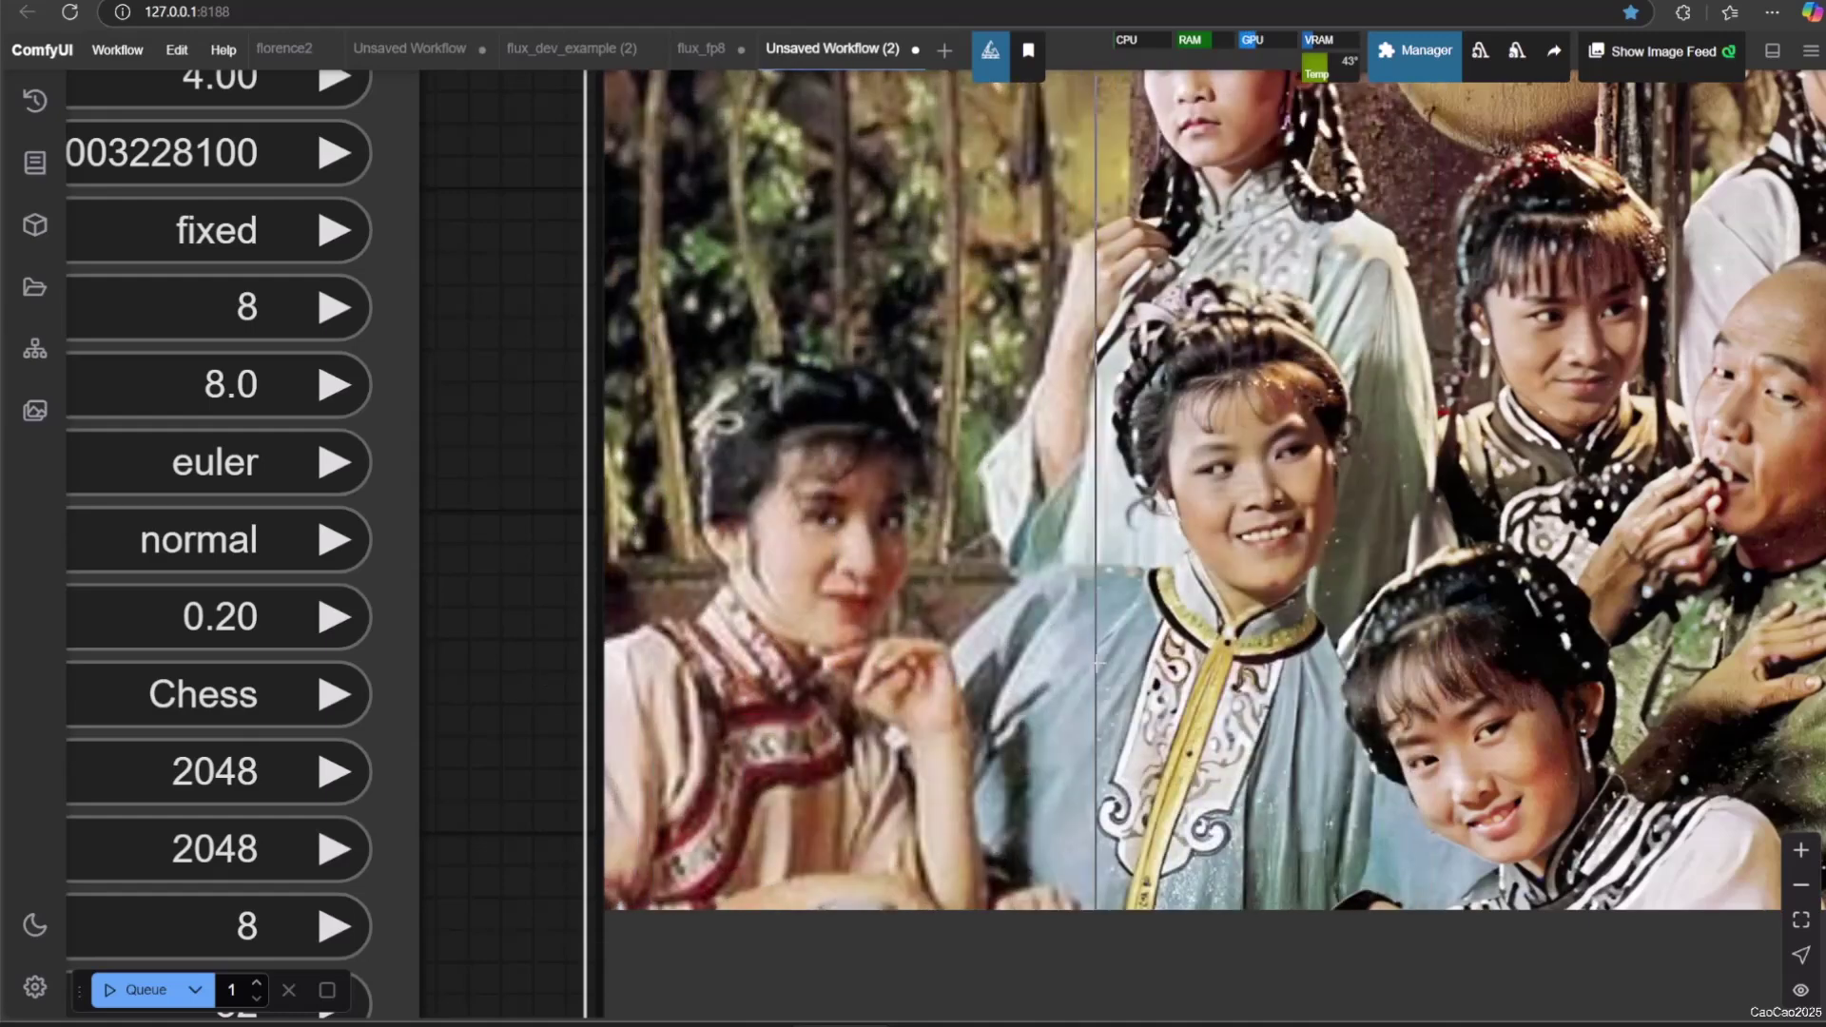
scroll(1103, 656, down, 3)
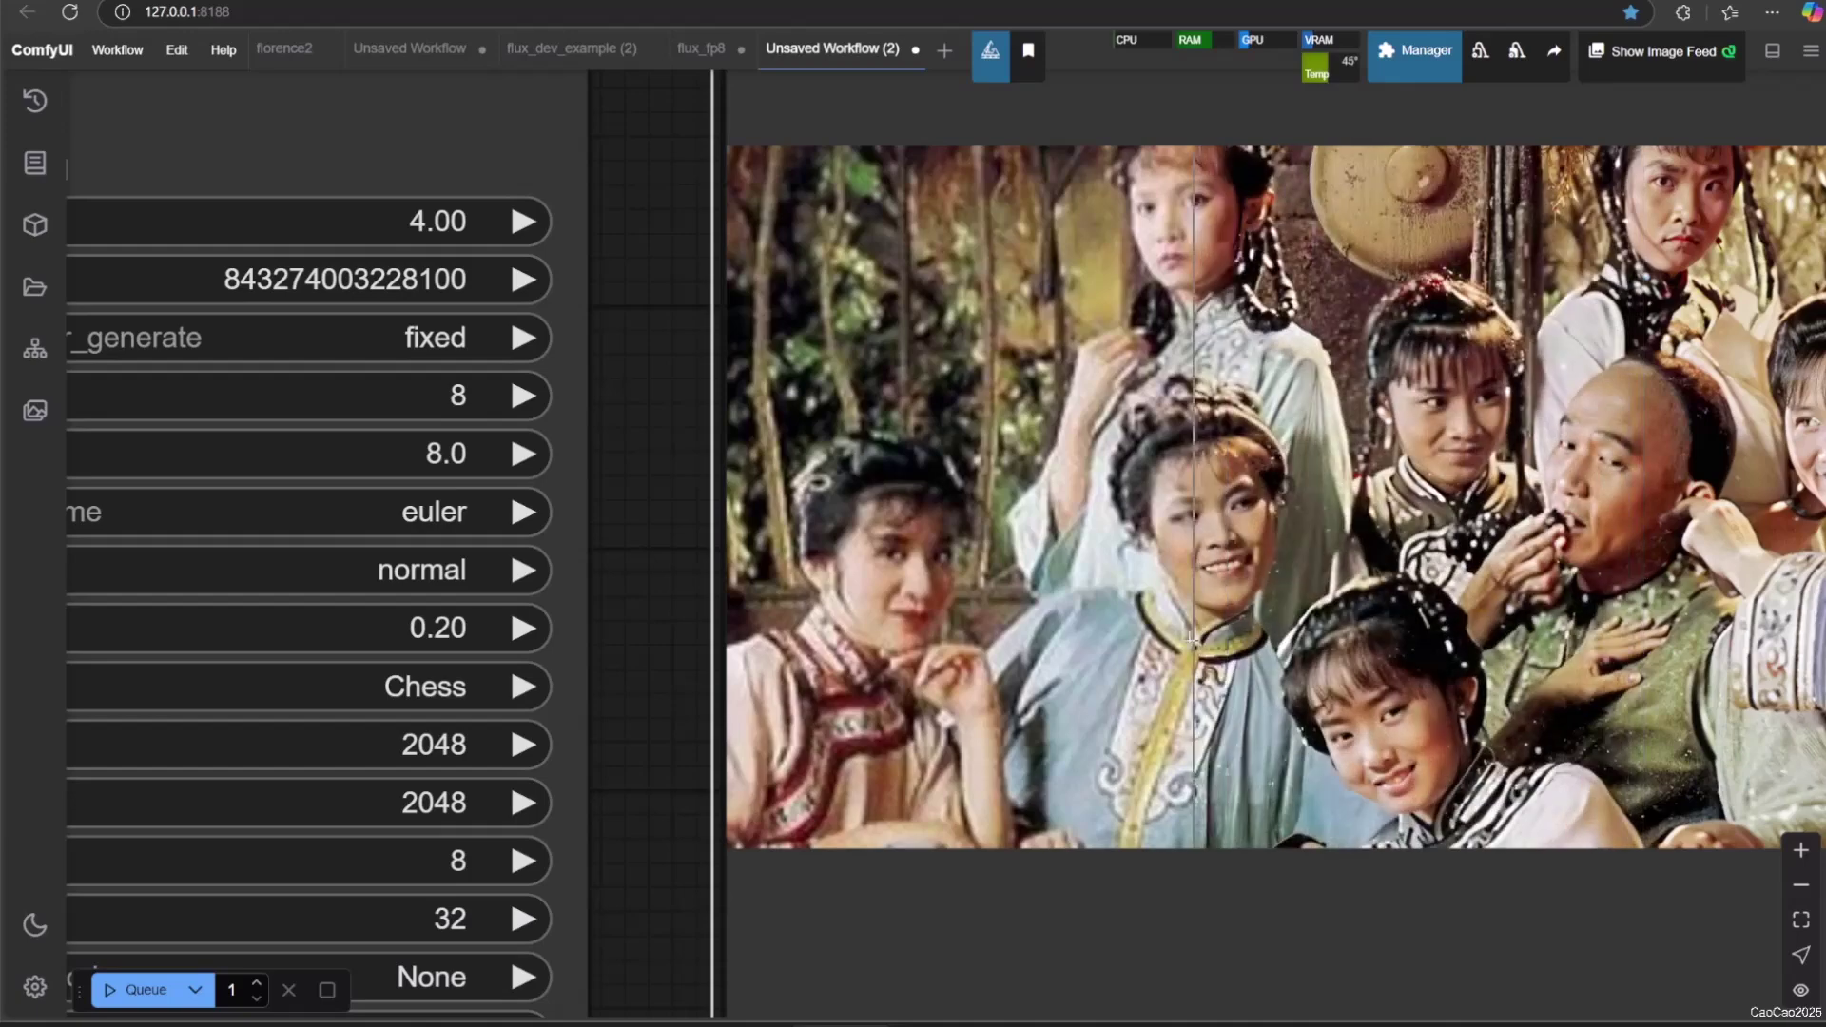
scroll(1182, 639, down, 3)
scroll(1086, 643, down, 3)
Step: Set the Ultimate SD Upscale tile_width to 2048 (512*4) and tile_height to 3072 (768*4)
drag(888, 626, 1183, 618)
drag(528, 715, 1008, 695)
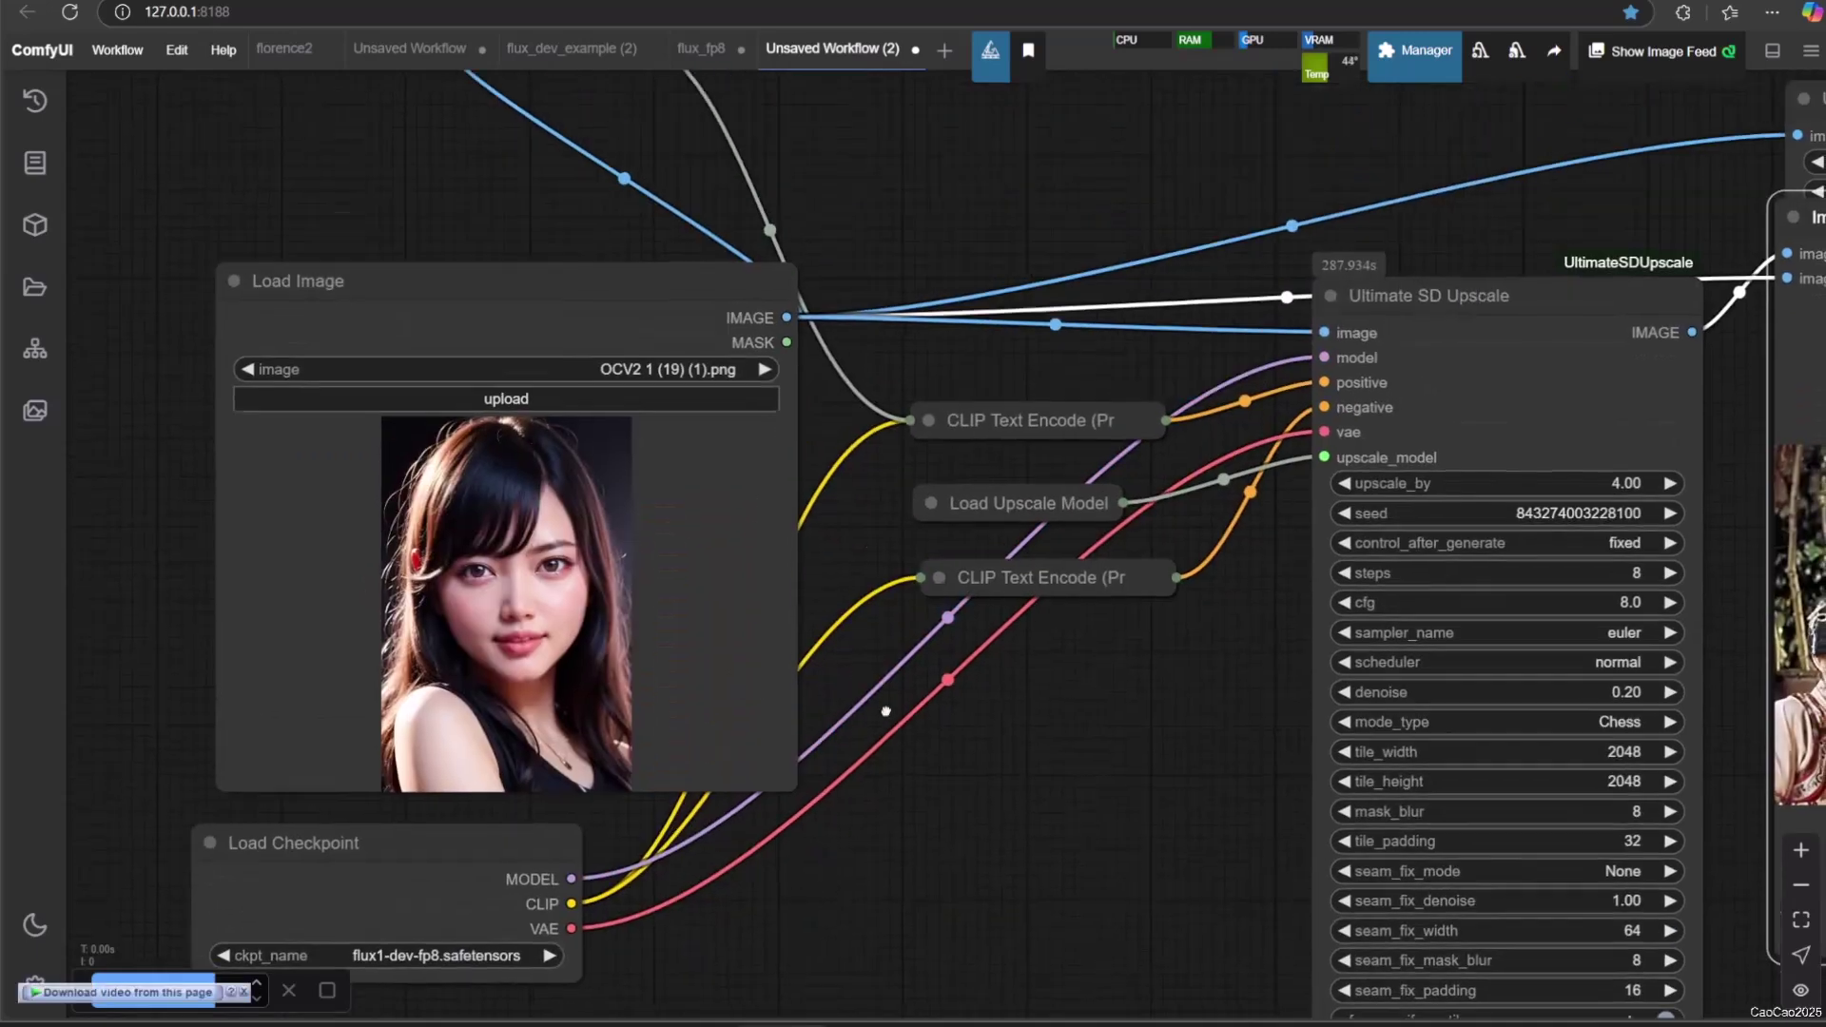
click(1464, 724)
text(512*)
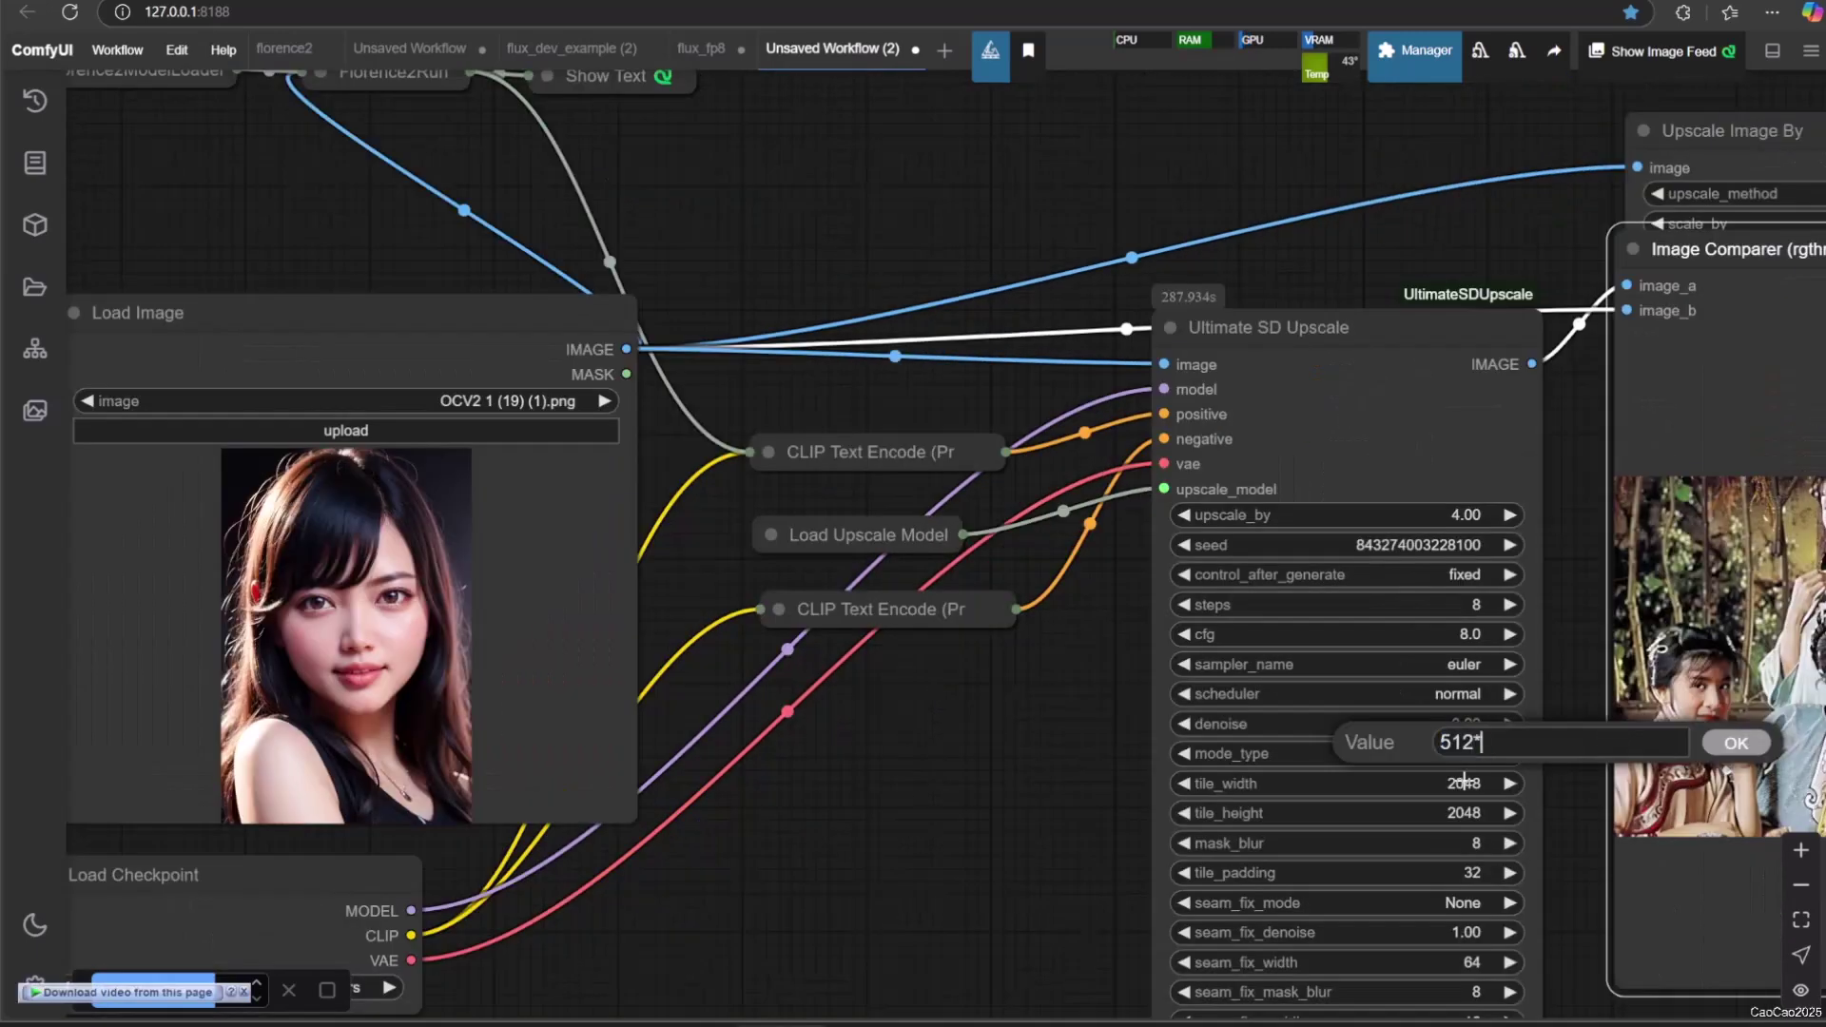
key(Return)
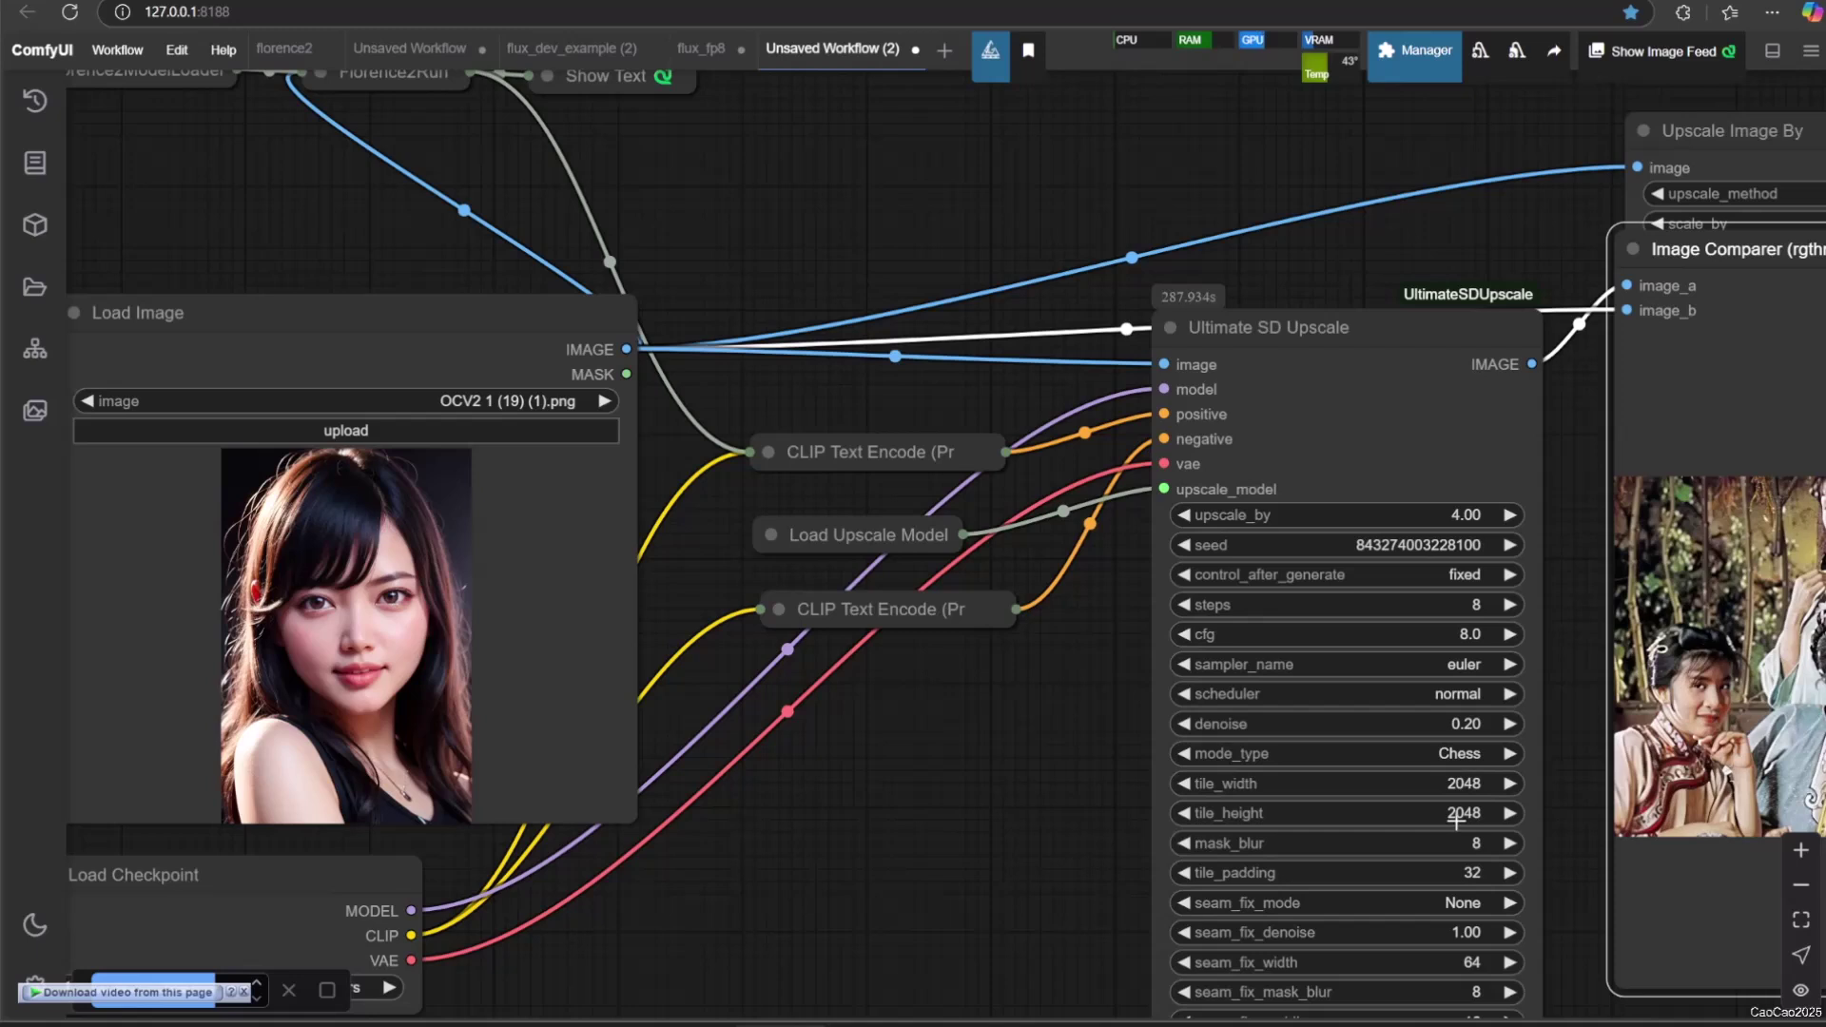
click(1459, 813)
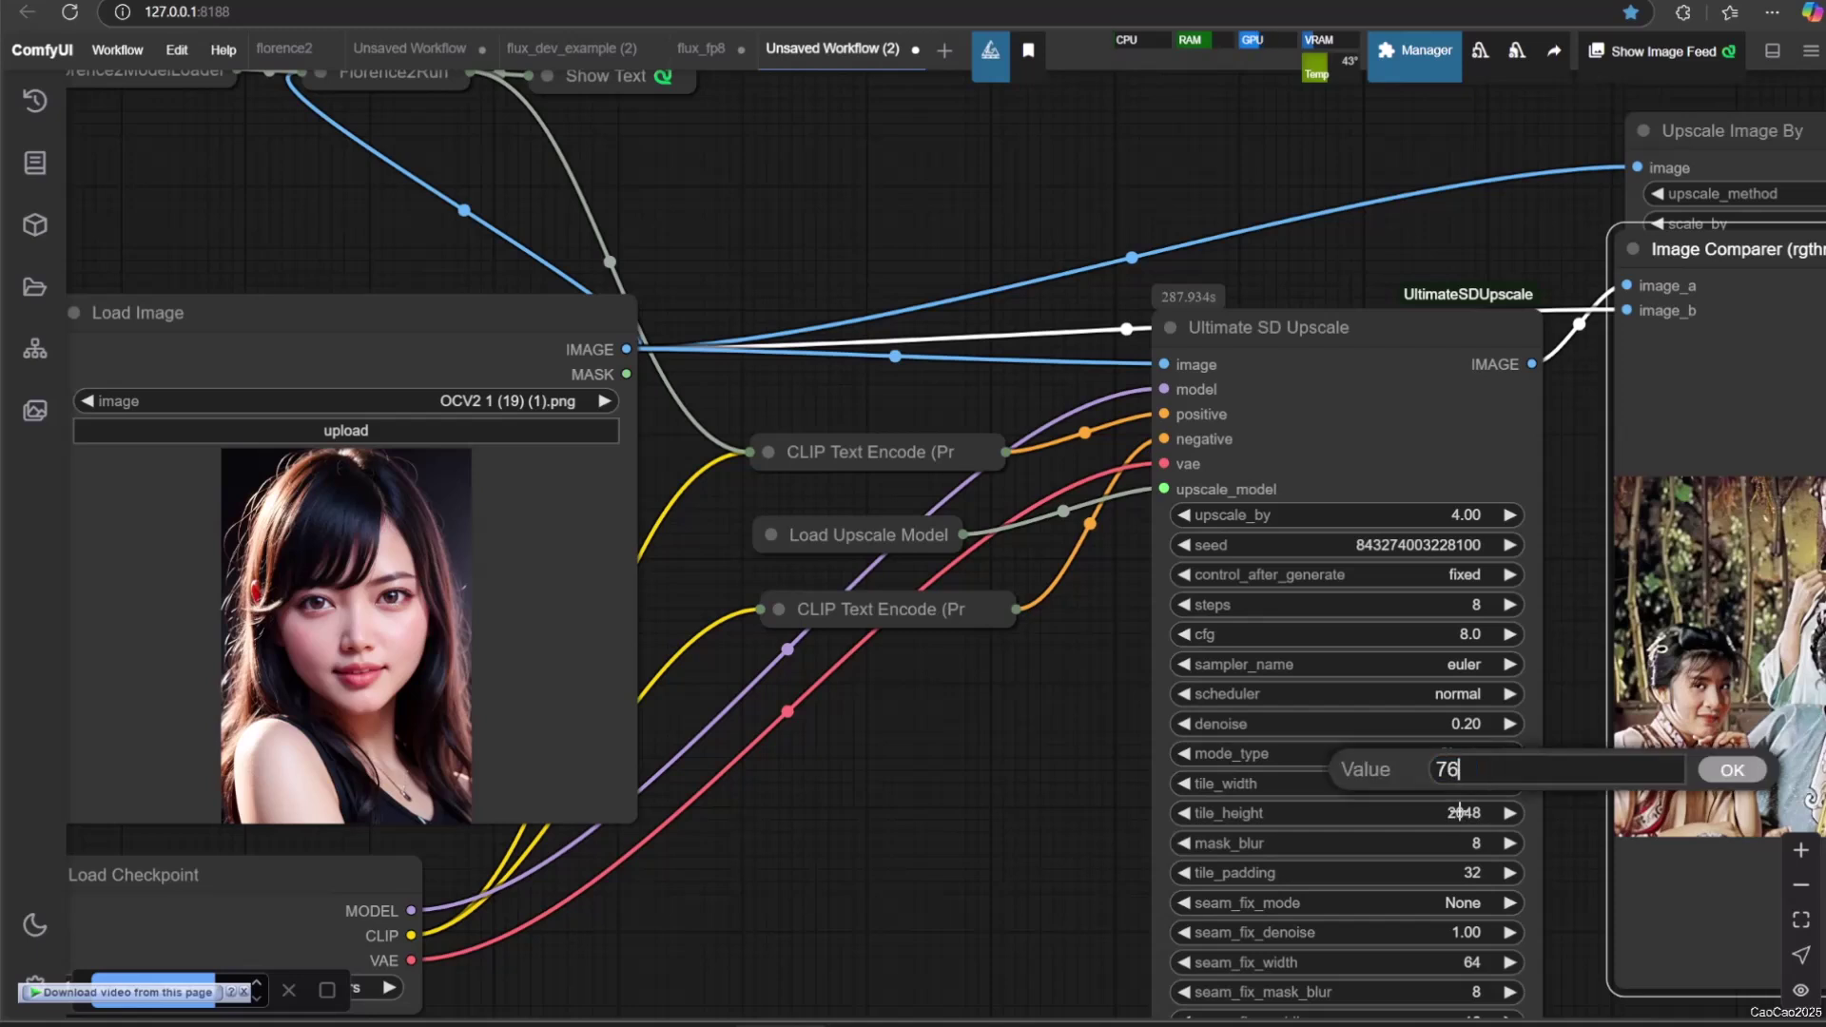
text(768*4)
key(Return)
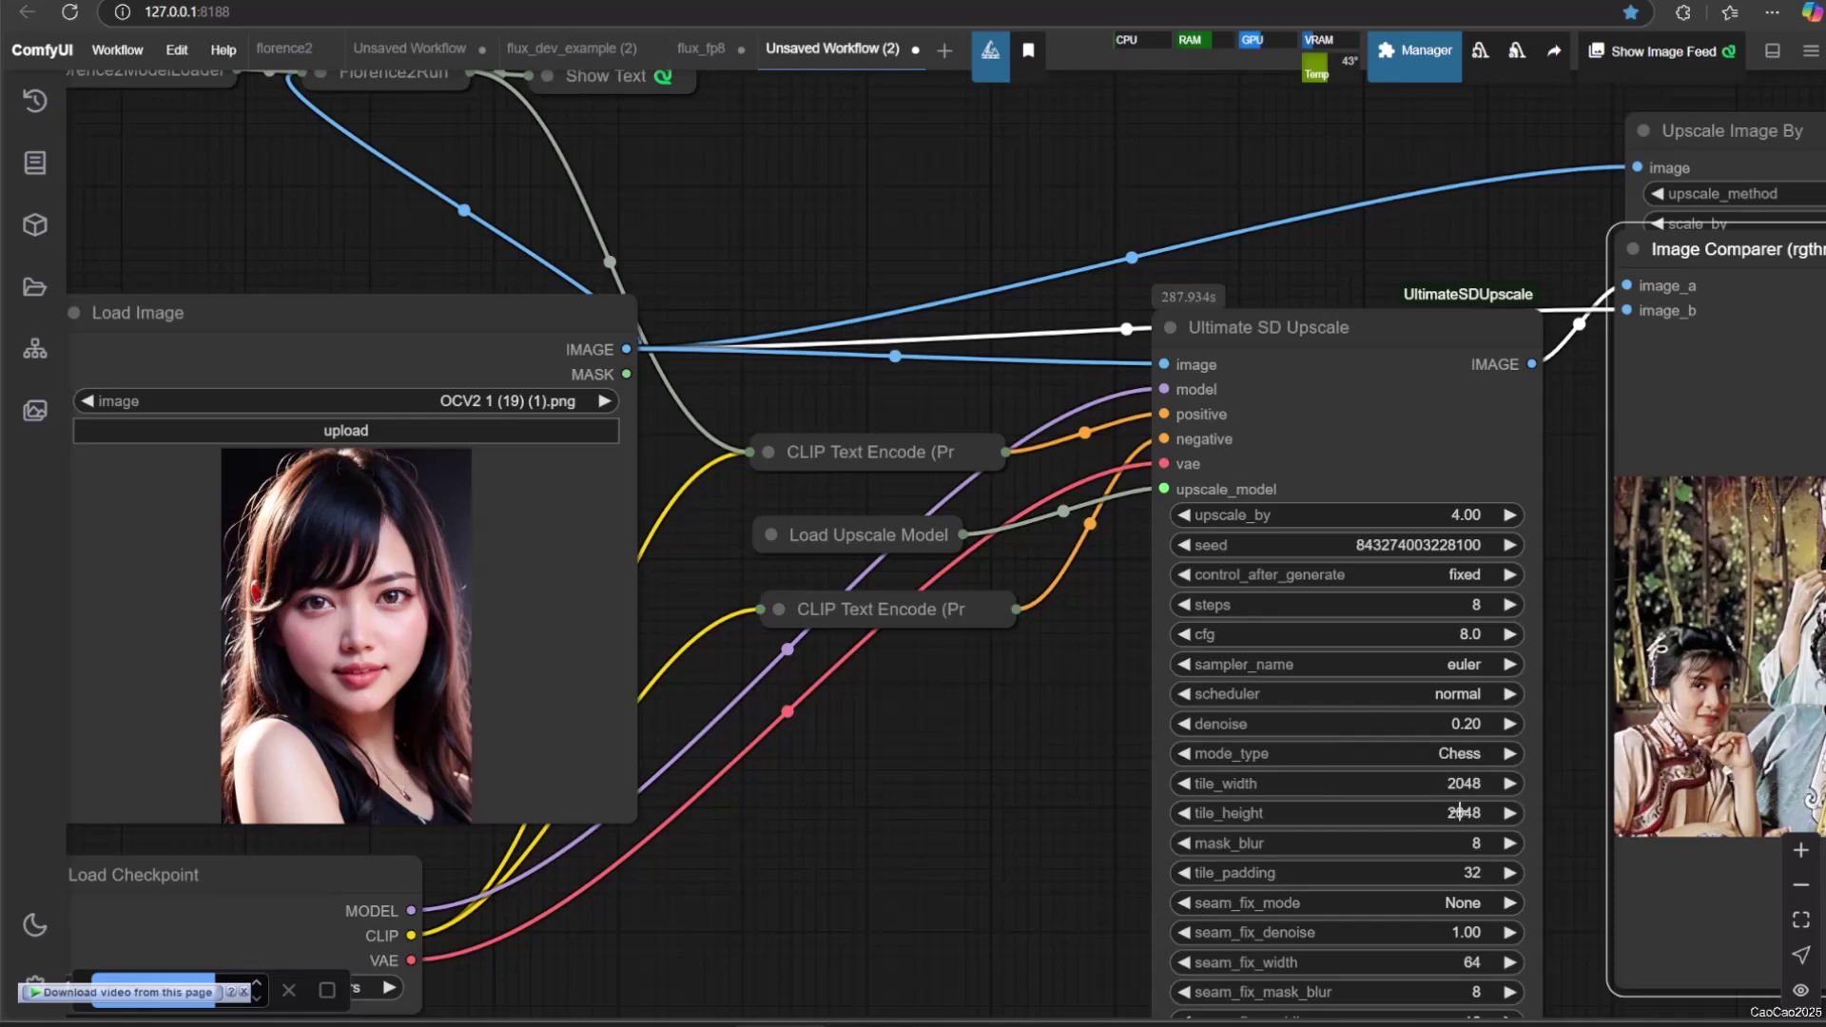
Step: Examine the eyes, nose and lips of the upscaled portrait in the Image Comparer and against the Preview Image
drag(995, 193, 721, 210)
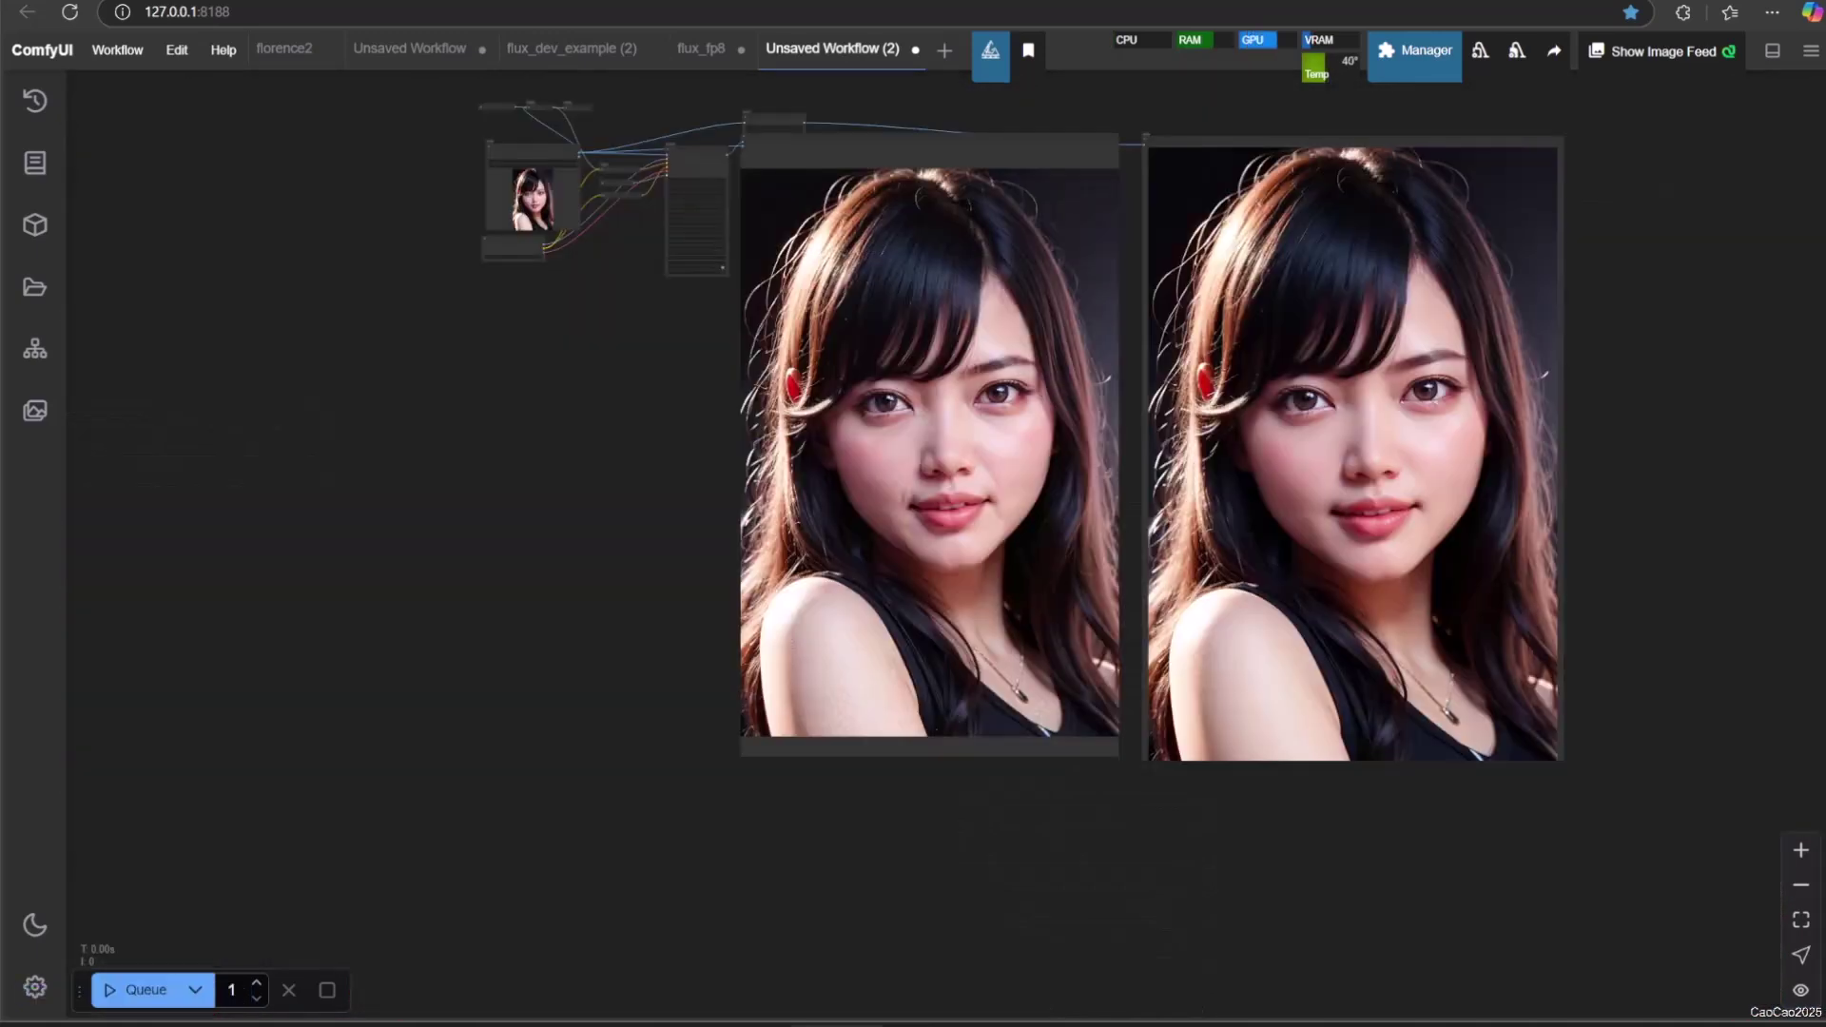
scroll(317, 314, up, 6)
drag(722, 664, 55, 549)
scroll(93, 533, up, 2)
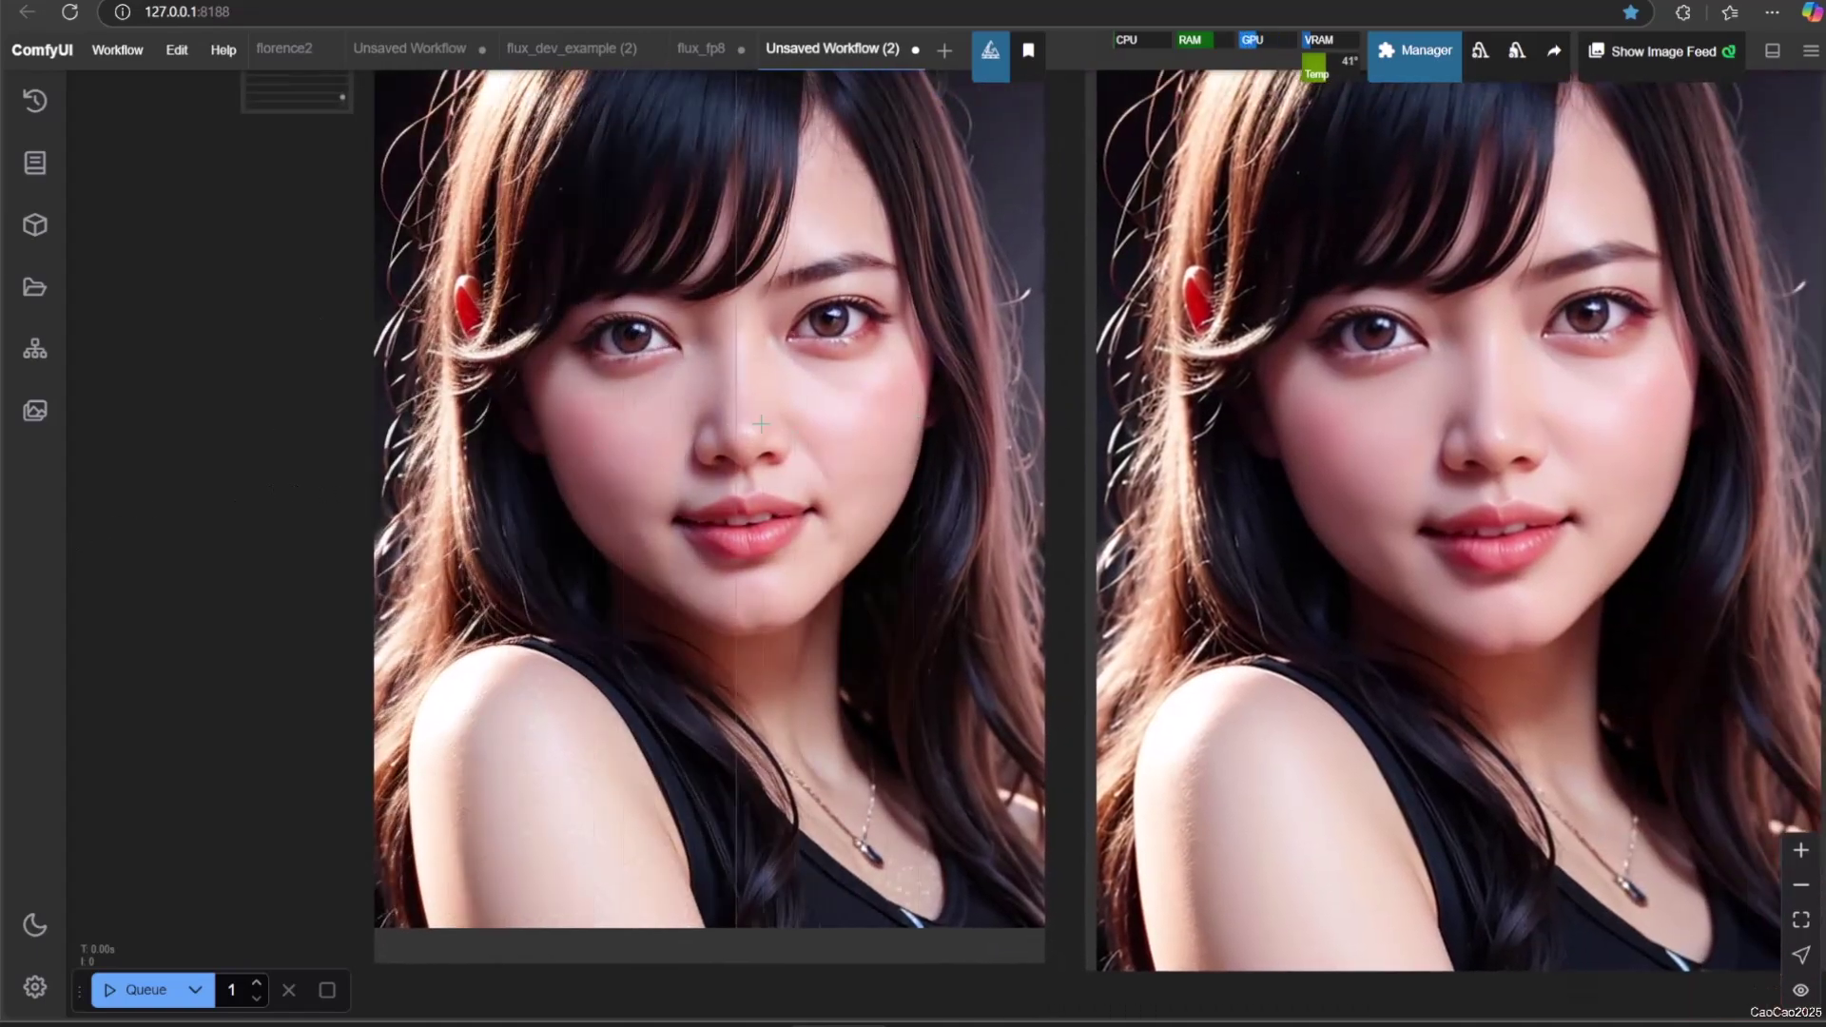
scroll(760, 422, up, 5)
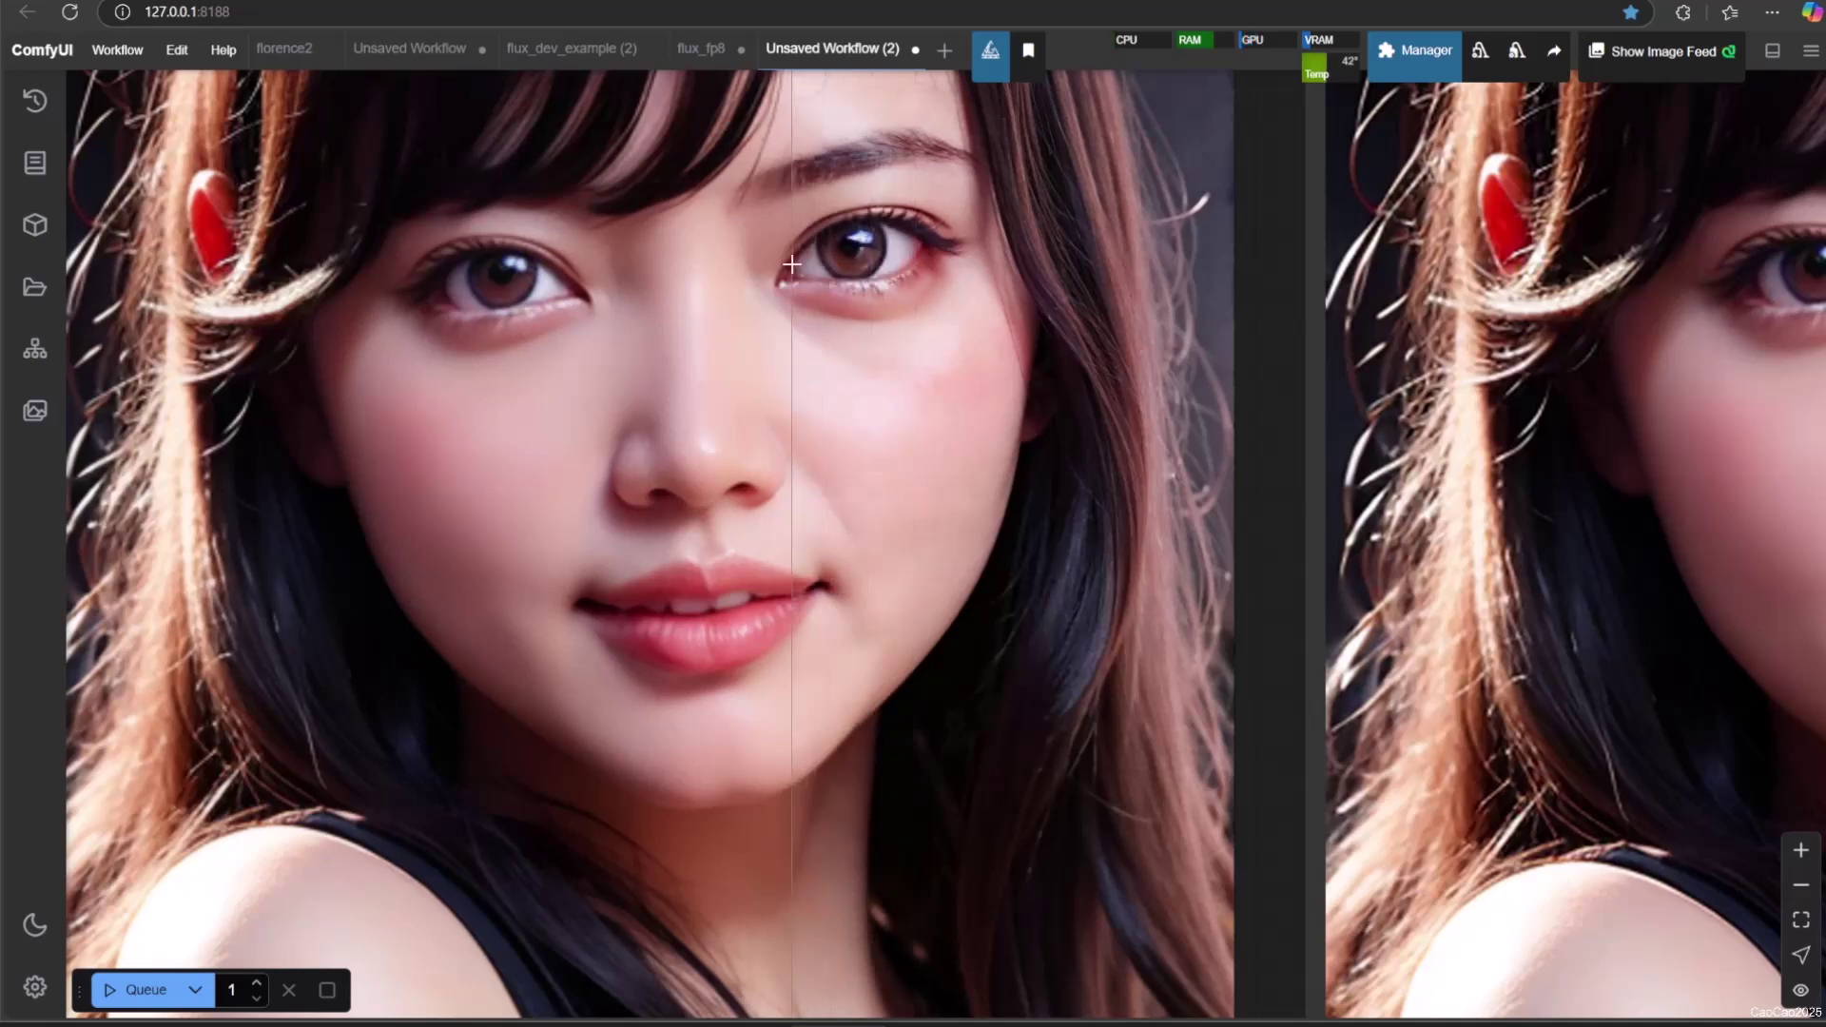
scroll(792, 263, up, 3)
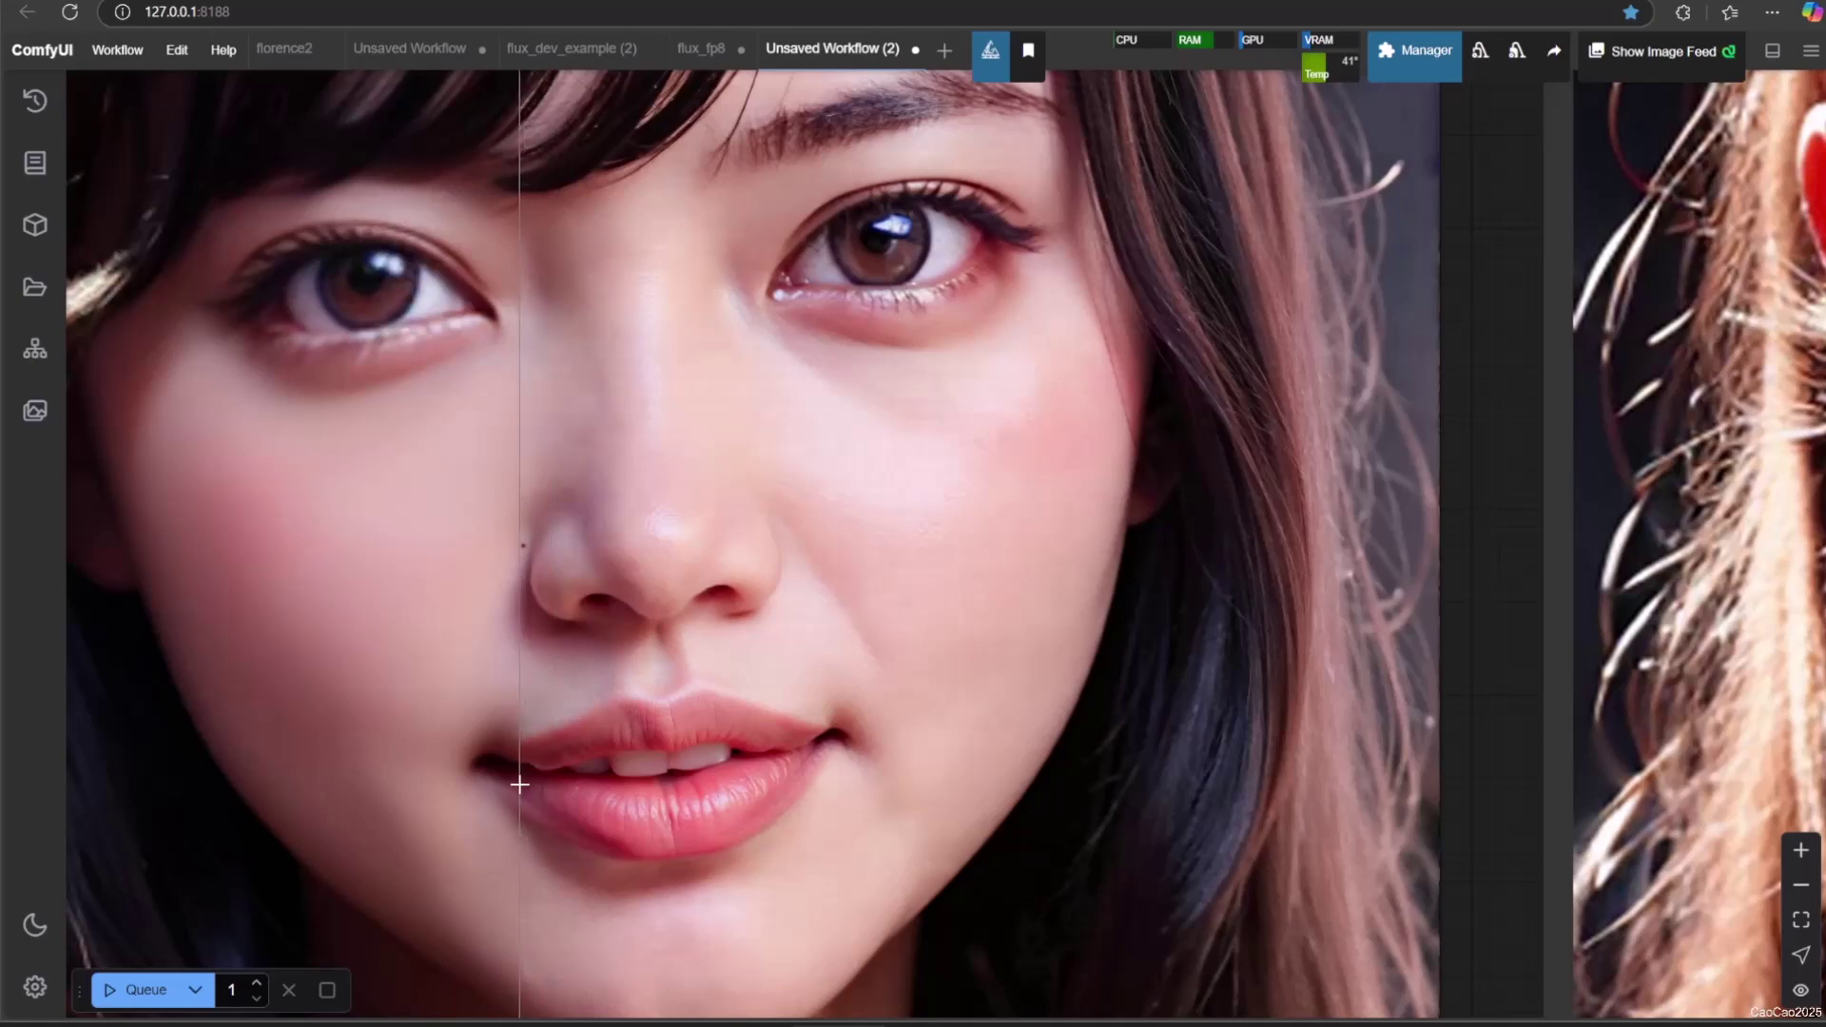
scroll(502, 791, up, 1)
scroll(912, 668, down, 4)
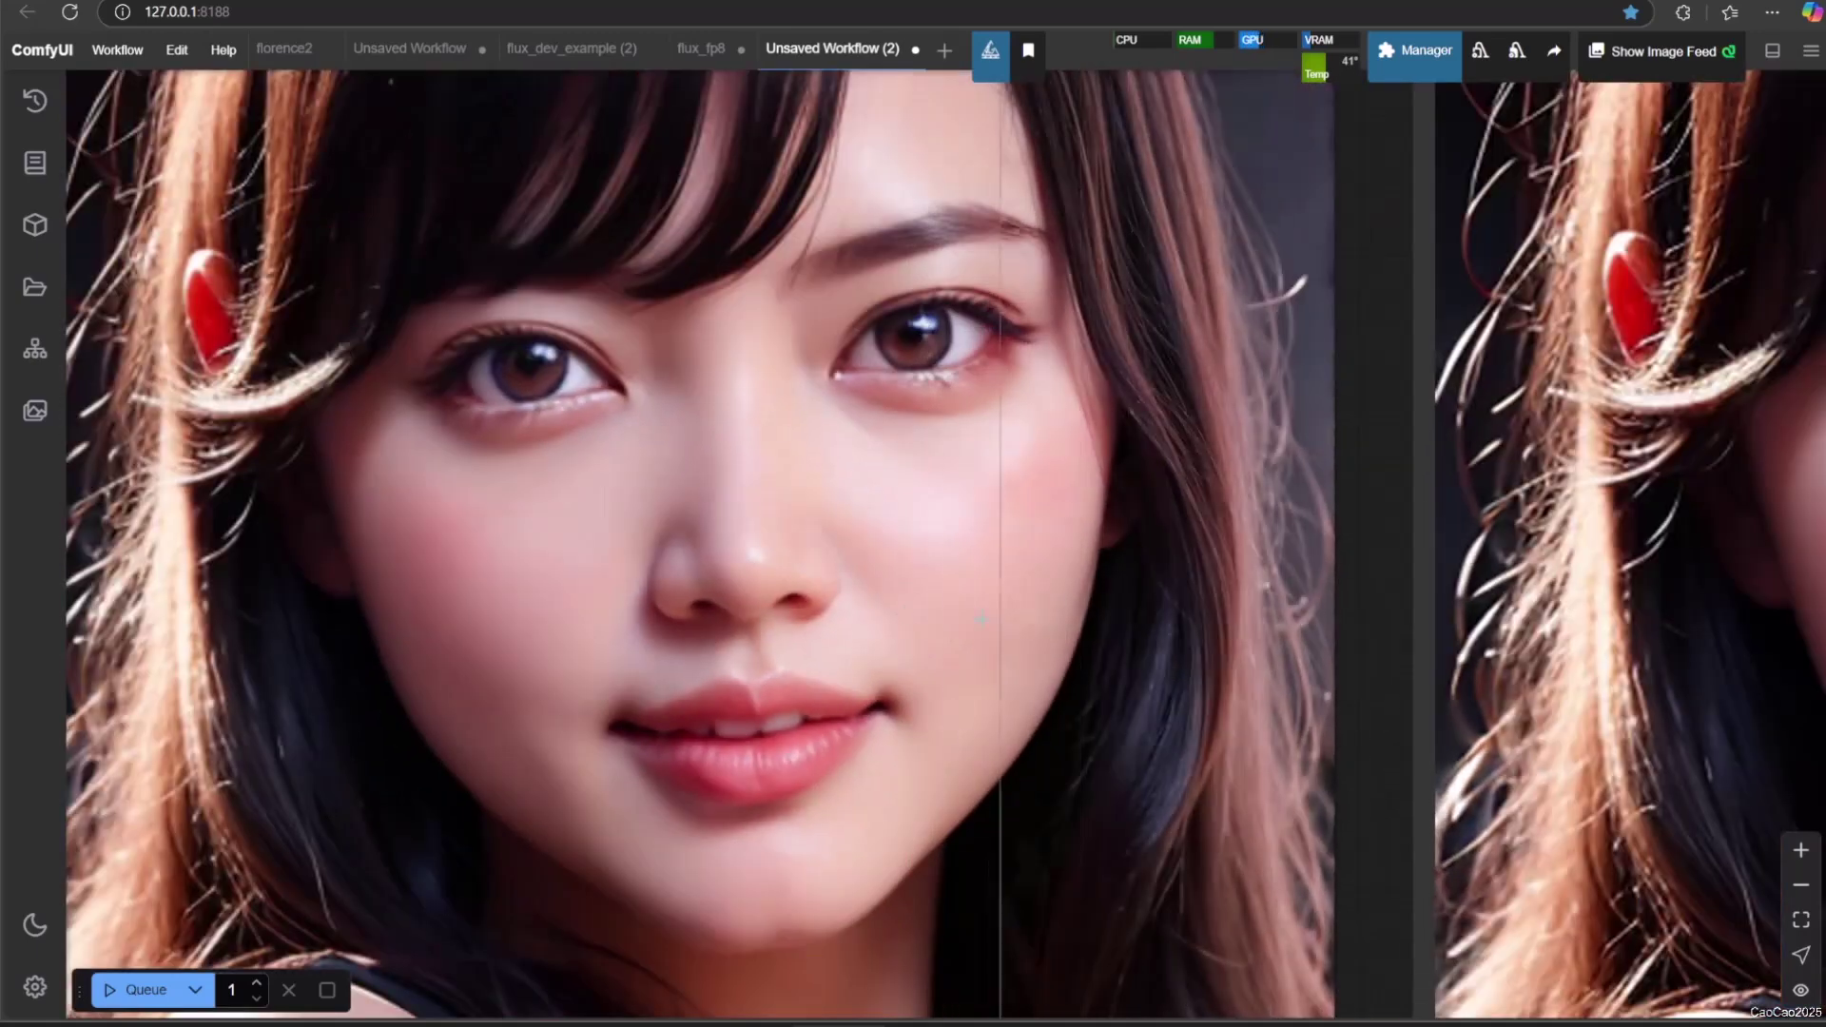
scroll(983, 619, down, 3)
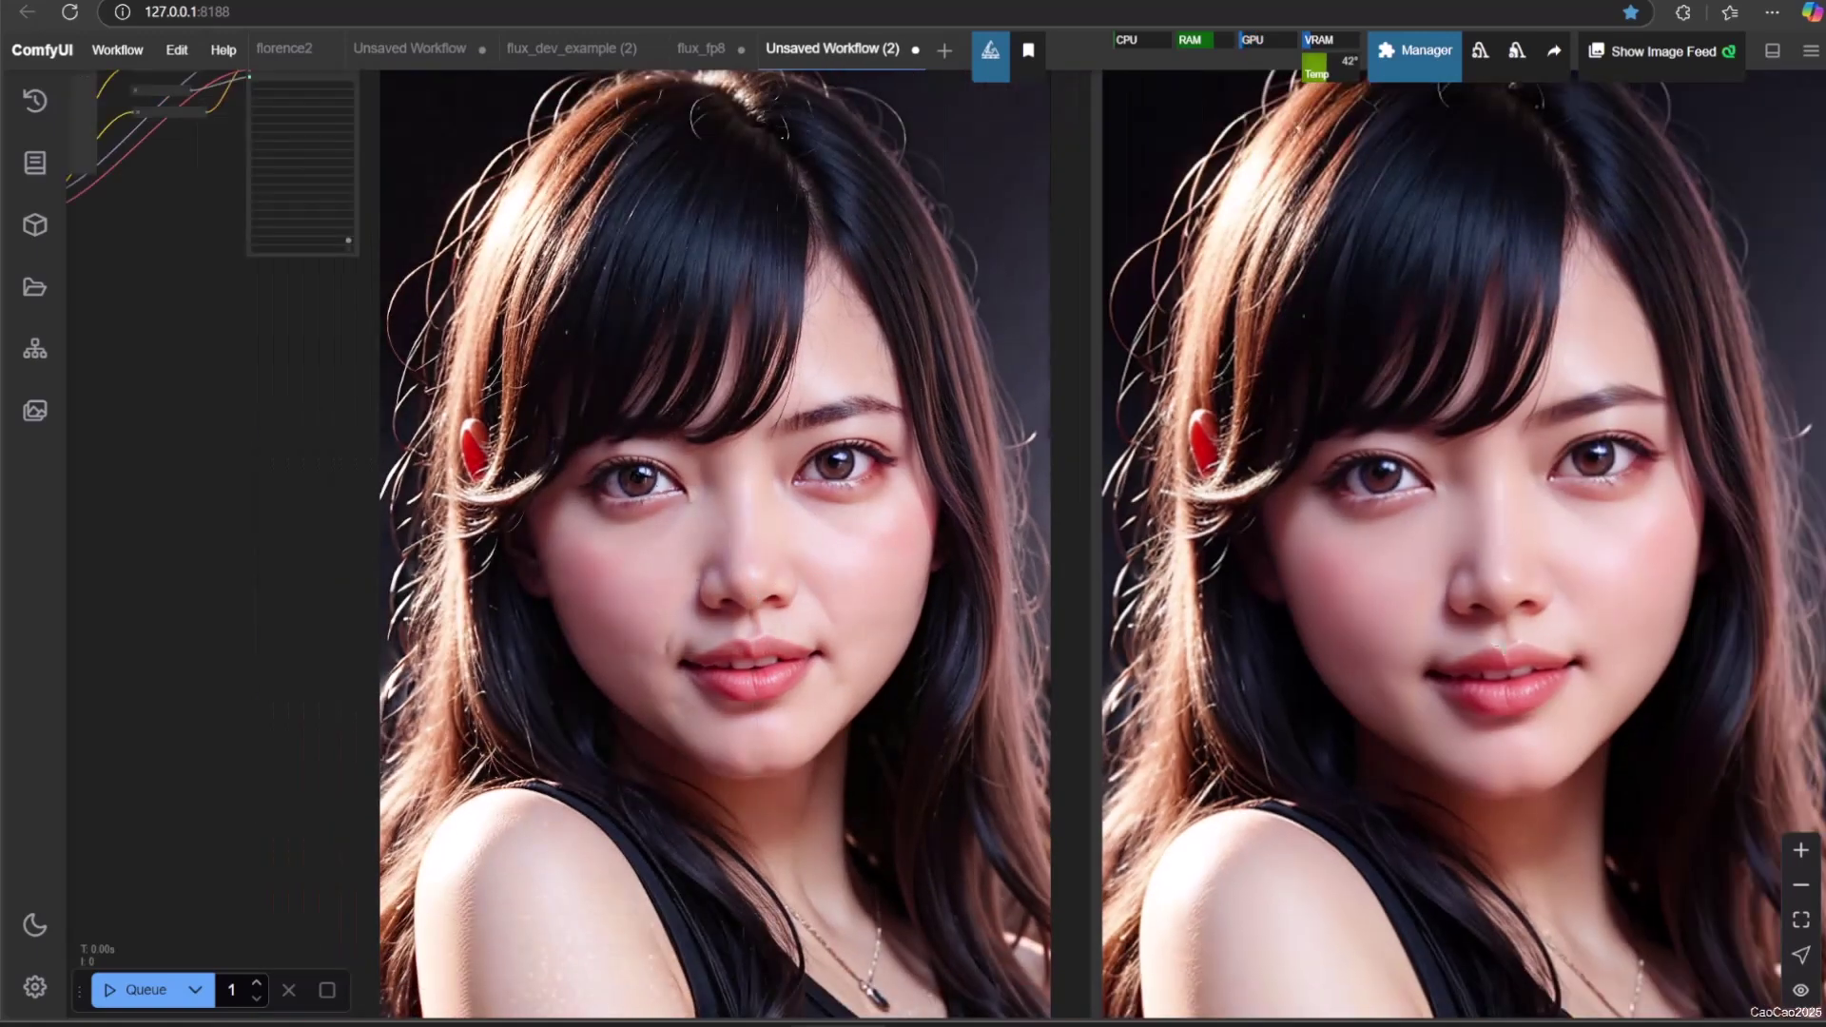
scroll(1159, 605, up, 5)
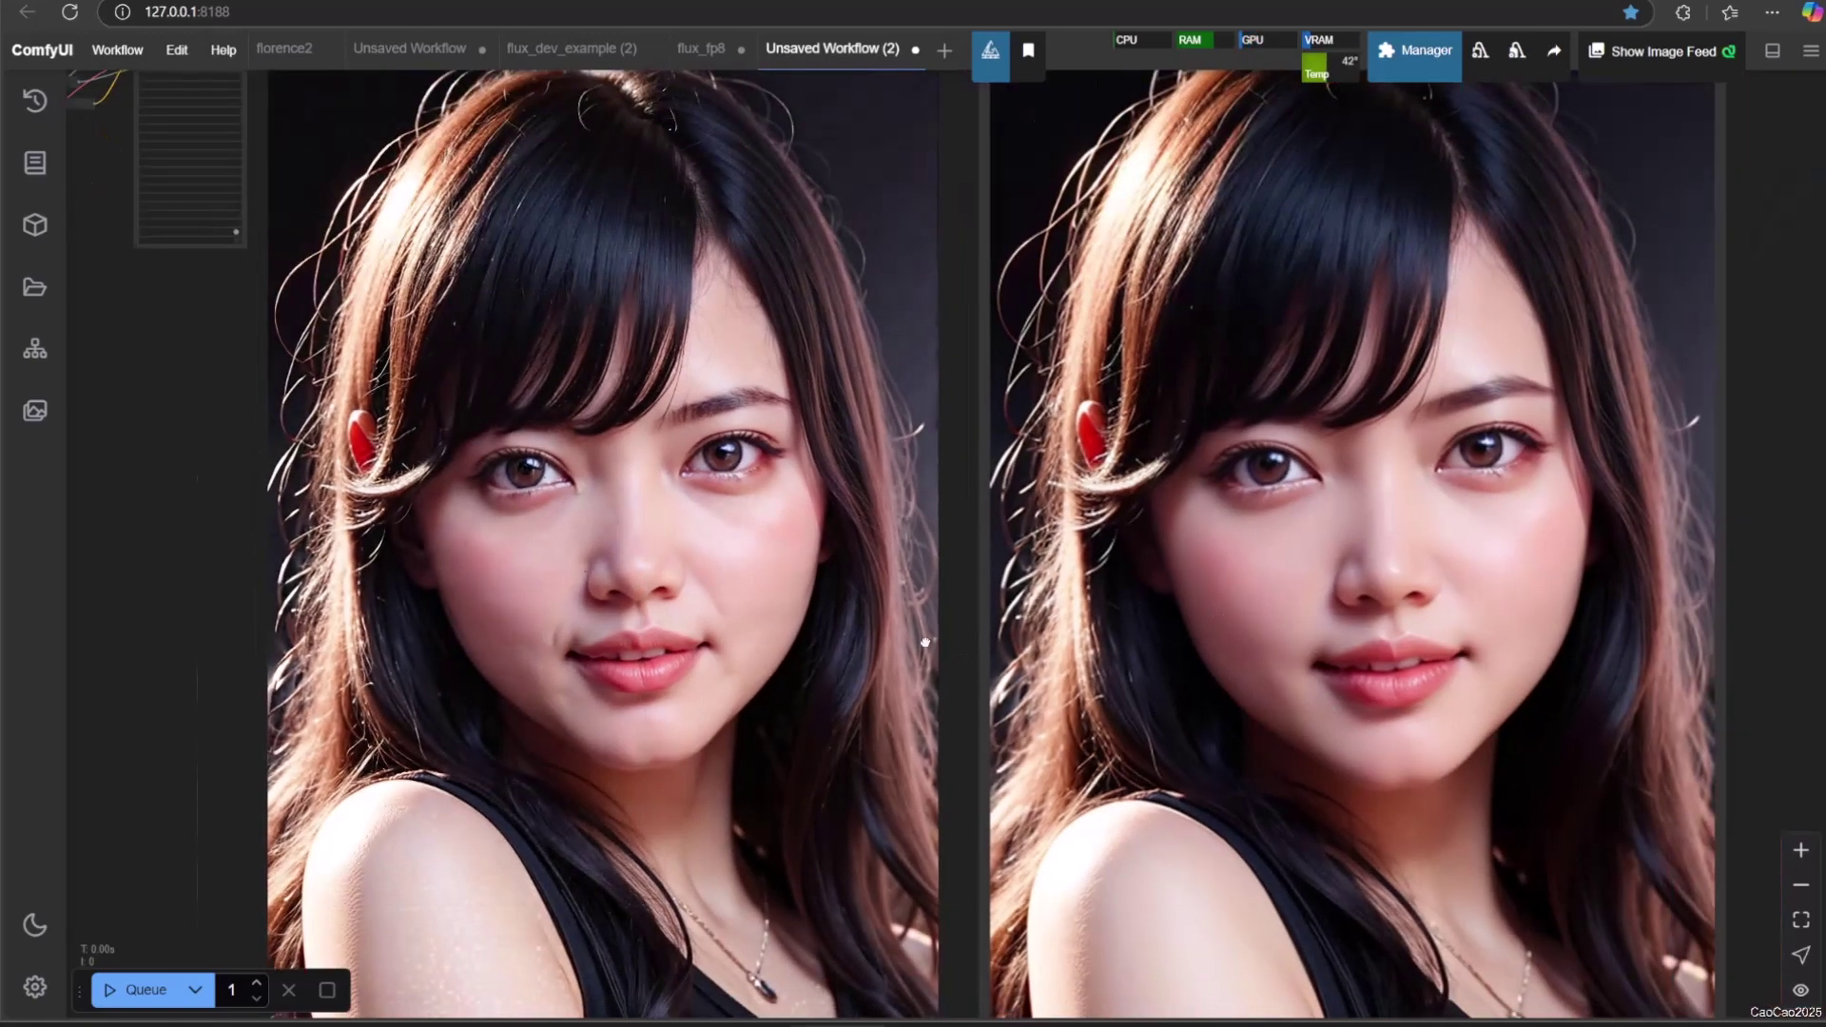
scroll(1284, 656, down, 5)
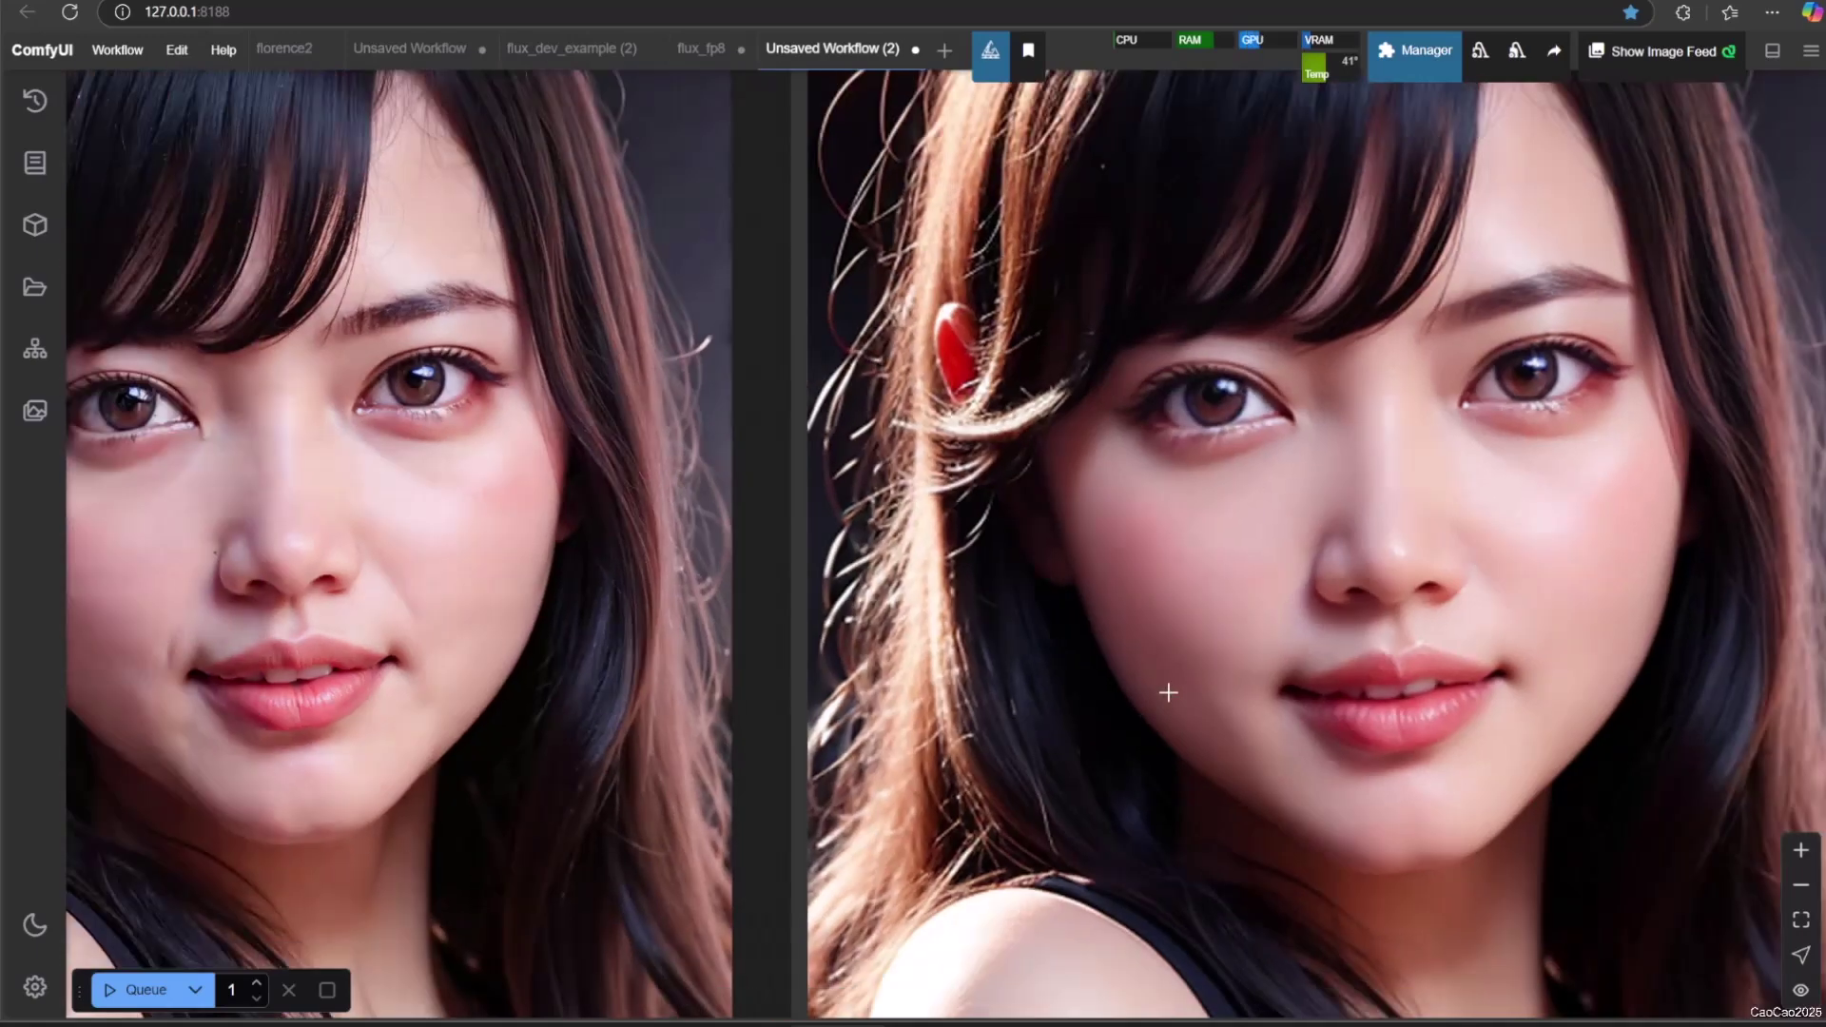
Step: Compare the portrait's hair strands and fringe between the original and upscaled versions in the Image Comparer
drag(365, 561, 297, 338)
scroll(681, 701, up, 5)
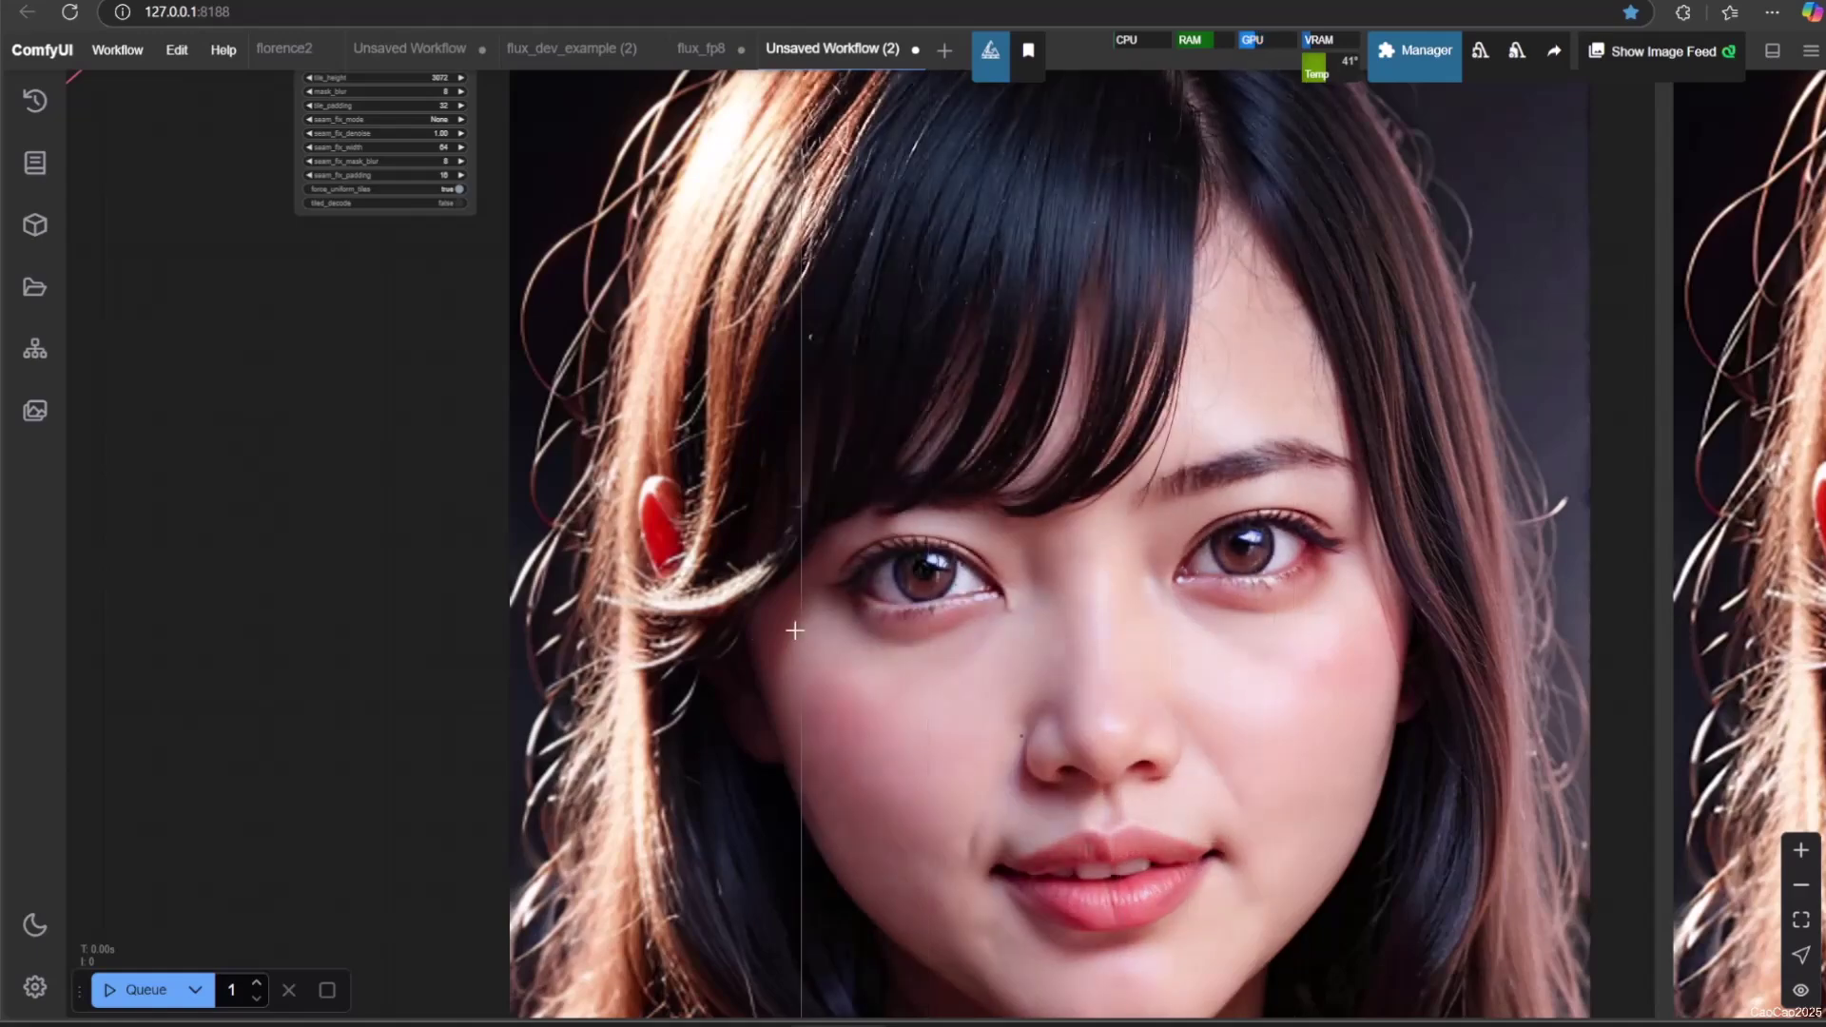
scroll(405, 601, down, 4)
drag(383, 606, 291, 963)
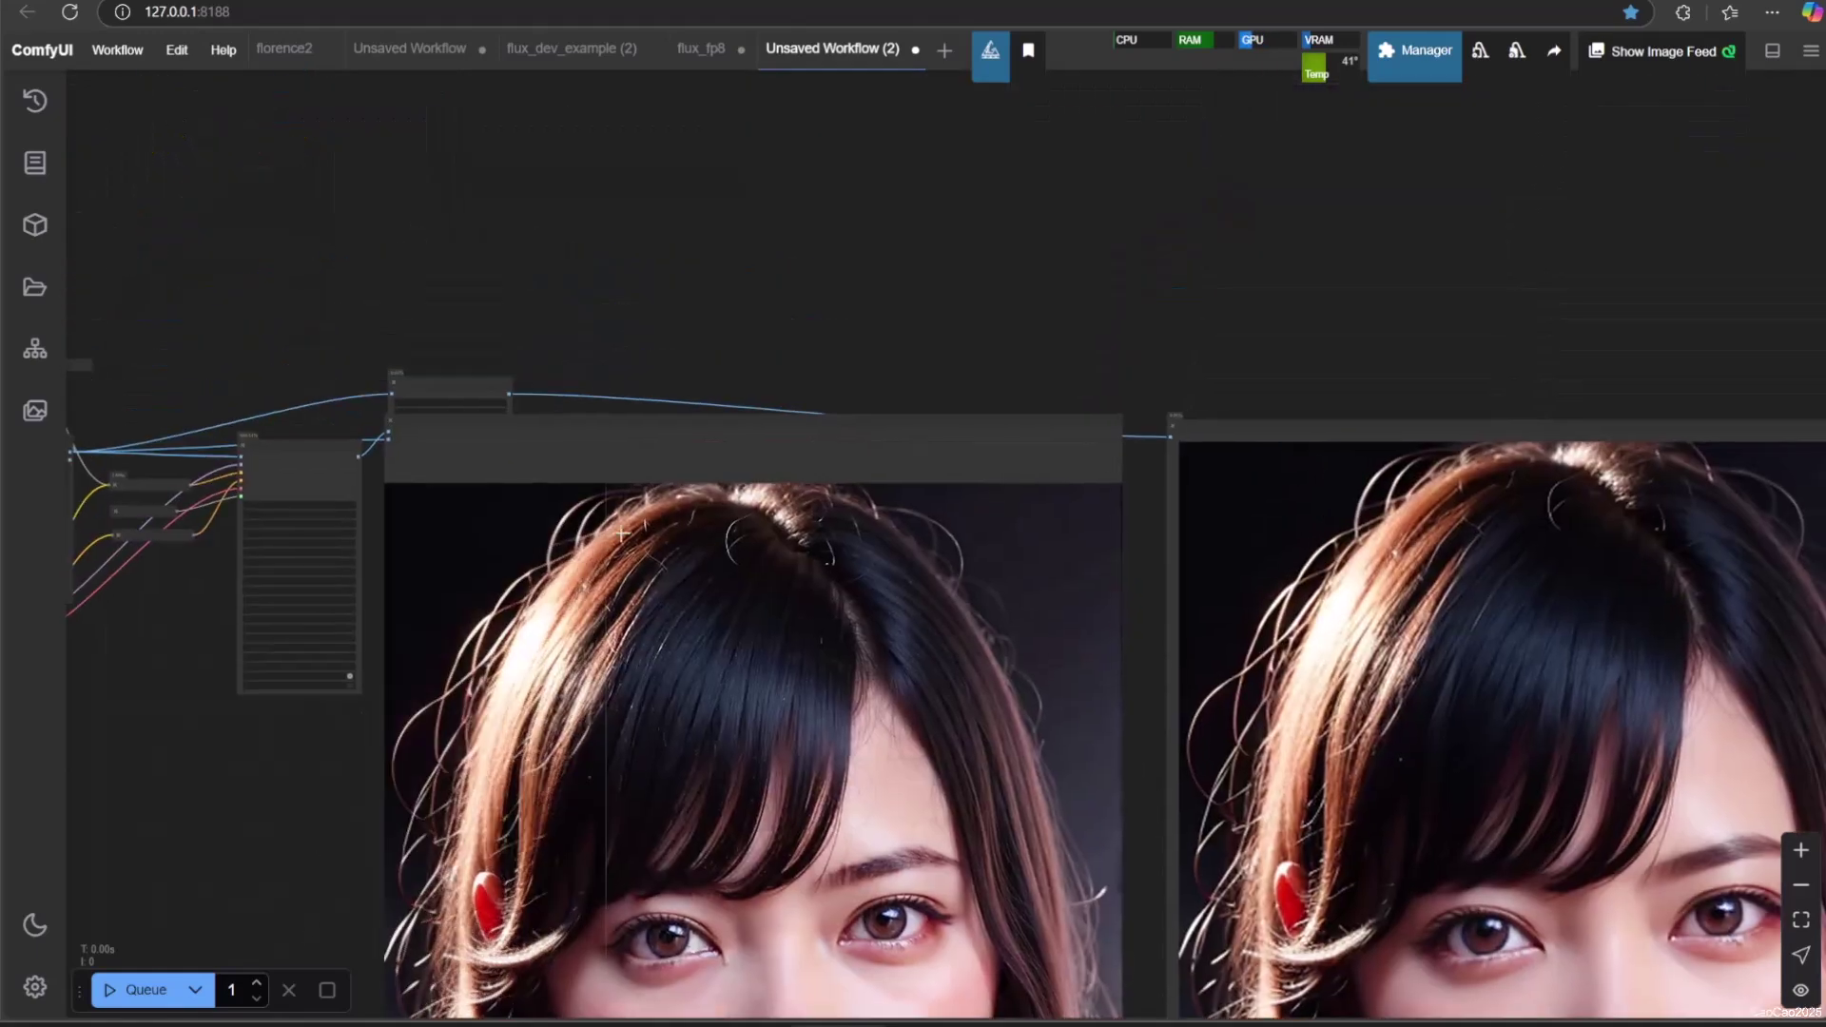
drag(480, 382, 477, 348)
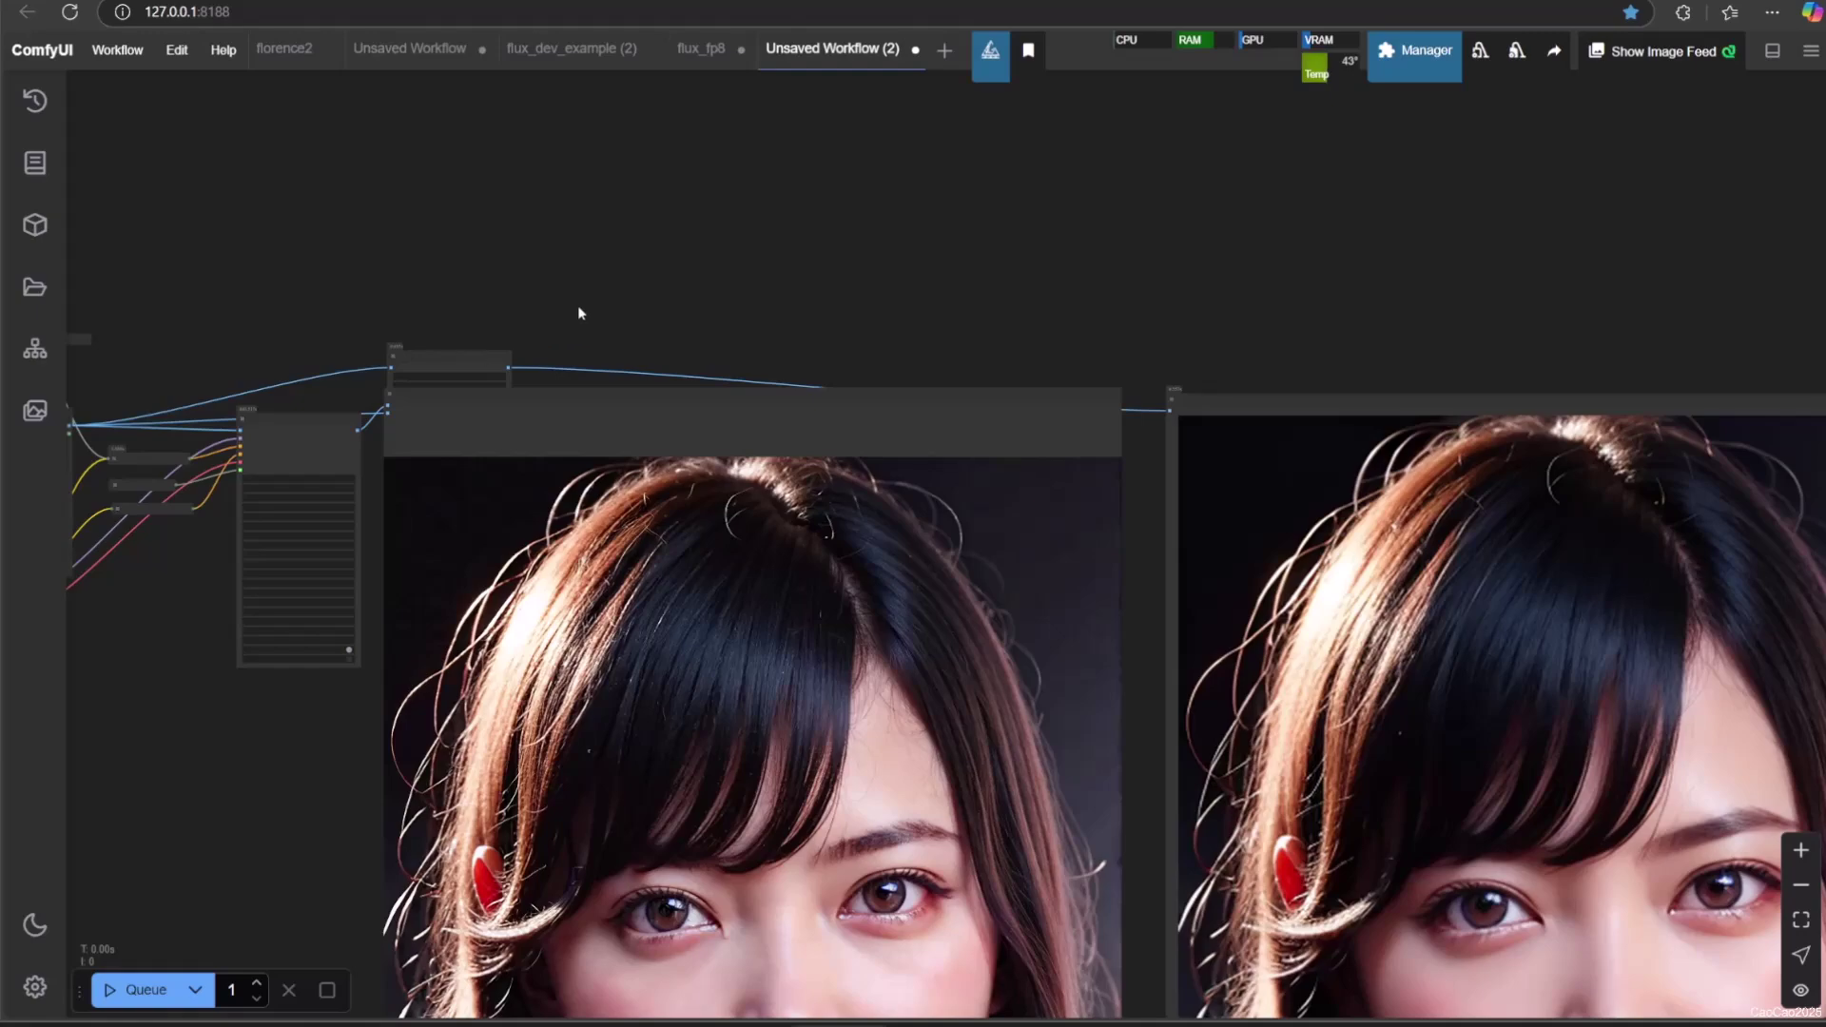
scroll(601, 296, up, 5)
drag(173, 930, 346, 529)
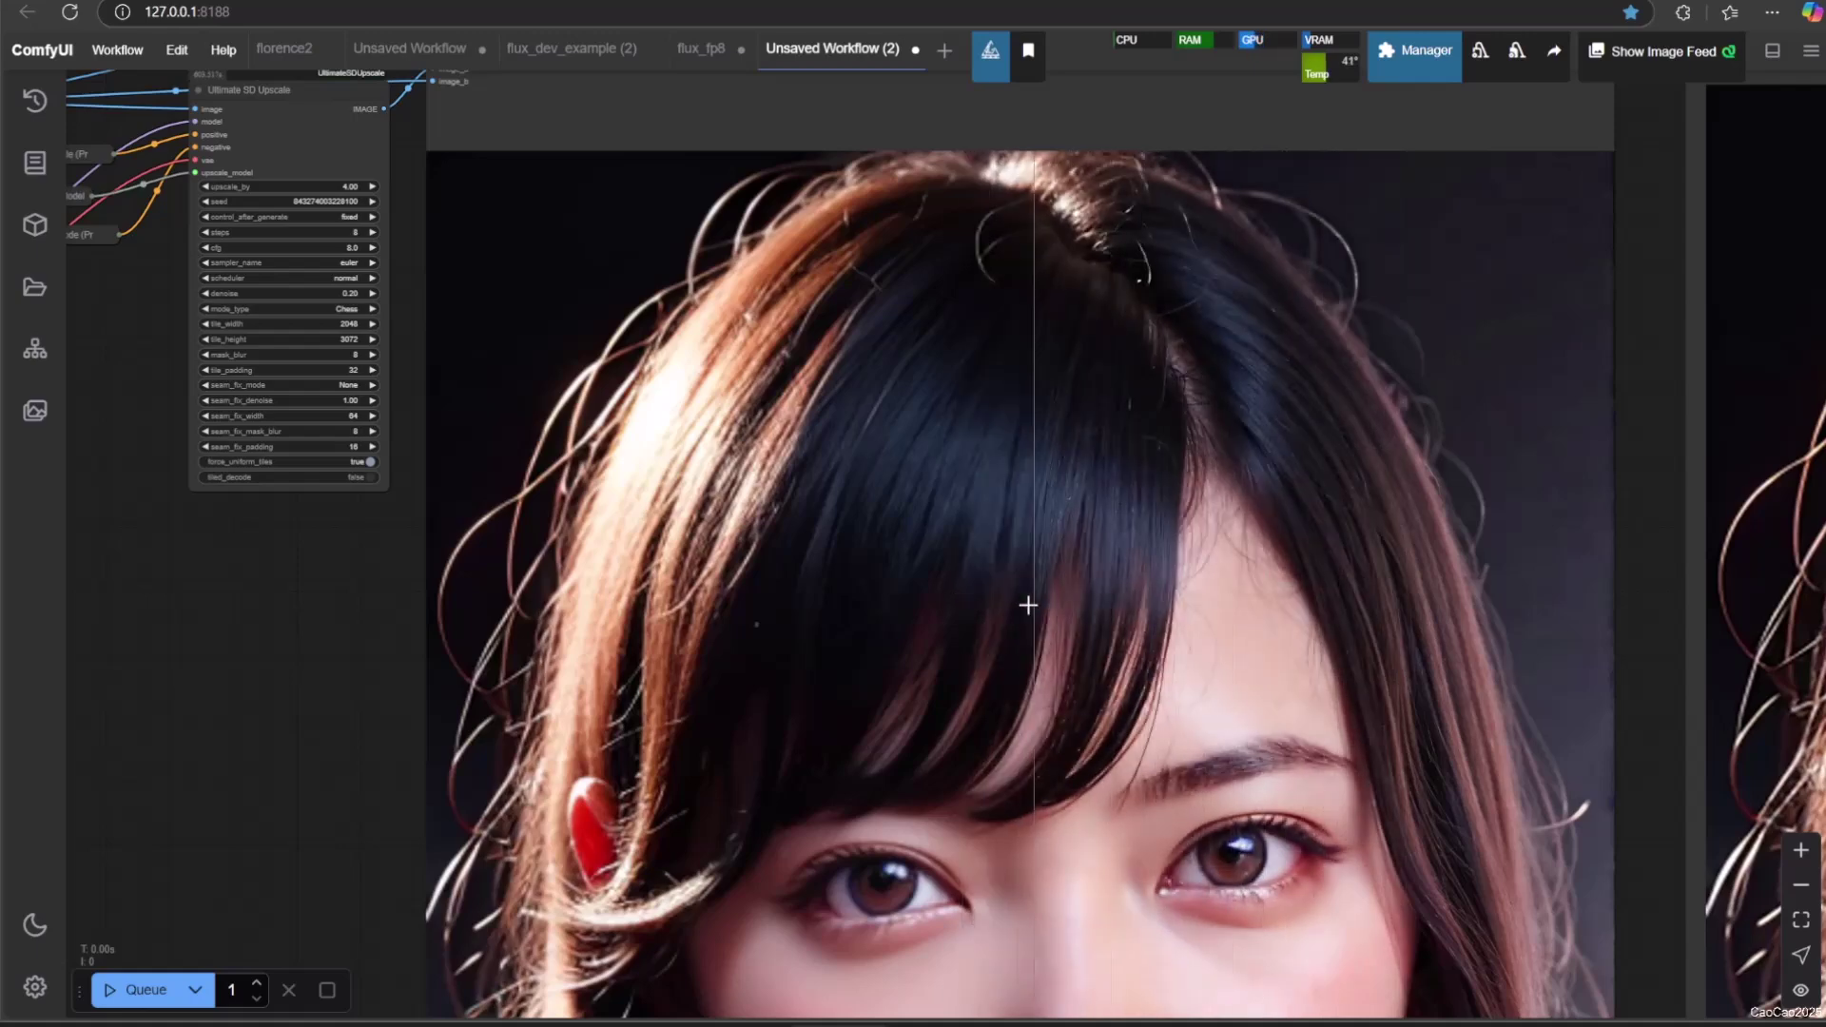
scroll(545, 566, up, 1)
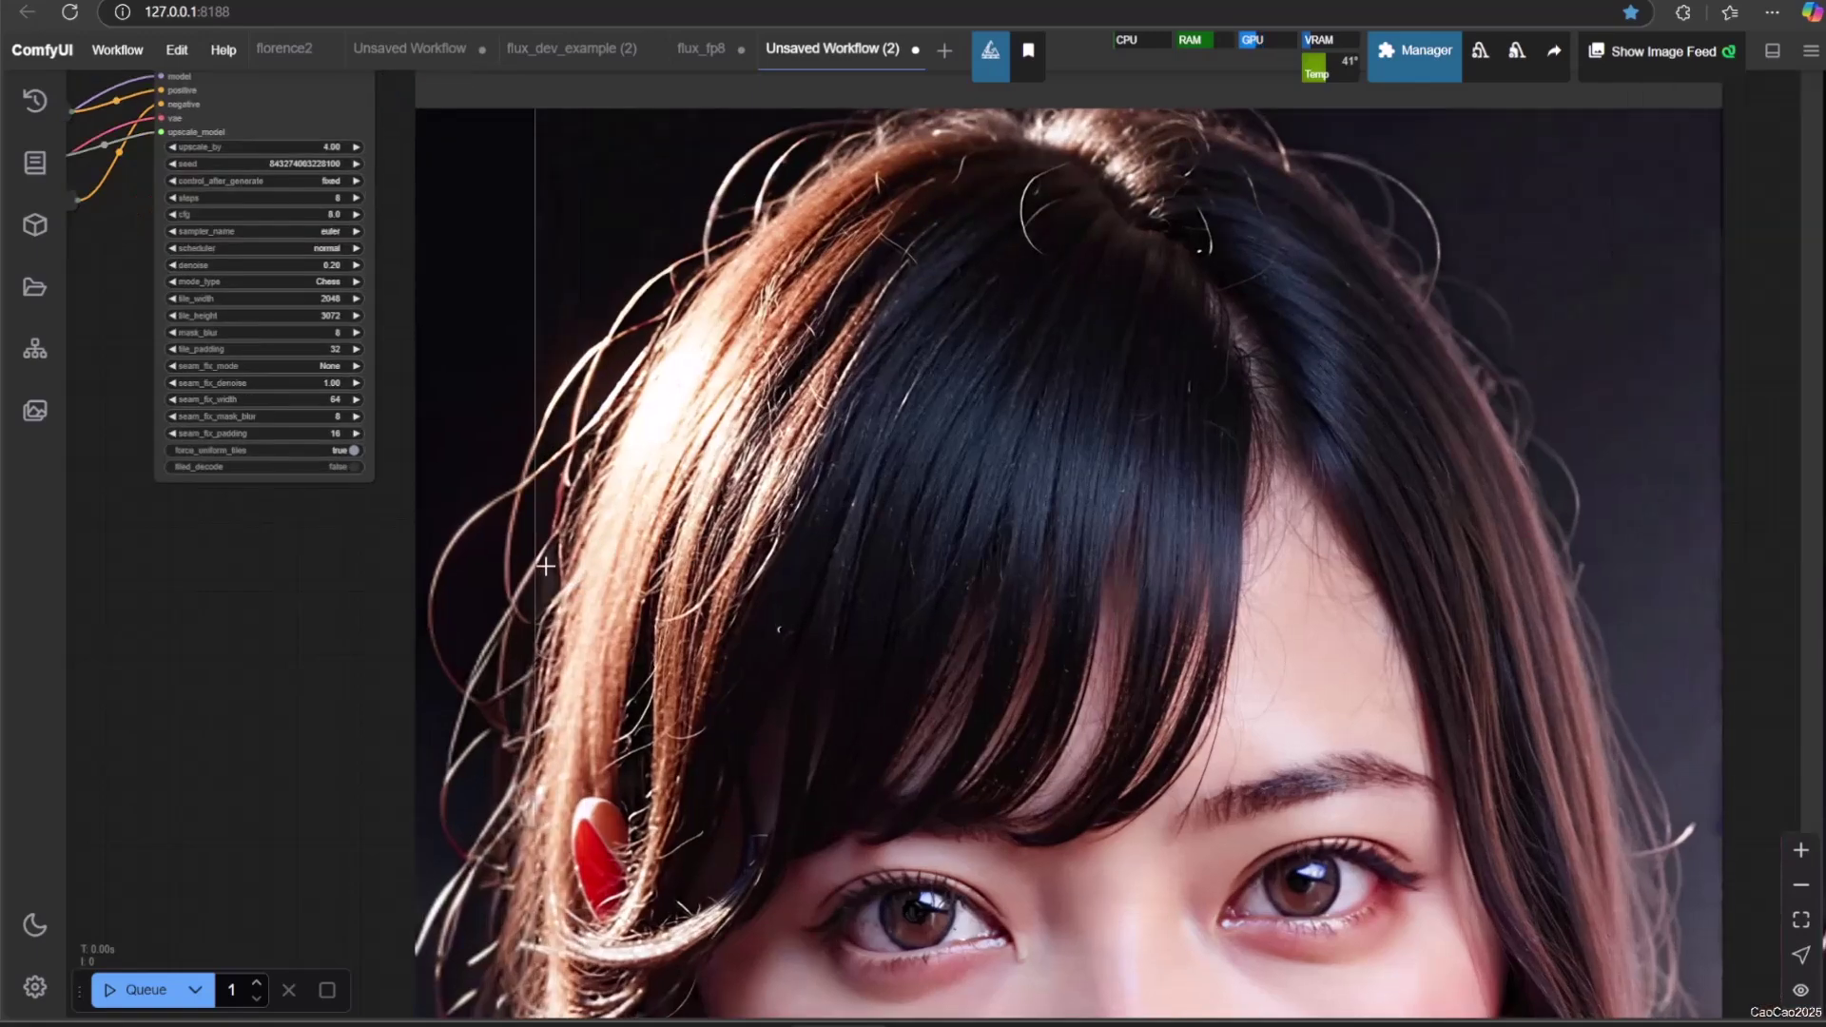
scroll(545, 565, down, 4)
drag(343, 698, 323, 225)
scroll(1035, 514, down, 1)
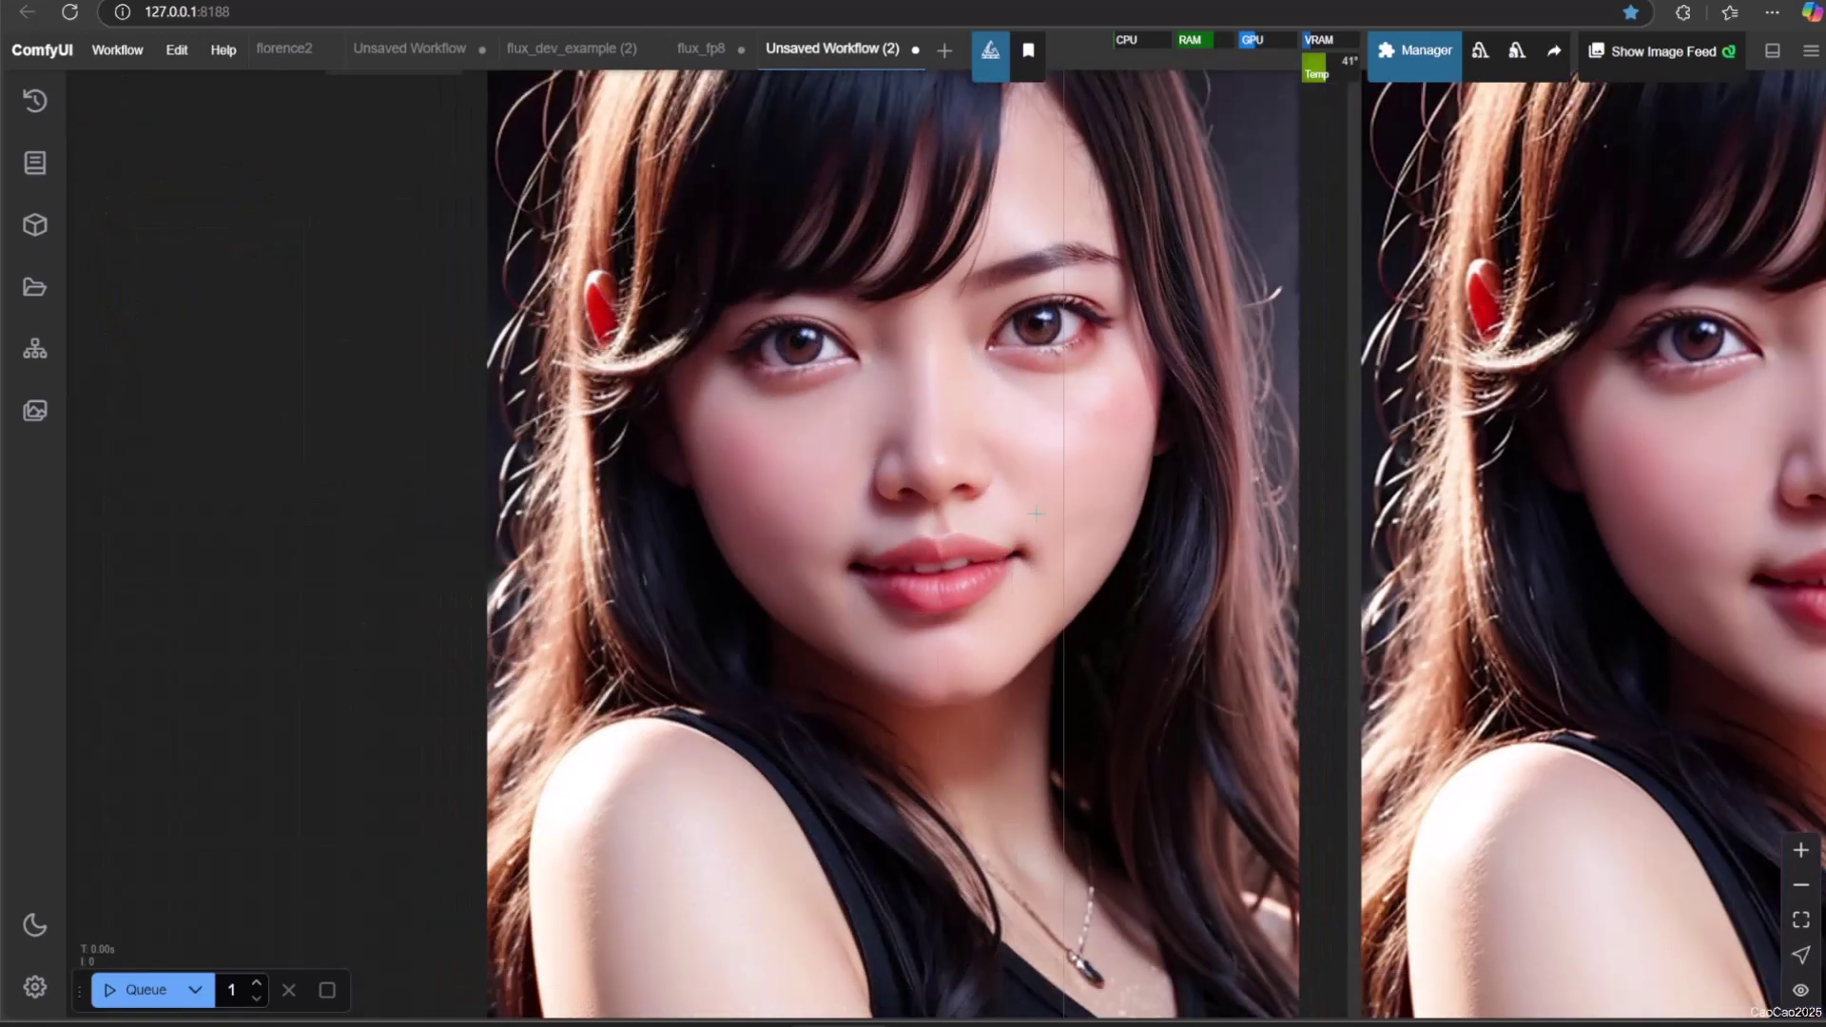
Step: Inspect the skin texture on the portrait's chin and shoulder in the Image Comparer, then view both full portraits together
scroll(875, 510, up, 4)
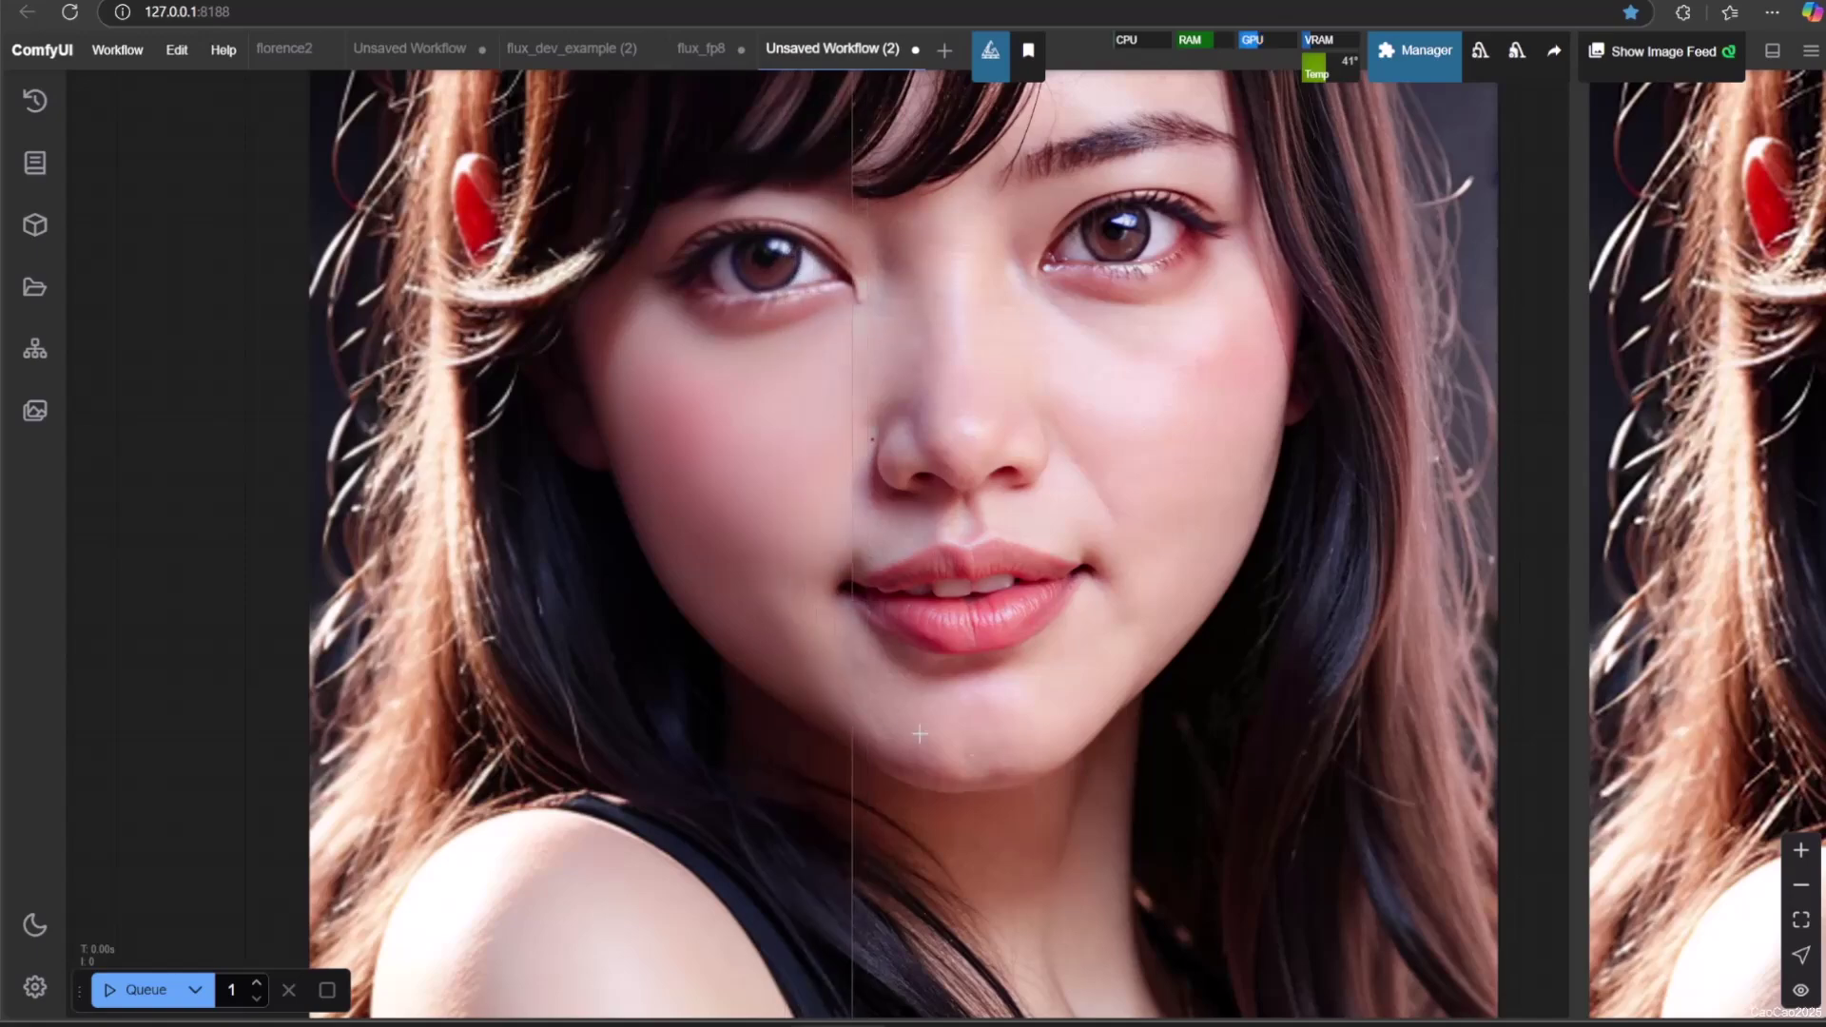
scroll(948, 735, down, 6)
drag(558, 673, 456, 506)
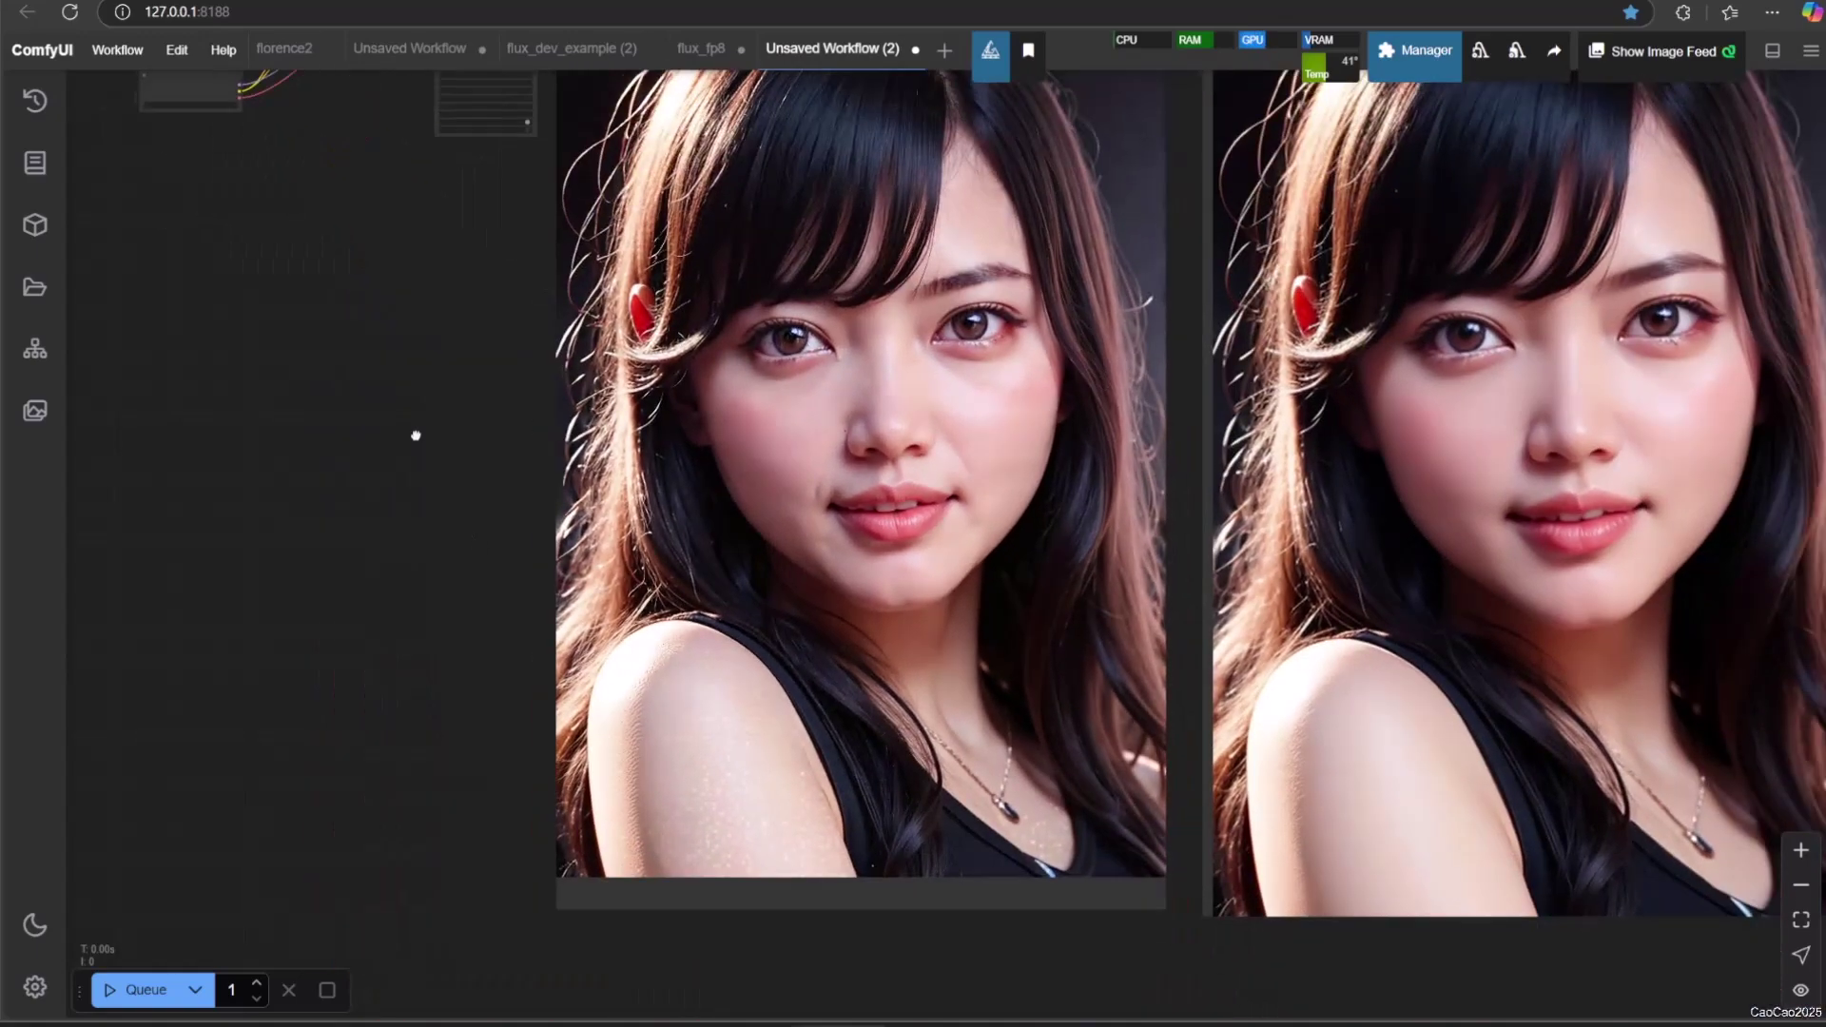
scroll(882, 758, up, 5)
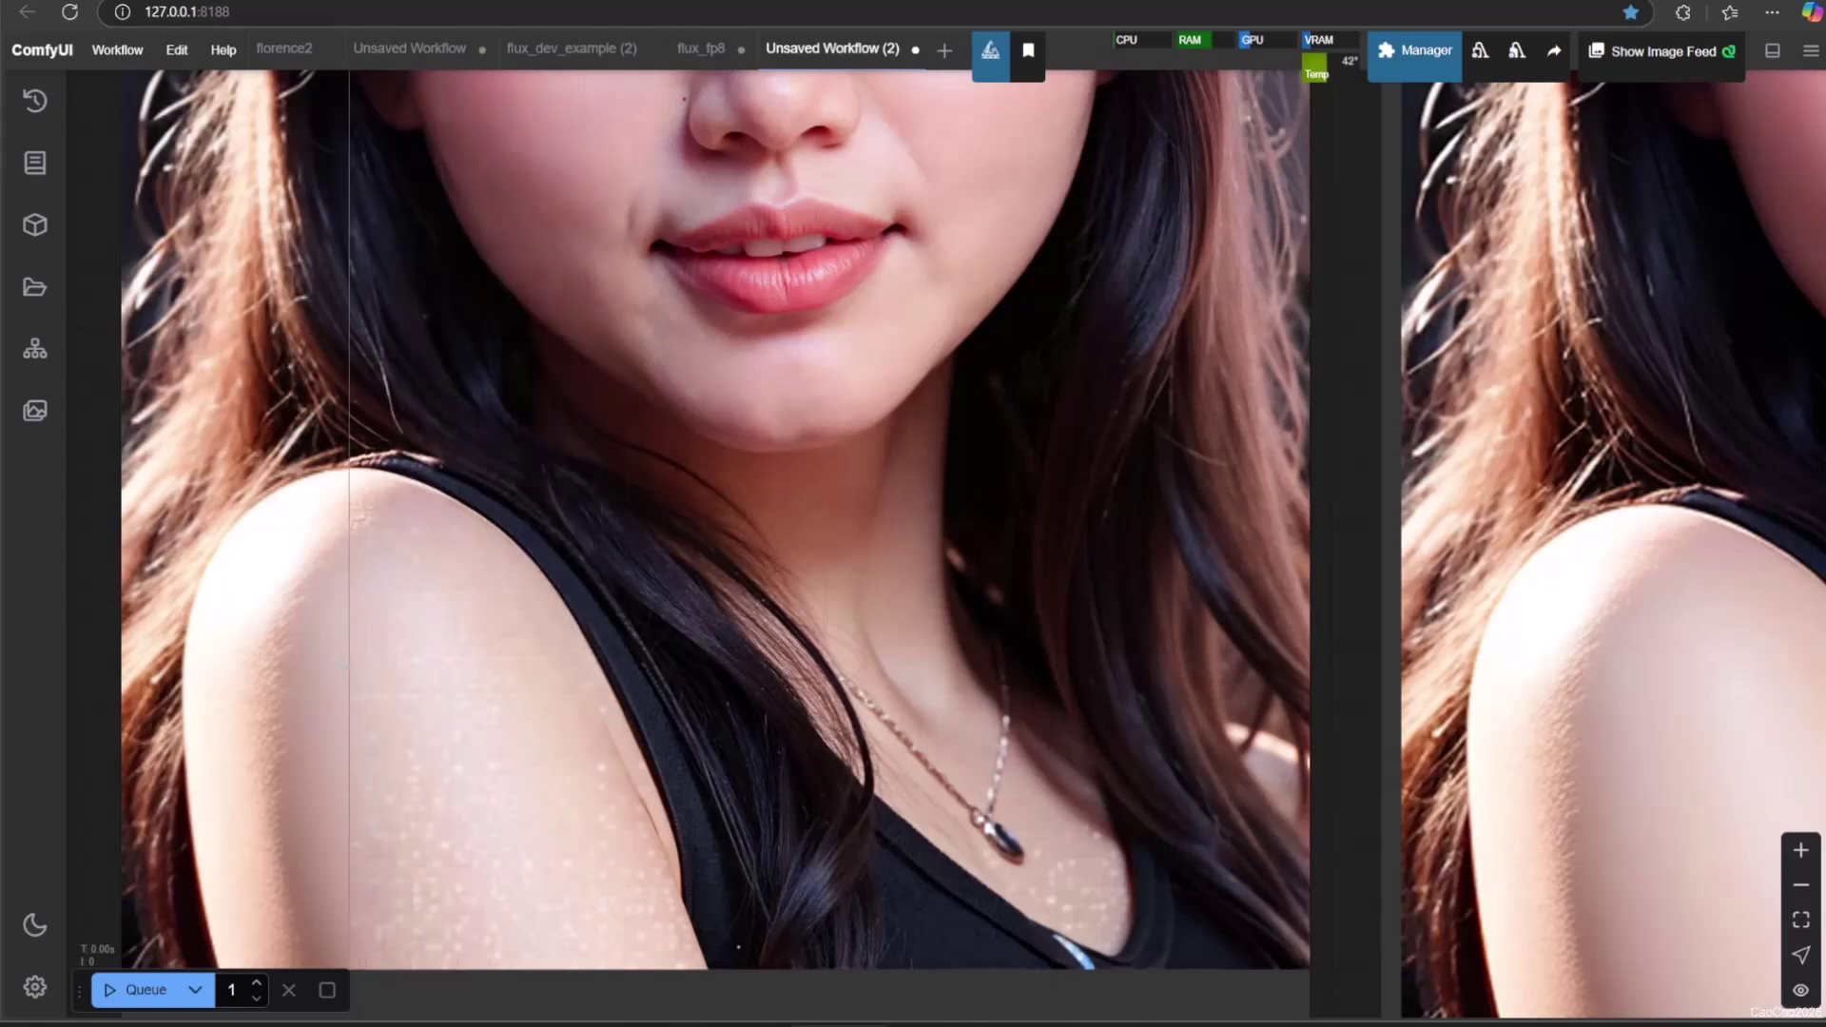
scroll(184, 564, up, 3)
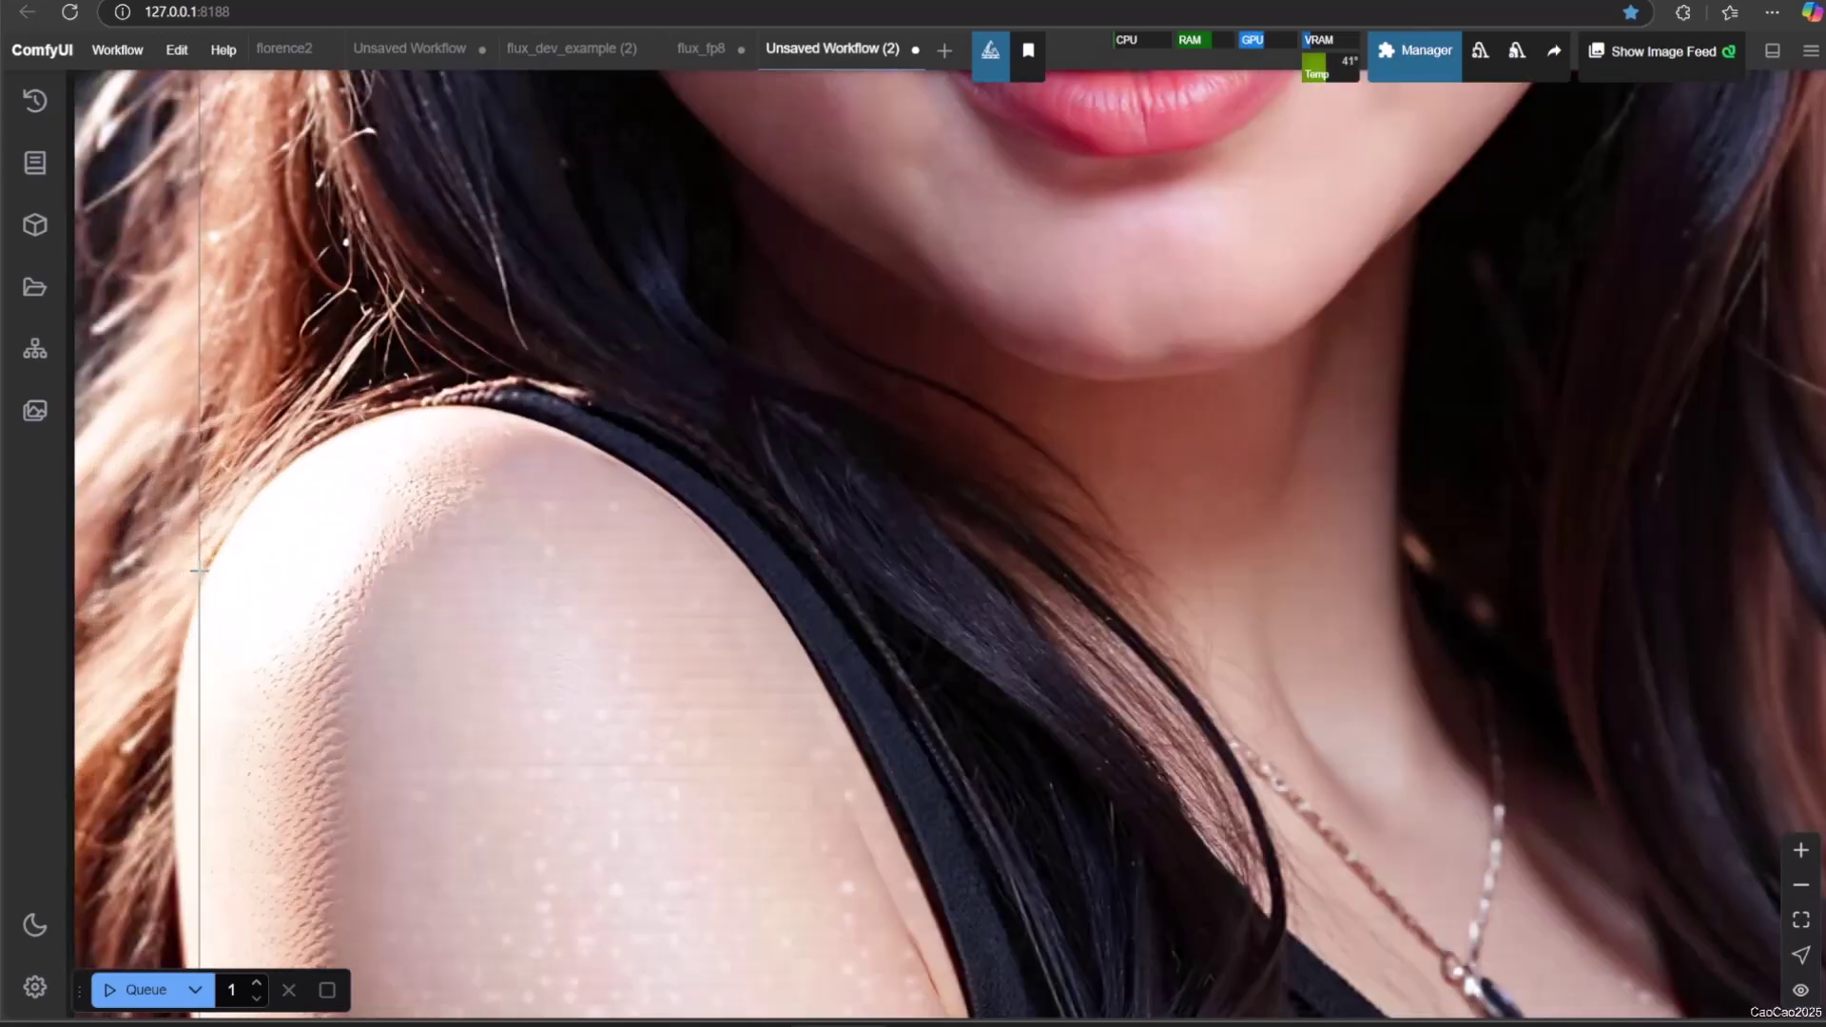
scroll(190, 566, down, 4)
scroll(205, 568, down, 4)
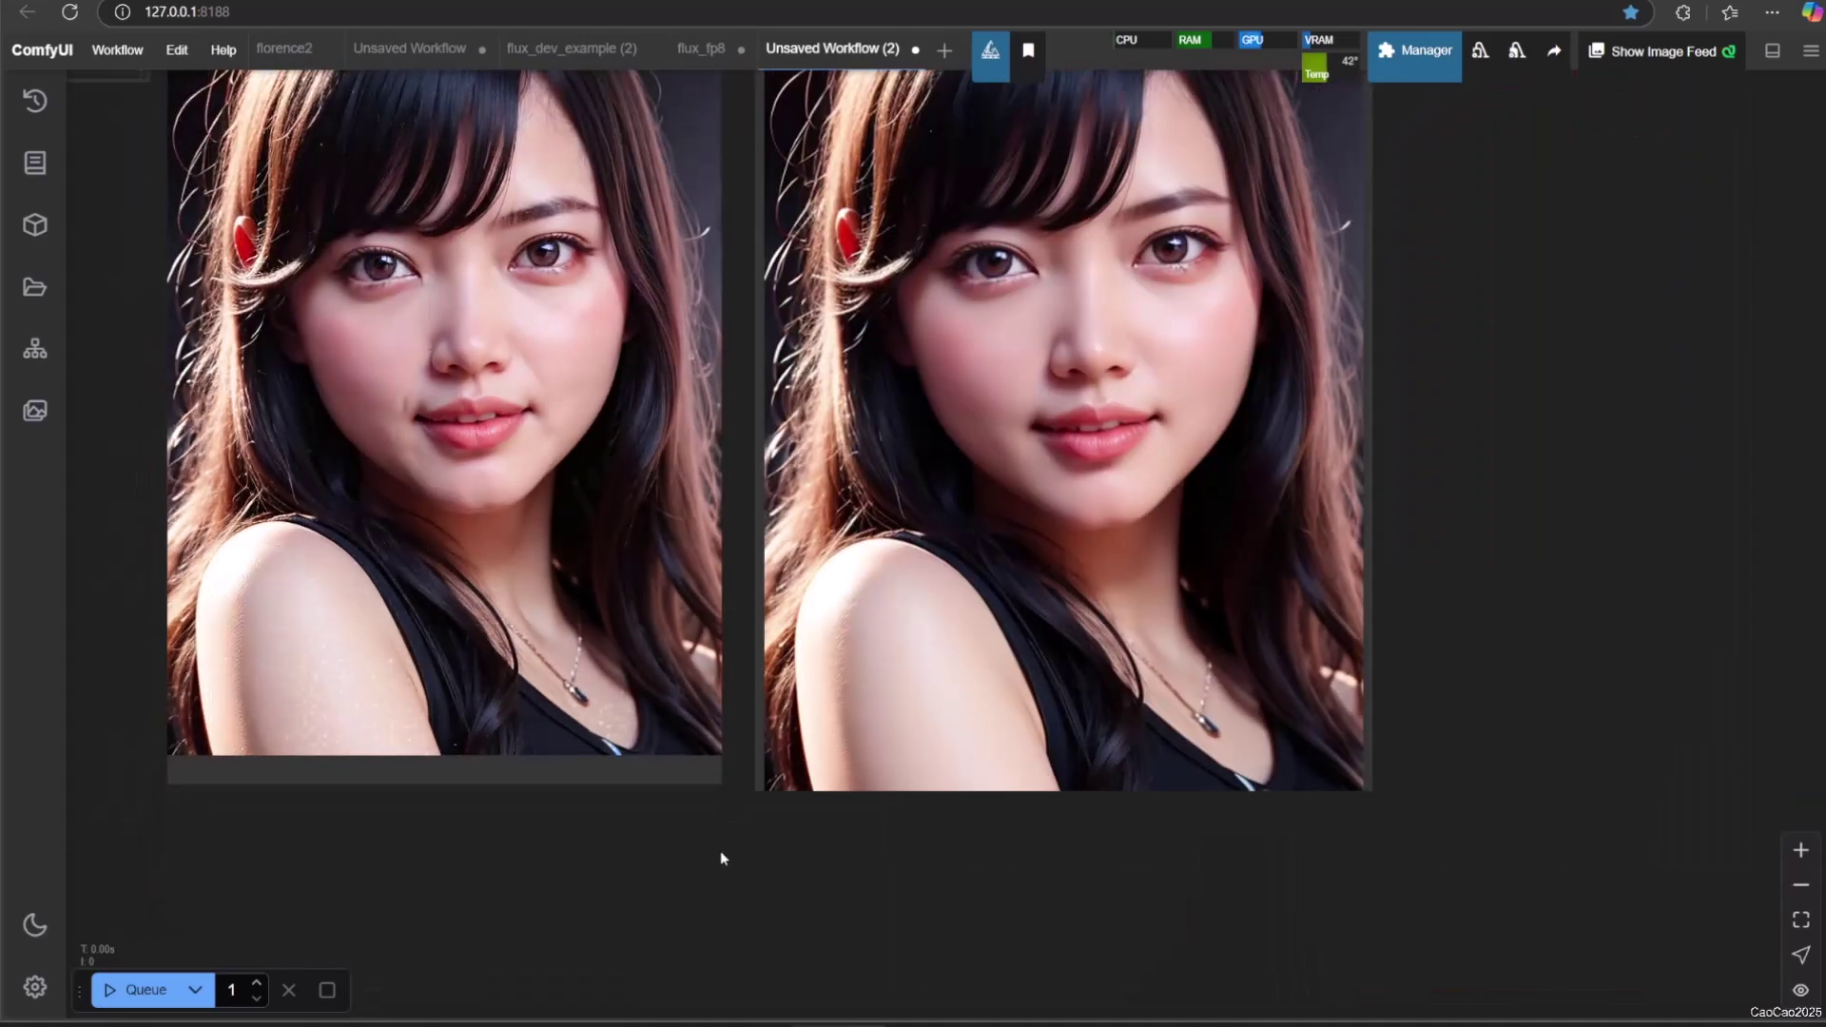
drag(721, 859, 709, 1026)
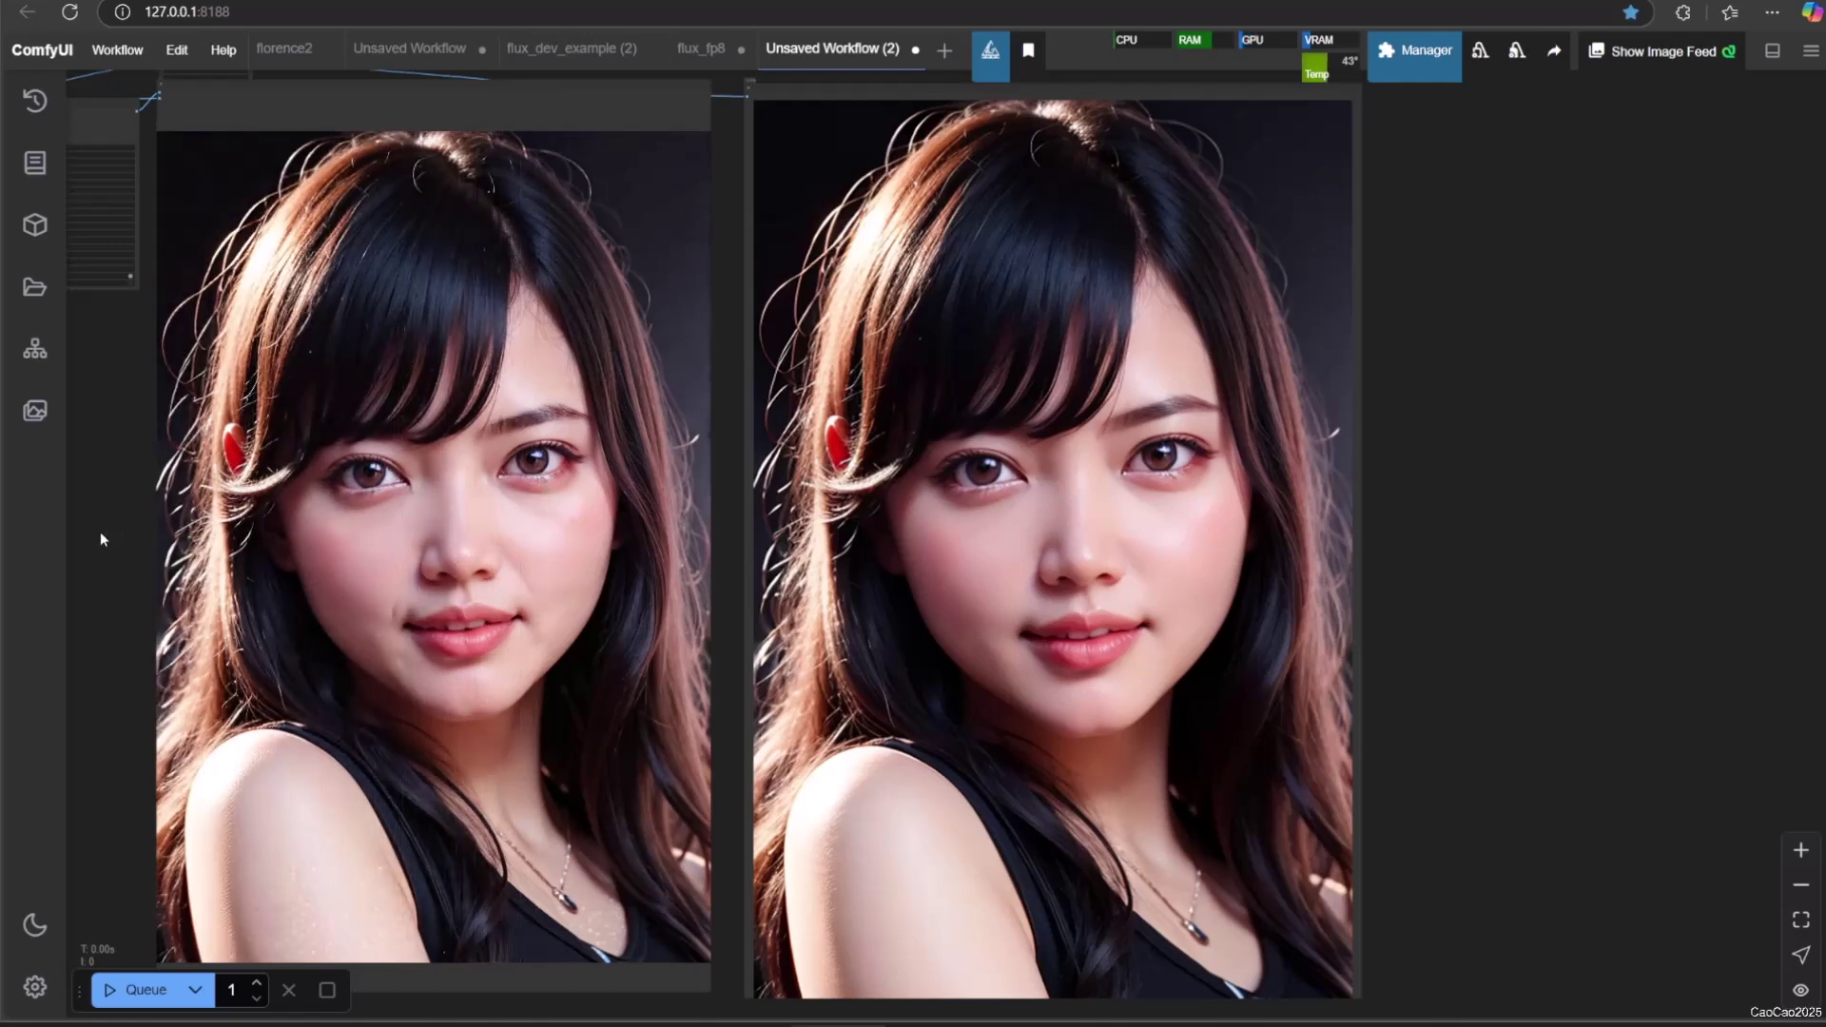
Step: Set the Ultimate SD Upscale steps to 4 and queue the workflow
scroll(100, 533, up, 5)
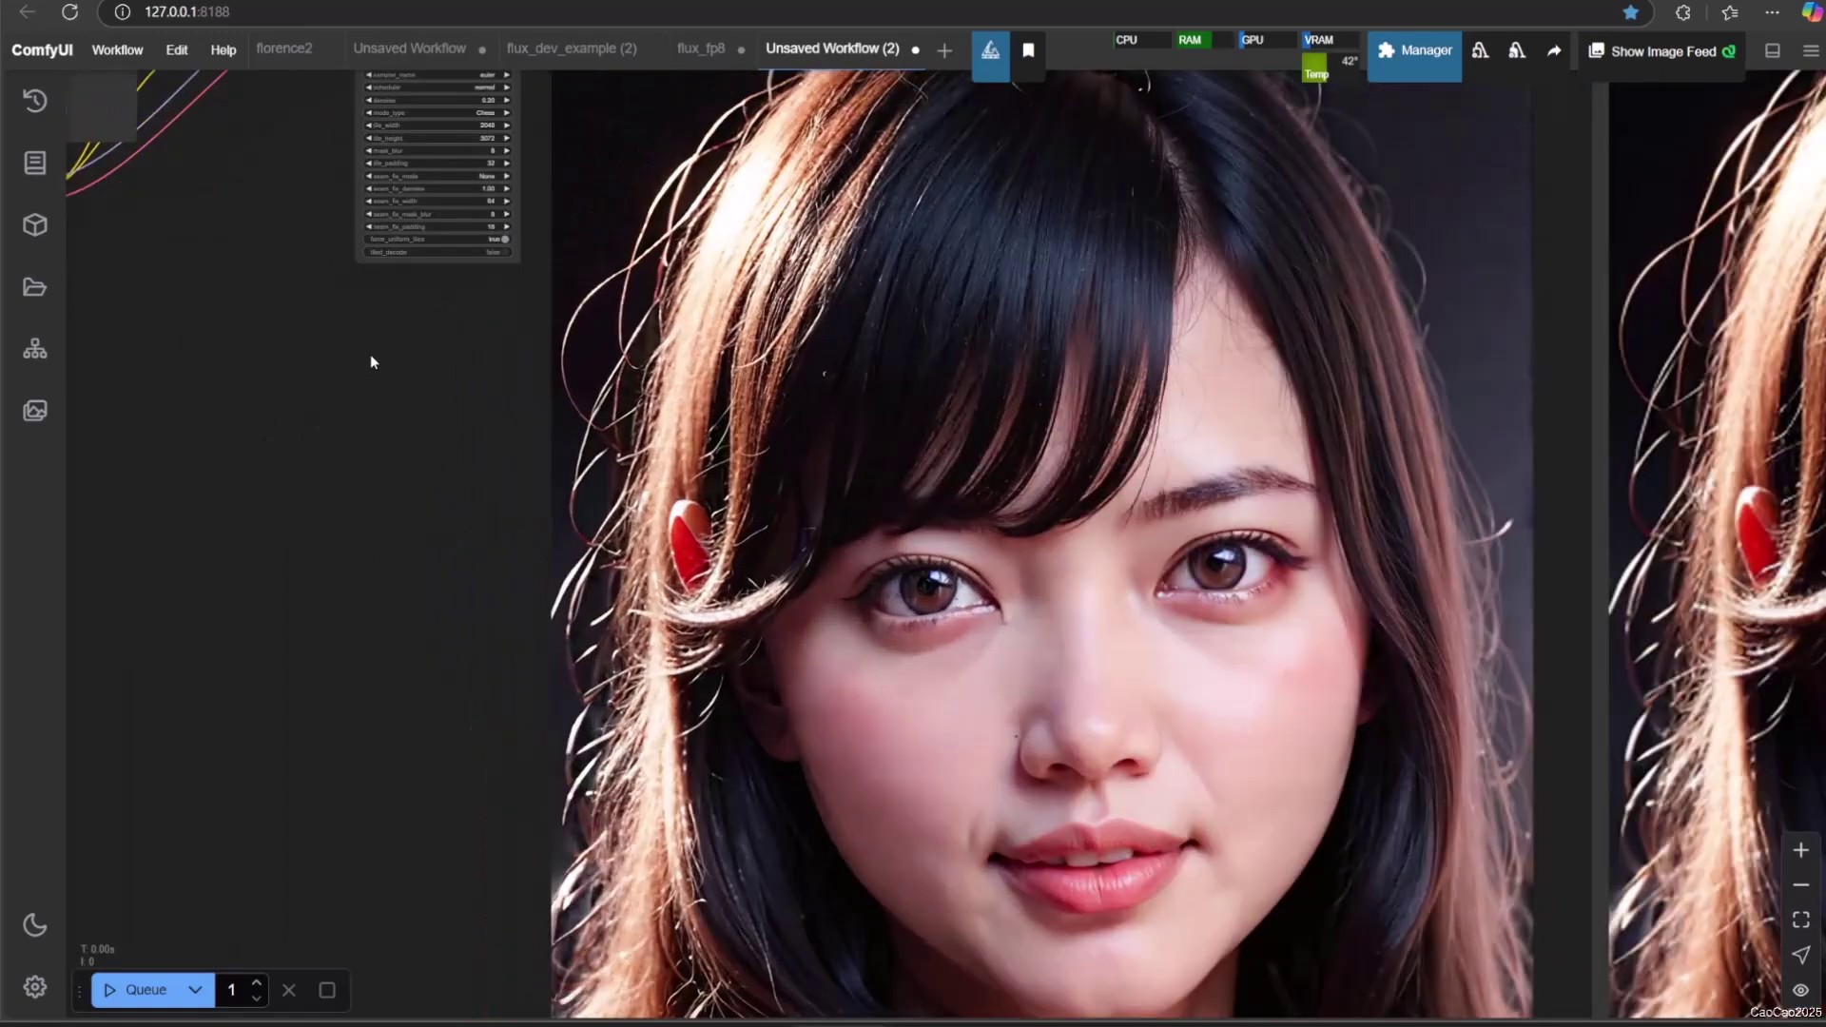
drag(371, 361, 277, 733)
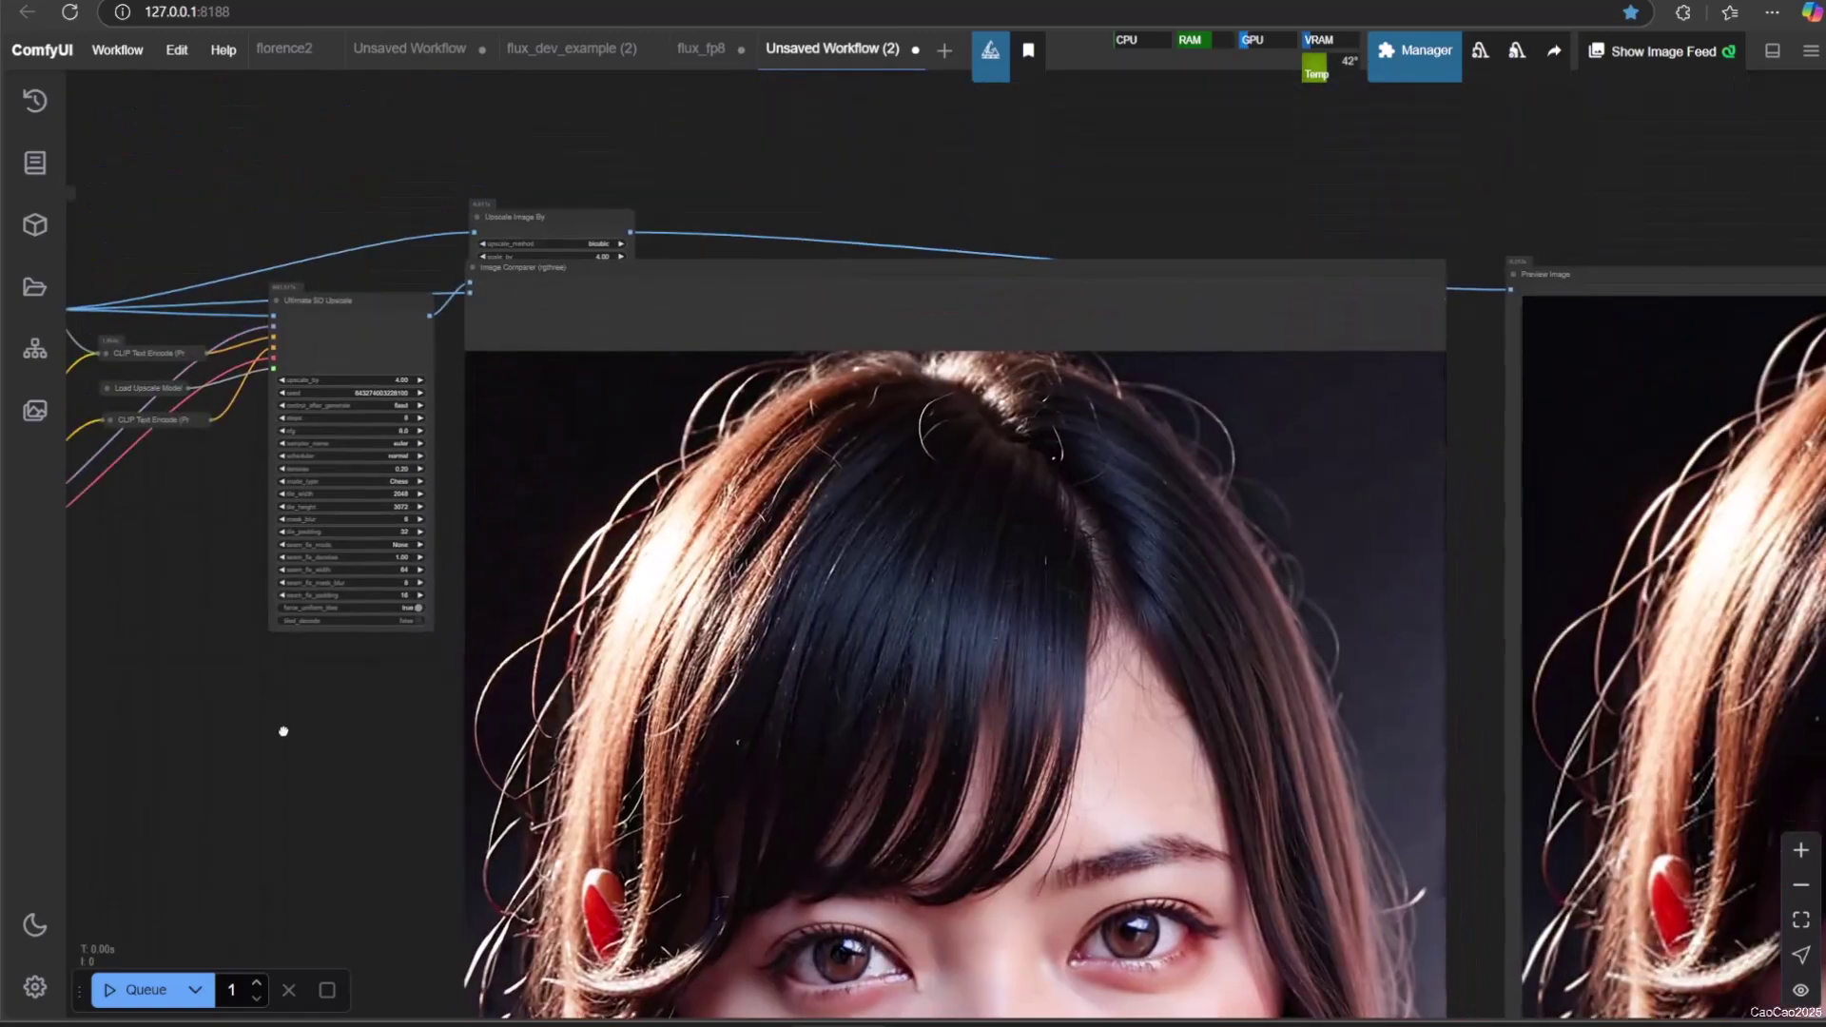
scroll(196, 571, up, 6)
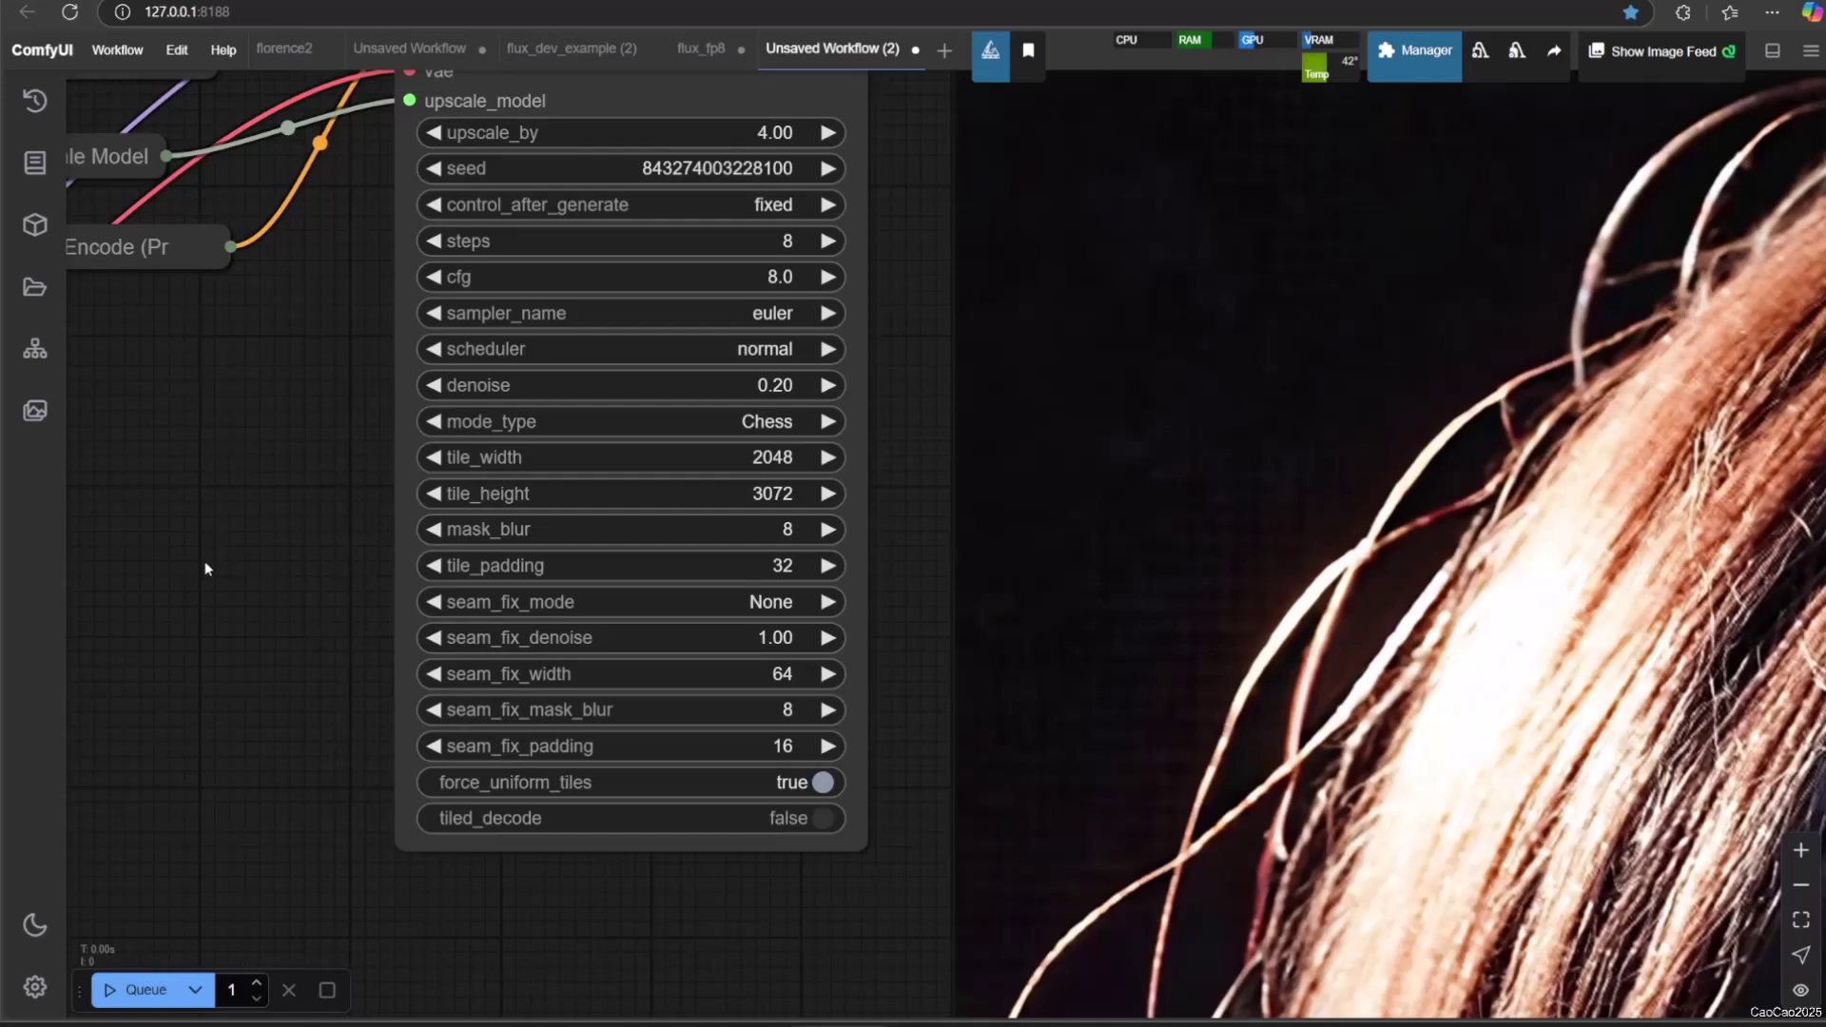
scroll(205, 568, down, 1)
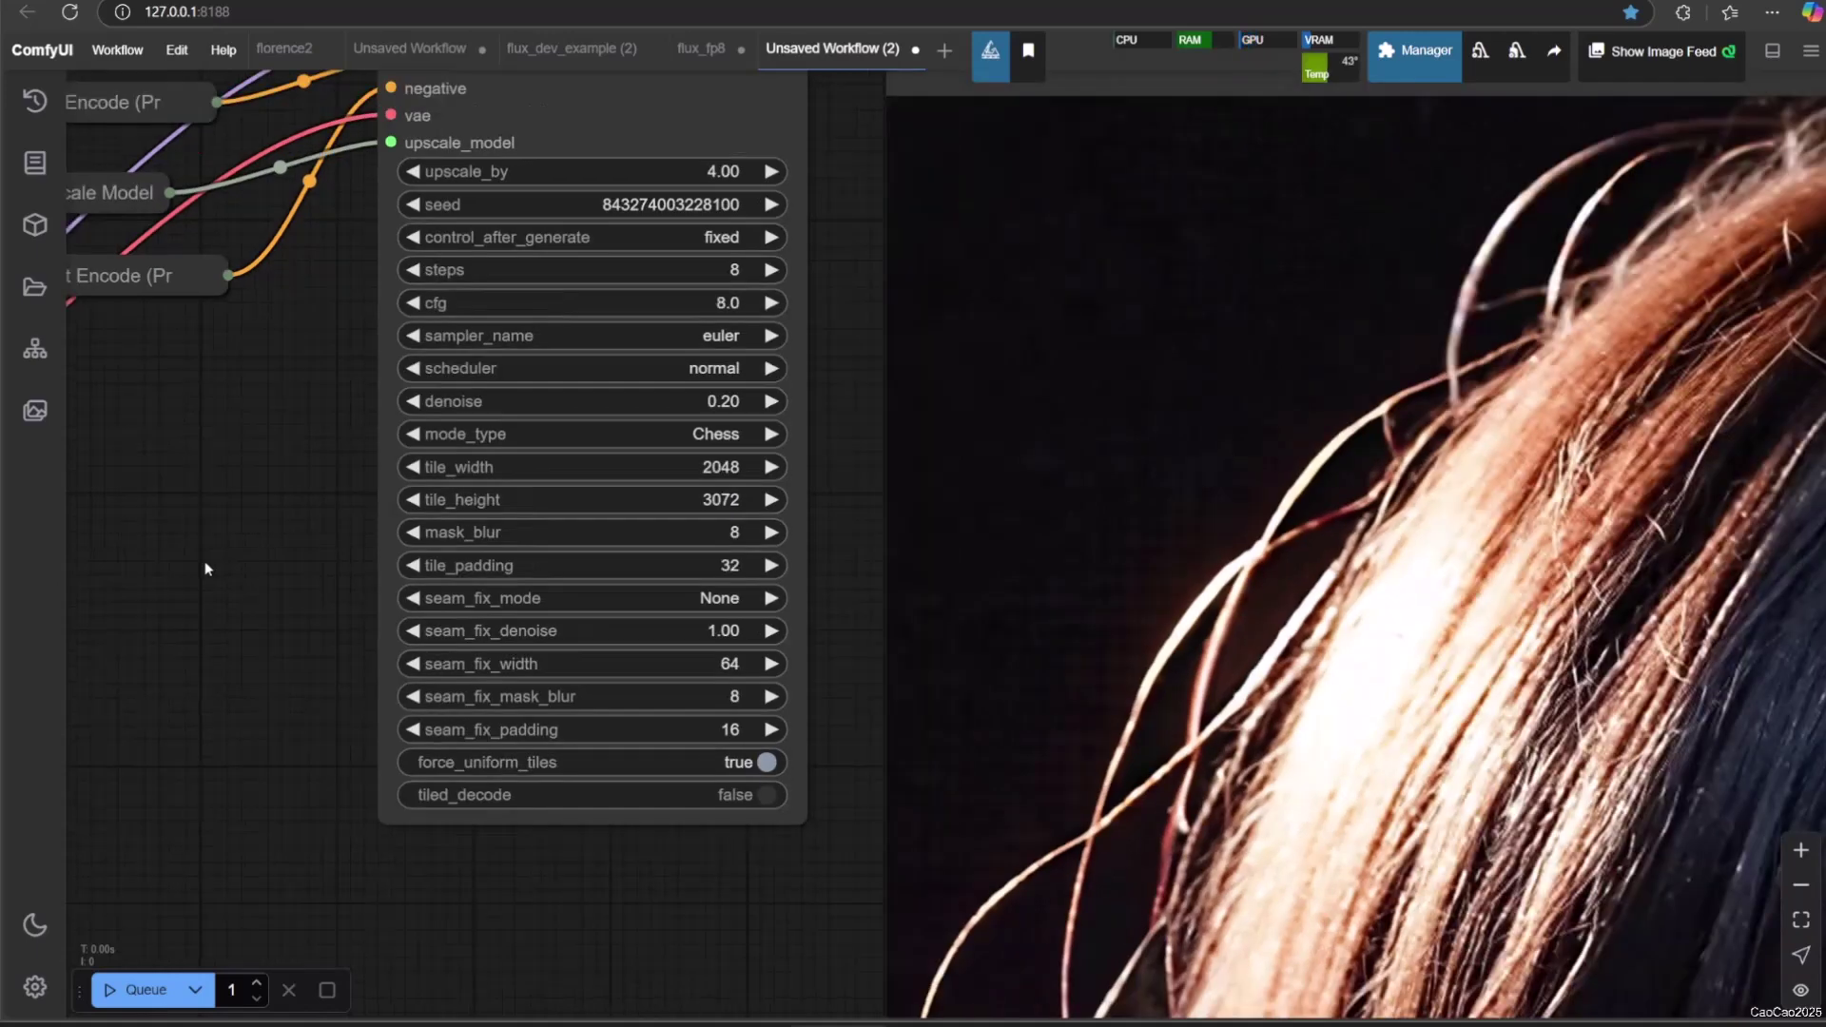
scroll(205, 569, down, 1)
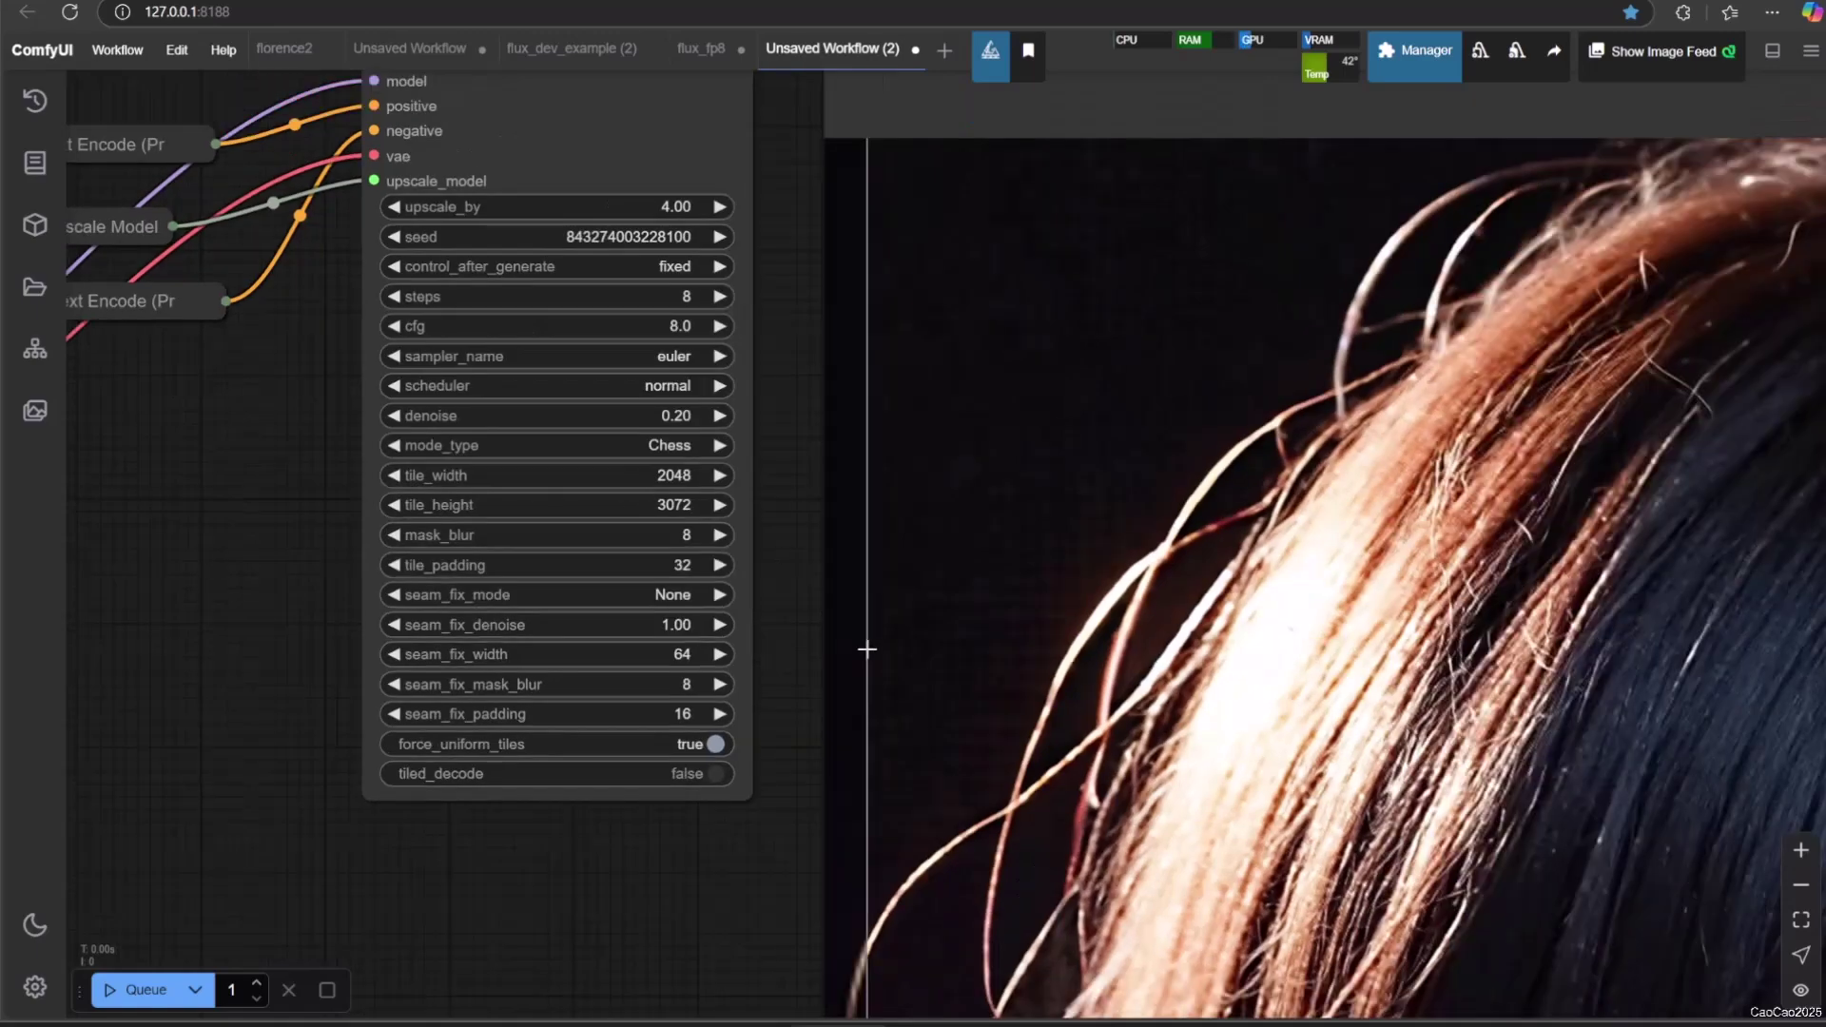
scroll(753, 498, up, 3)
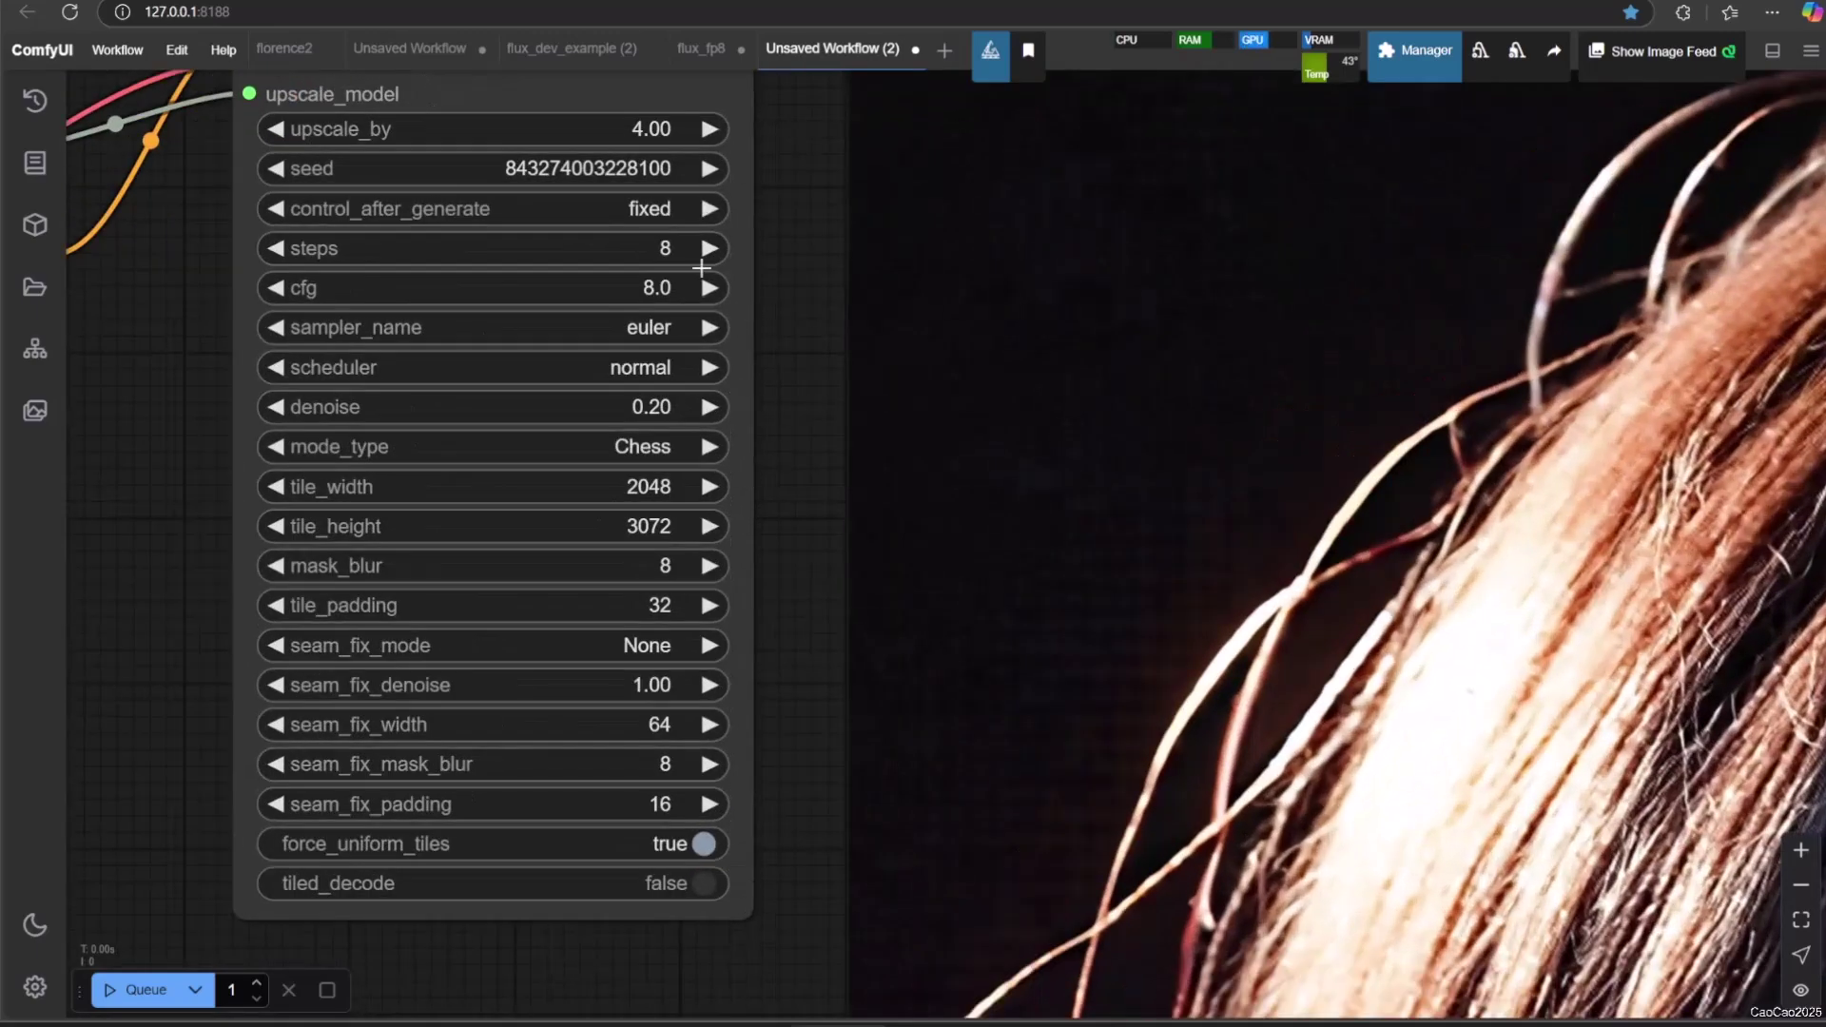
click(665, 249)
click(994, 220)
click(143, 989)
Step: Interrupt the run and connect the Upscale Image By node, moved clear of the Image Comparer, to the comparer's image_b input
scroll(736, 782, down, 4)
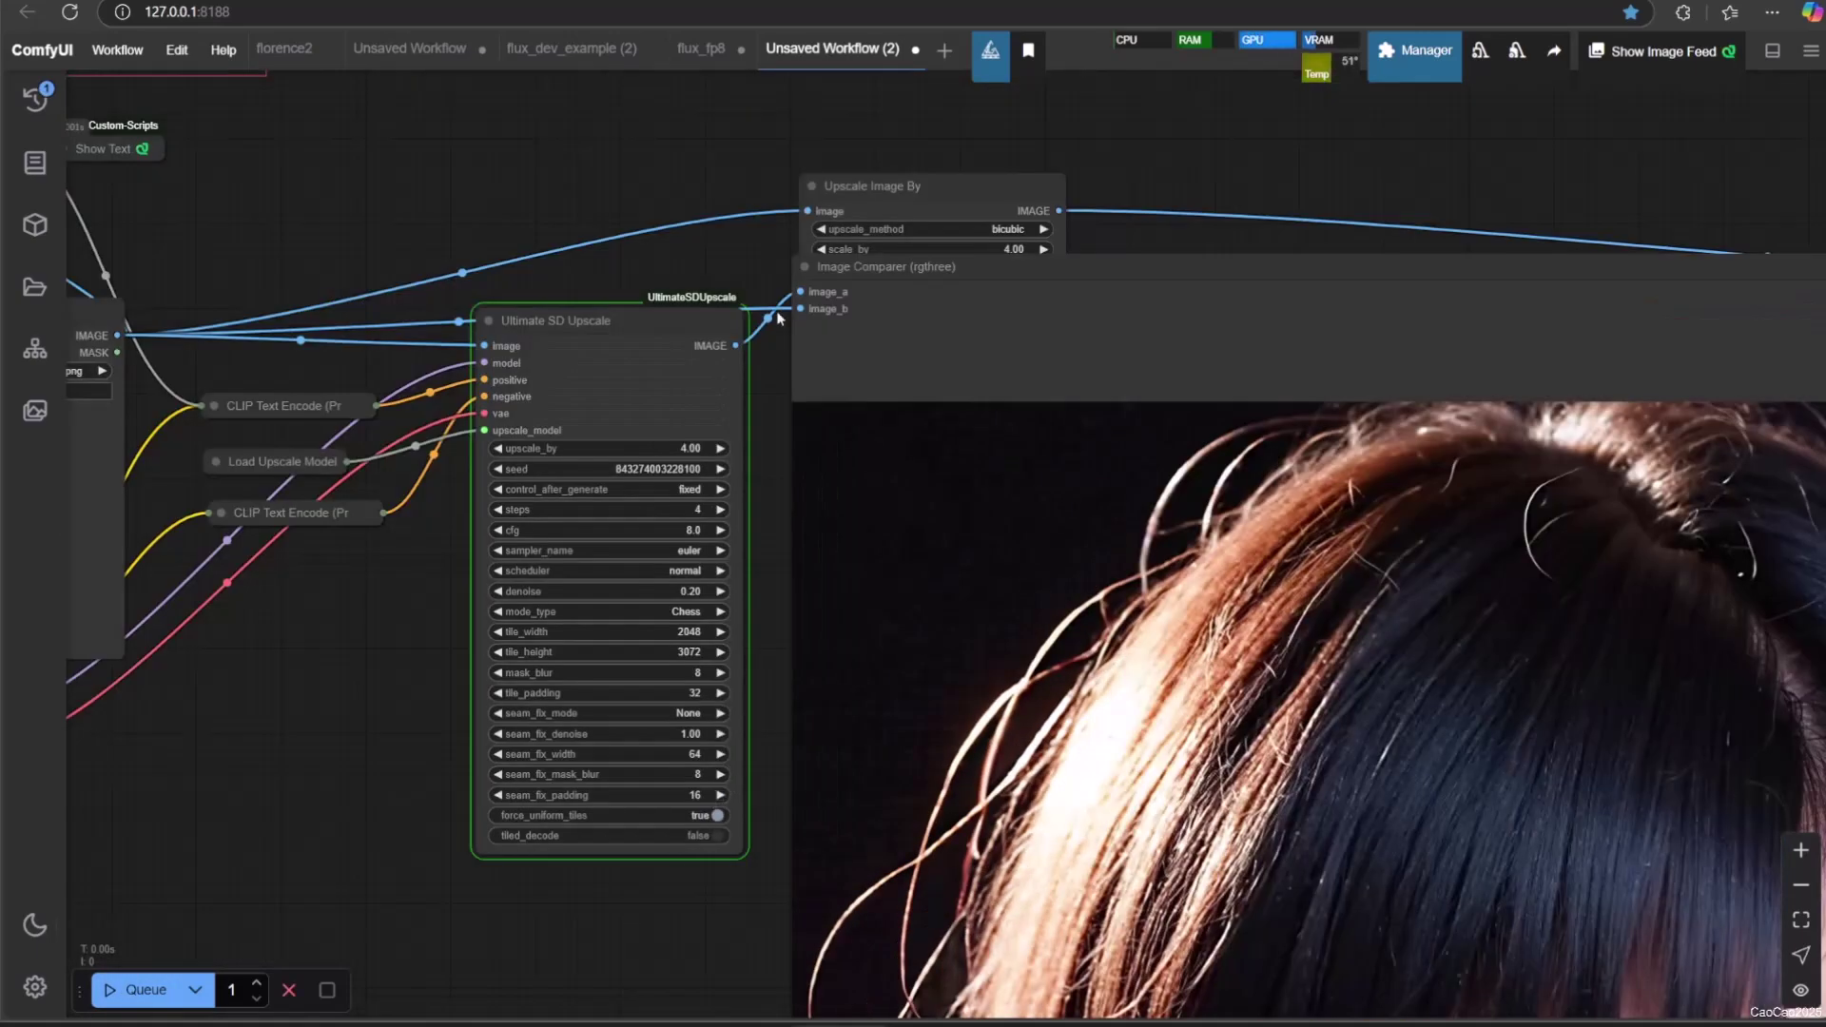
click(289, 989)
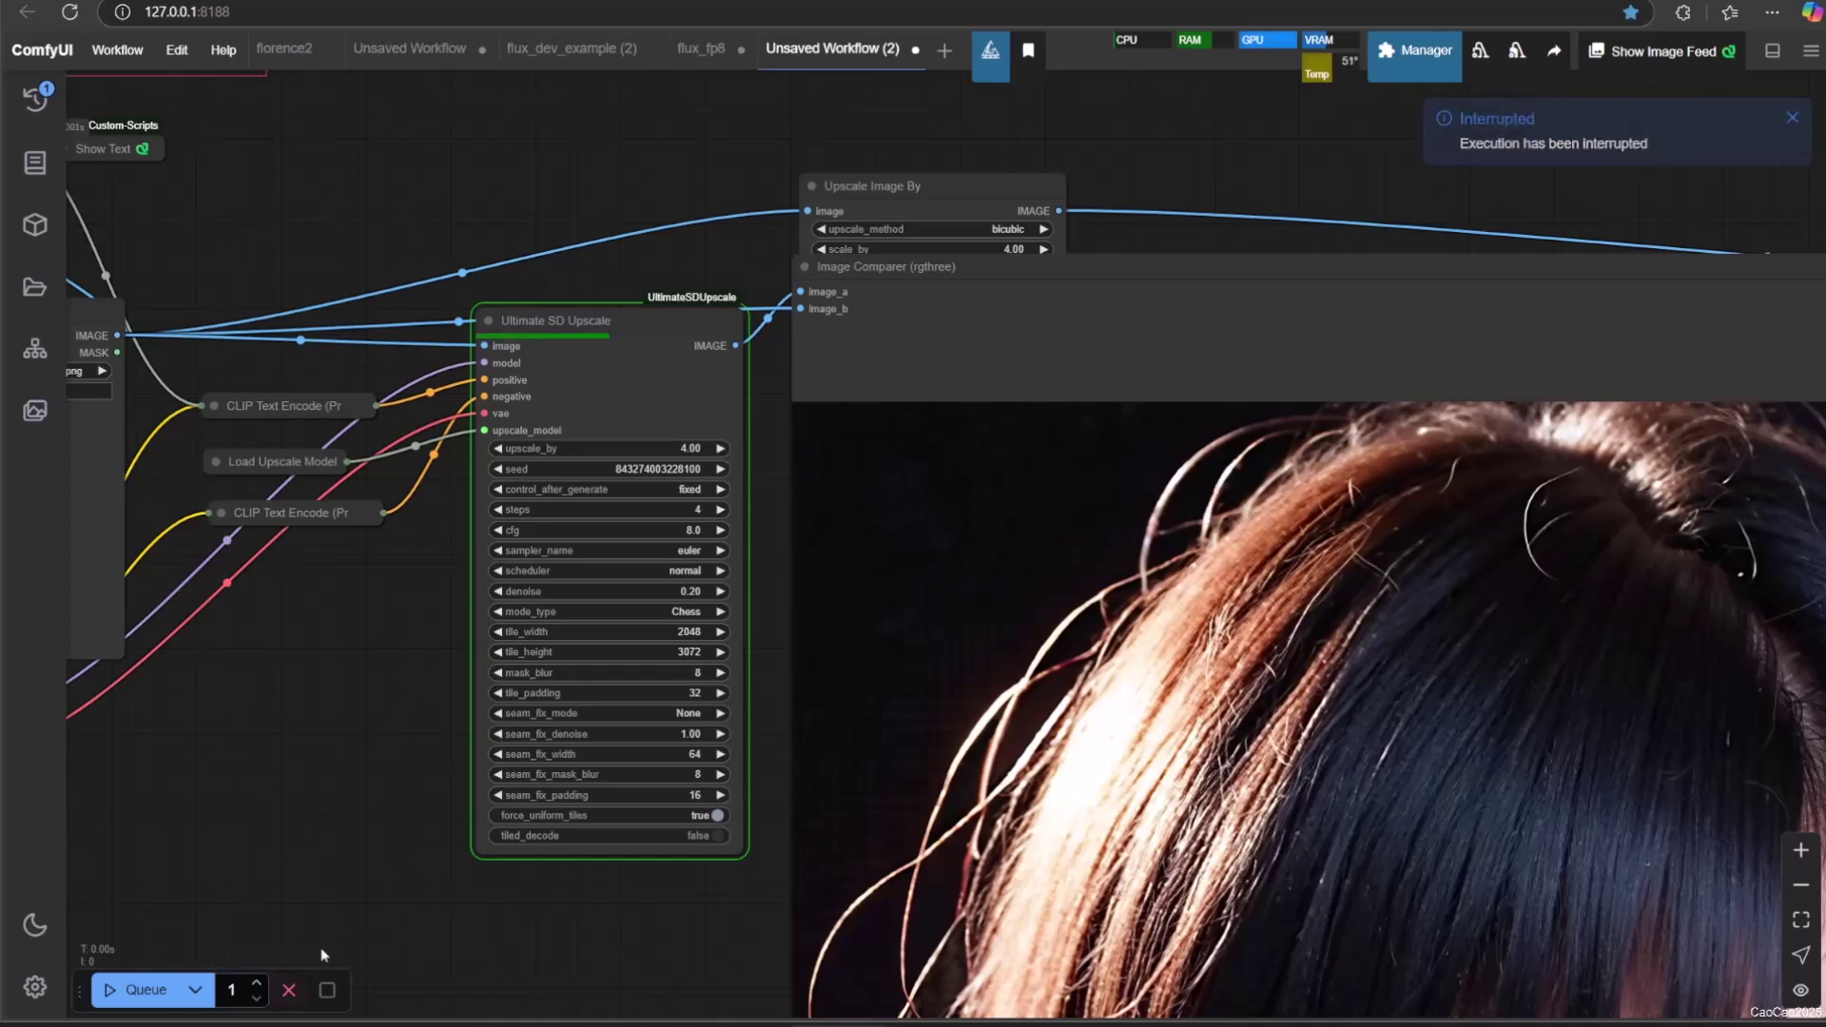
drag(1640, 246, 1027, 196)
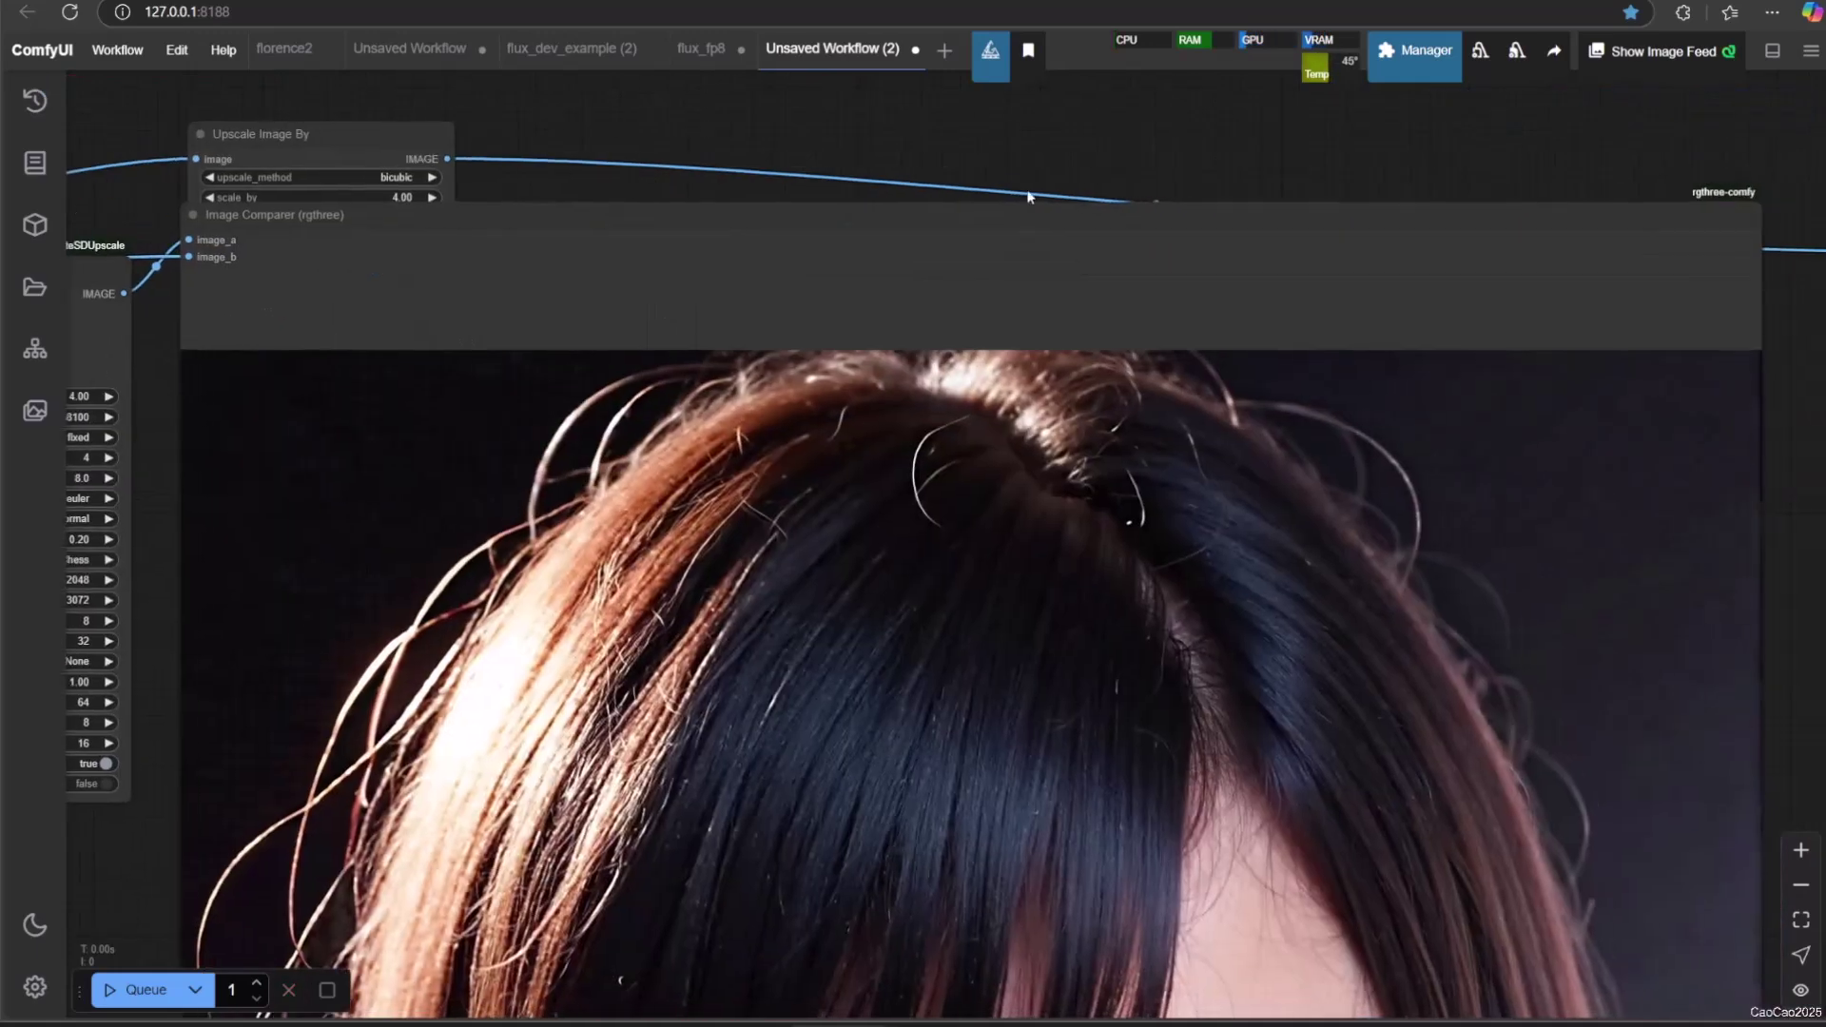
scroll(1026, 197, down, 2)
drag(384, 143, 260, 113)
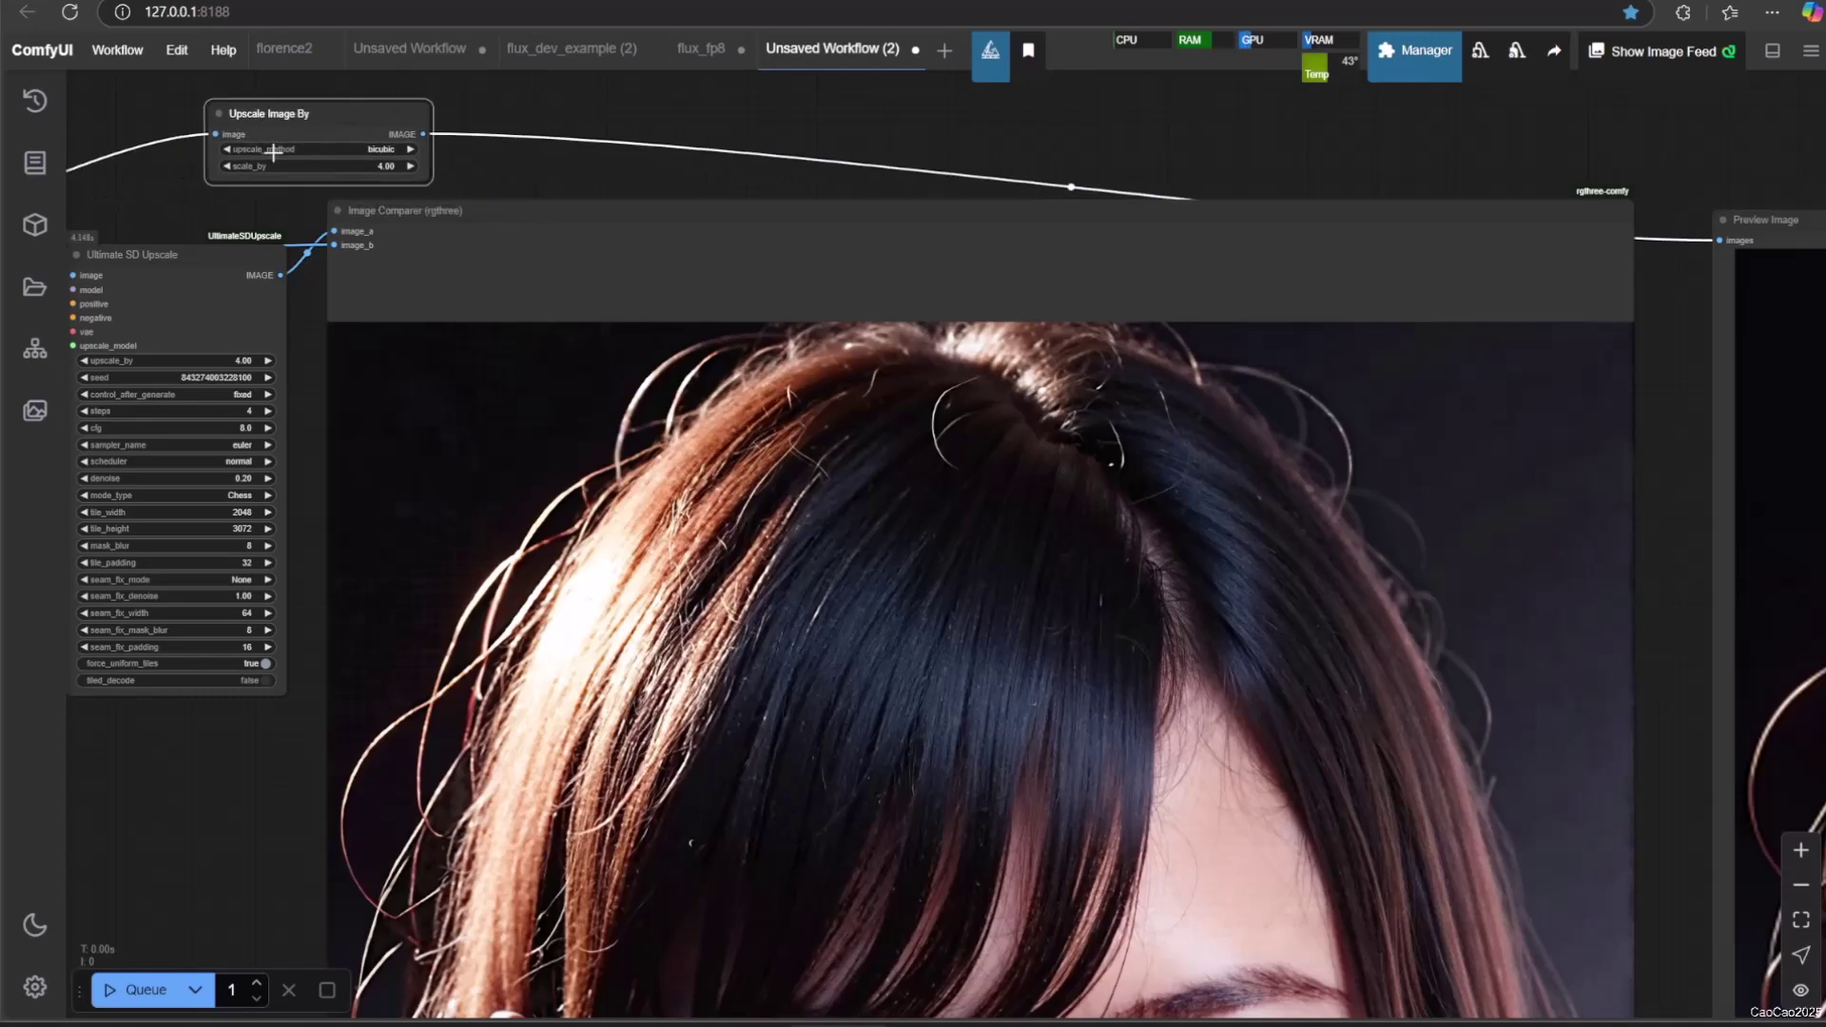
scroll(266, 233, up, 4)
drag(495, 123, 365, 253)
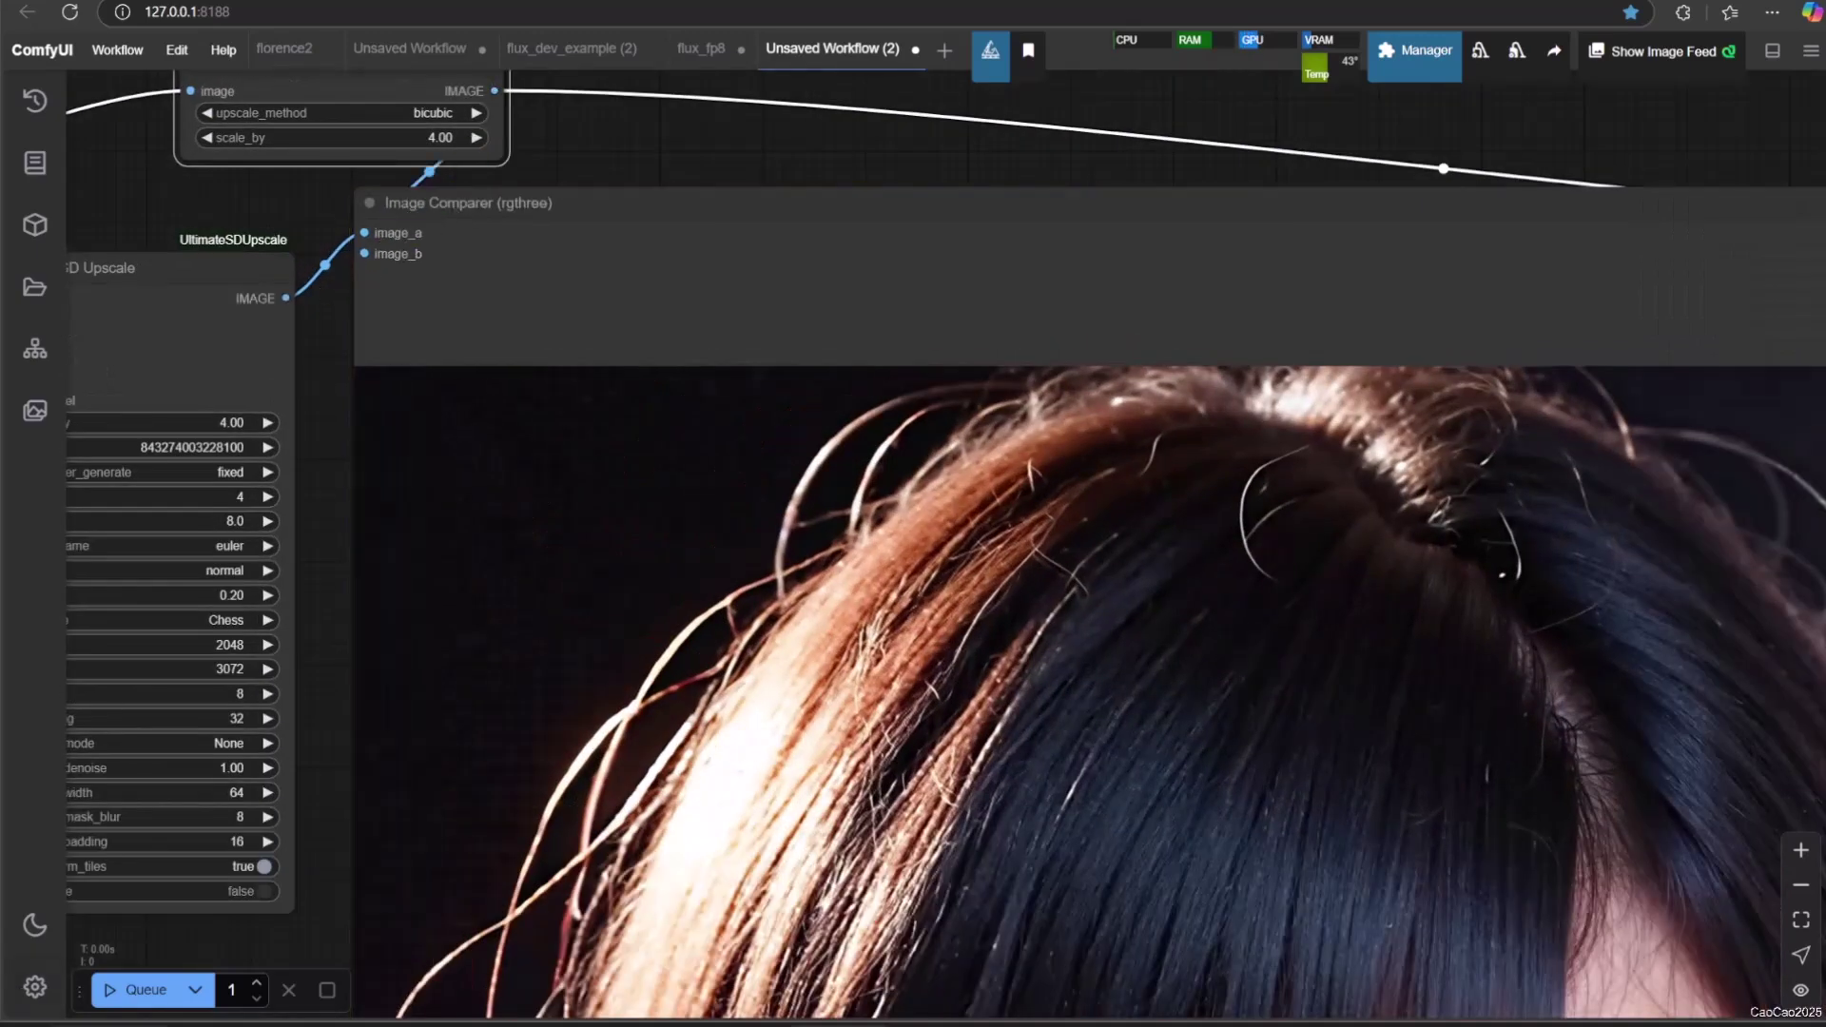
Step: Queue the workflow again and delete the Preview Image node
click(142, 989)
scroll(362, 665, down, 6)
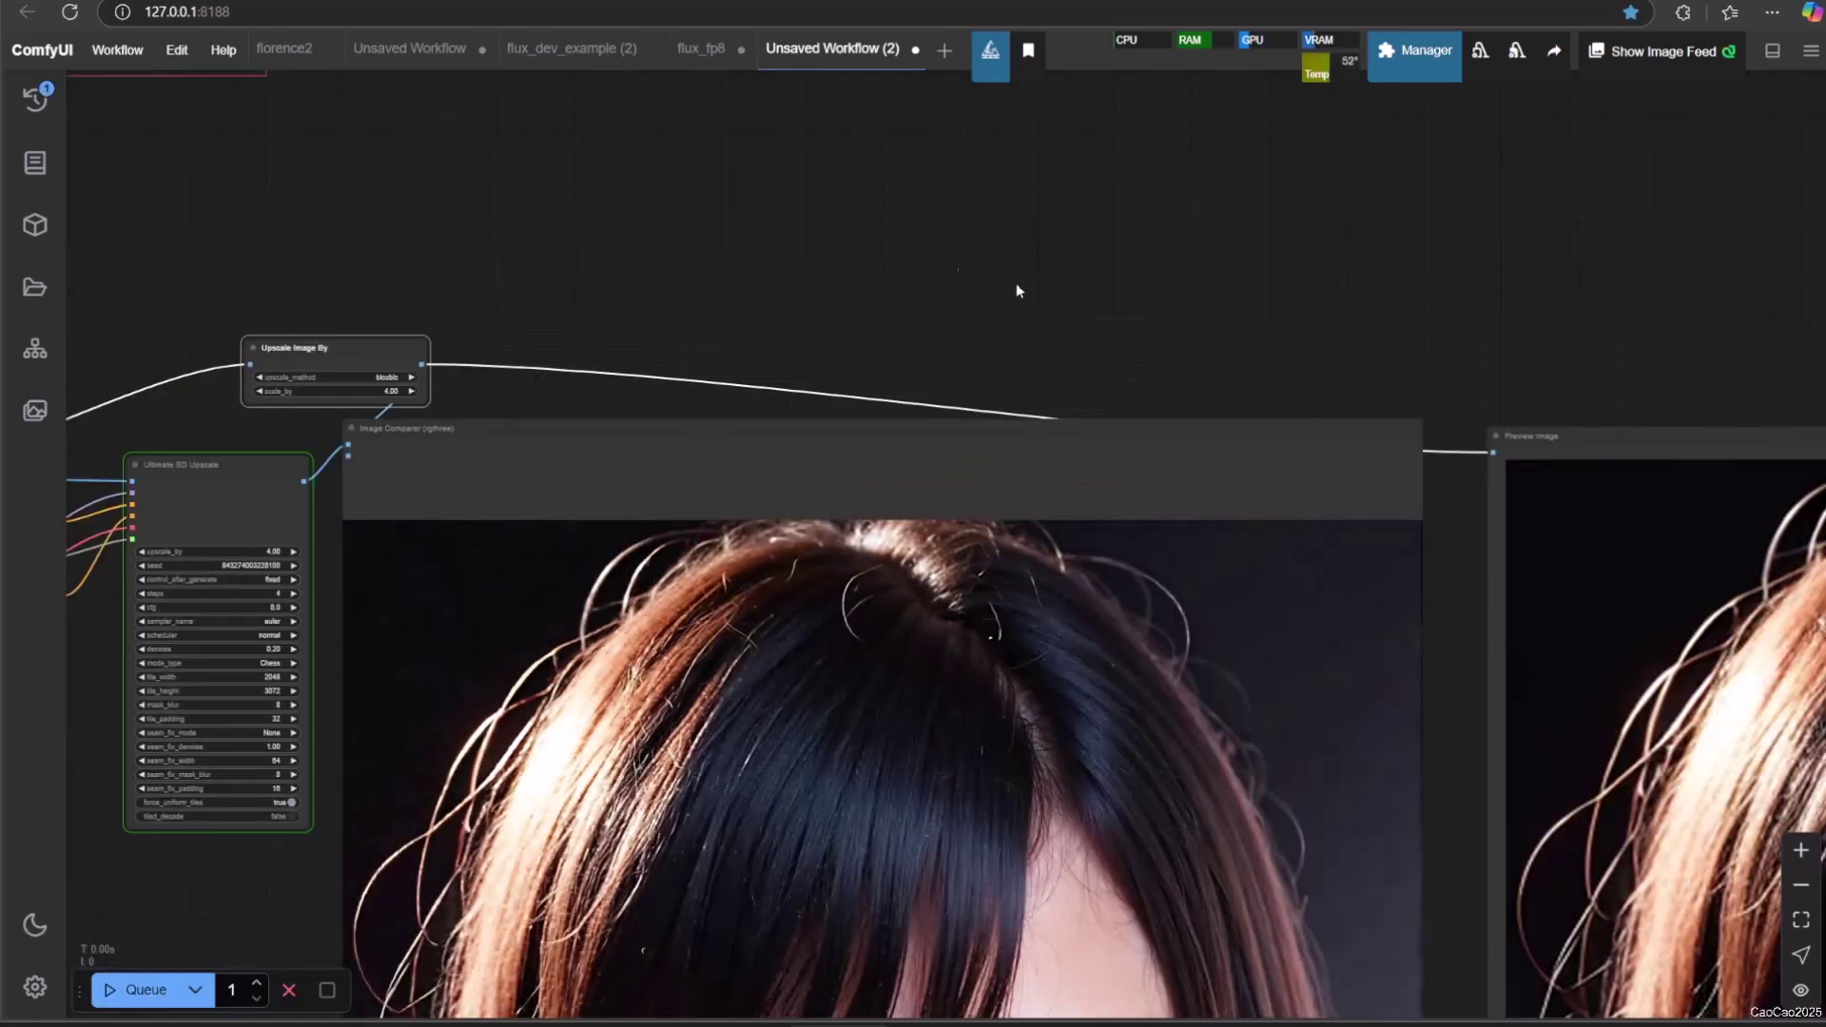
drag(1015, 285, 898, 259)
click(1429, 412)
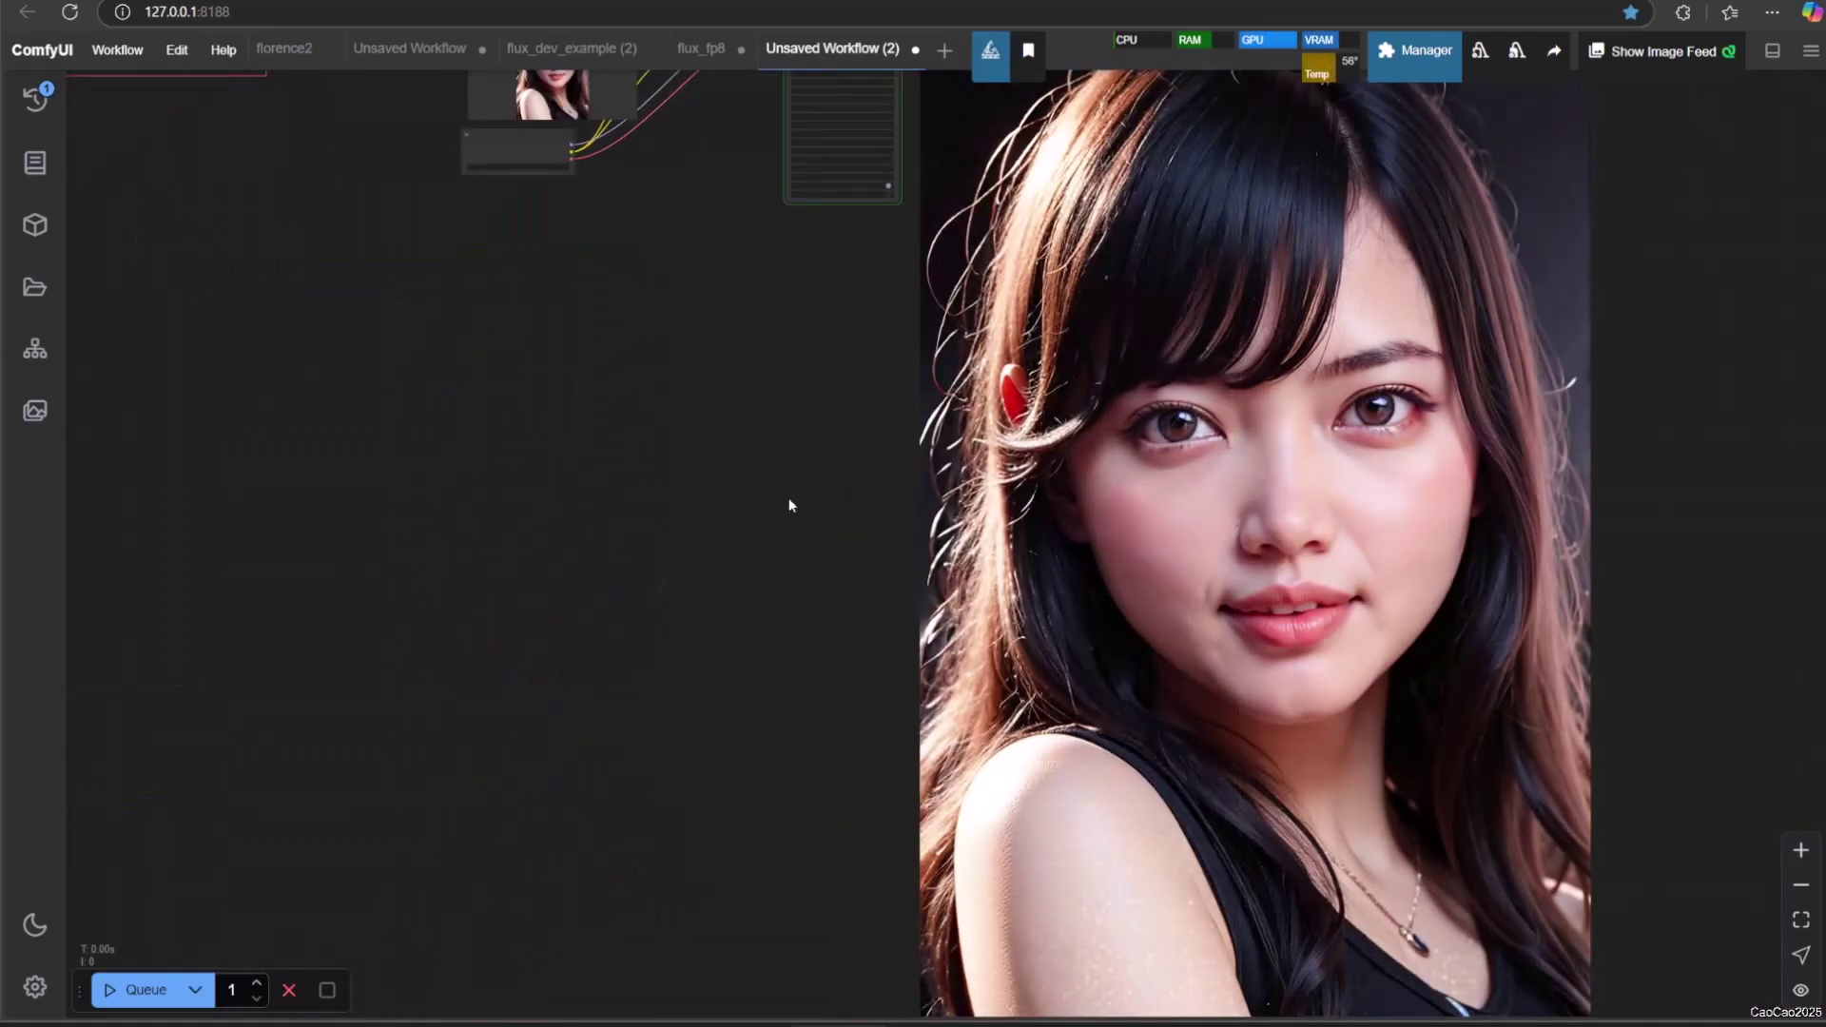
Step: Check the portrait's cheek and eyes in the Image Comparer and set the Ultimate SD Upscale steps to 1
drag(789, 505, 440, 587)
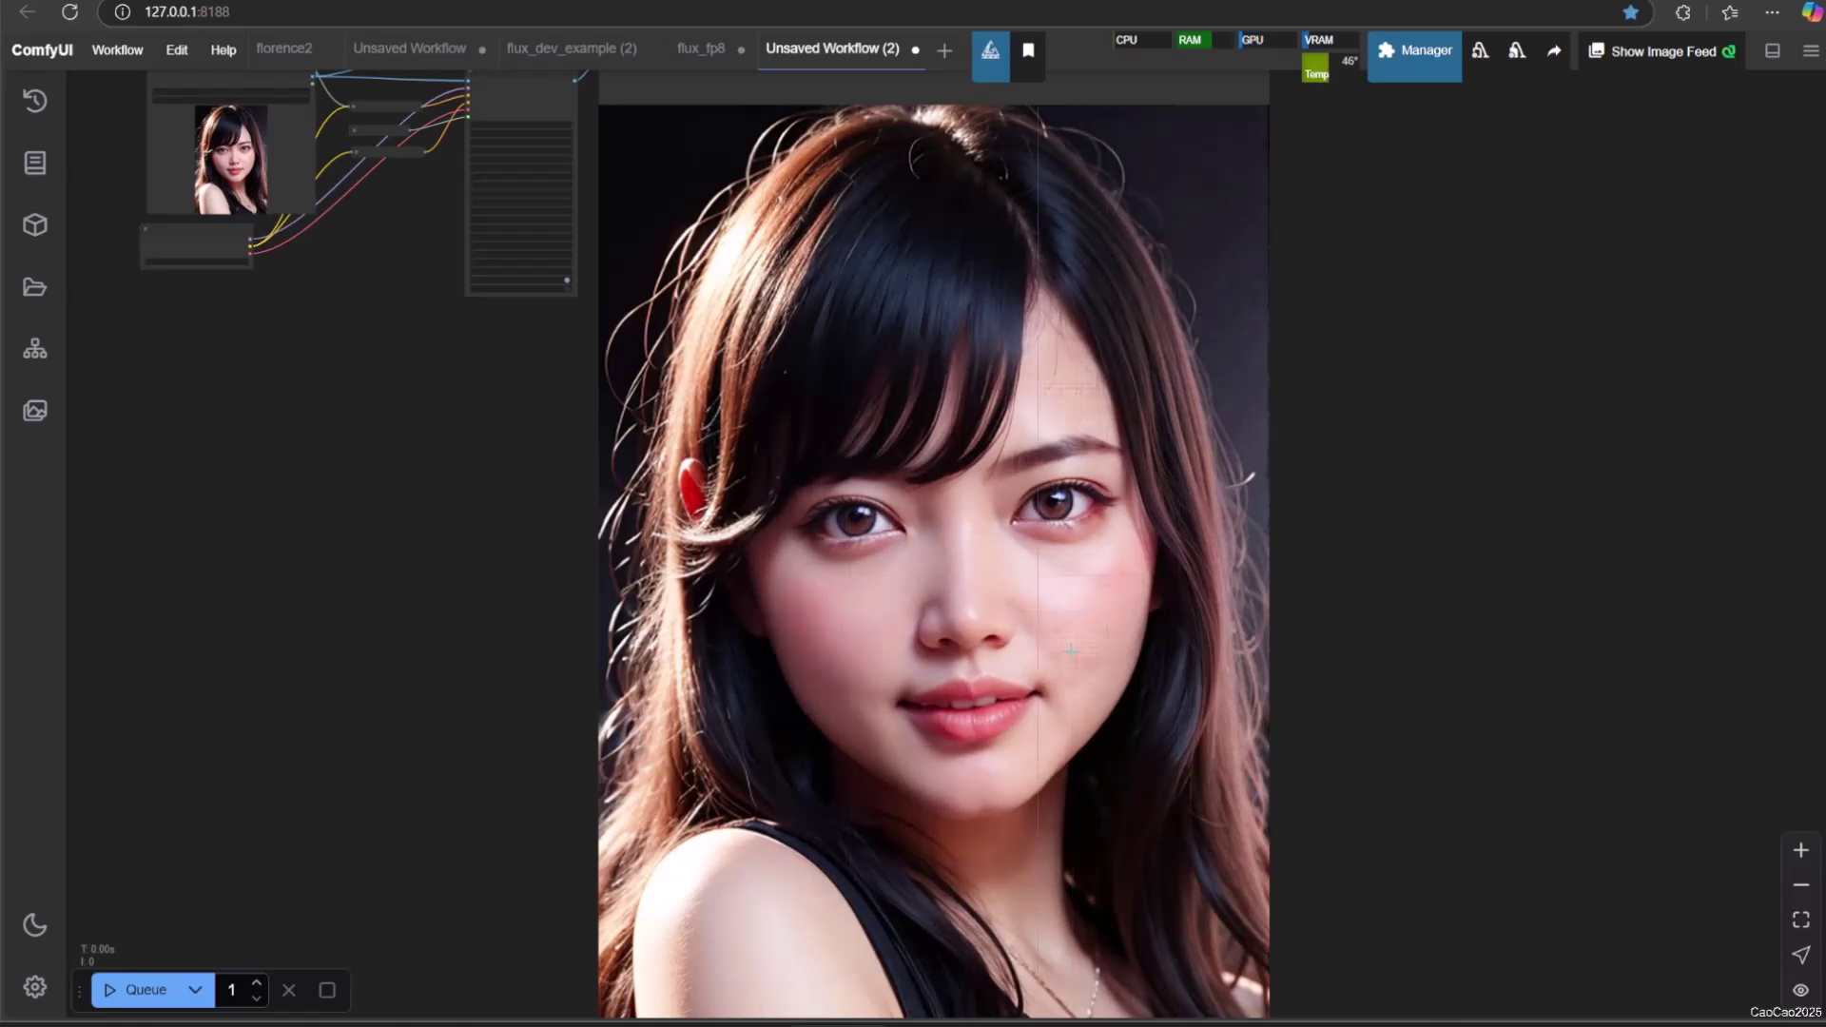
scroll(1071, 649, up, 5)
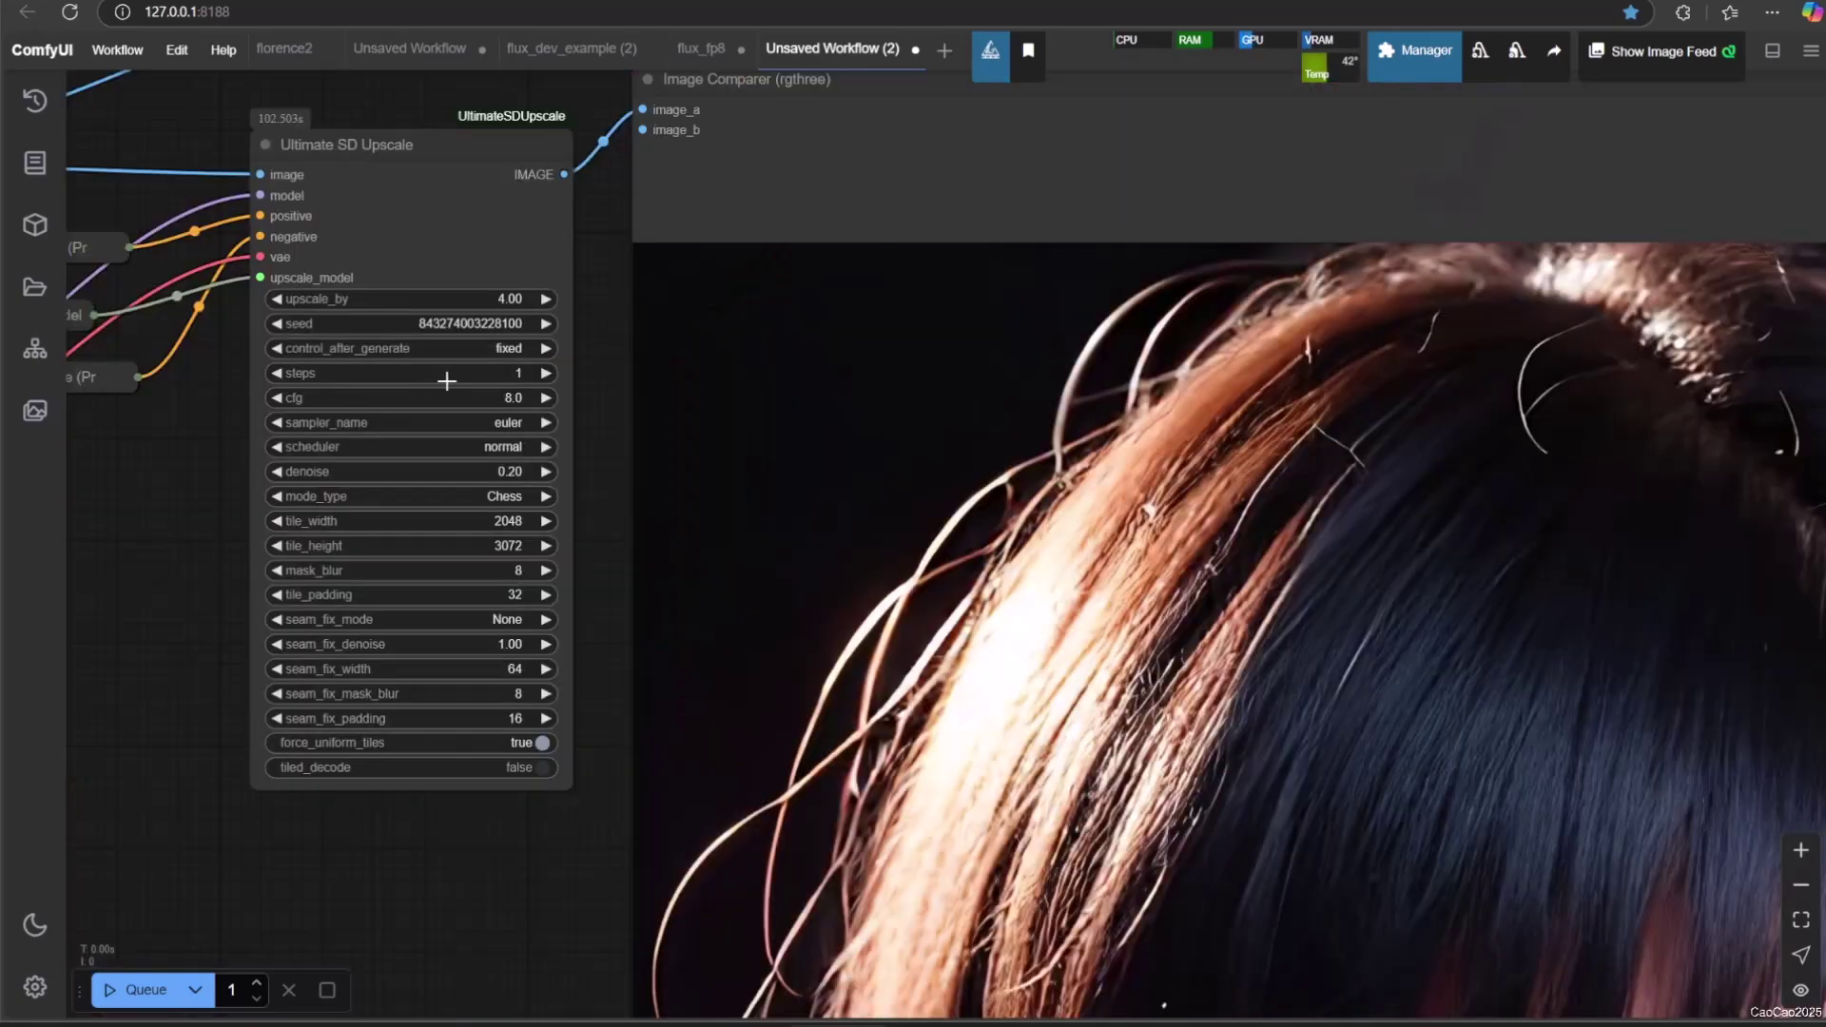
click(469, 371)
click(688, 339)
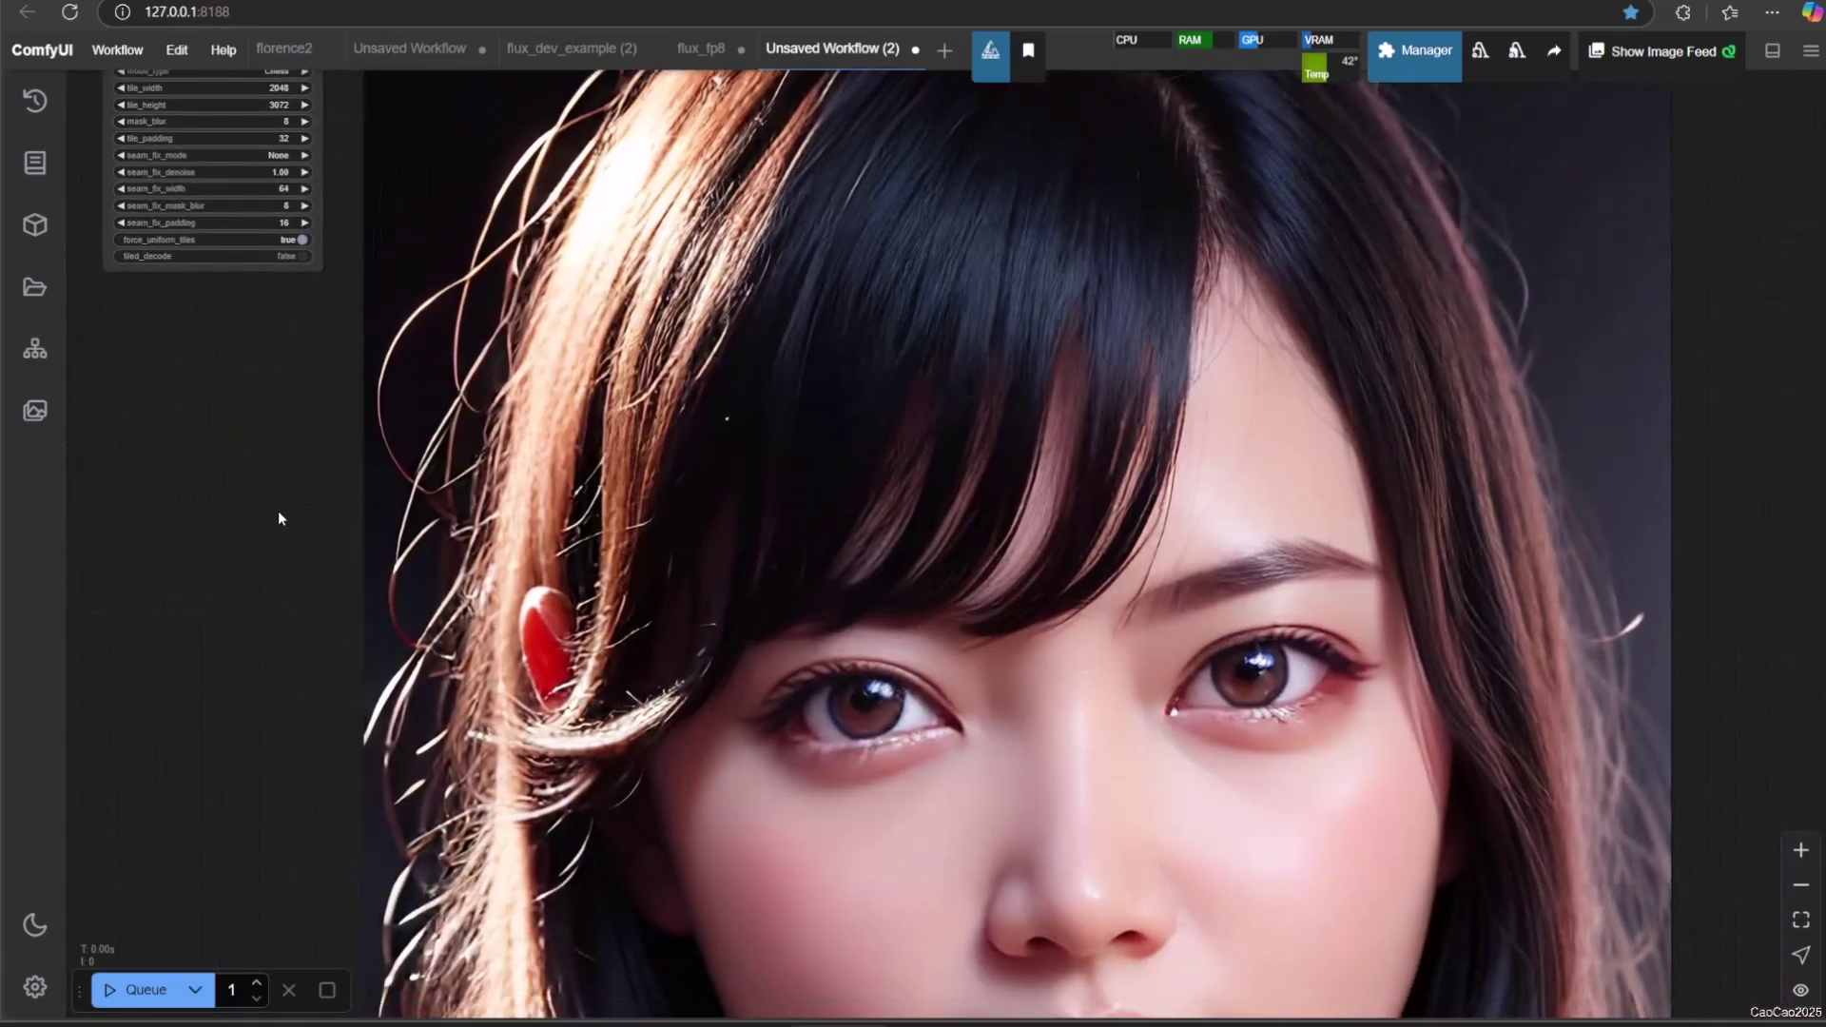
Step: Compare the portrait's face, side hair, shoulder and necklace between the two upscaled versions in the Image Comparer
drag(278, 518, 9, 228)
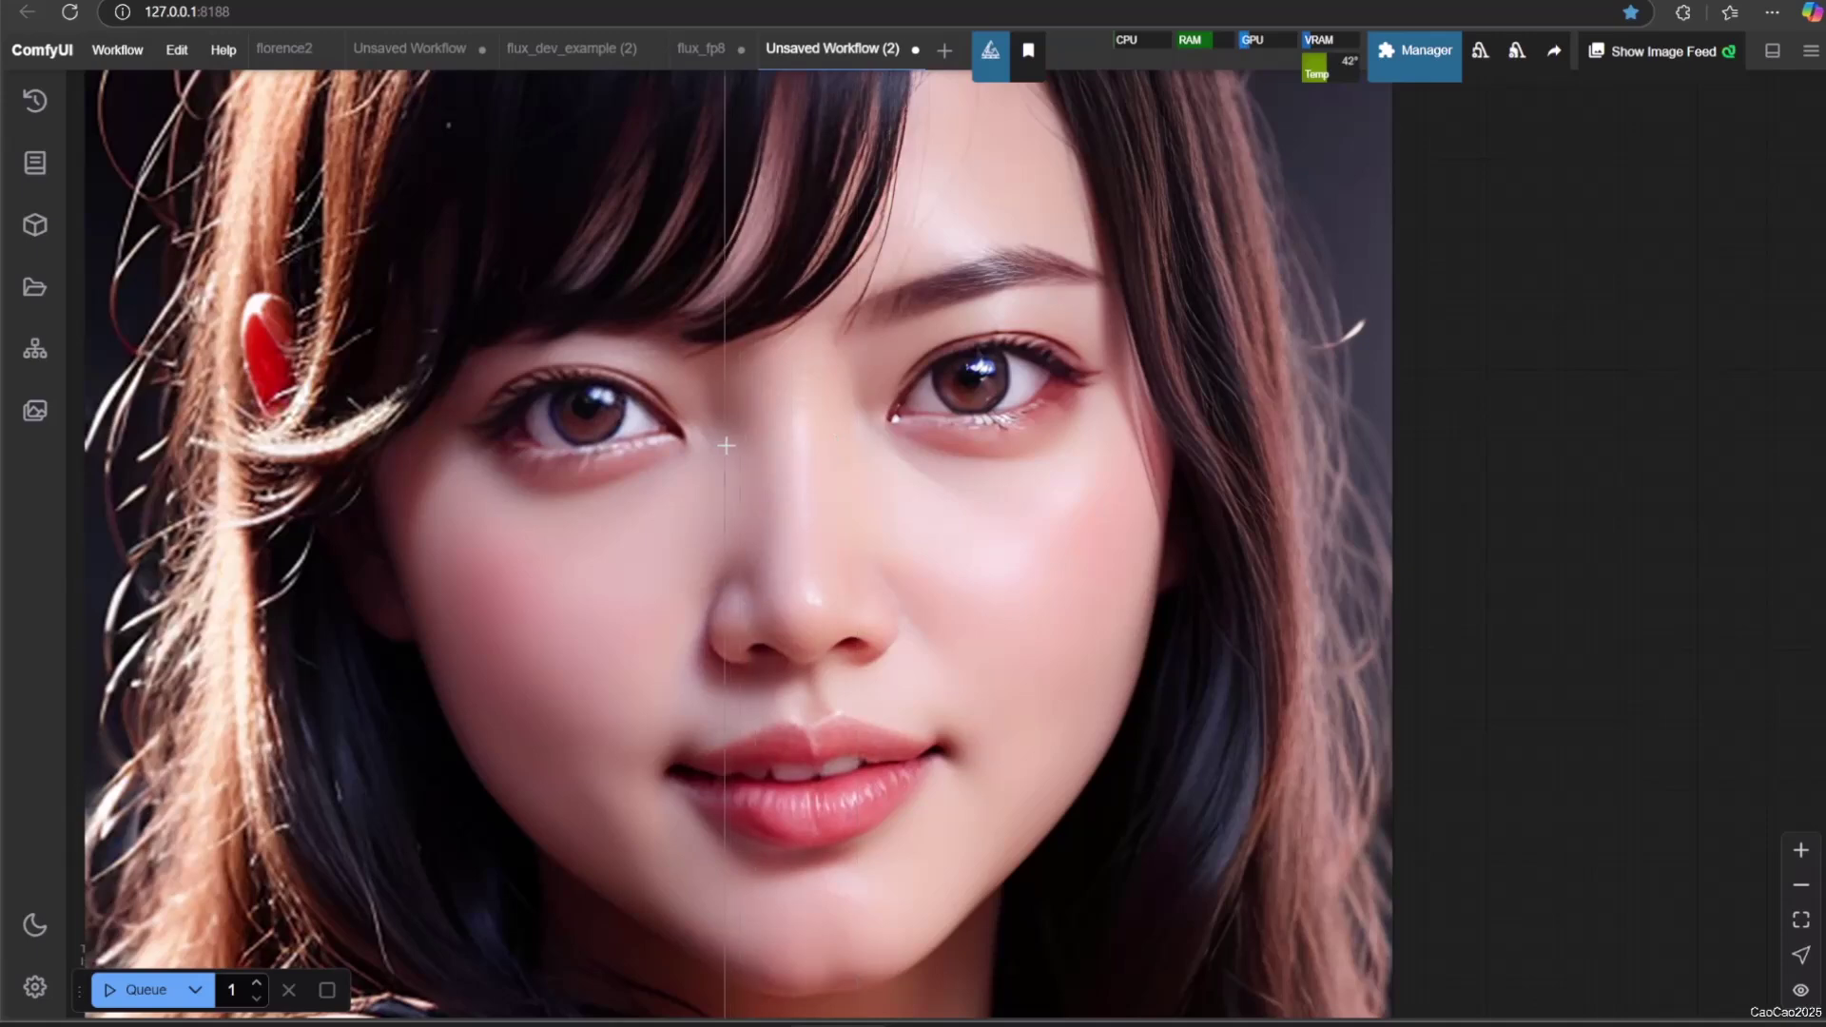
scroll(861, 460, up, 5)
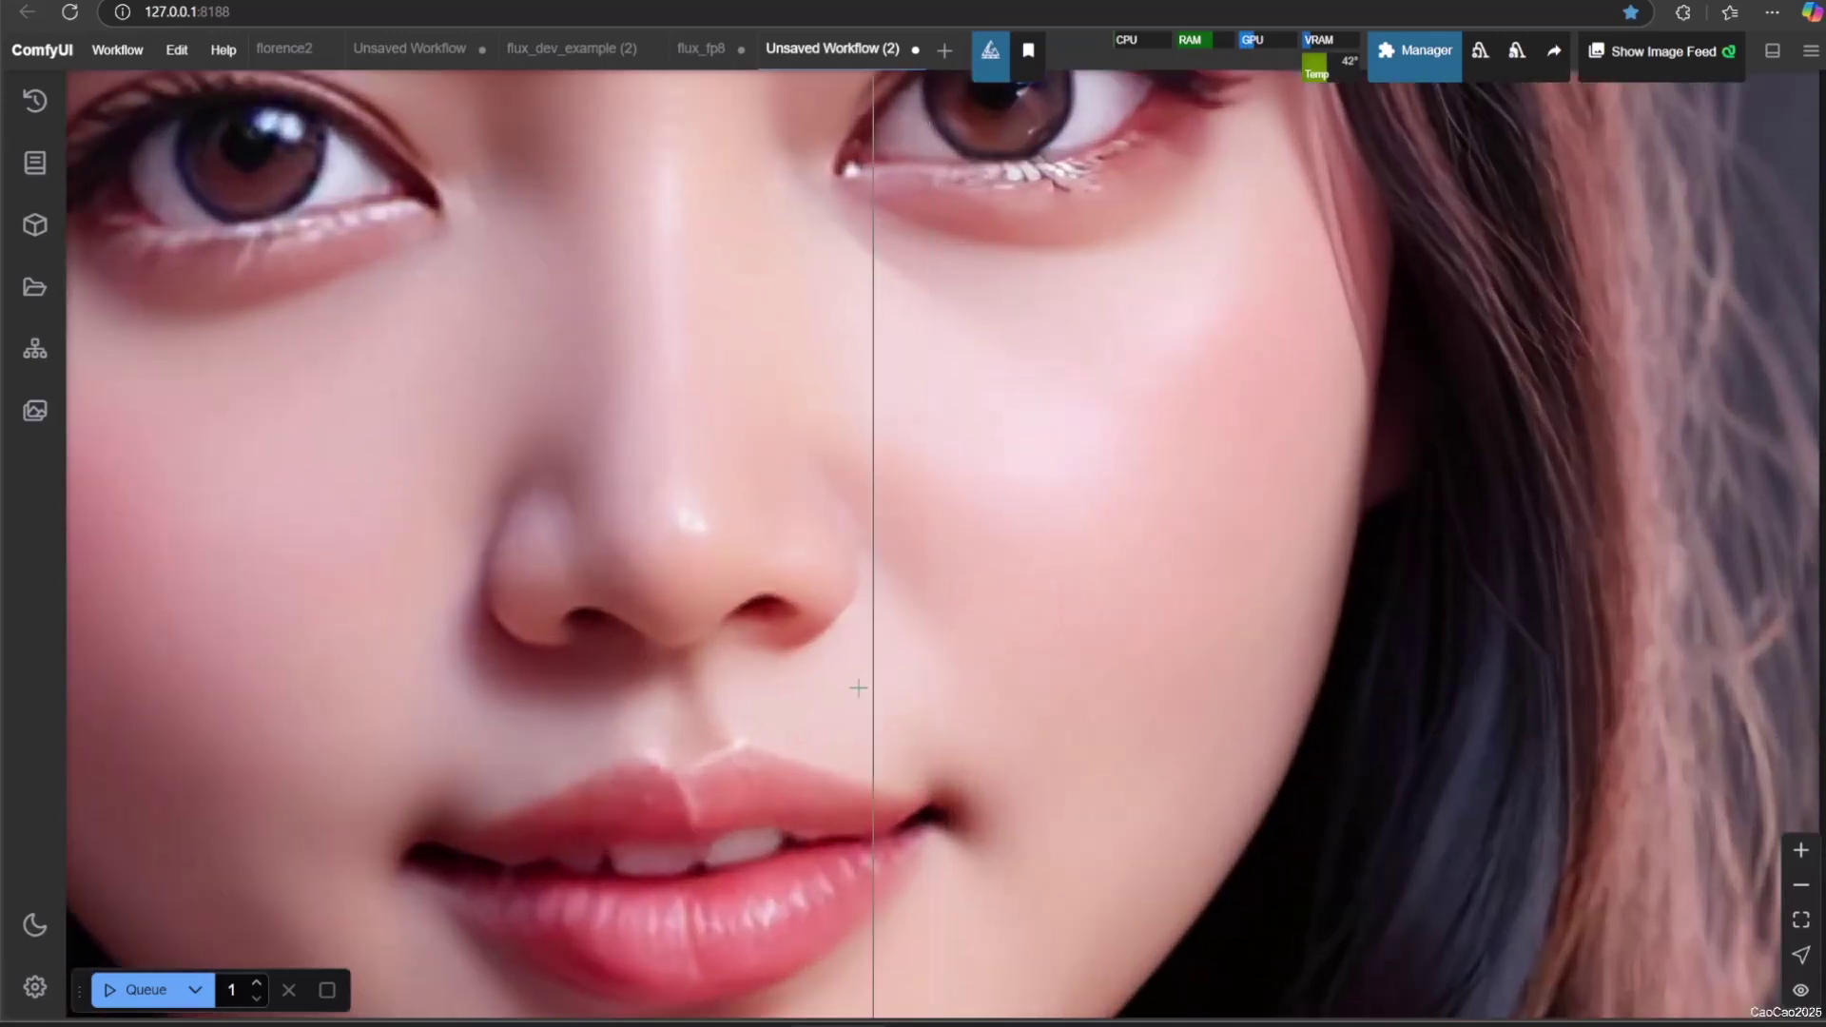
scroll(958, 331, down, 8)
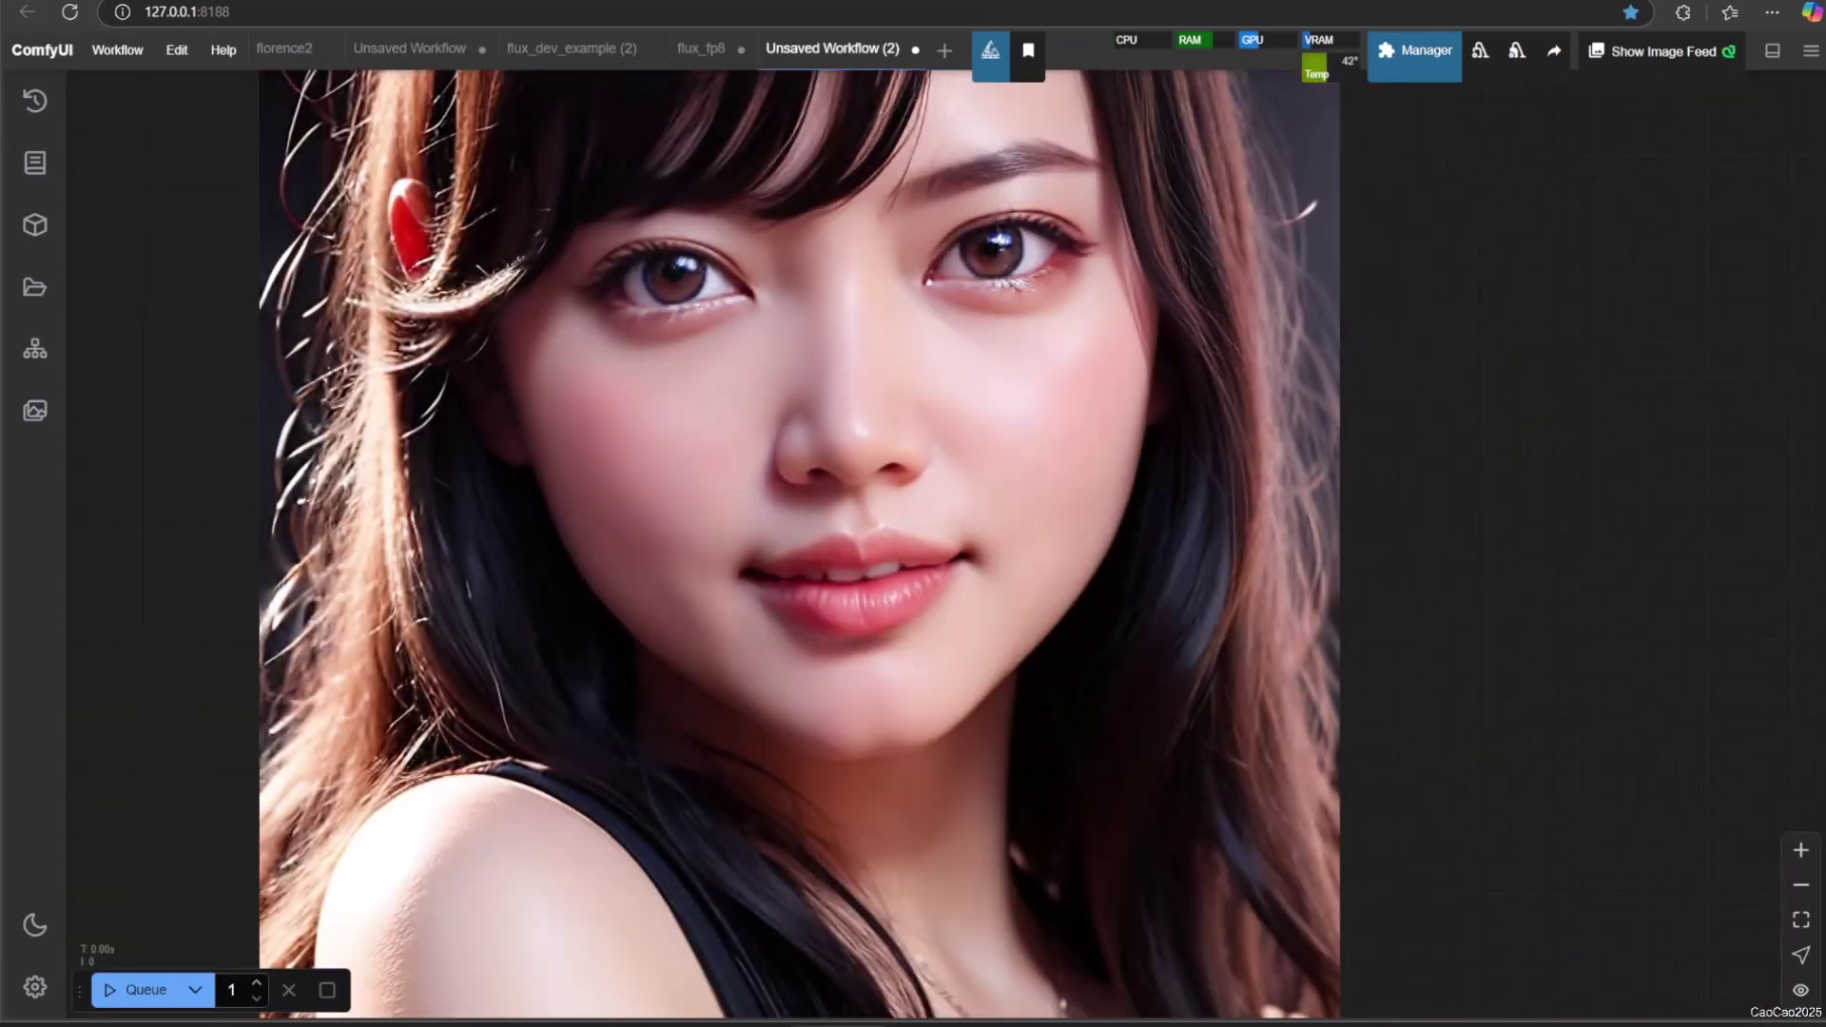
drag(1635, 395, 1538, 763)
scroll(1421, 658, up, 9)
drag(1502, 597, 1698, 540)
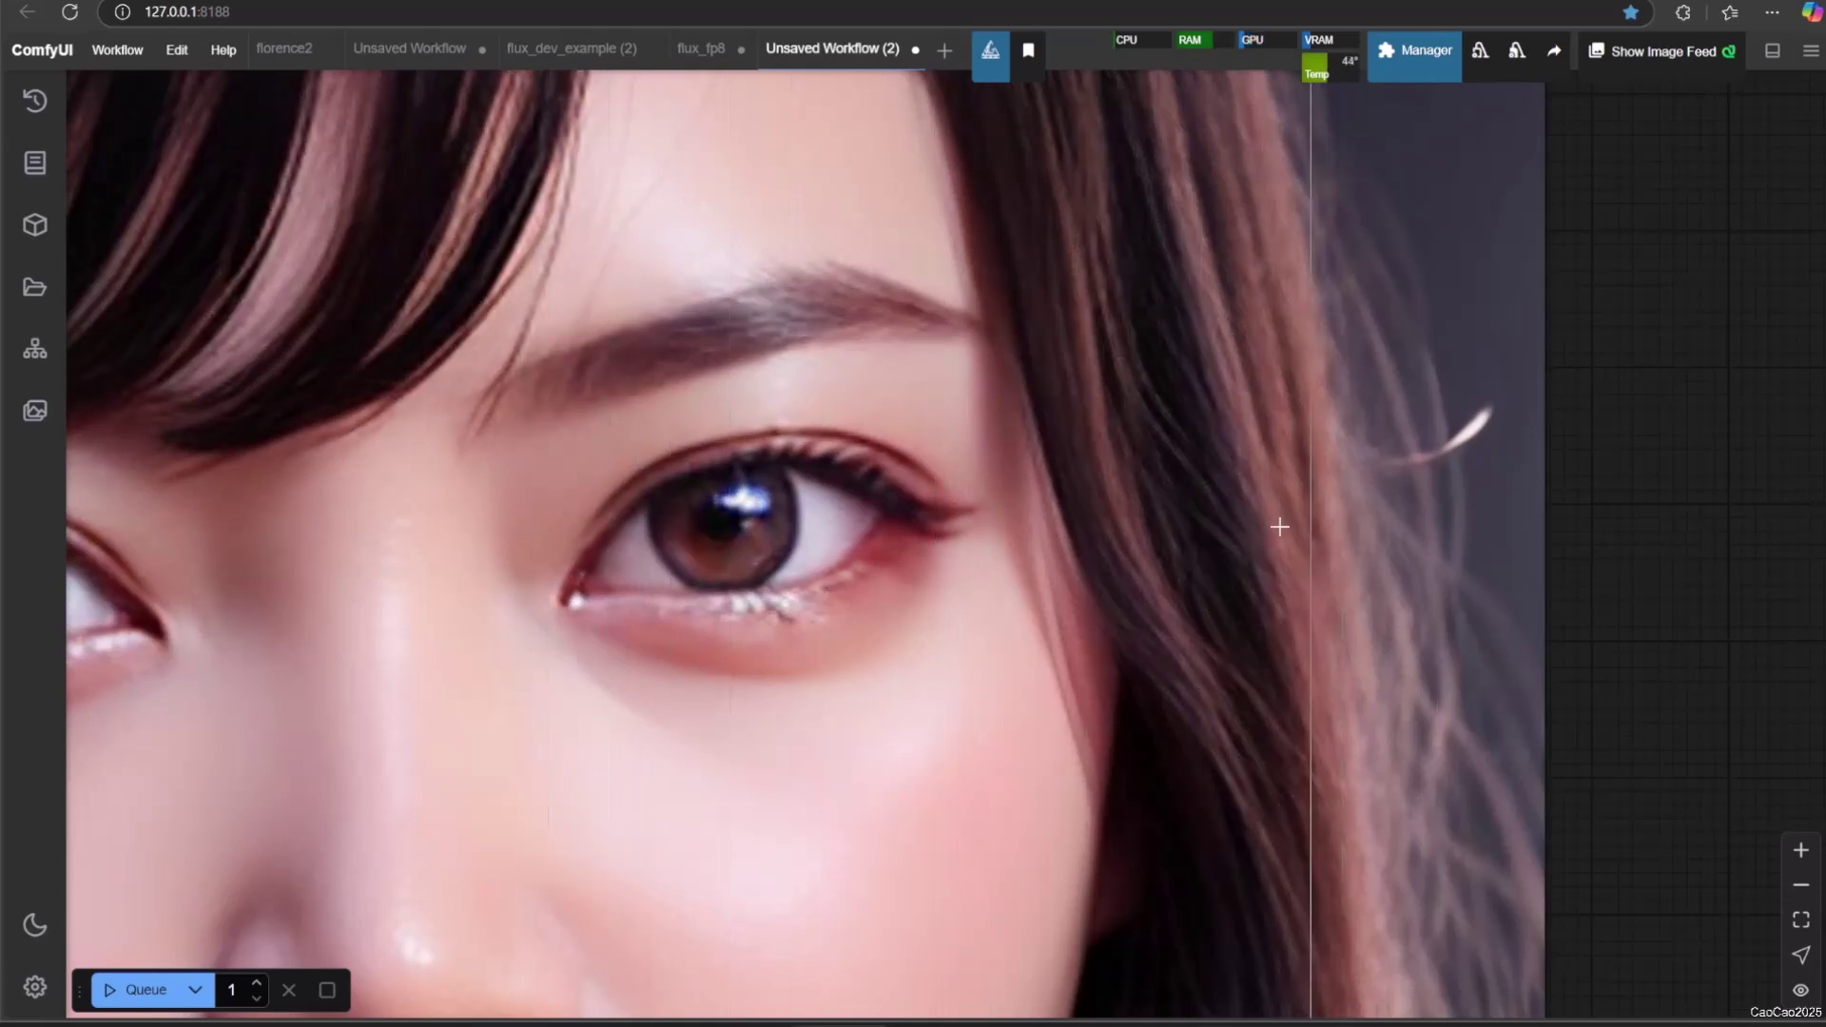
scroll(439, 532, down, 5)
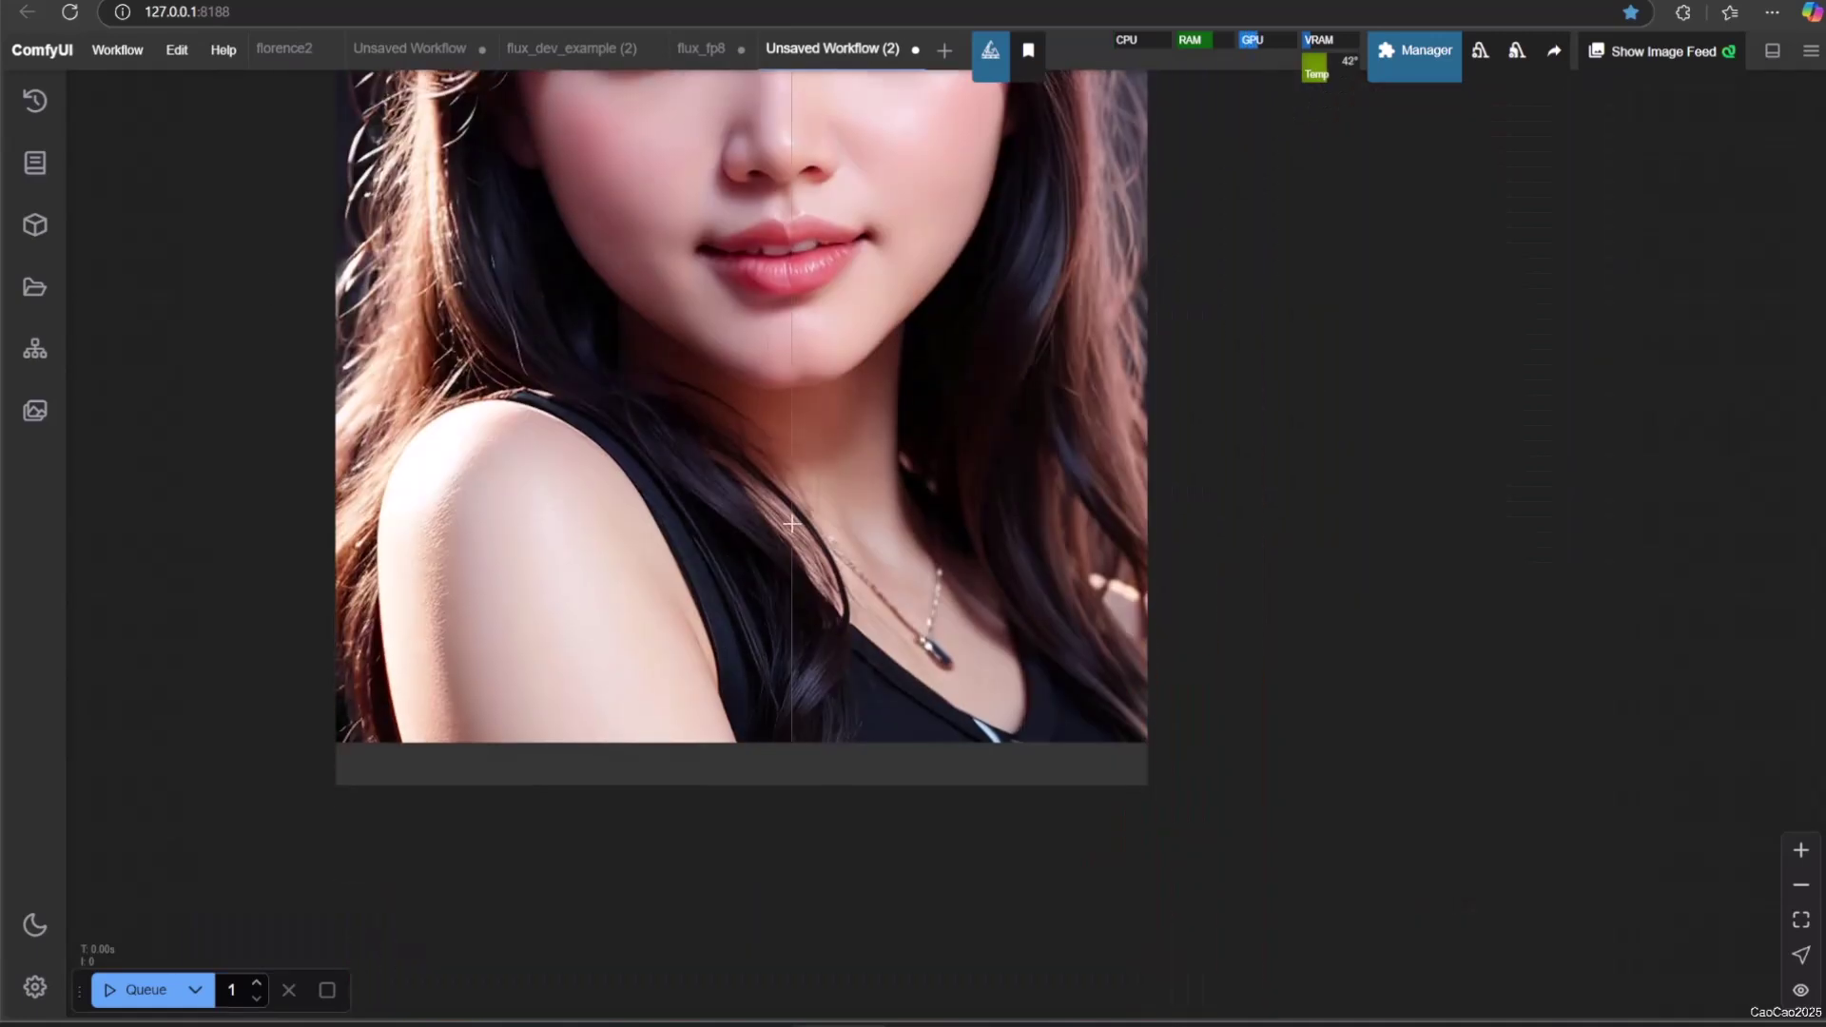
scroll(791, 524, up, 10)
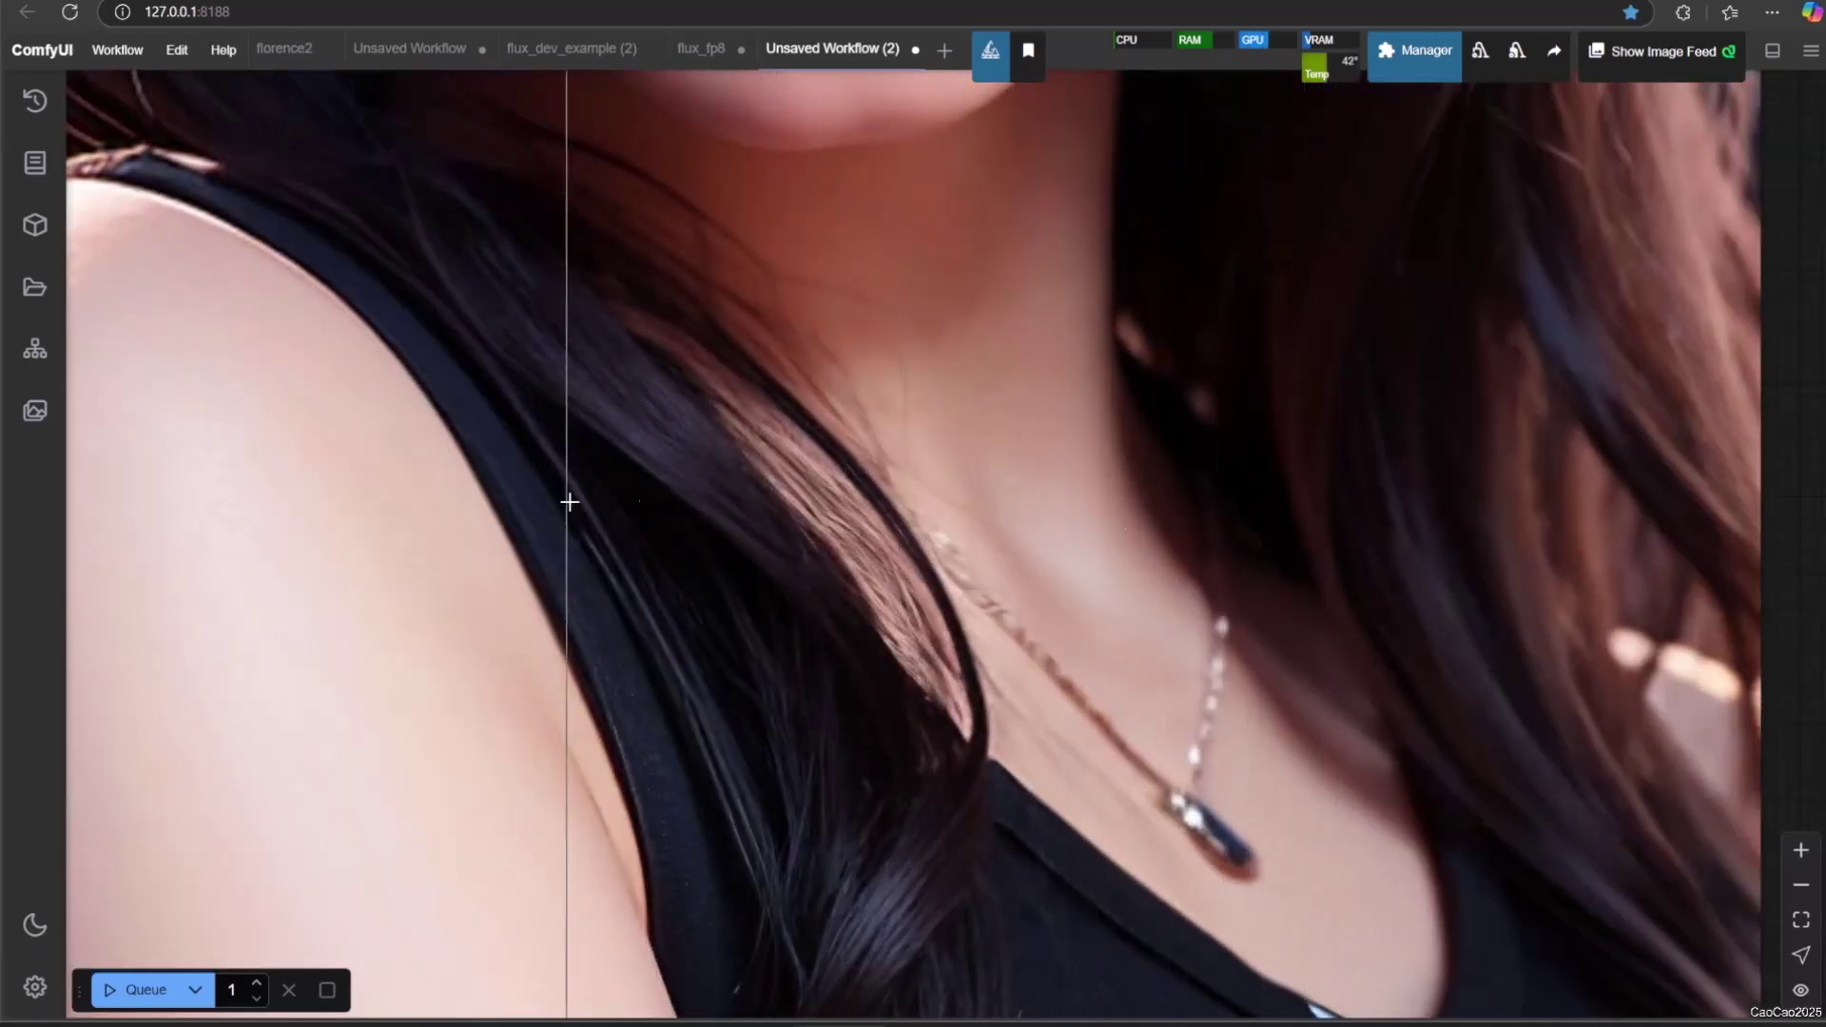
scroll(314, 350, down, 10)
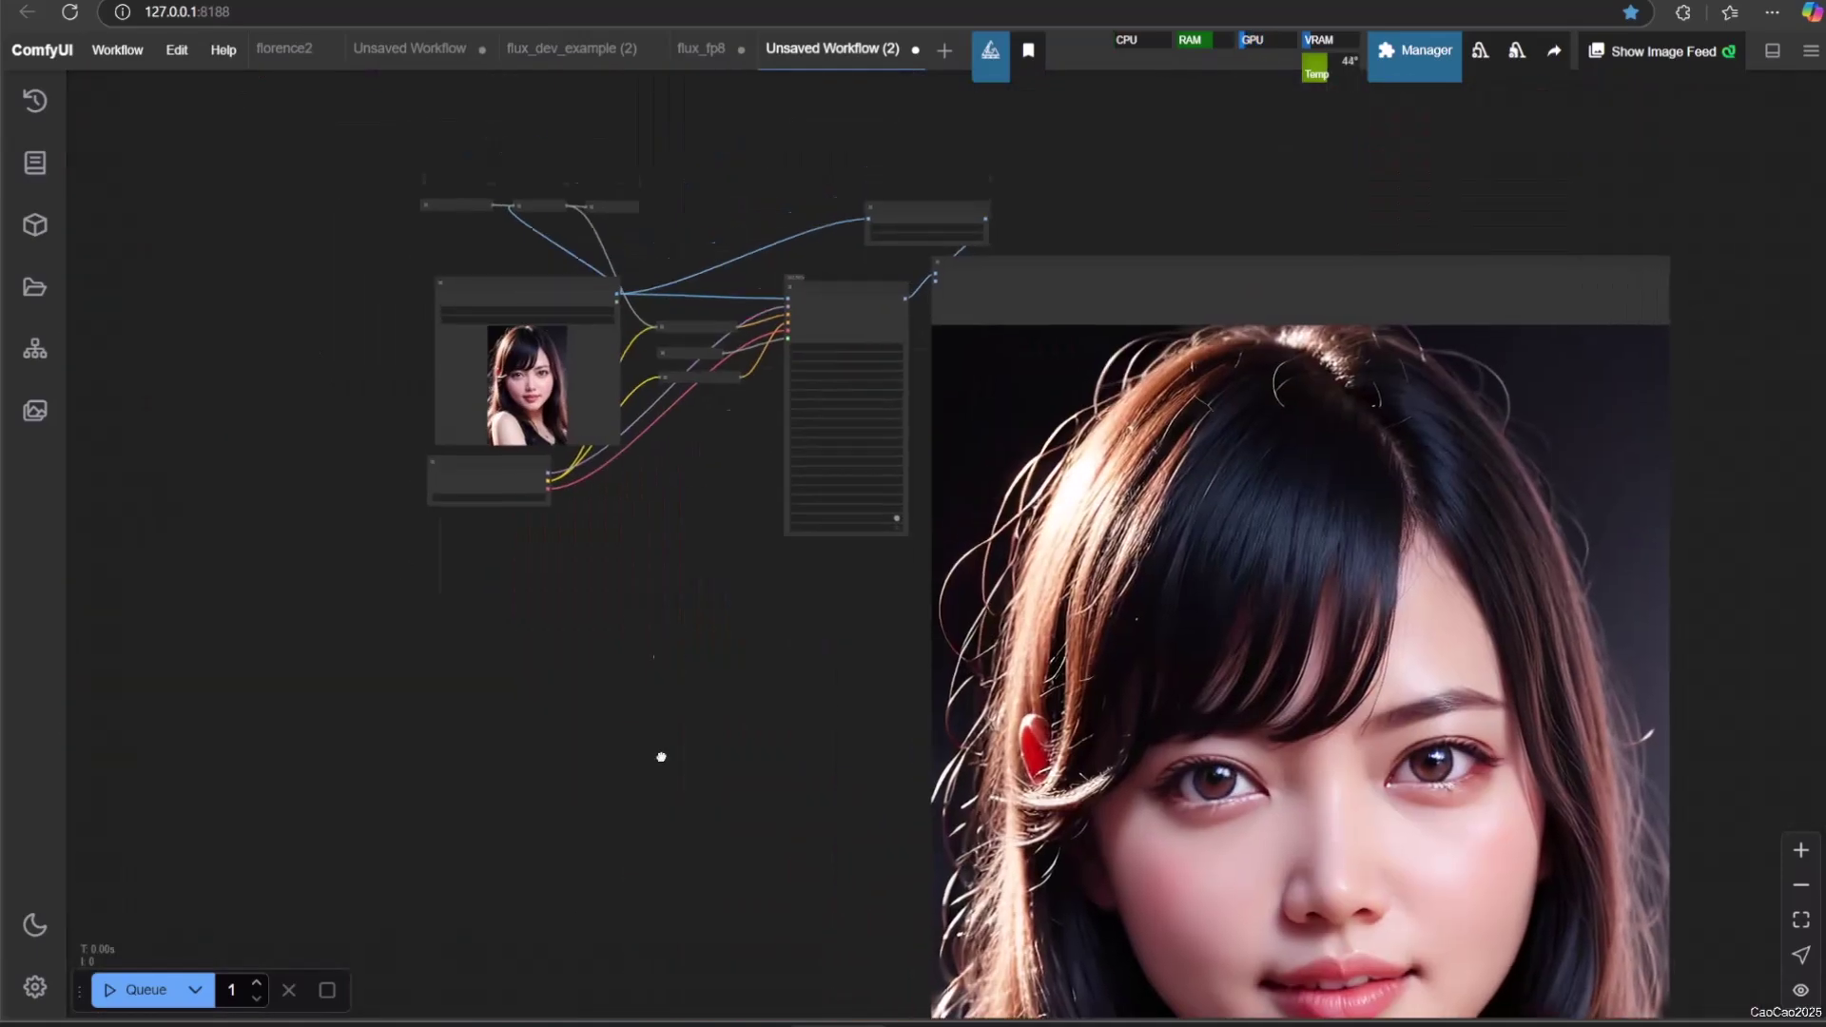
Step: Review the Ultimate SD Upscale settings and recheck the portrait's eyes, nose and lips in the Image Comparer
drag(661, 757, 688, 870)
scroll(751, 570, up, 16)
drag(845, 487, 560, 569)
scroll(575, 556, down, 7)
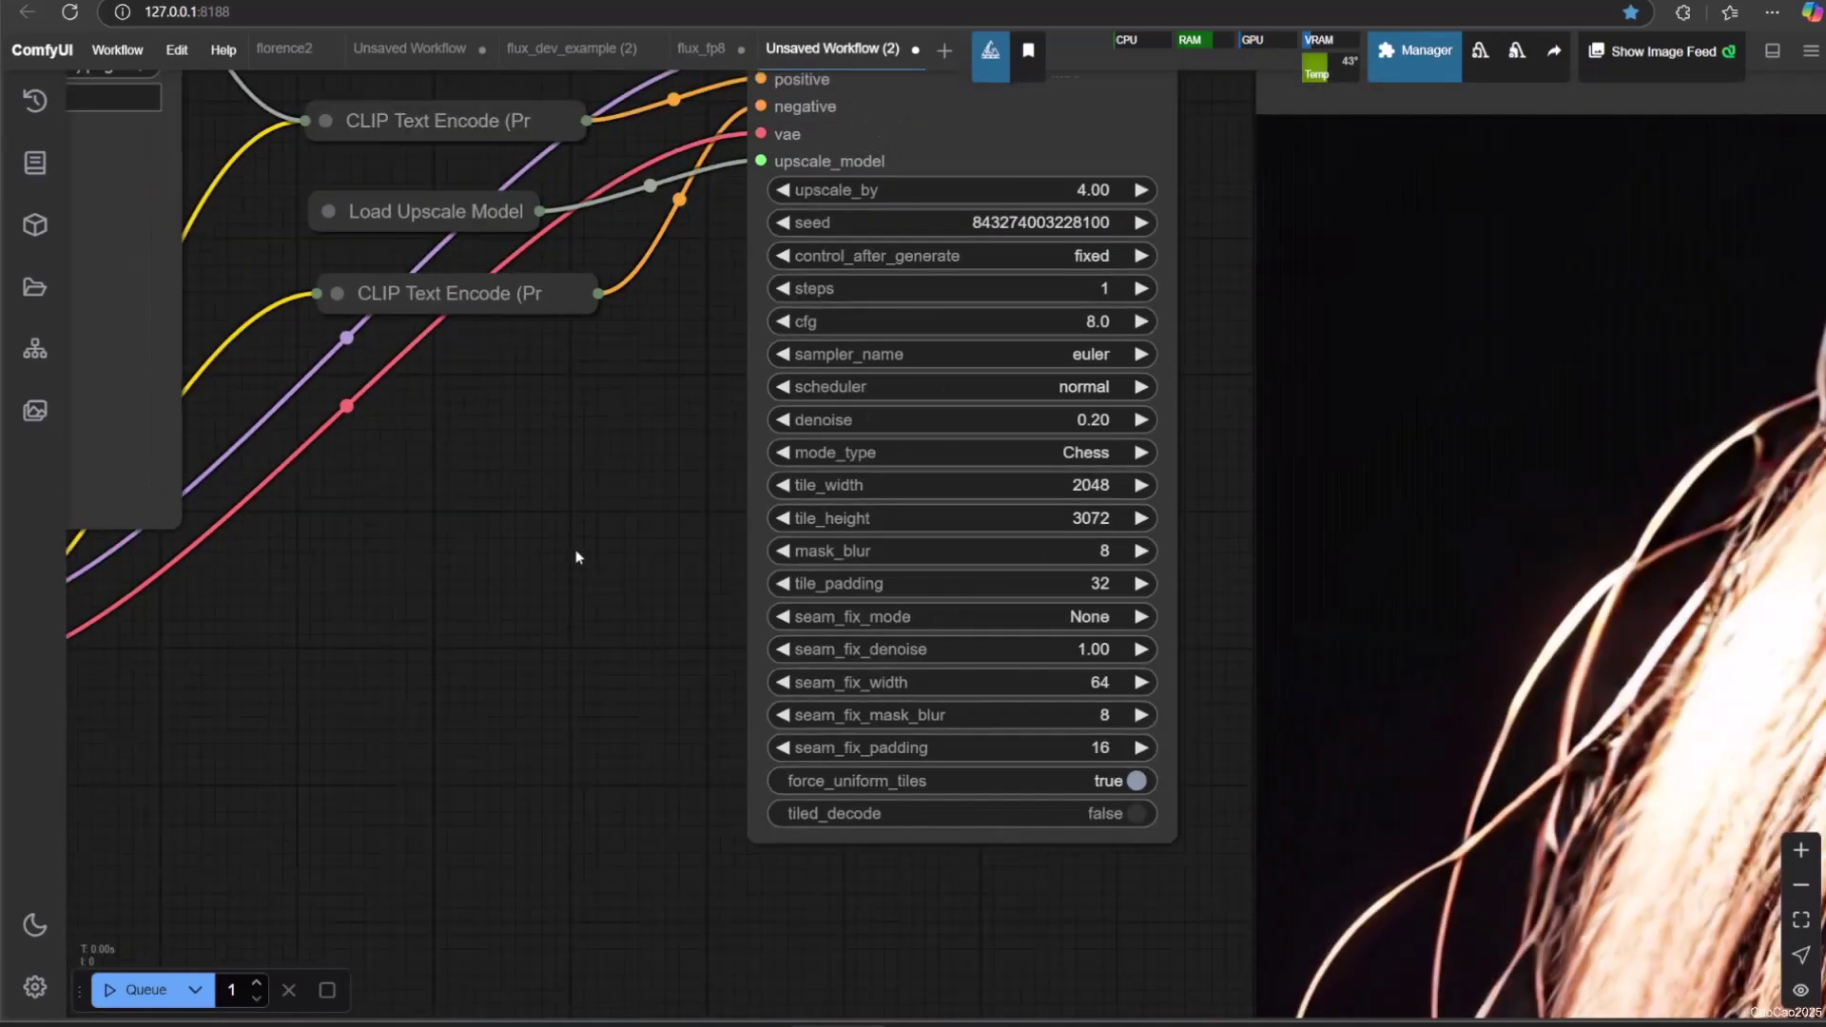
drag(826, 821, 241, 879)
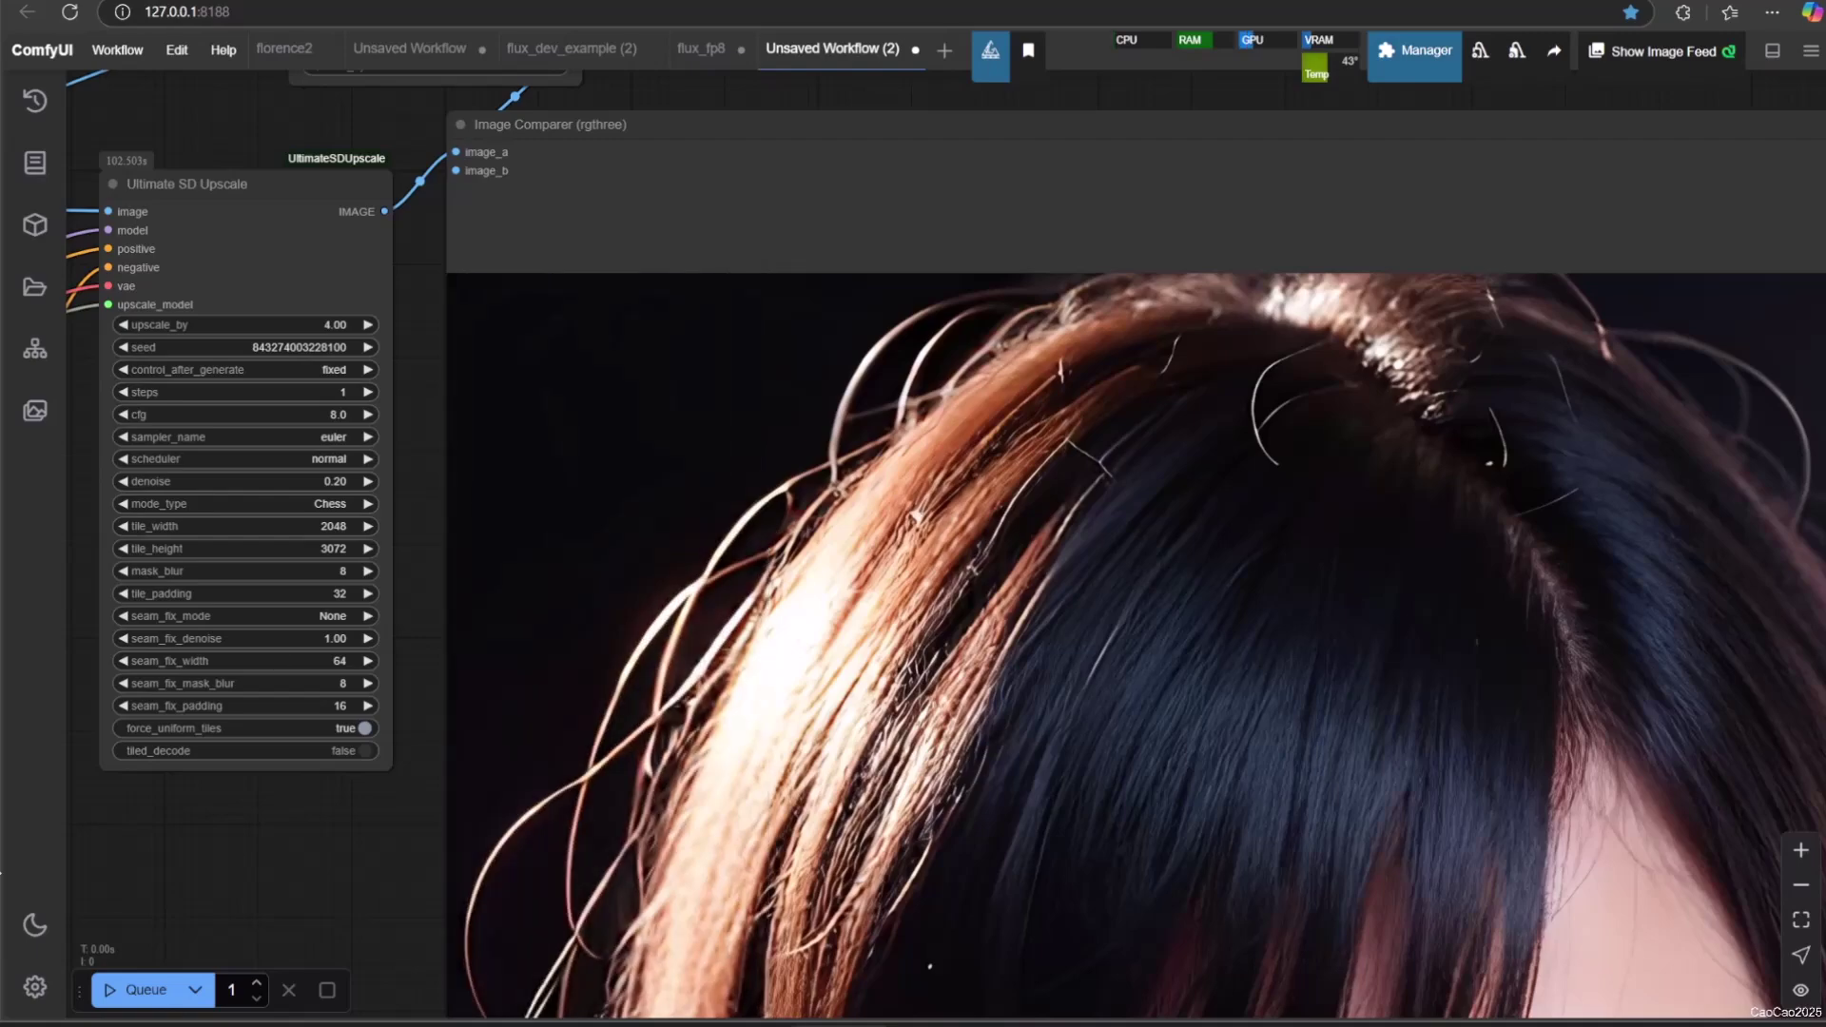
scroll(1376, 661, down, 5)
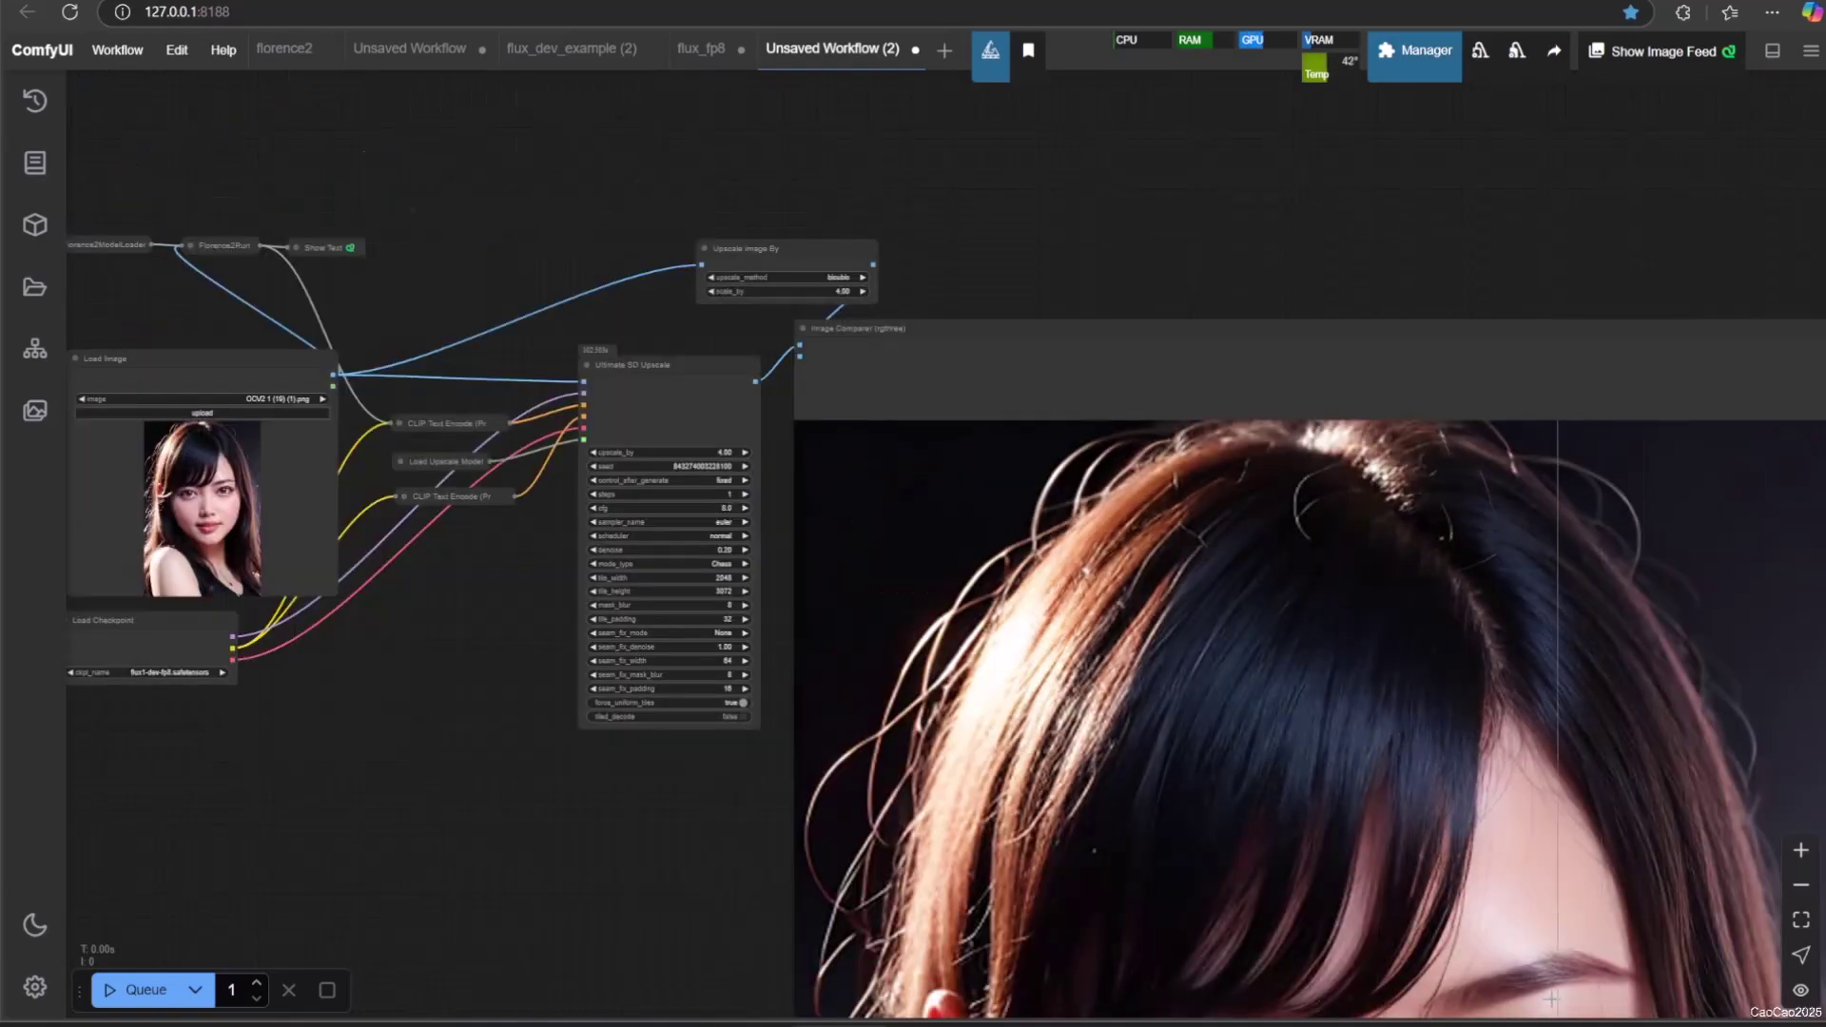
scroll(1108, 317, up, 10)
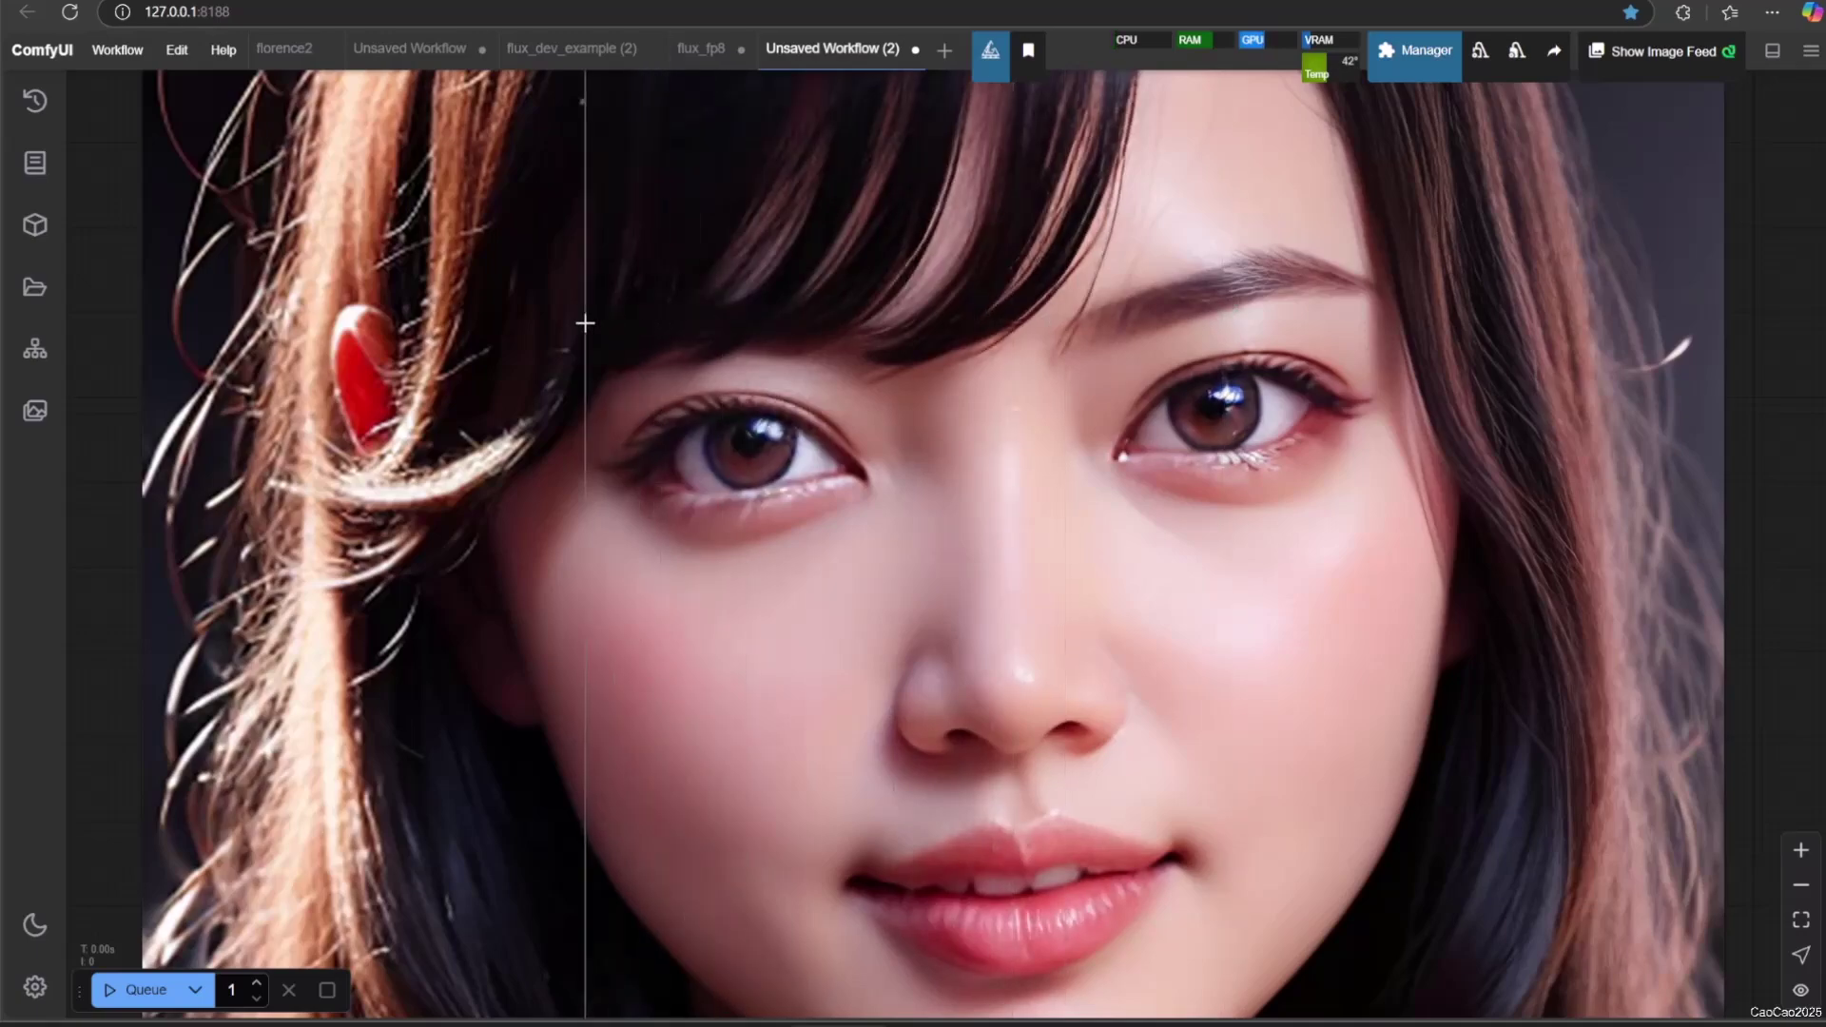
Step: Load LEA.png in the Load Image node and queue the workflow
scroll(584, 323, down, 8)
drag(215, 378, 751, 779)
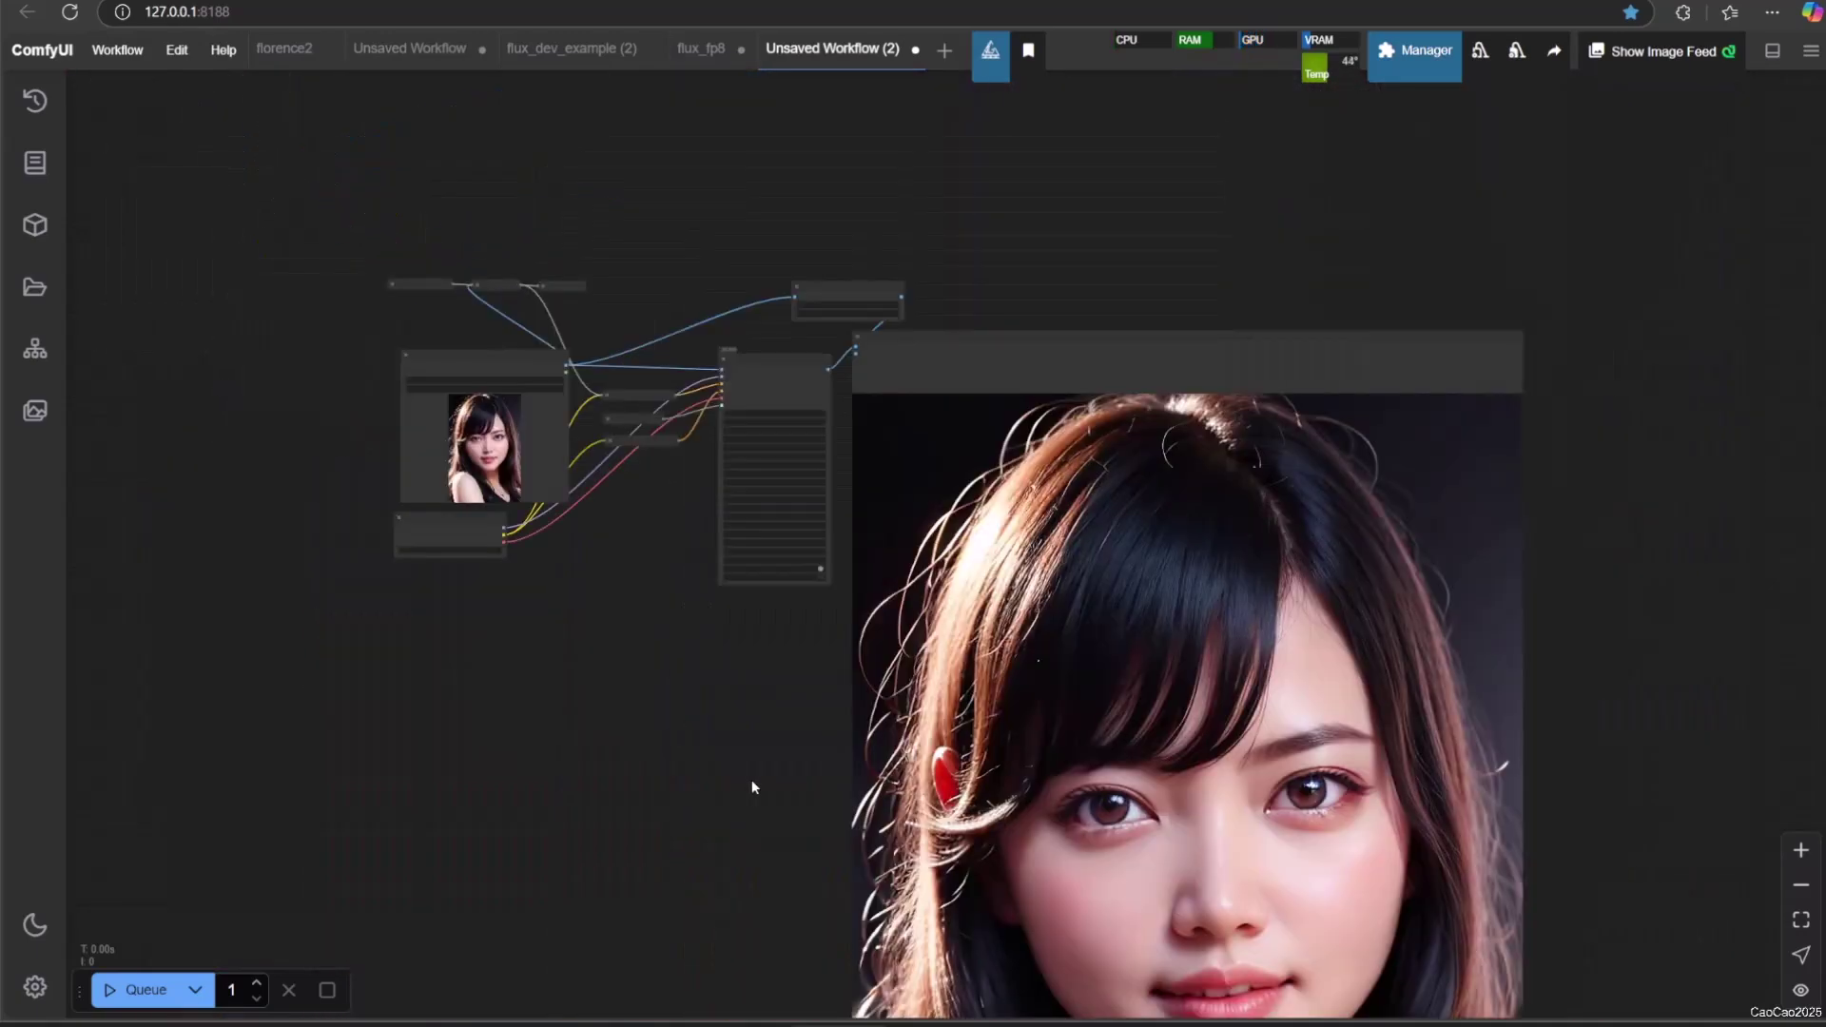
scroll(484, 426, up, 15)
click(170, 996)
Step: Compare the forehead, eyes and hair buns of the LEA.png result in the Image Comparer
scroll(1151, 786, down, 3)
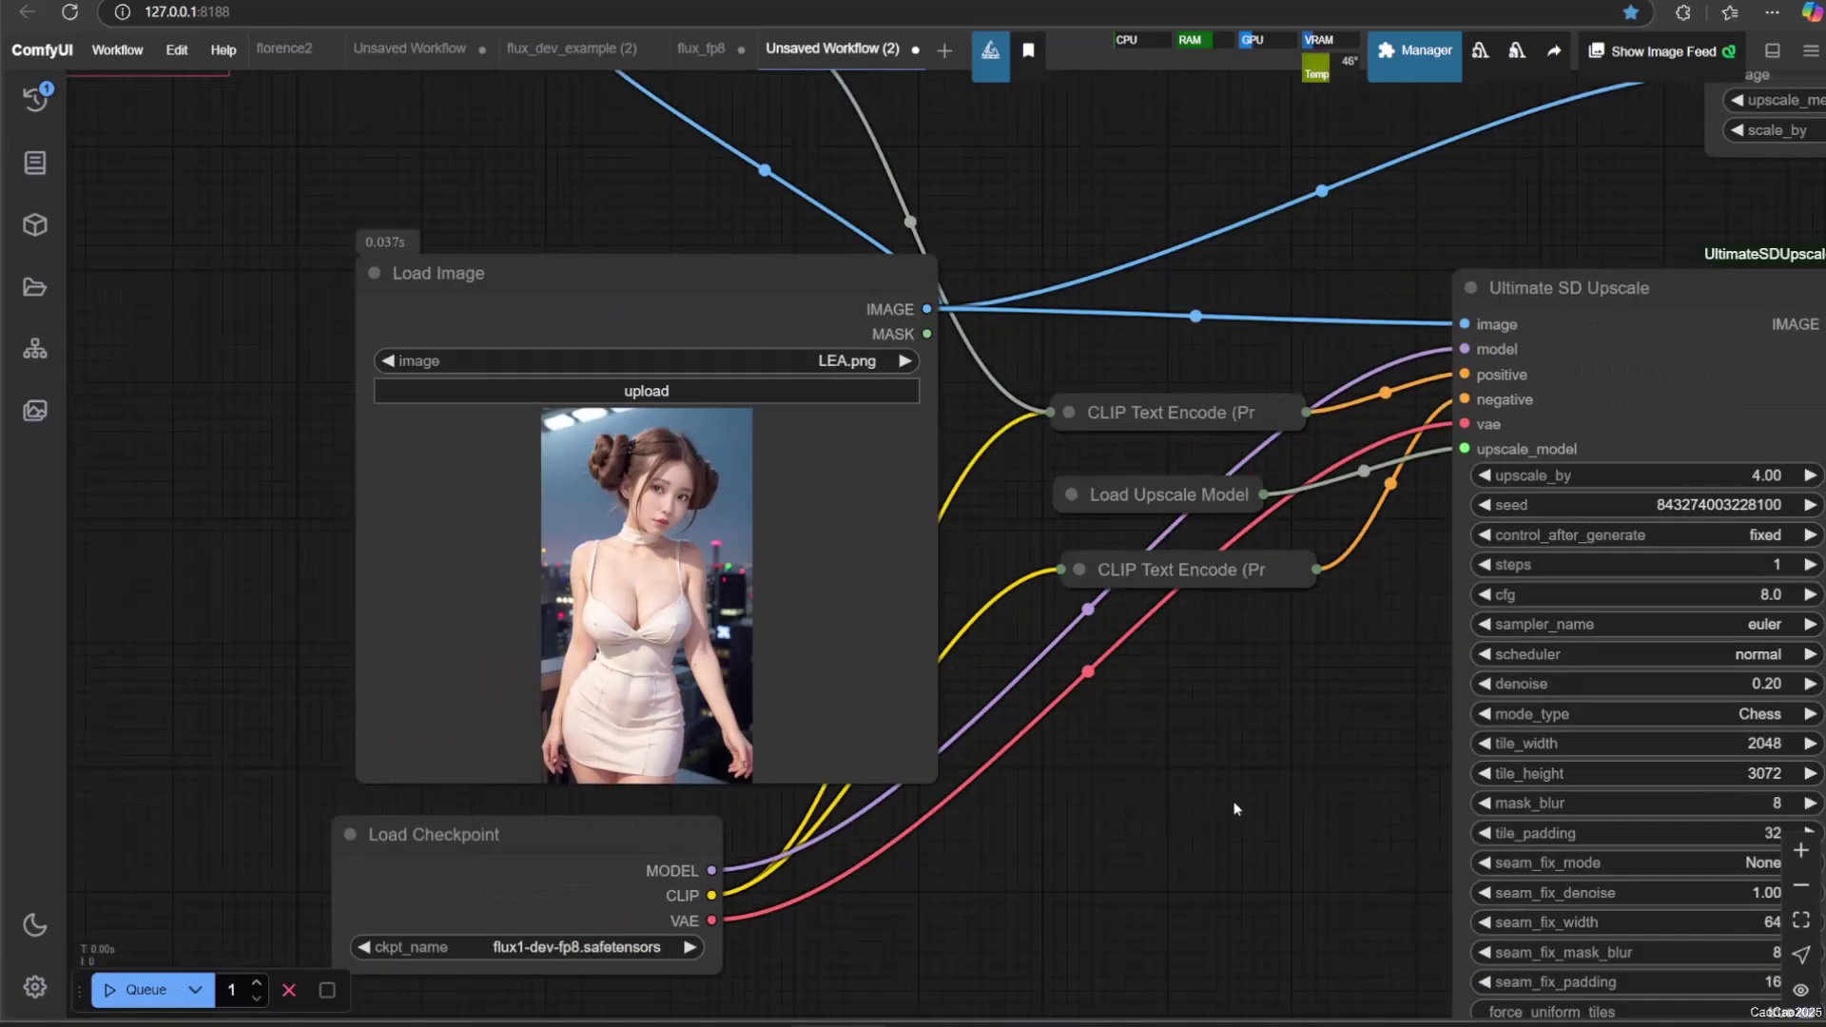
drag(1257, 781, 860, 779)
scroll(858, 777, down, 3)
drag(1291, 351, 768, 285)
scroll(768, 285, down, 2)
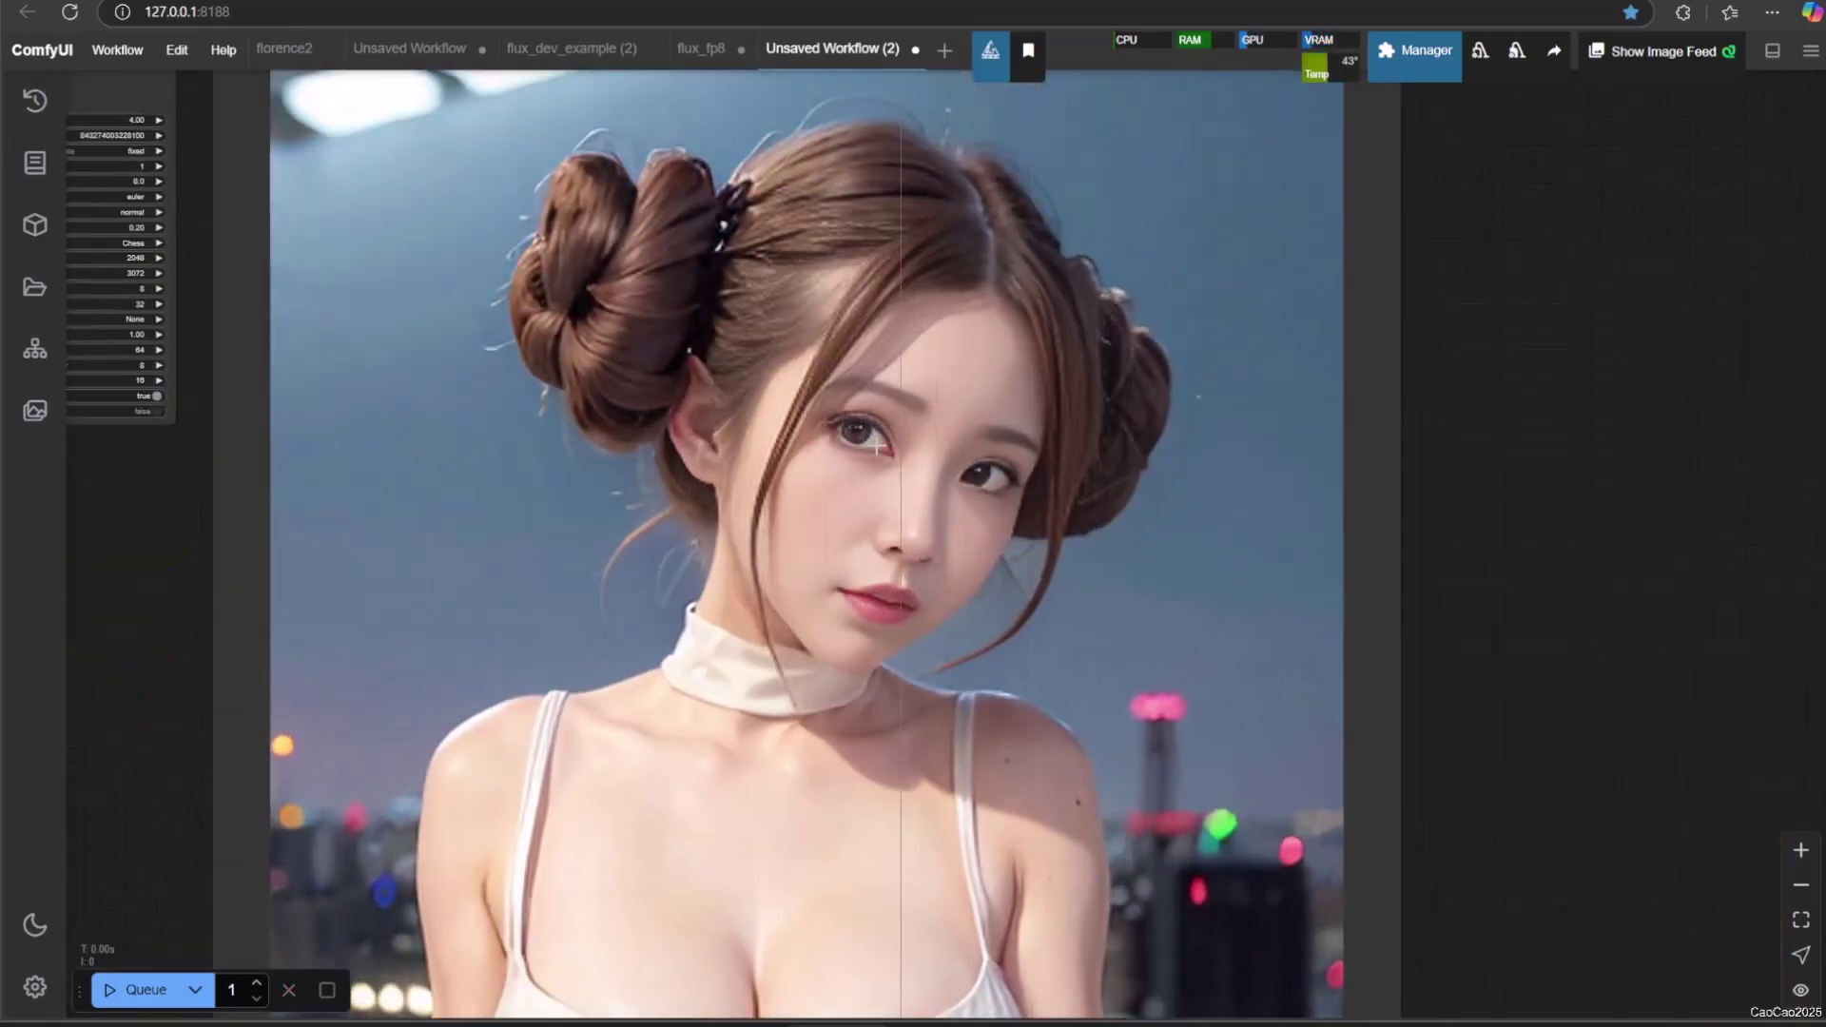
scroll(901, 444, up, 6)
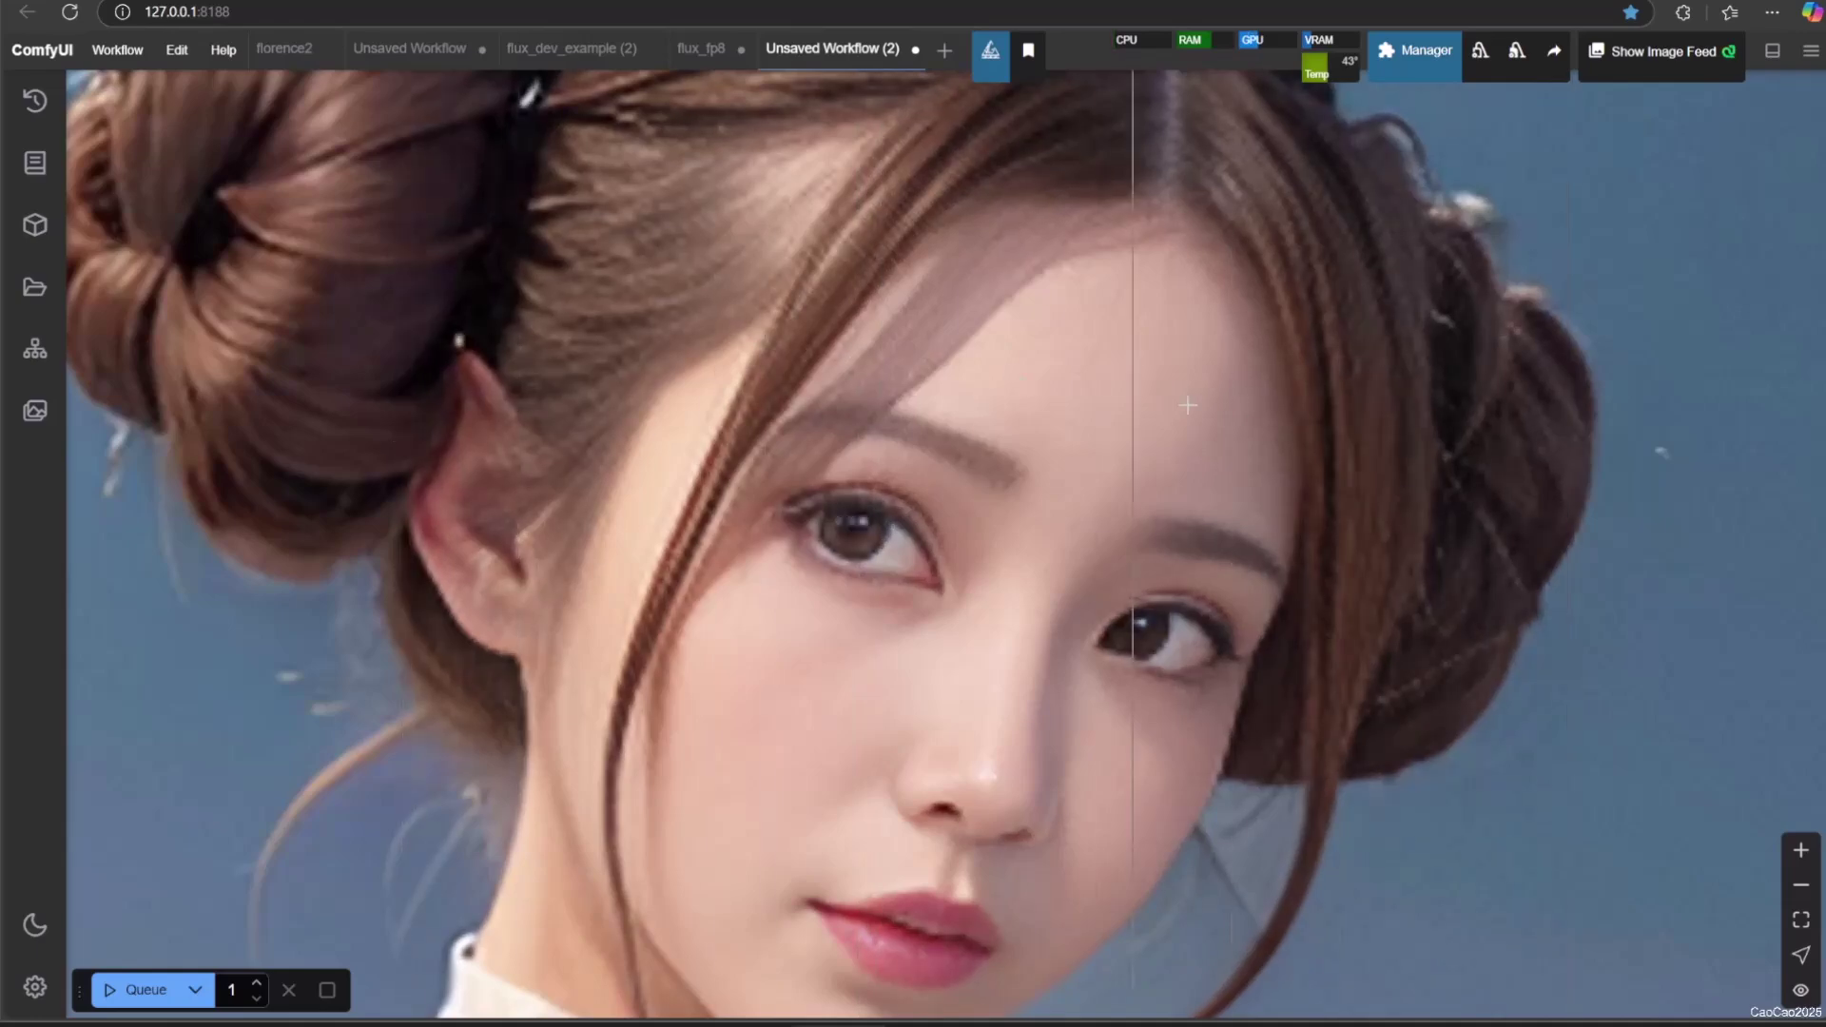
scroll(495, 385, down, 8)
scroll(949, 427, up, 8)
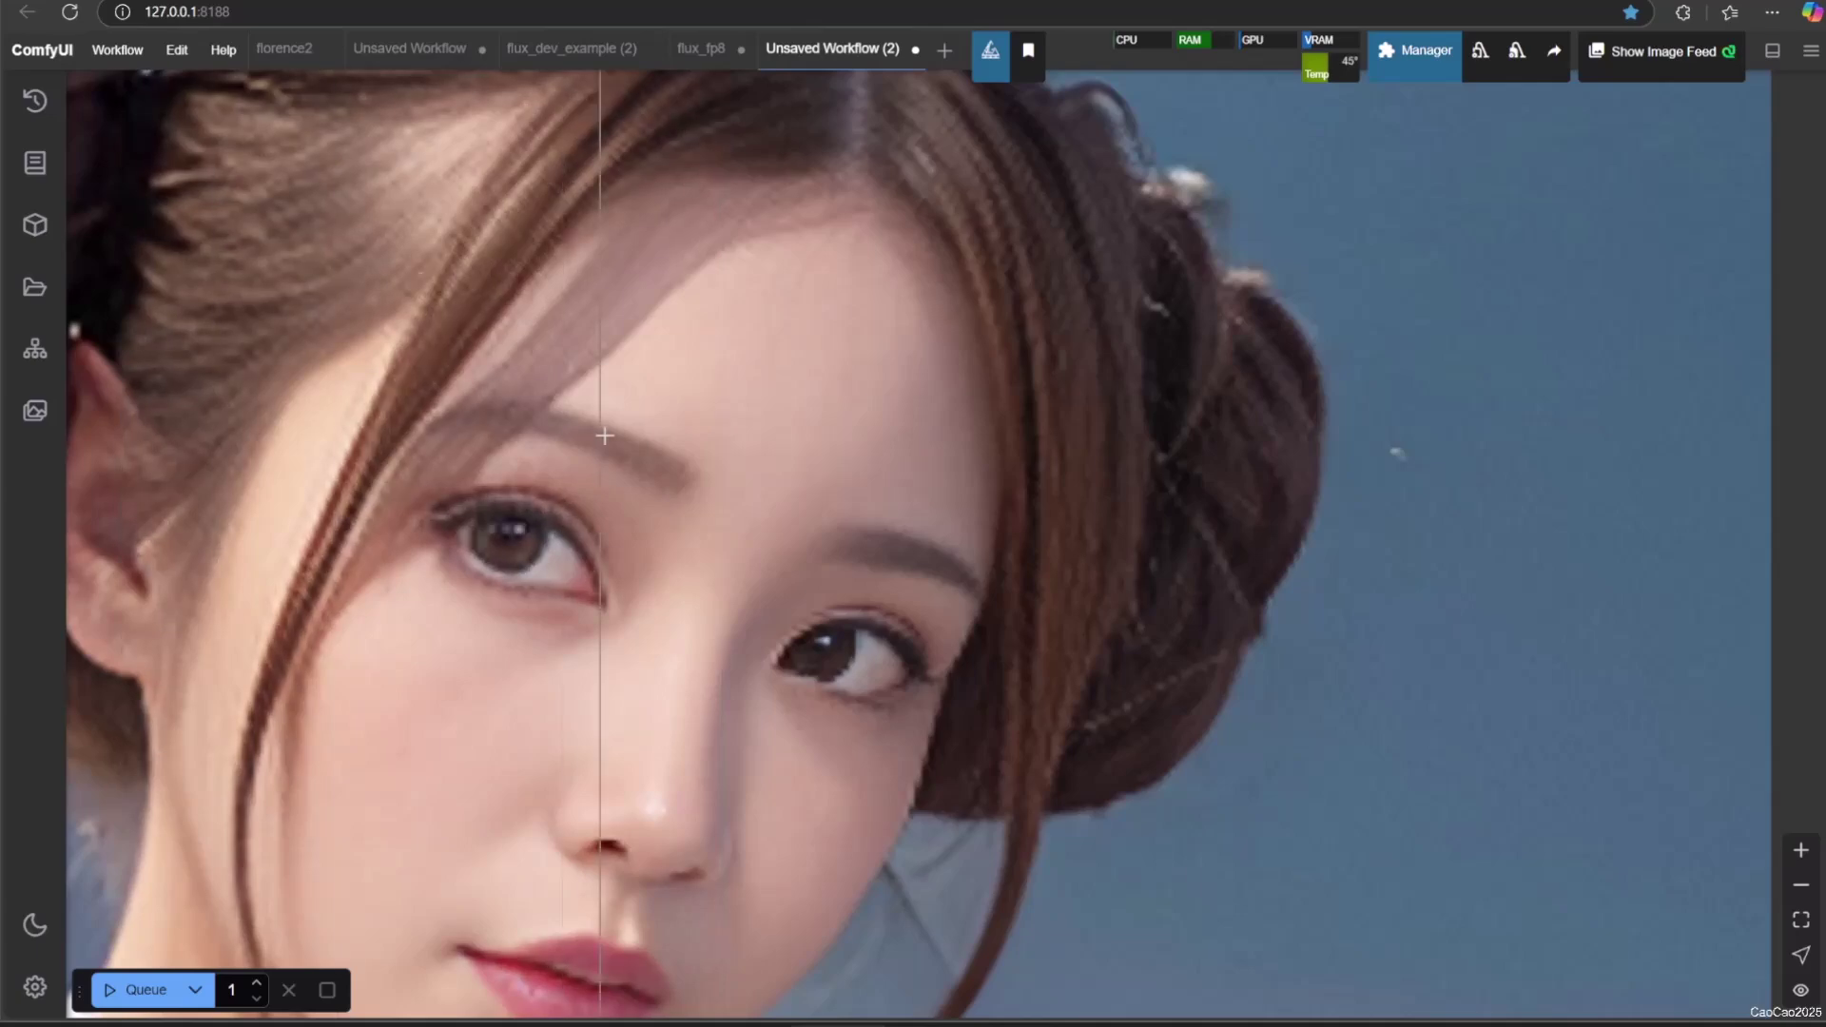
Step: Inspect the full figure, dress and hands of the LEA.png result in the Image Comparer
scroll(622, 452, down, 10)
drag(1160, 509, 1667, 131)
scroll(1668, 209, down, 5)
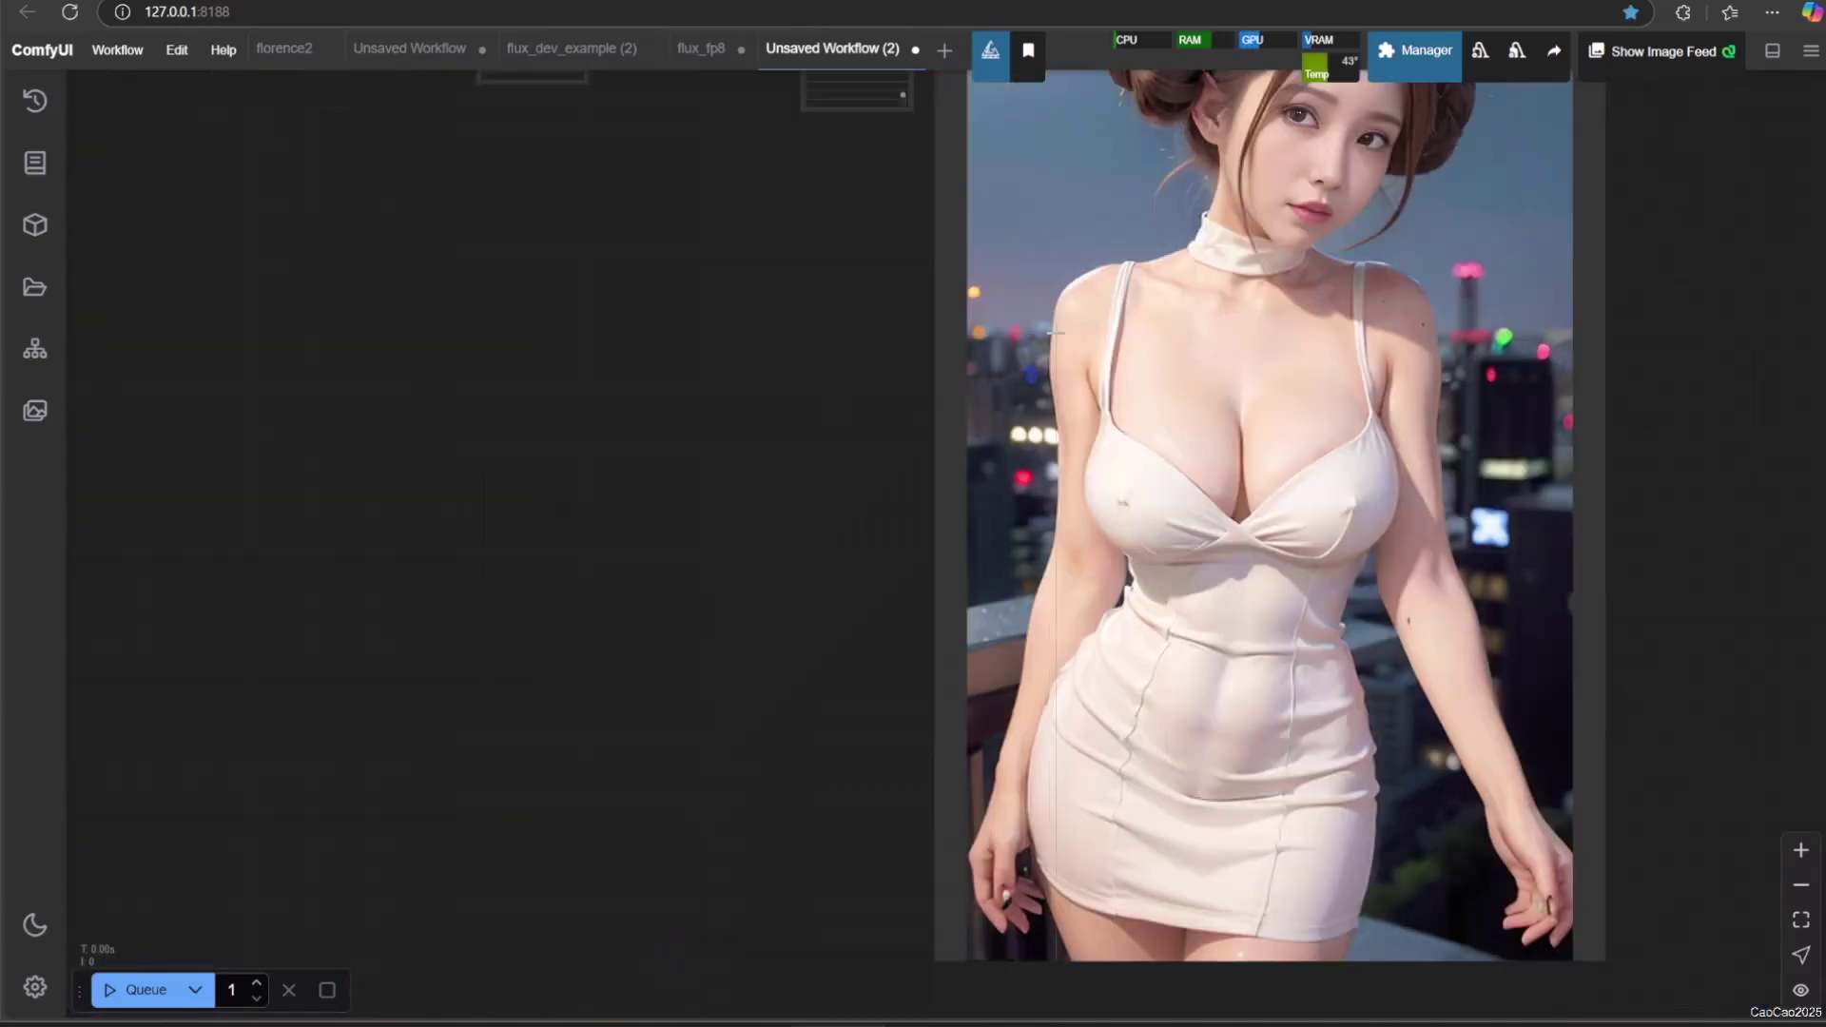
scroll(1055, 333, up, 8)
scroll(544, 336, down, 4)
scroll(544, 336, down, 4)
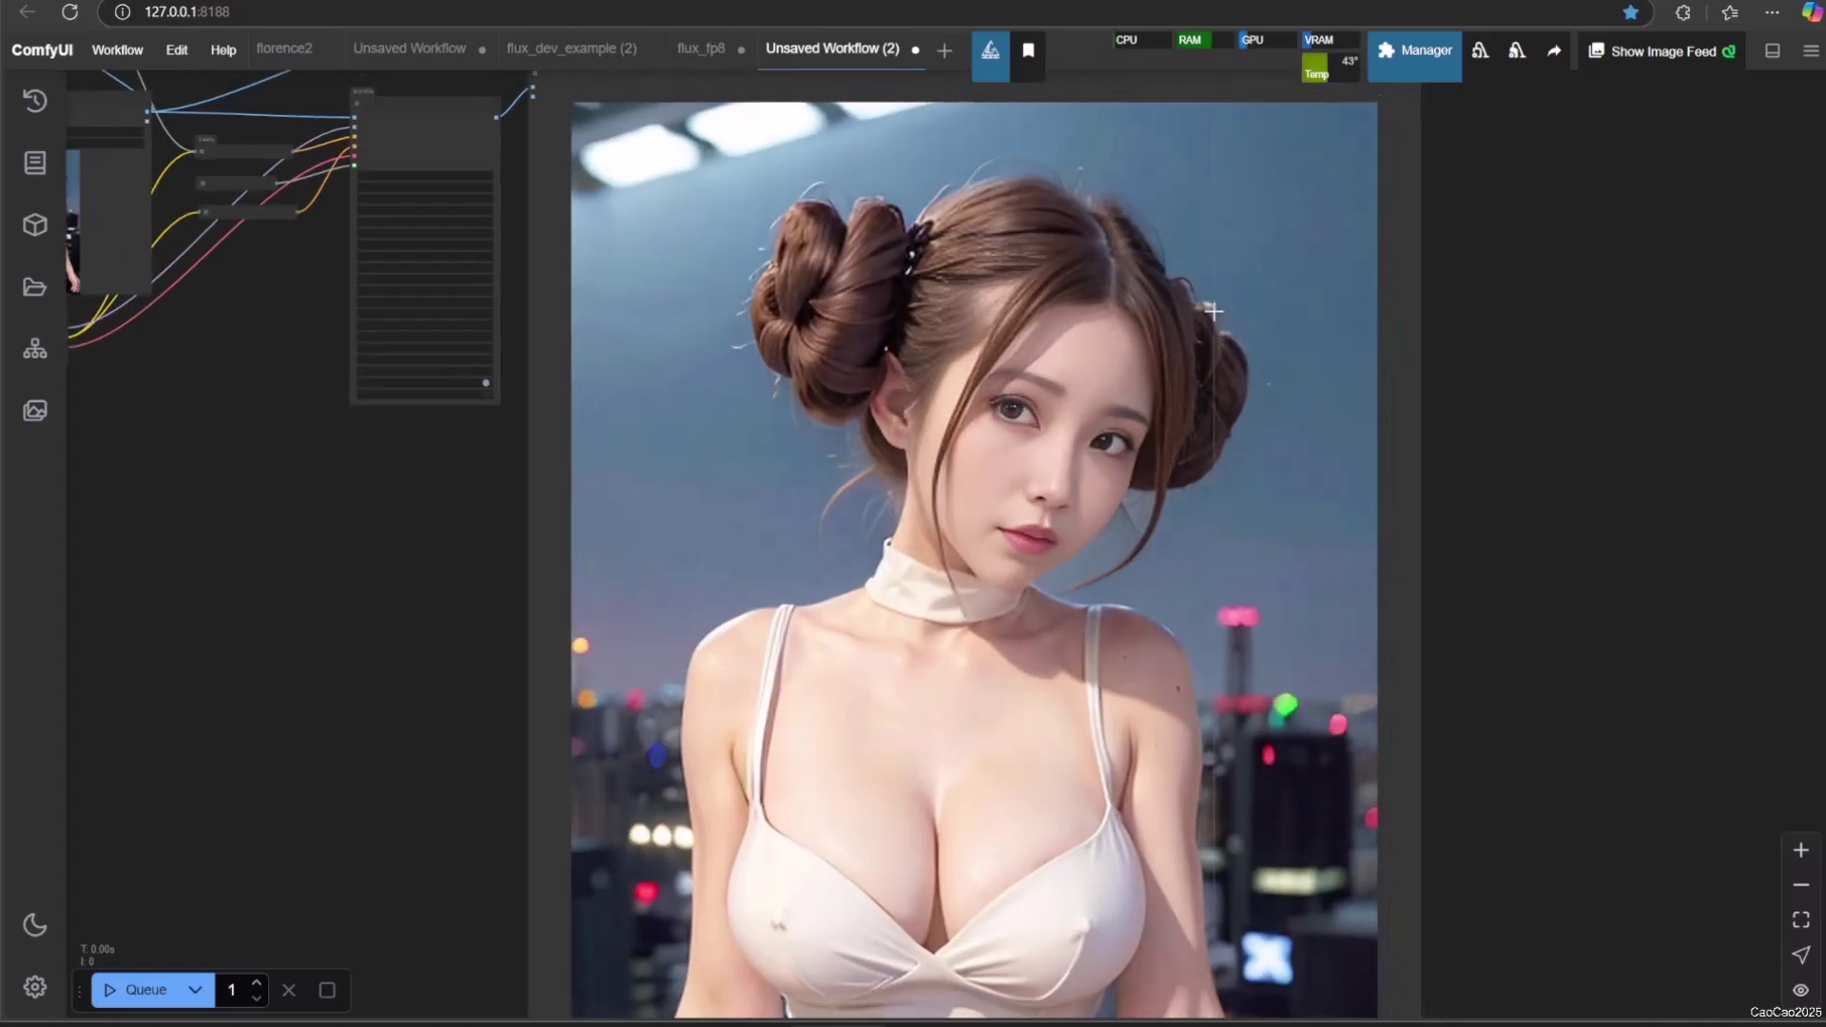
Step: Examine the ear, loose hair strands, cheek and collar of the LEA.png result in the Image Comparer
scroll(1027, 438, up, 8)
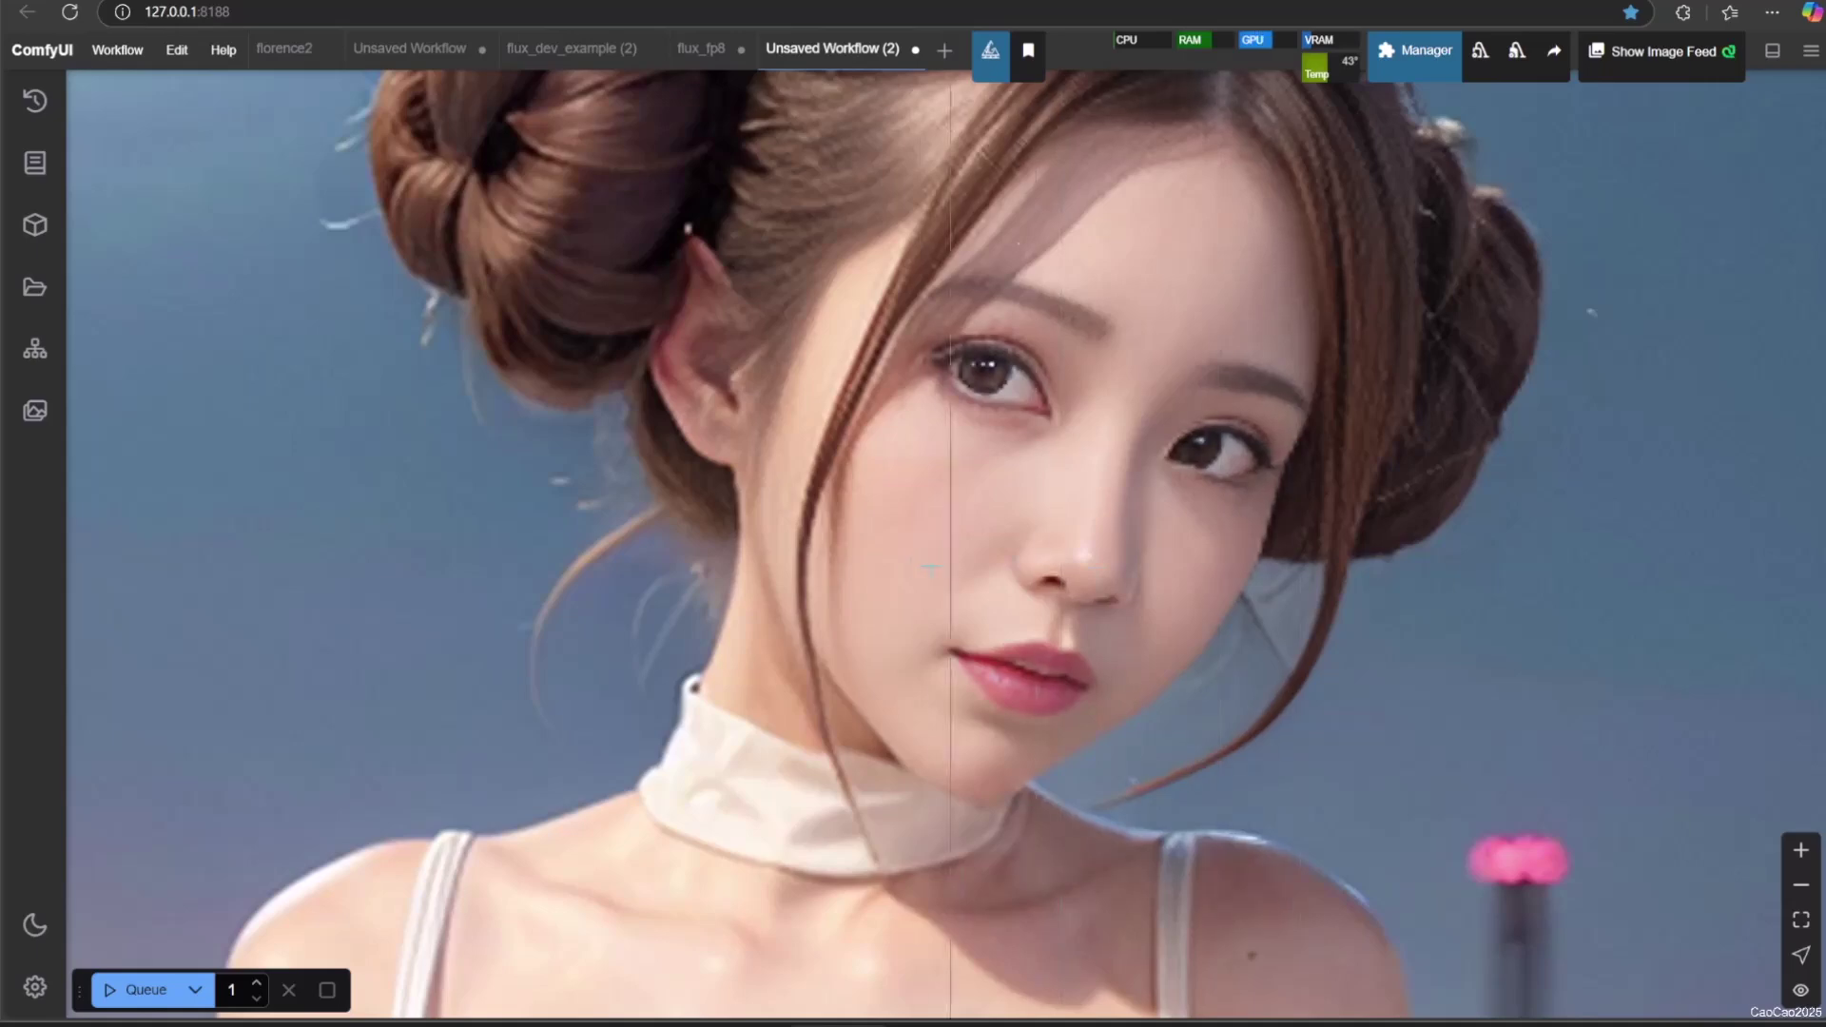
scroll(728, 555, up, 3)
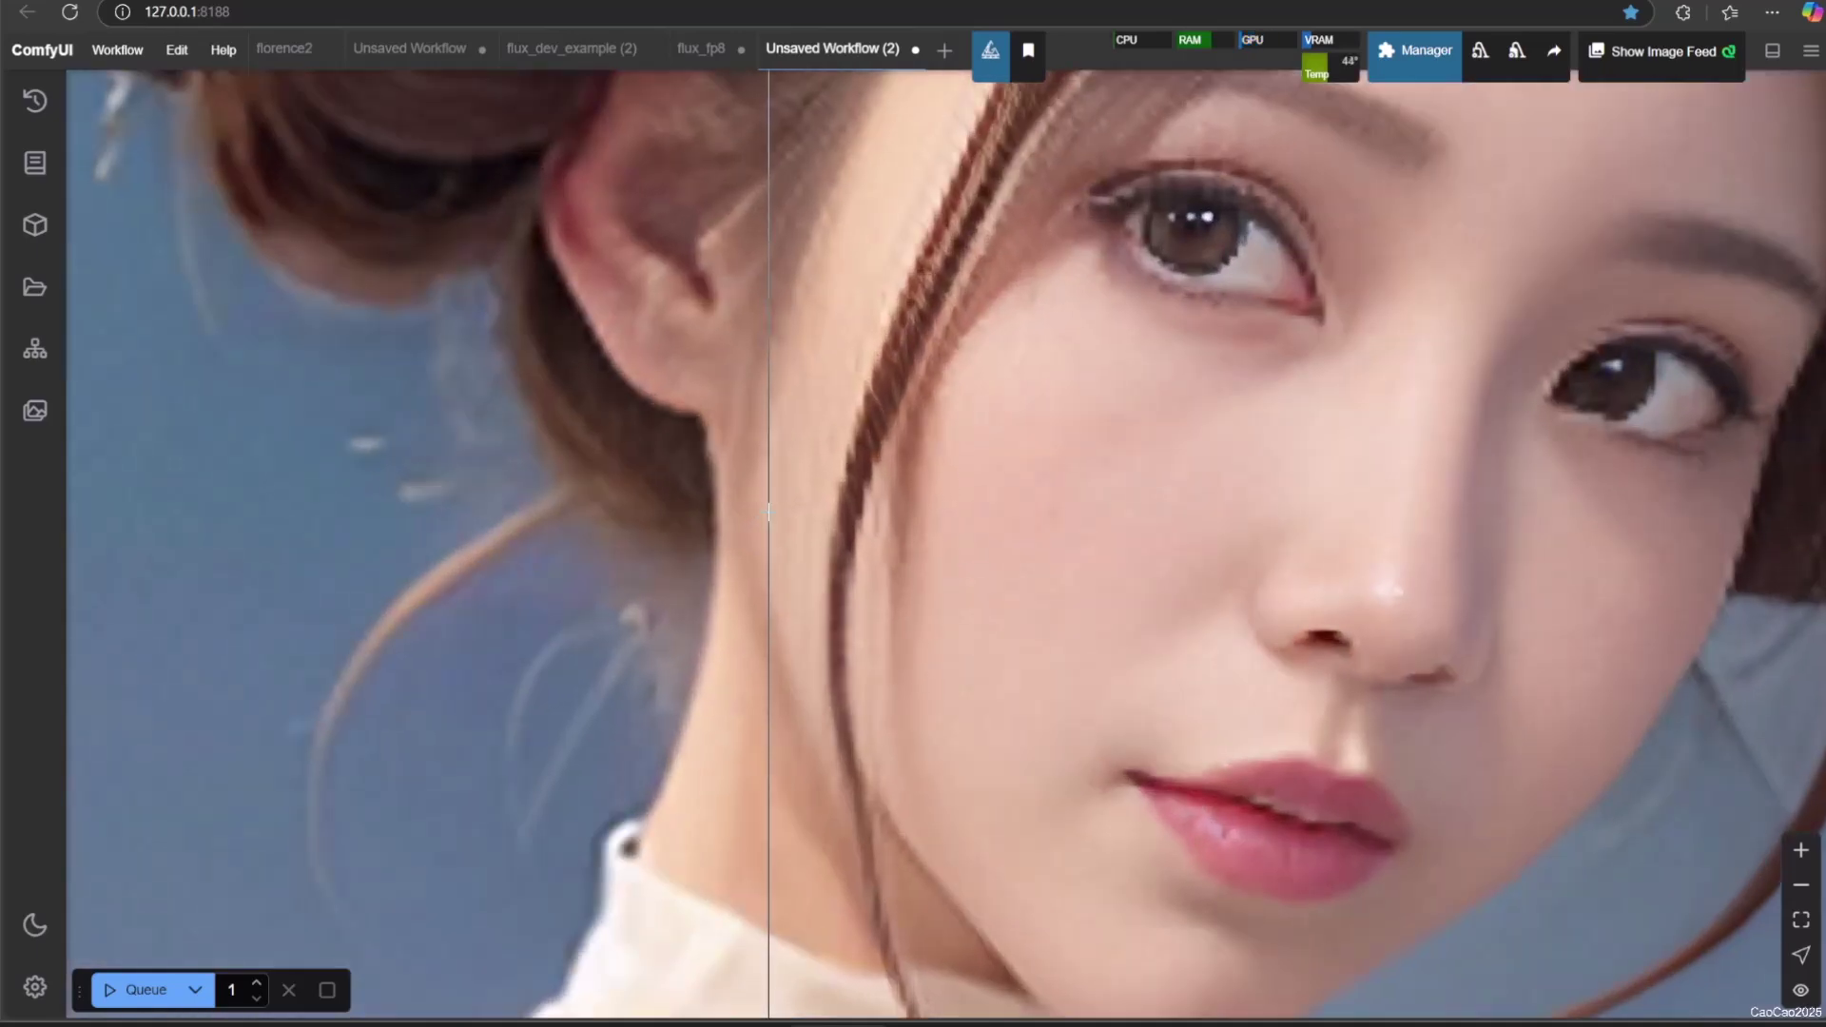
scroll(768, 511, down, 4)
scroll(1333, 481, down, 5)
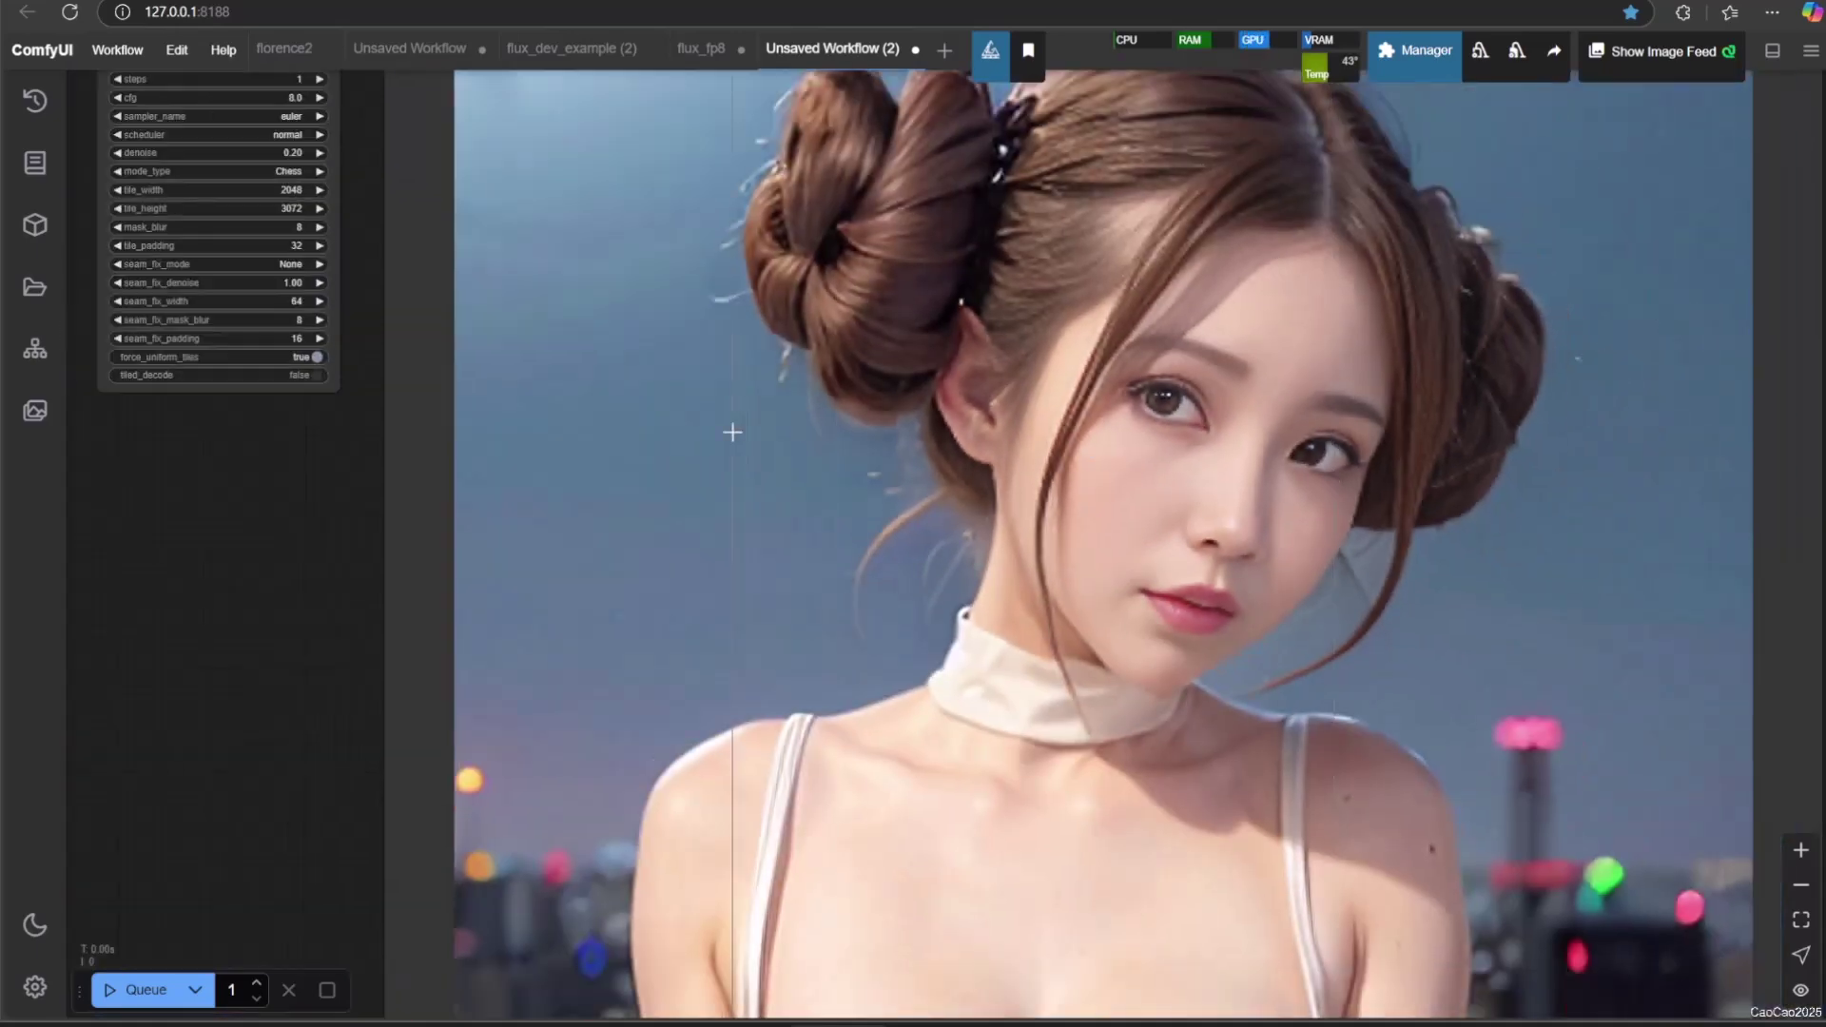